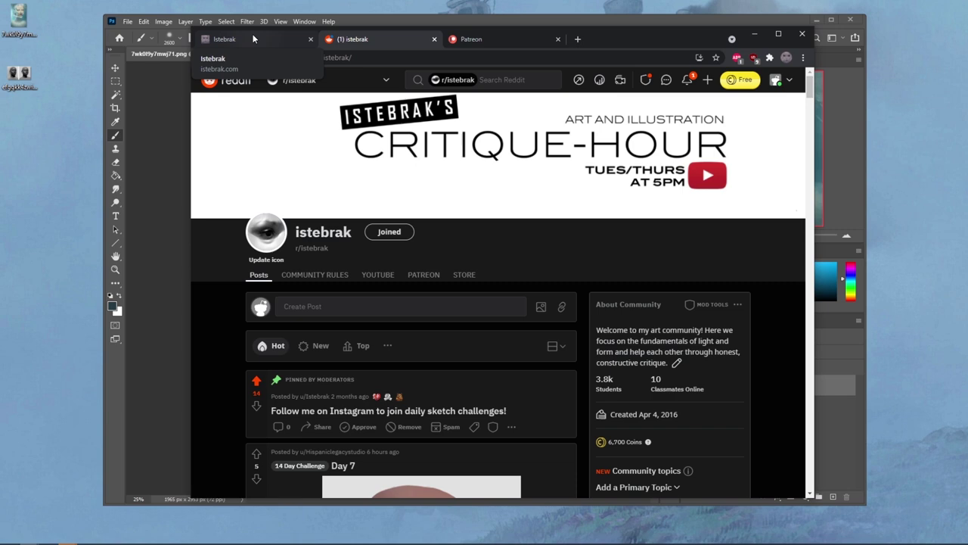
# Switch to Photoshop and reduce the brush size to 150 pixels
pyautogui.click(434, 22)
pyautogui.press('[')
pyautogui.press('[')
pyautogui.press('[')
pyautogui.press('[')
pyautogui.press('[')
pyautogui.press('[')
pyautogui.press('[')
pyautogui.press('[')
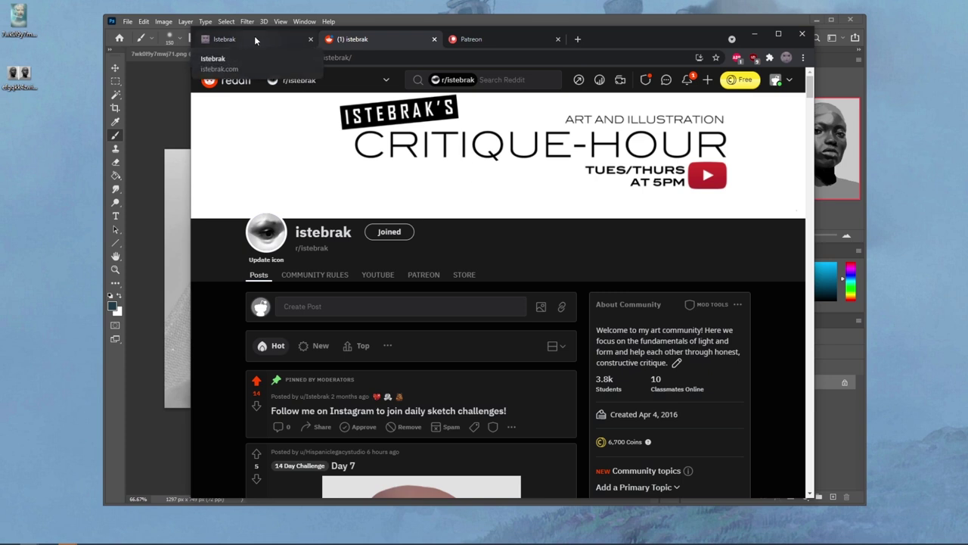
# Show the painting 7wk0l9y7mwj71.png in Photoshop and bring up the PortraitStudio window
pyautogui.click(516, 21)
pyautogui.click(224, 54)
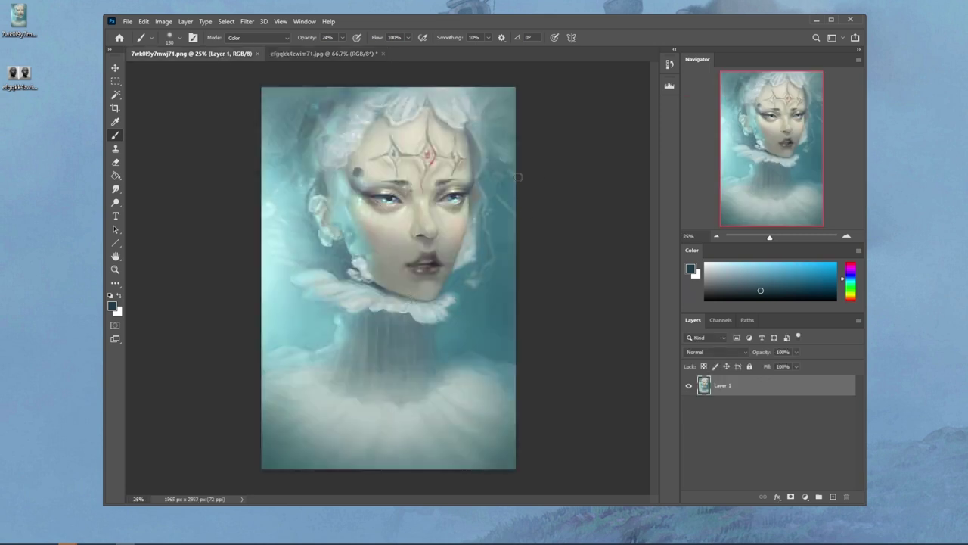
pyautogui.click(143, 543)
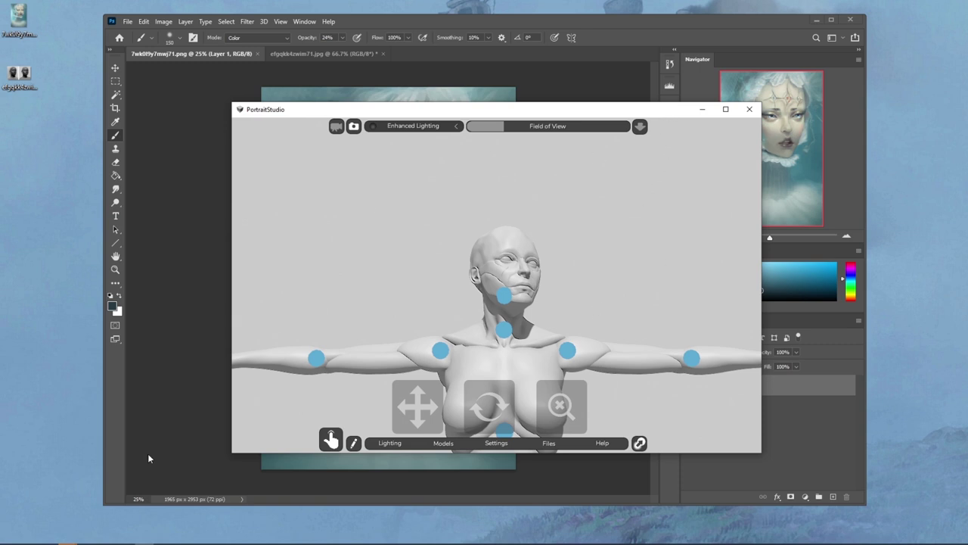
# Switch to Chrome, view the Istebrak website and examine the membership levels on the Patreon page
pyautogui.moveTo(83, 542)
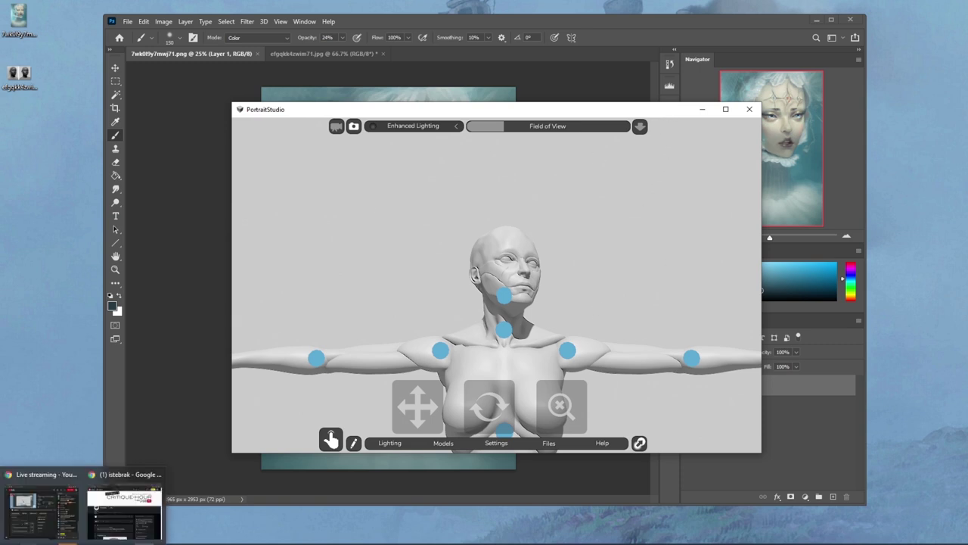
pyautogui.click(102, 528)
pyautogui.click(268, 39)
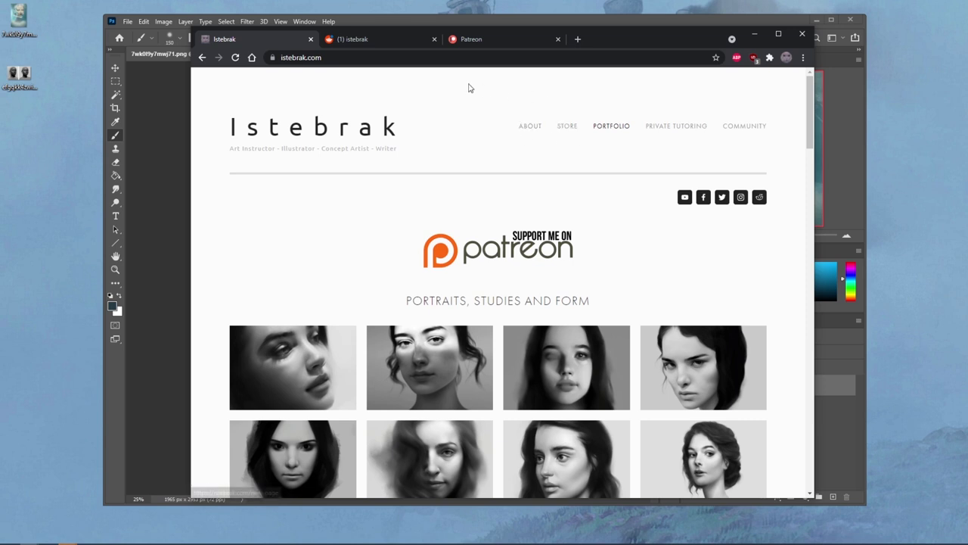
pyautogui.click(498, 39)
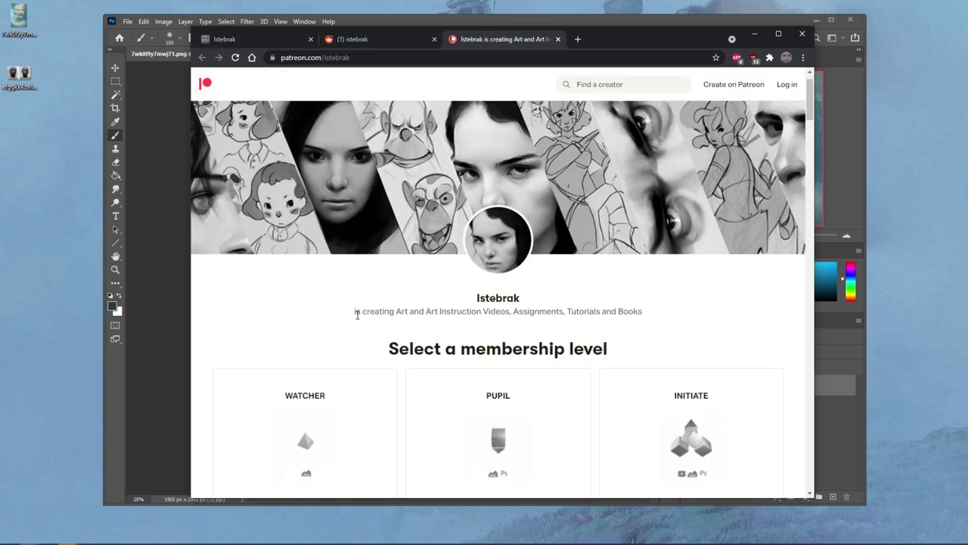
pyautogui.scroll(-1, 348, 295)
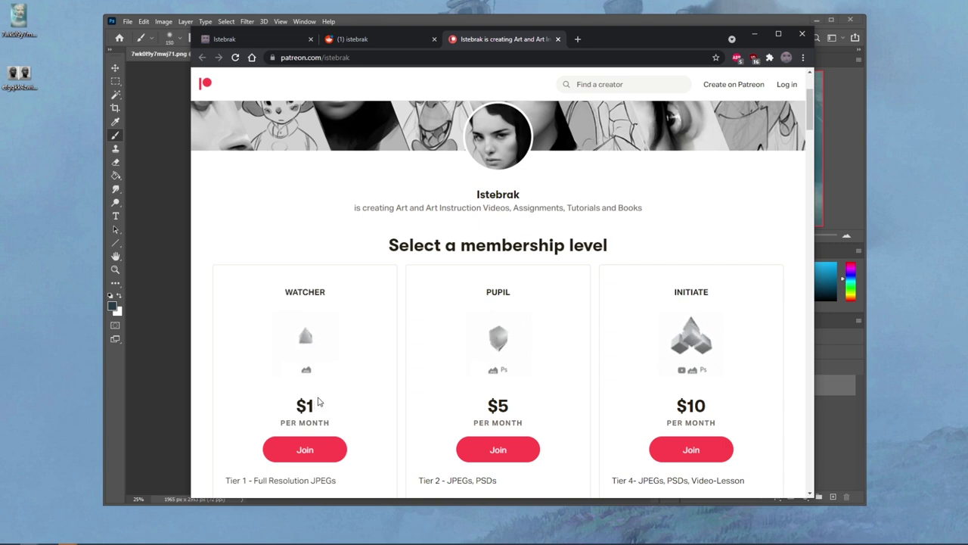
# Open the r/istebrak subreddit from the Istebrak website's Reddit link and look through the community posts
pyautogui.click(375, 35)
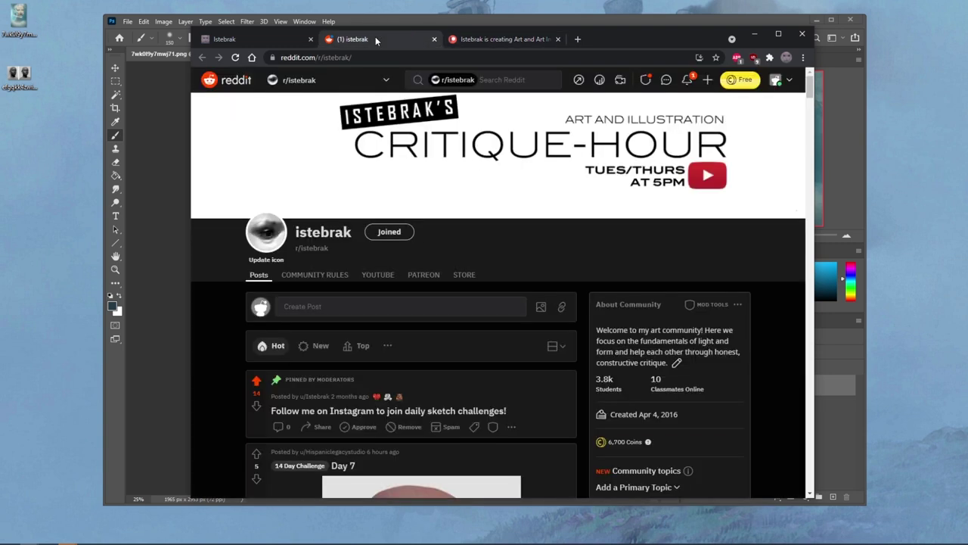
pyautogui.click(257, 38)
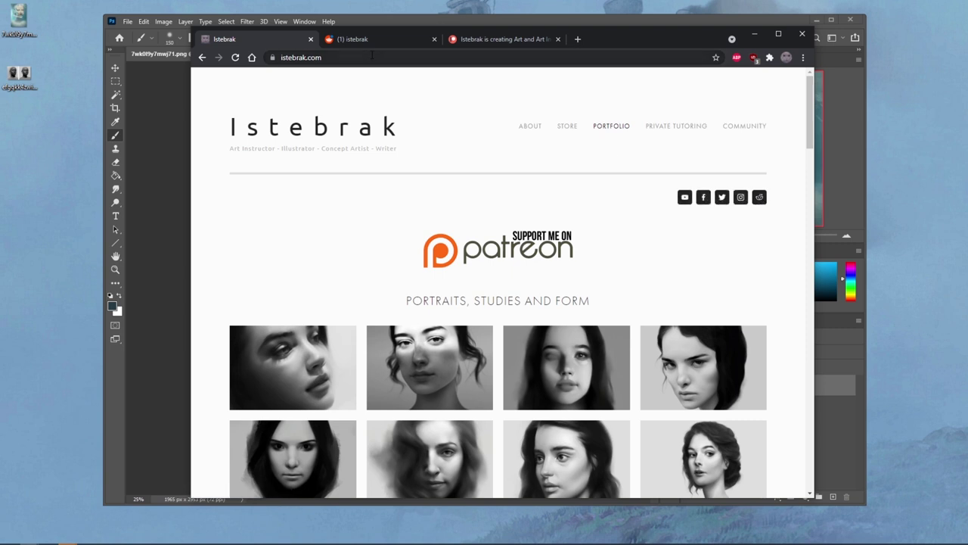
pyautogui.click(760, 197)
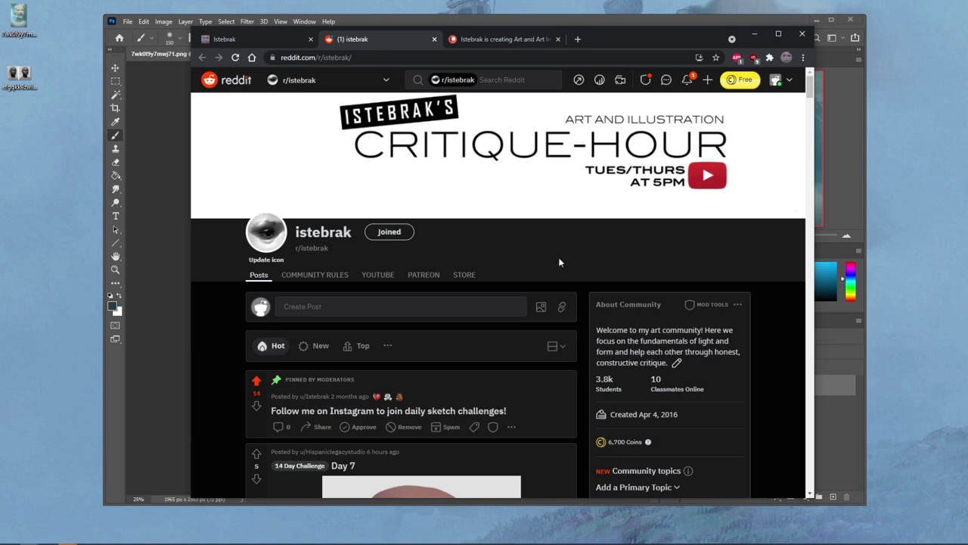
pyautogui.scroll(-4, 580, 345)
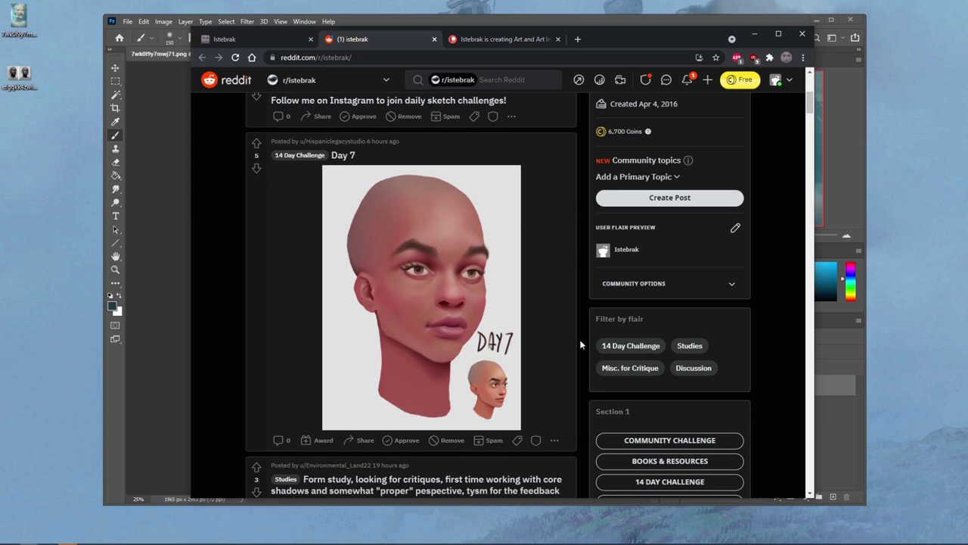
pyautogui.scroll(4, 580, 344)
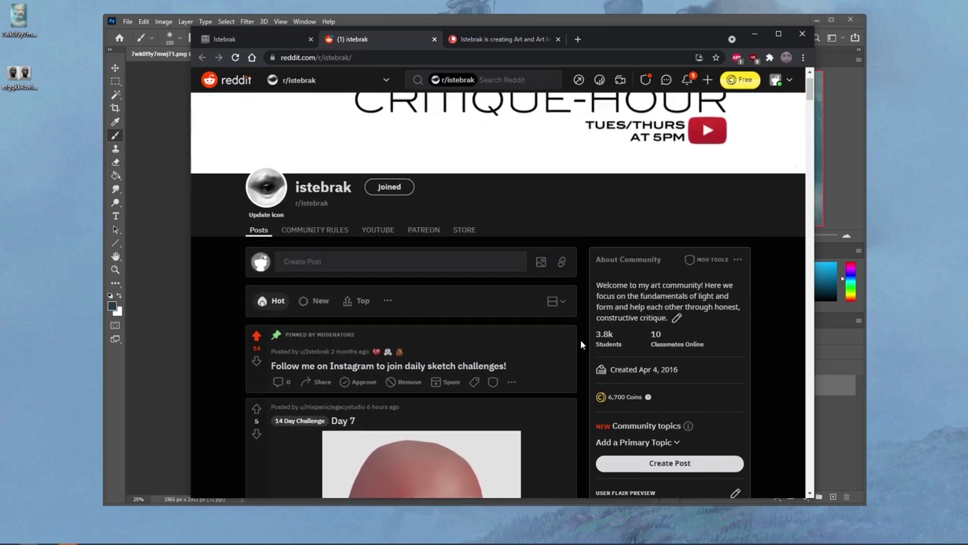
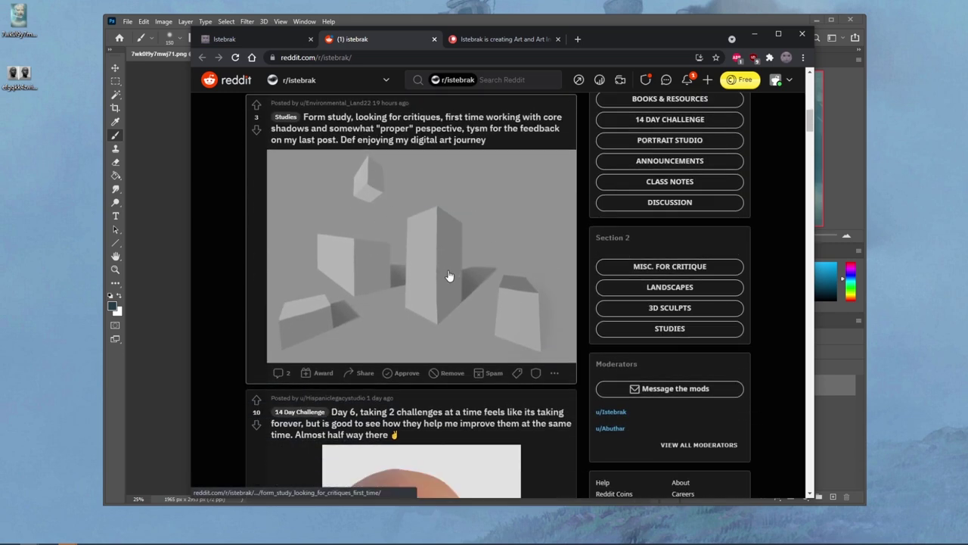
pyautogui.scroll(10, 582, 291)
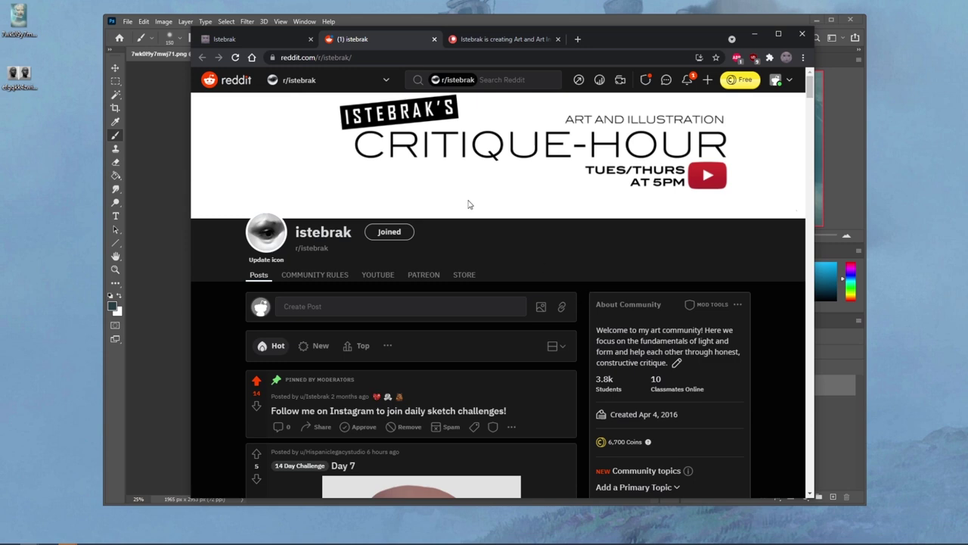
# Minimize the browser and return to the open painting in Photoshop
pyautogui.click(440, 22)
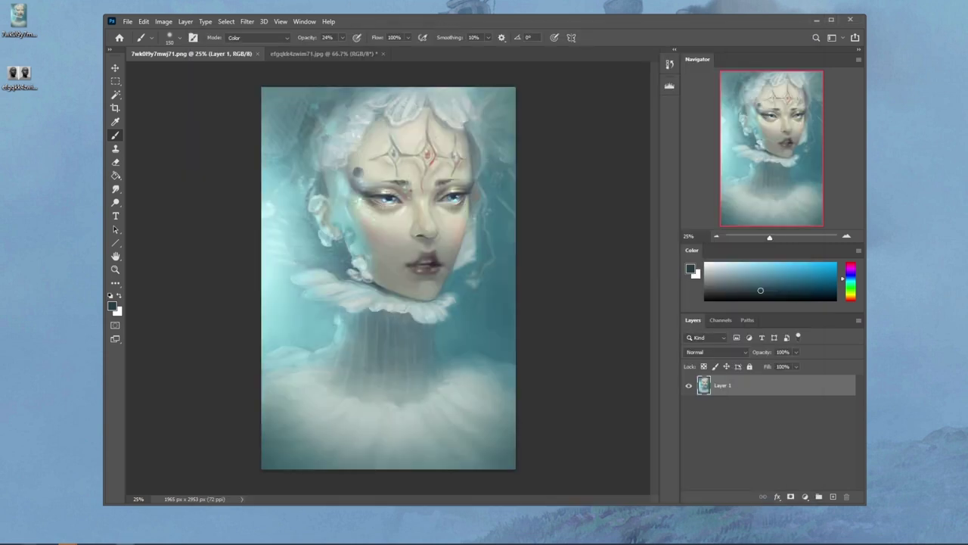
pyautogui.moveTo(70, 542)
pyautogui.click(123, 505)
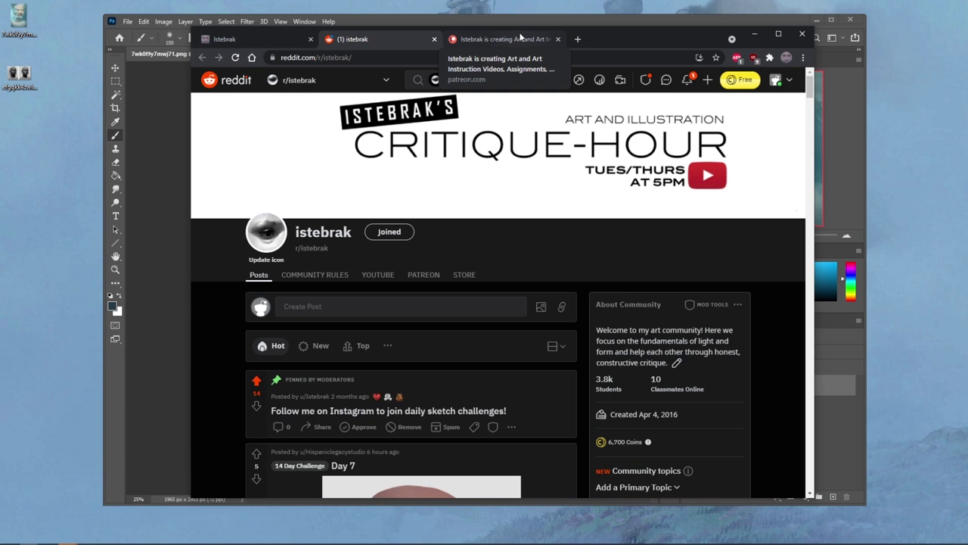
pyautogui.click(755, 35)
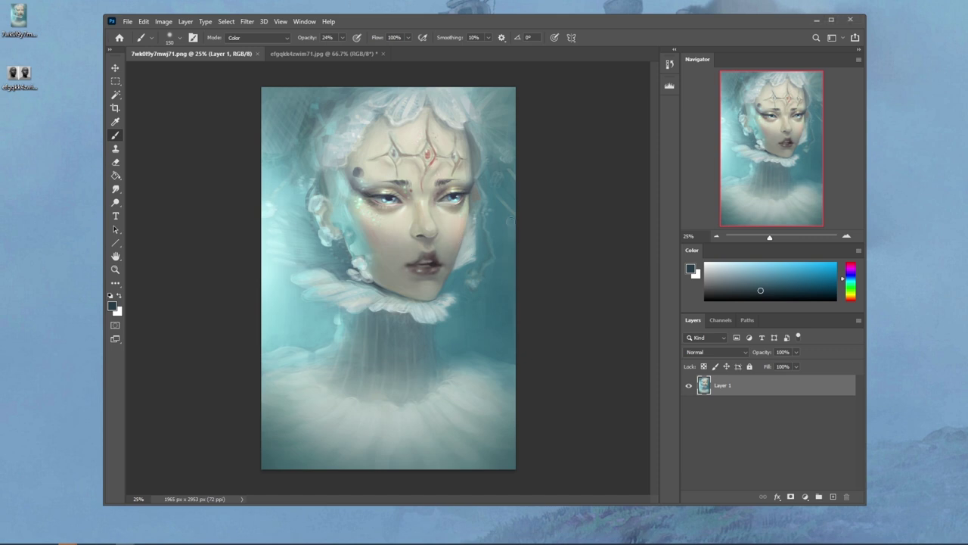
# Set up a bright red brush at size 50 with Normal mode and 100% opacity, undoing the test stroke
pyautogui.moveTo(803, 270); pyautogui.dragTo(865, 243)
pyautogui.moveTo(849, 276); pyautogui.dragTo(857, 251)
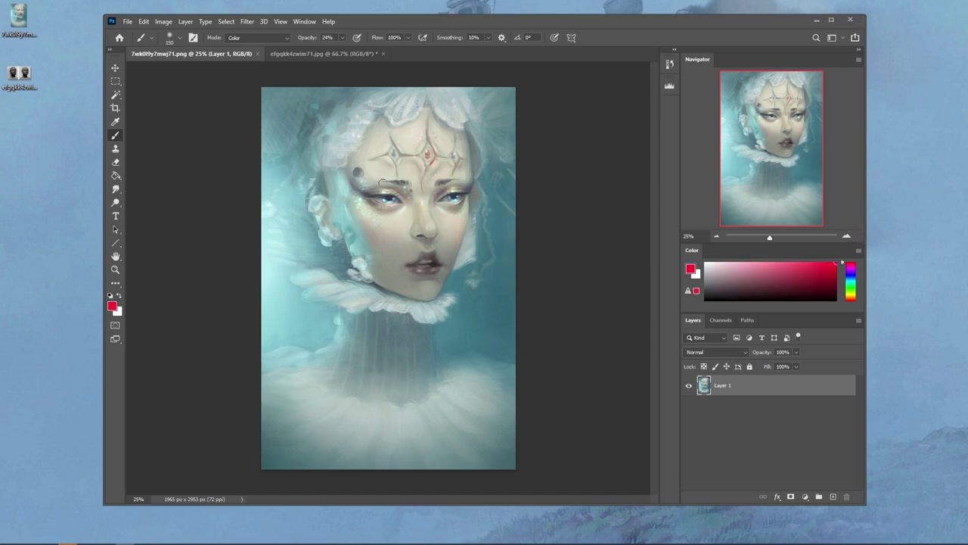
pyautogui.click(266, 37)
pyautogui.click(274, 46)
pyautogui.moveTo(431, 233); pyautogui.dragTo(484, 185)
pyautogui.hotkey('ctrl', 'z')
pyautogui.click(342, 38)
pyautogui.moveTo(361, 49); pyautogui.dragTo(423, 63)
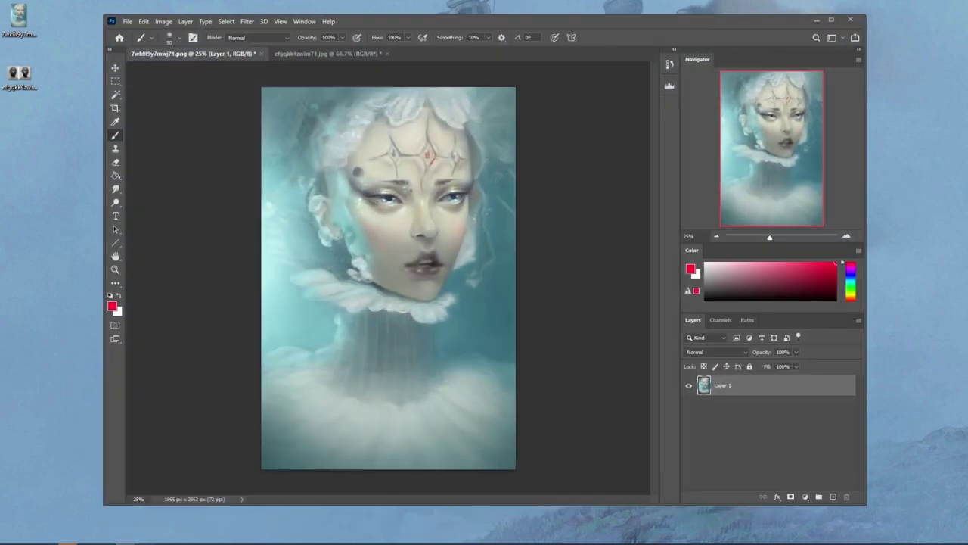
# Switch to PortraitStudio, rotate the model's head to a slight three-quarter view and move the window lower to uncover the painting
pyautogui.hotkey('alt', 'Tab')
pyautogui.click(505, 296)
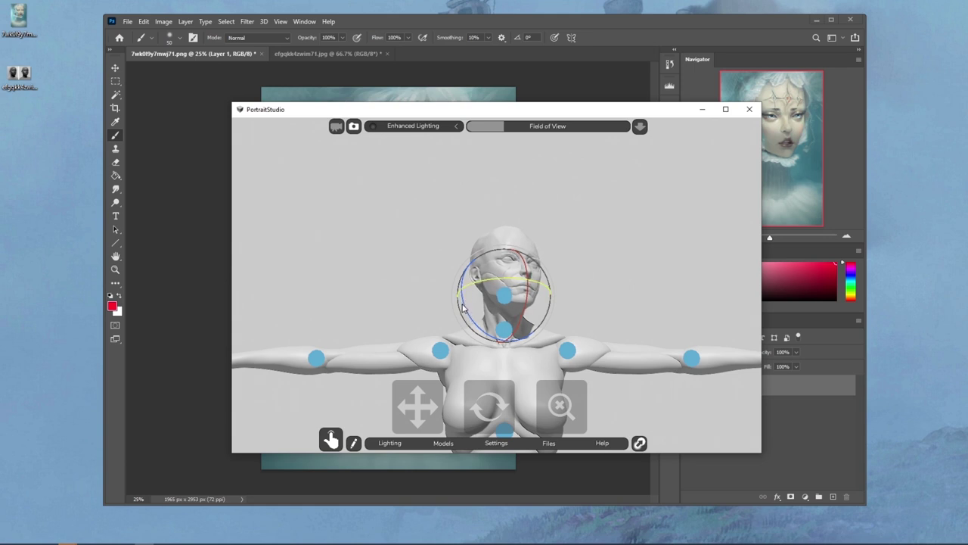
pyautogui.moveTo(464, 308); pyautogui.dragTo(555, 281)
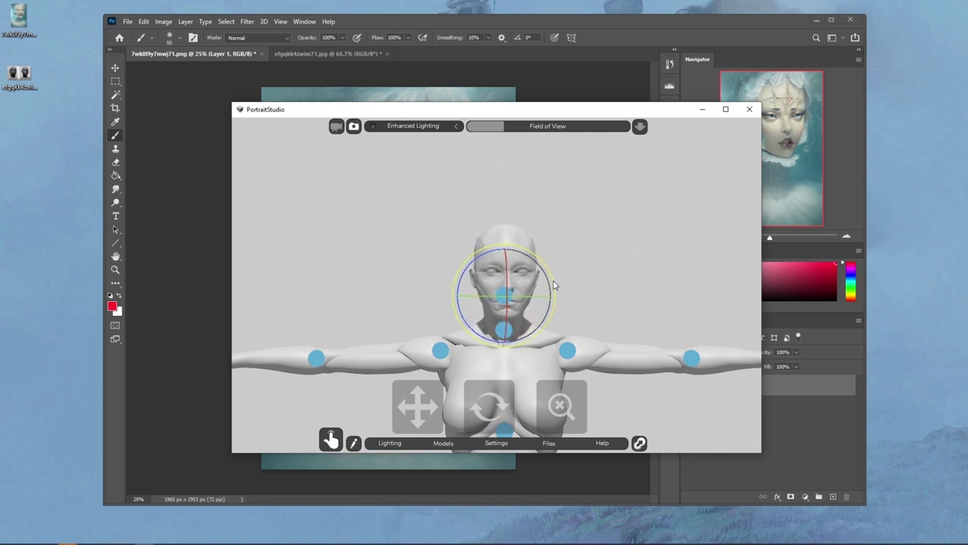
pyautogui.moveTo(504, 298); pyautogui.dragTo(524, 298)
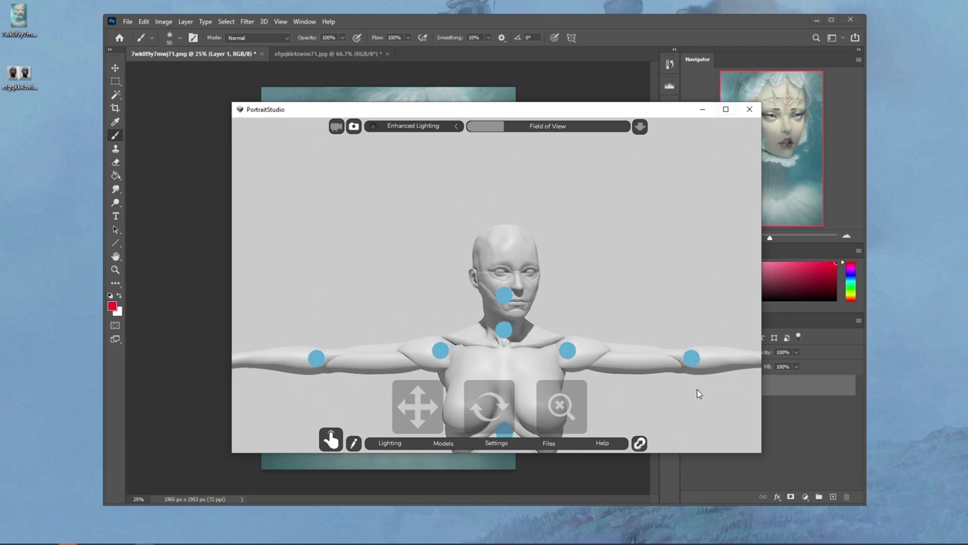
pyautogui.scroll(5, 560, 410)
pyautogui.scroll(-4, 559, 408)
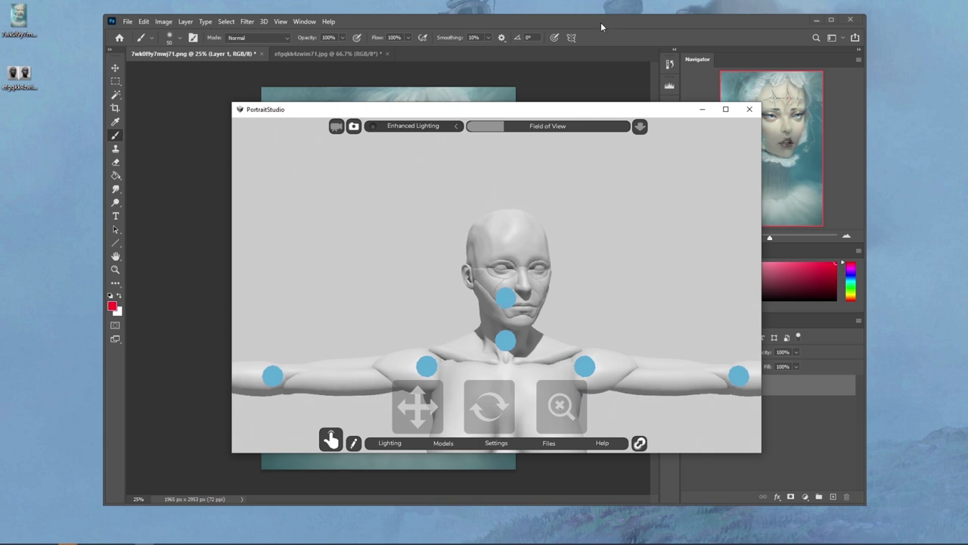
pyautogui.moveTo(624, 113); pyautogui.dragTo(648, 176)
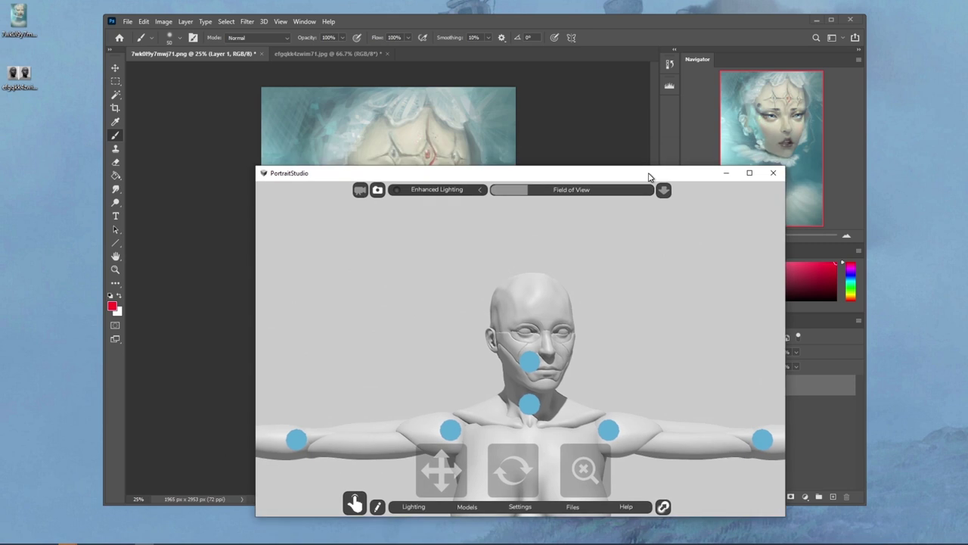
# Return to Photoshop and draw red guide lines along the neck, collar and sides of the head, plus an arrow from the chin past the forehead
pyautogui.click(637, 19)
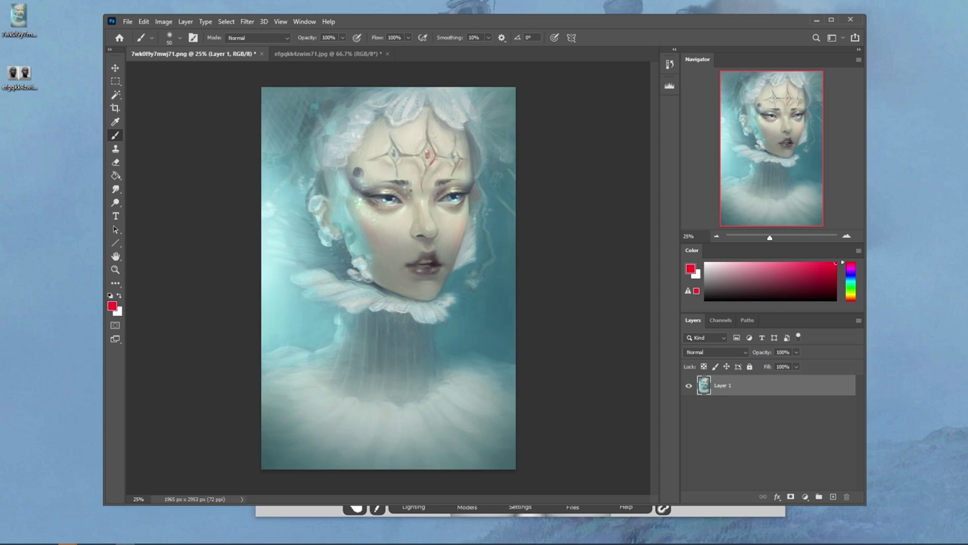
pyautogui.moveTo(346, 285); pyautogui.dragTo(316, 389)
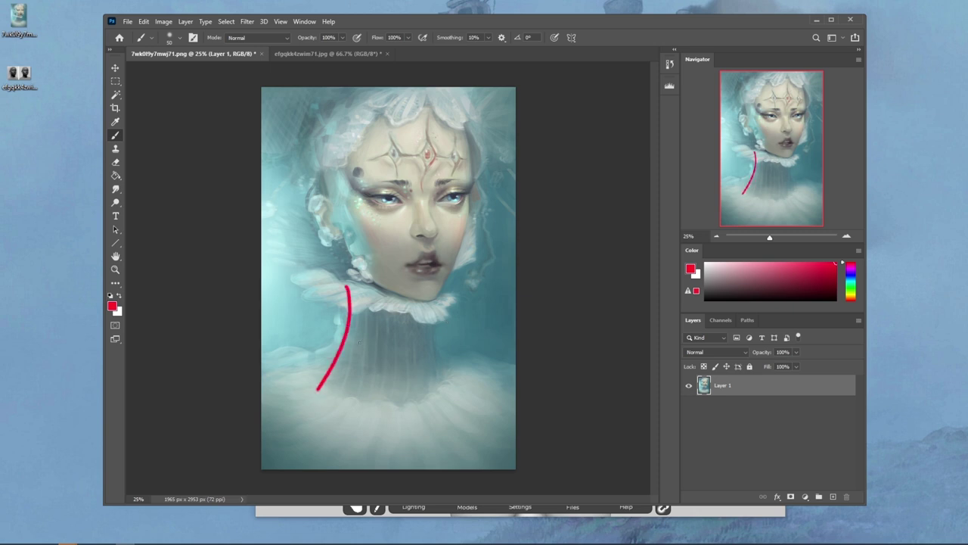
pyautogui.moveTo(427, 296)
pyautogui.mouseDown()
pyautogui.moveTo(430, 360)
pyautogui.moveTo(464, 413)
pyautogui.mouseUp()
pyautogui.moveTo(358, 284)
pyautogui.mouseDown()
pyautogui.moveTo(332, 292)
pyautogui.moveTo(448, 308)
pyautogui.moveTo(462, 292)
pyautogui.moveTo(449, 287)
pyautogui.mouseUp()
pyautogui.moveTo(348, 269); pyautogui.dragTo(279, 125)
pyautogui.moveTo(474, 250)
pyautogui.mouseDown()
pyautogui.moveTo(502, 130)
pyautogui.moveTo(488, 78)
pyautogui.mouseUp()
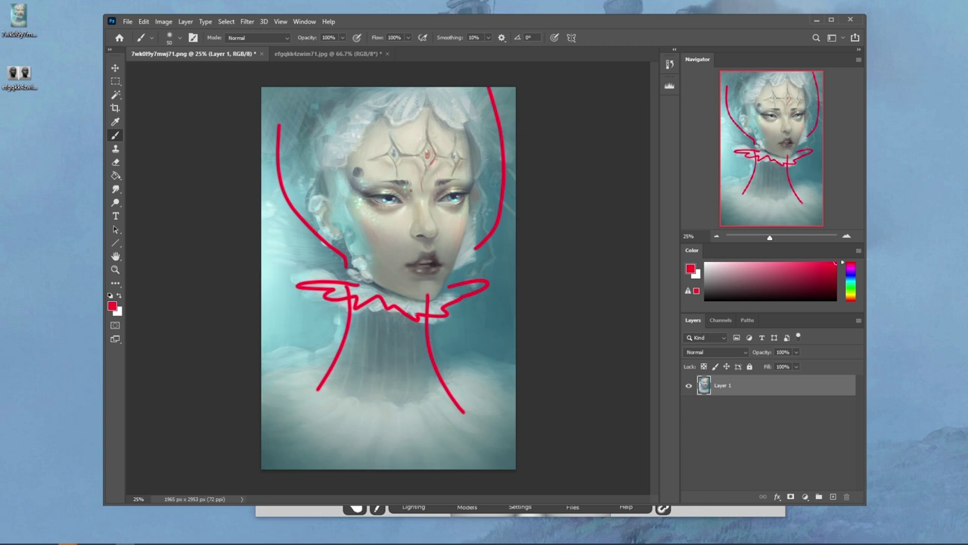
pyautogui.moveTo(398, 297); pyautogui.dragTo(487, 112)
pyautogui.moveTo(422, 129)
pyautogui.mouseDown()
pyautogui.moveTo(492, 102)
pyautogui.moveTo(479, 168)
pyautogui.mouseUp()
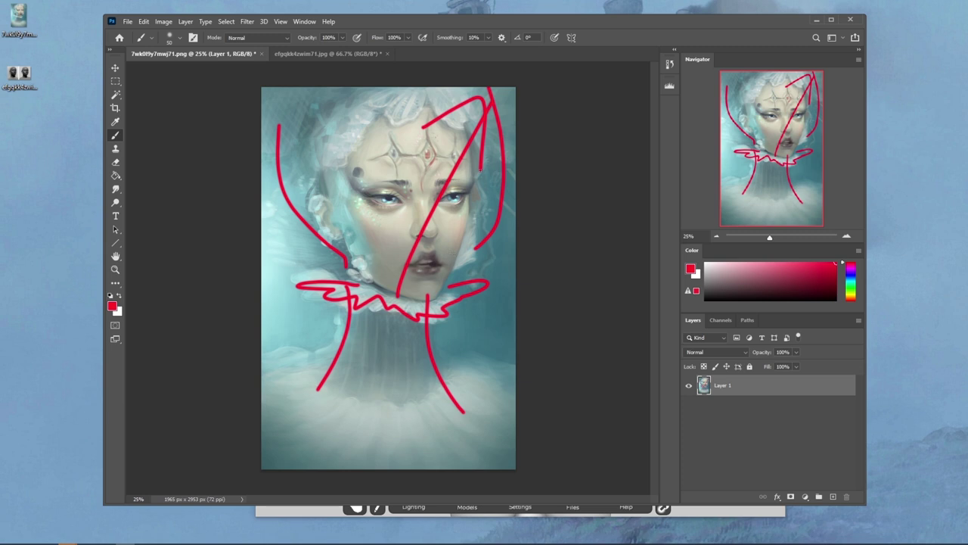
# Undo all the red guide strokes on the painting
pyautogui.hotkey('ctrl', 'z')
pyautogui.hotkey('ctrl', 'z')
pyautogui.hotkey('ctrl', 'z')
pyautogui.hotkey('ctrl', 'z')
pyautogui.hotkey('ctrl', 'z')
pyautogui.hotkey('ctrl', 'z')
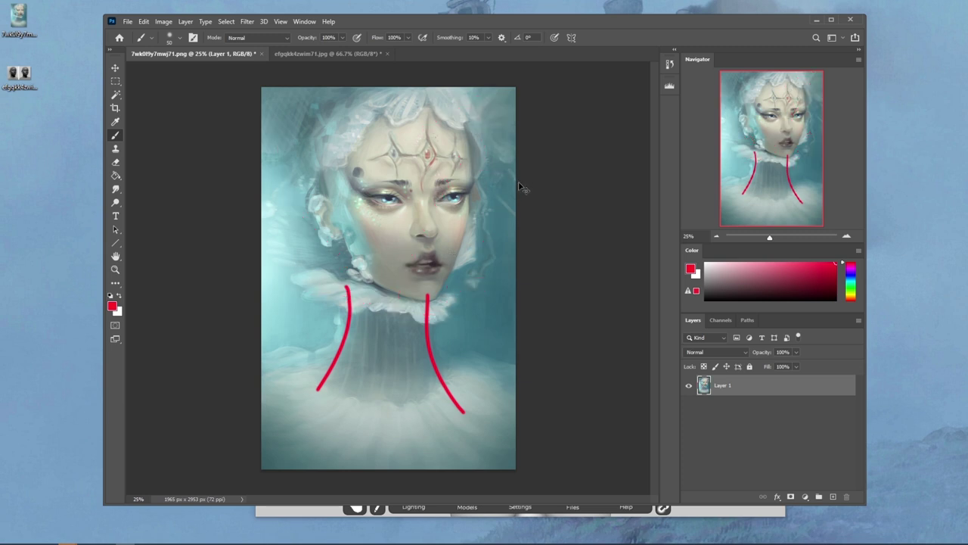
pyautogui.hotkey('ctrl', 'z')
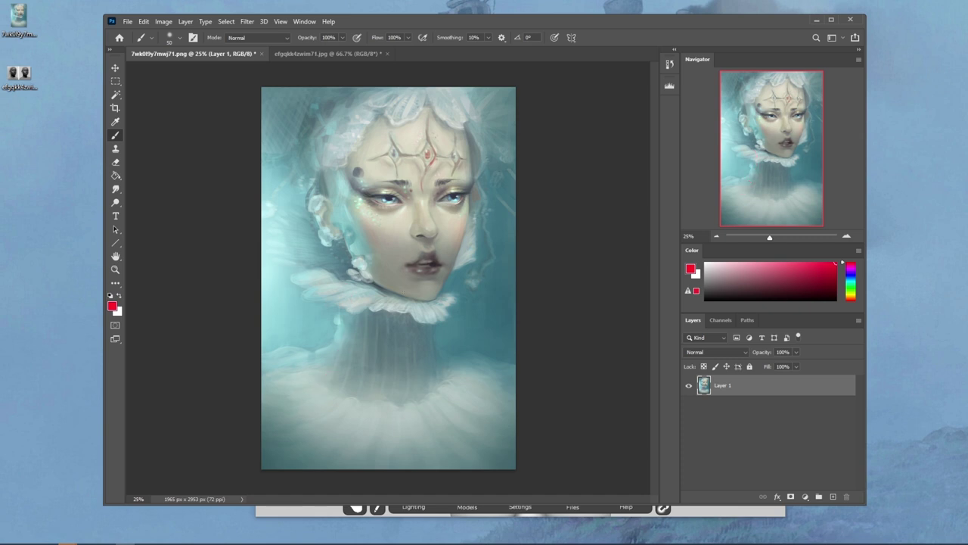
# Switch to PortraitStudio and move the model's head slightly upward along its vertical axis
pyautogui.click(734, 513)
pyautogui.click(529, 363)
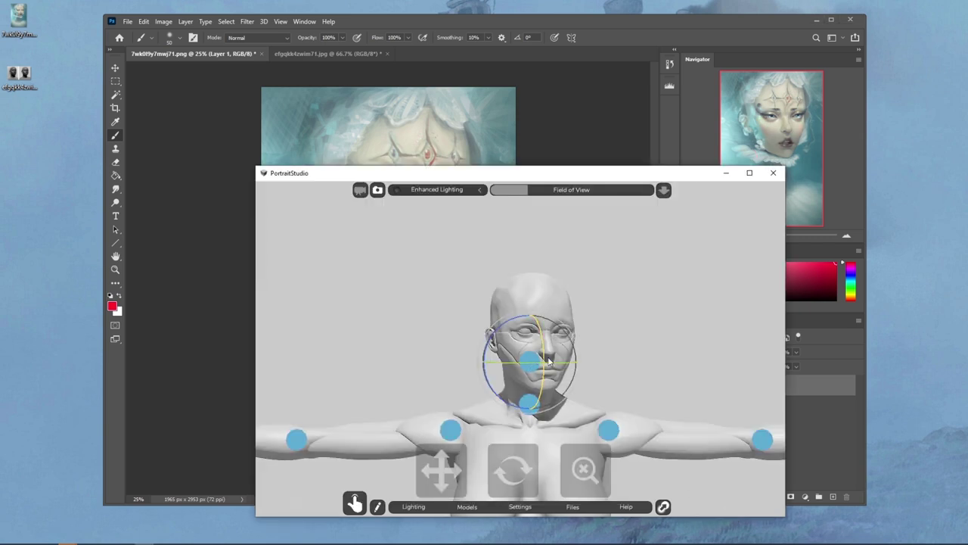
pyautogui.click(531, 362)
pyautogui.moveTo(532, 321); pyautogui.dragTo(532, 315)
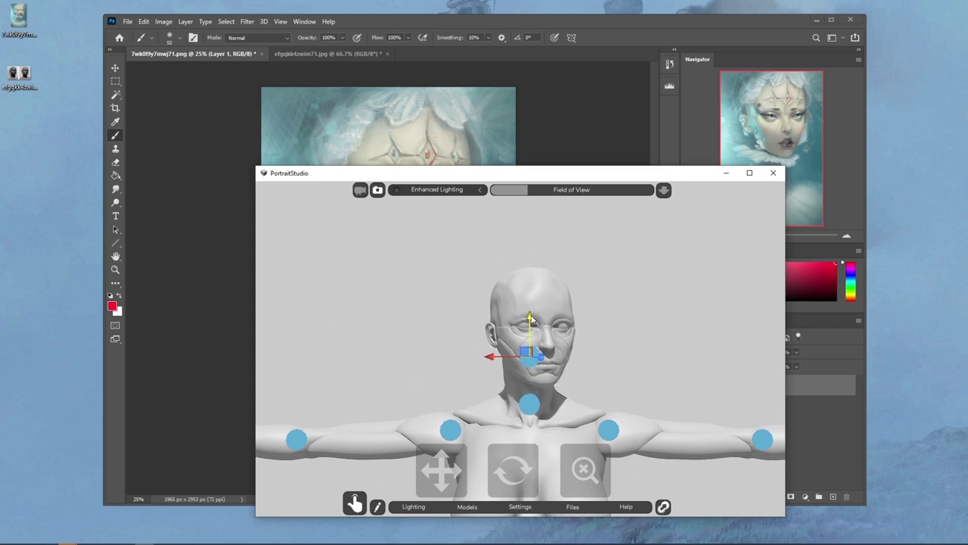
# Tilt the model's head slightly and turn it further to the side, viewing the figure from a lower angle
pyautogui.moveTo(519, 471); pyautogui.dragTo(523, 456)
pyautogui.click(532, 324)
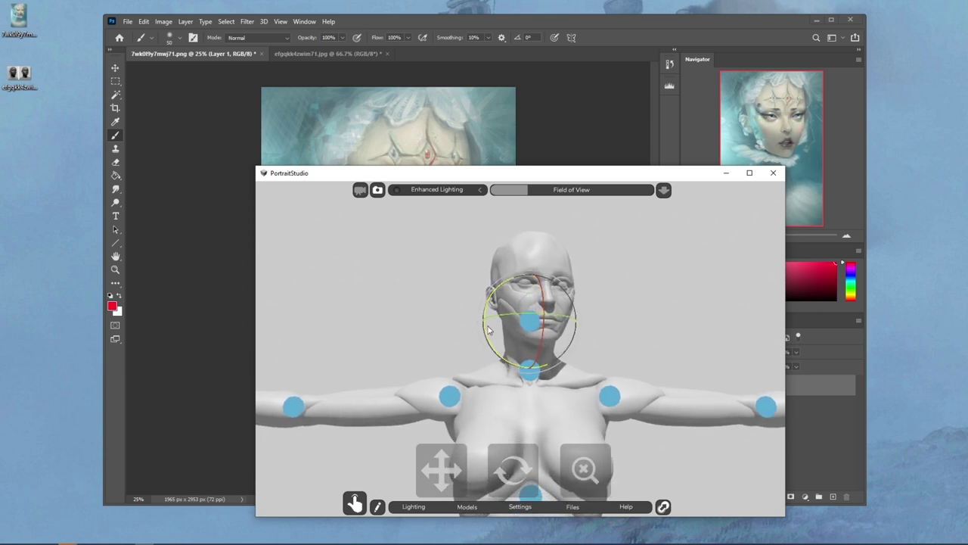
pyautogui.moveTo(488, 328); pyautogui.dragTo(484, 327)
pyautogui.moveTo(508, 468); pyautogui.dragTo(514, 465)
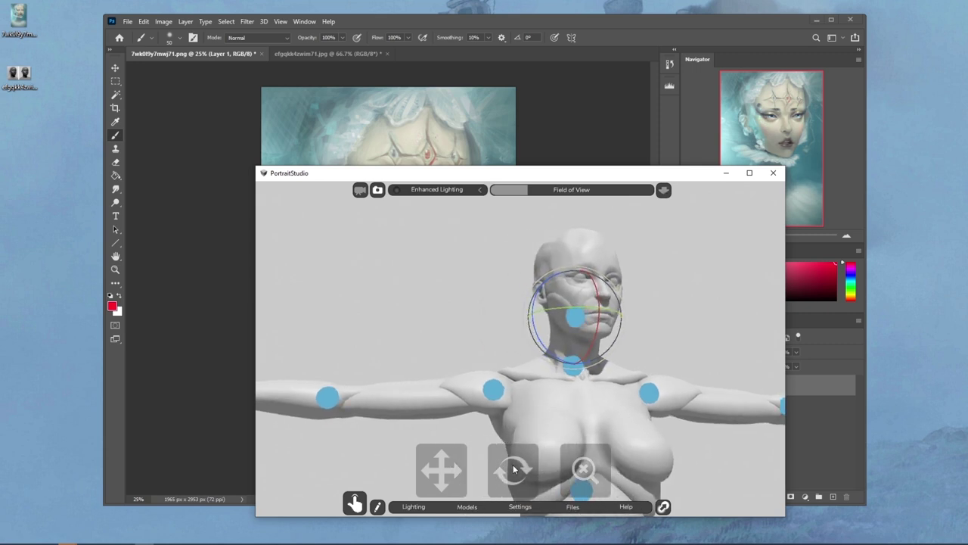
pyautogui.moveTo(522, 349); pyautogui.dragTo(577, 300)
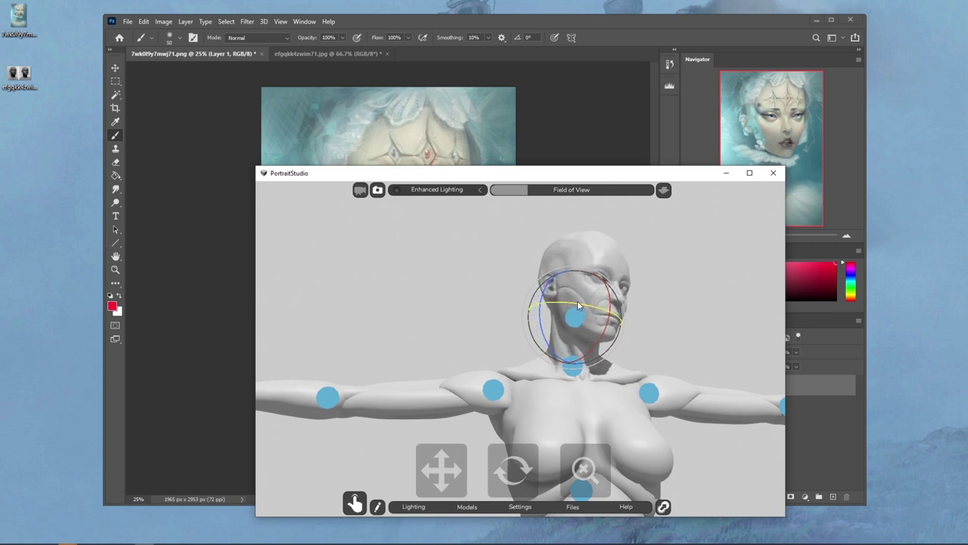
# Turn the view of the mannequin toward the front and nudge its head joint slightly upward
pyautogui.moveTo(550, 343); pyautogui.dragTo(602, 325)
pyautogui.moveTo(514, 476); pyautogui.dragTo(512, 476)
pyautogui.click(619, 341)
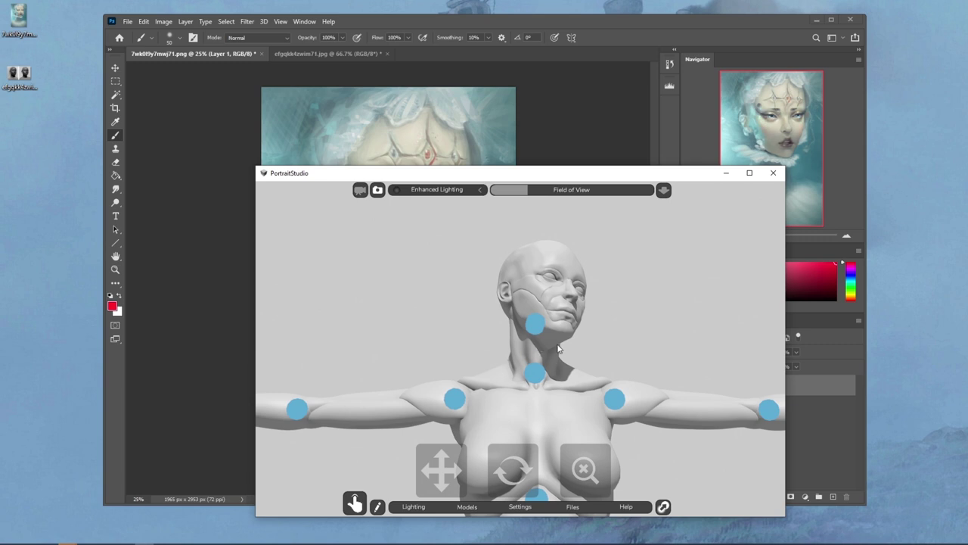
pyautogui.click(534, 322)
pyautogui.moveTo(541, 294); pyautogui.dragTo(542, 289)
pyautogui.click(661, 314)
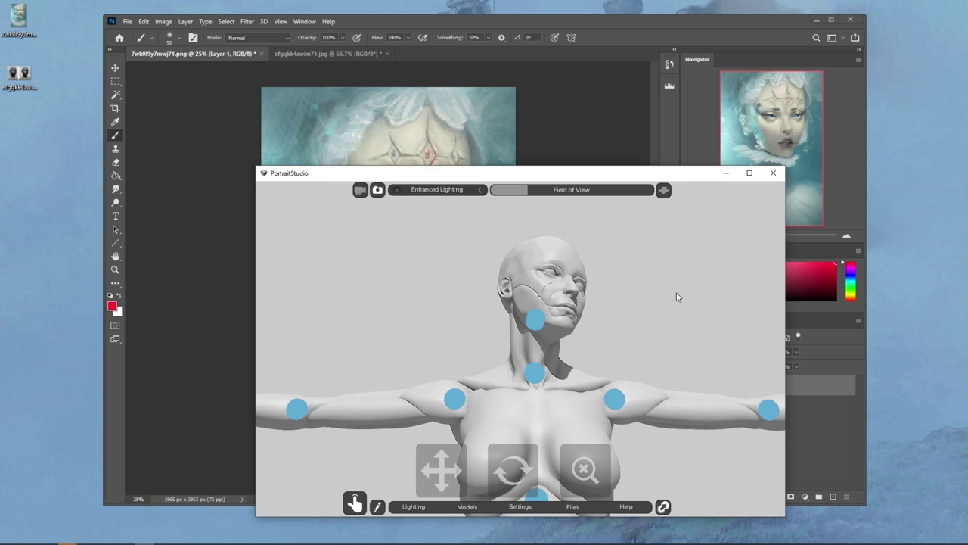
# Hide the blue joint handles of the Female_mannequin_v2 model and close the model settings
pyautogui.moveTo(577, 176); pyautogui.dragTo(794, 85)
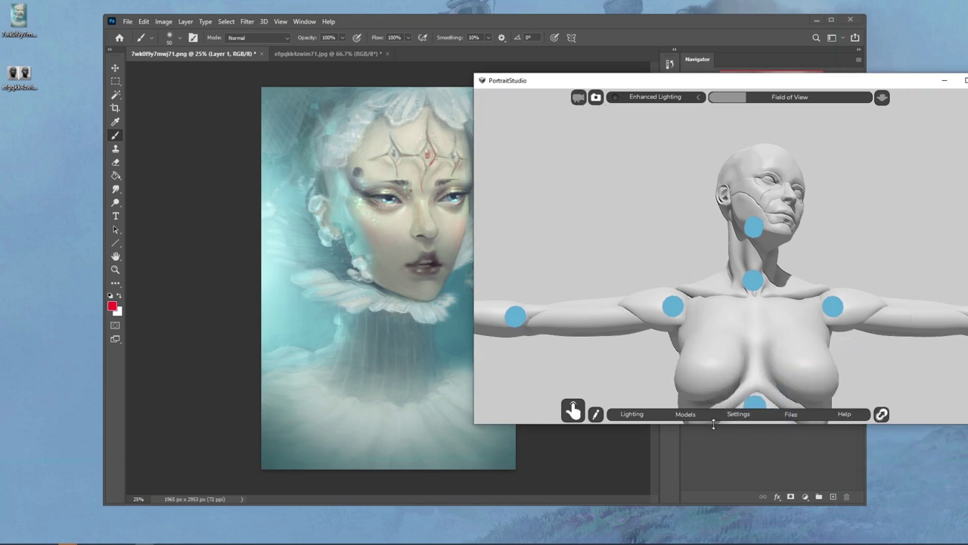
pyautogui.click(677, 414)
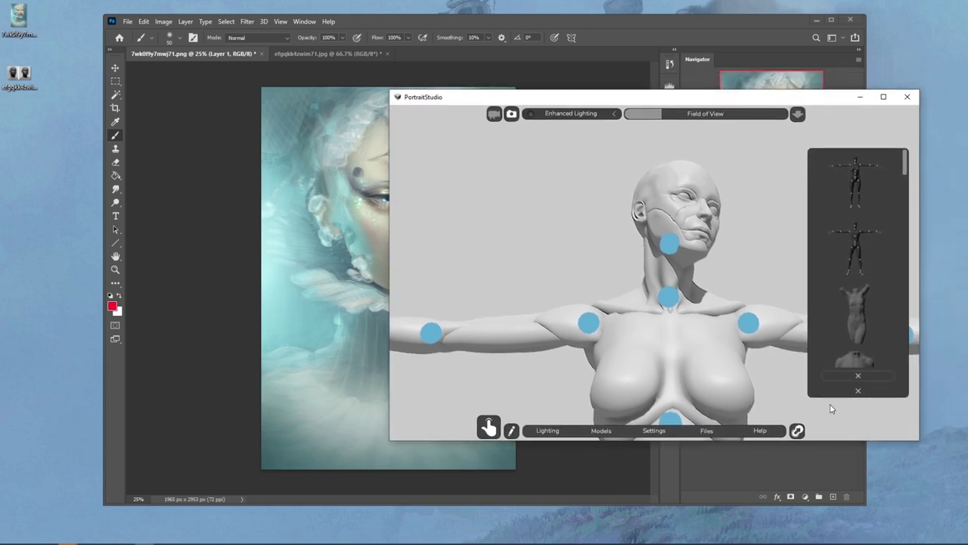
pyautogui.click(838, 378)
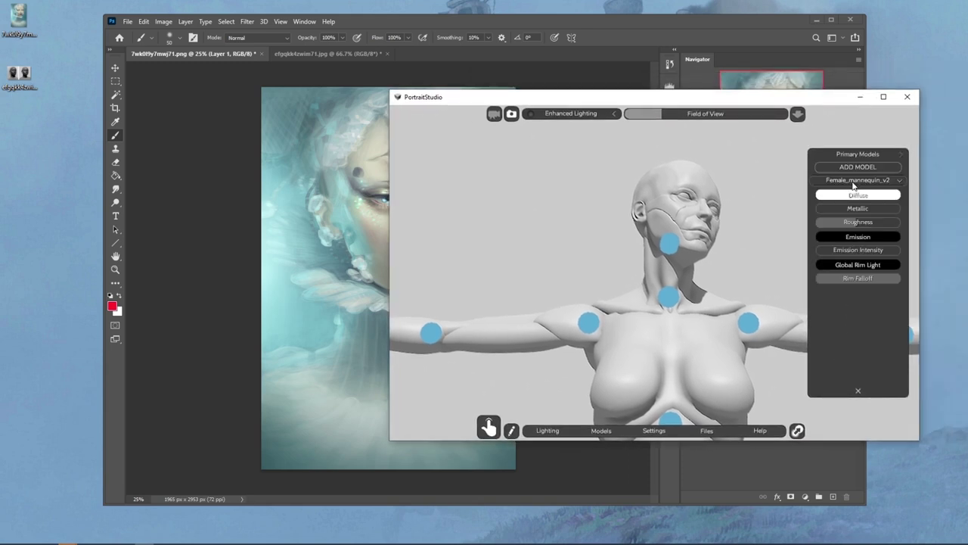
pyautogui.rightClick(855, 183)
pyautogui.click(828, 225)
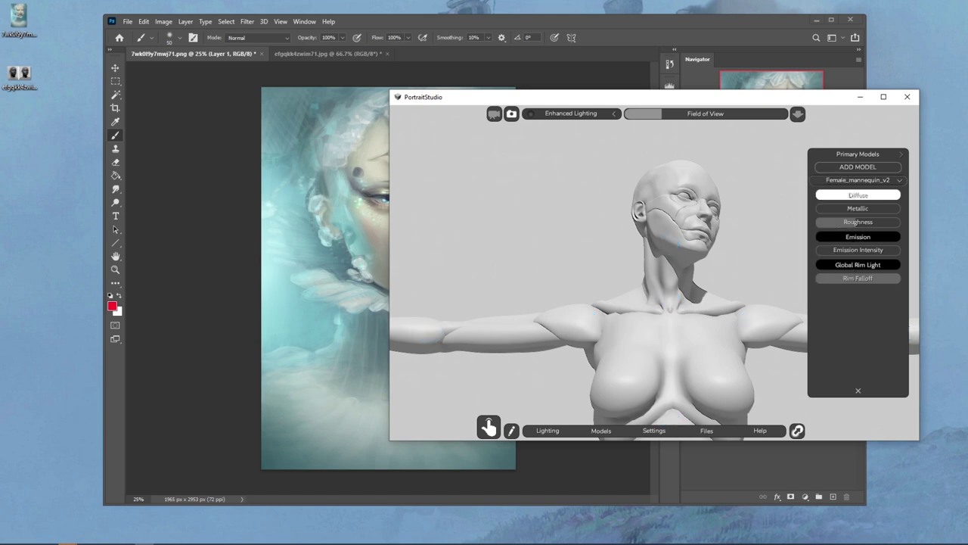
pyautogui.click(607, 433)
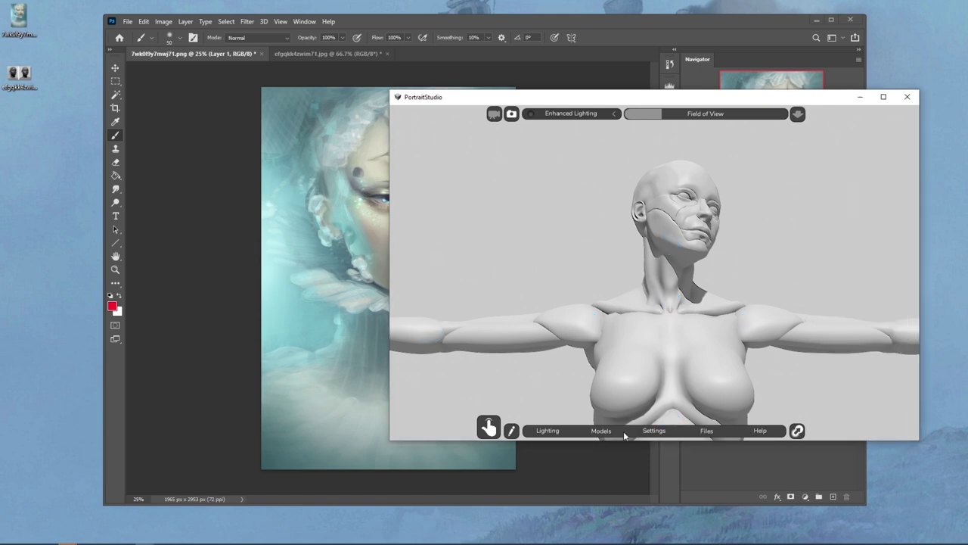
# Capture a screenshot of the posed mannequin, open the saved image and place it beside the Photoshop window as reference
pyautogui.press('Print')
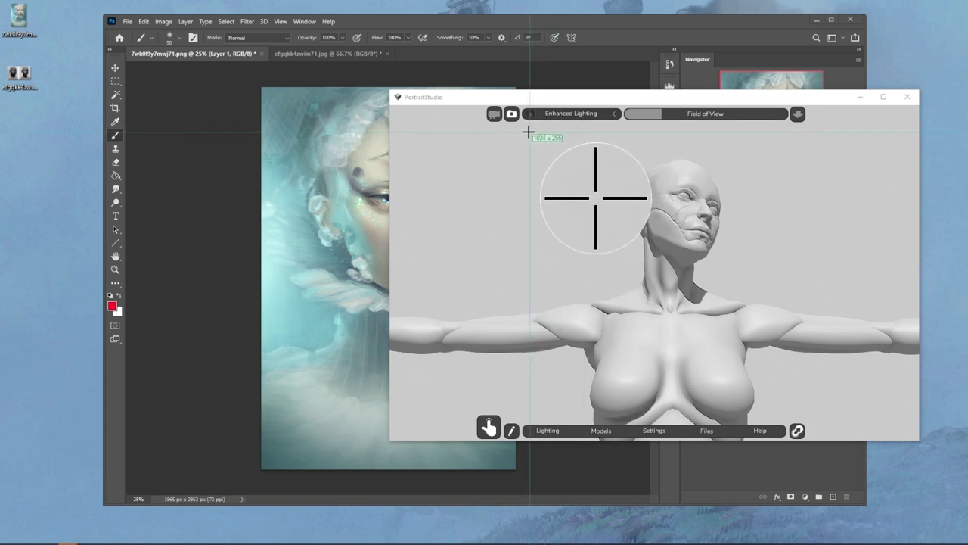
pyautogui.moveTo(512, 128); pyautogui.dragTo(824, 484)
pyautogui.click(860, 97)
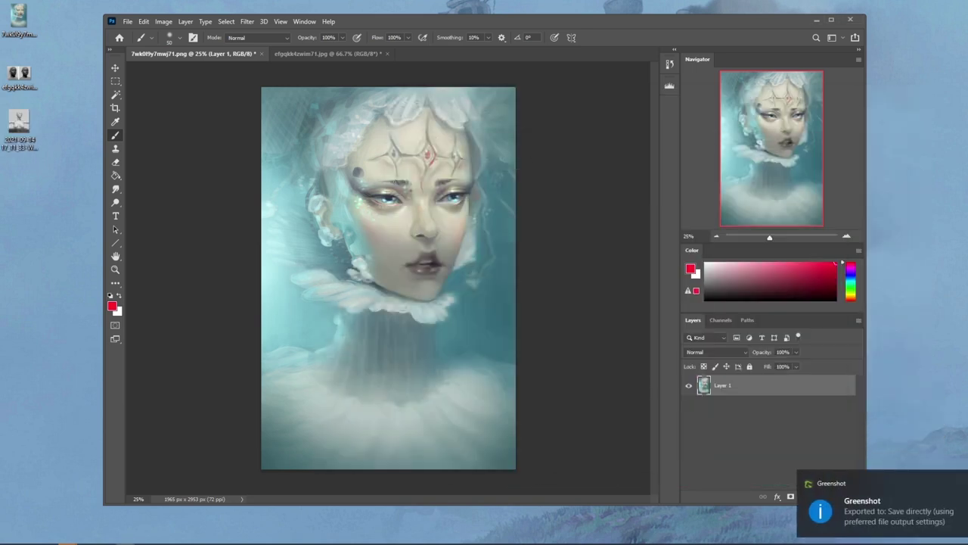
pyautogui.doubleClick(19, 125)
pyautogui.moveTo(228, 84); pyautogui.dragTo(146, 60)
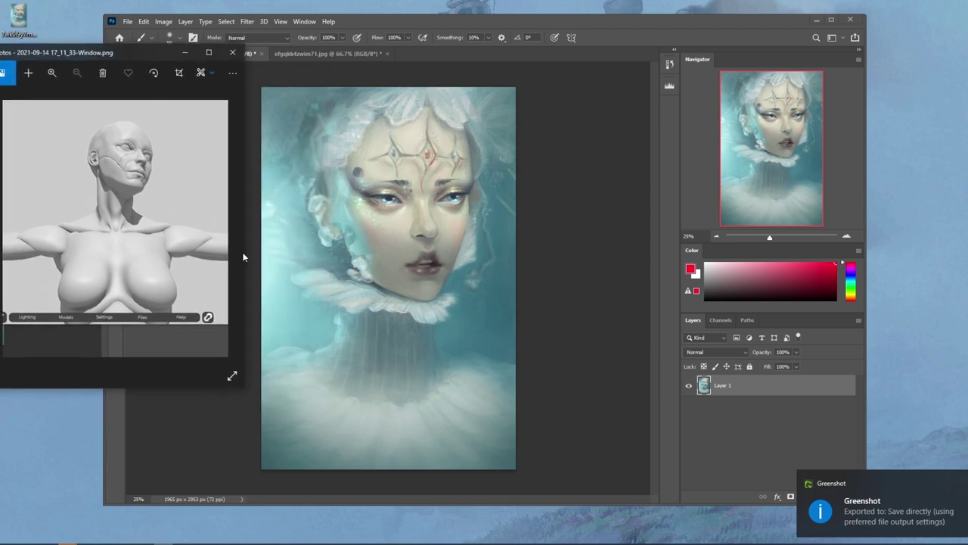
pyautogui.moveTo(233, 388); pyautogui.dragTo(231, 375)
pyautogui.moveTo(501, 26); pyautogui.dragTo(645, 33)
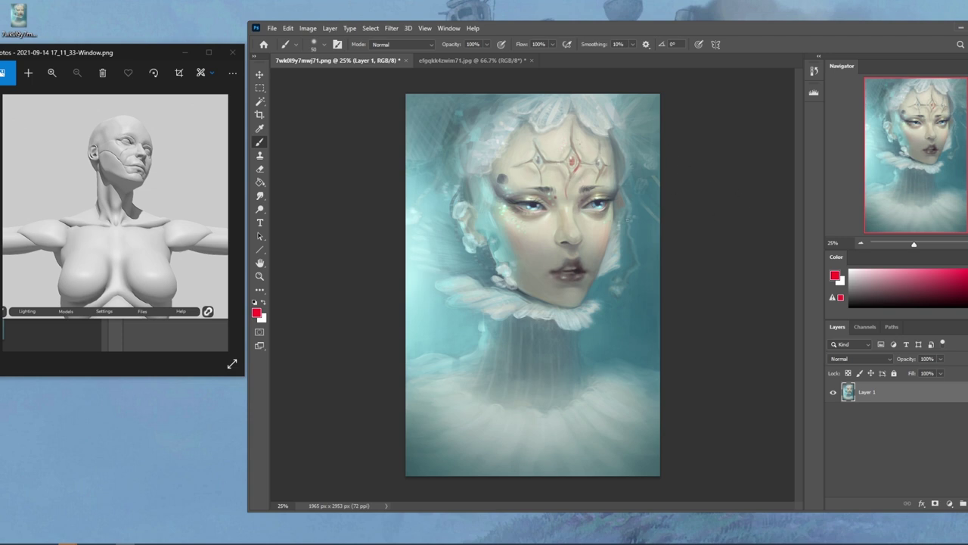
# Lasso the painted background on both sides of the neck, following the collar, jaw and shoulder outlines
pyautogui.press('l')
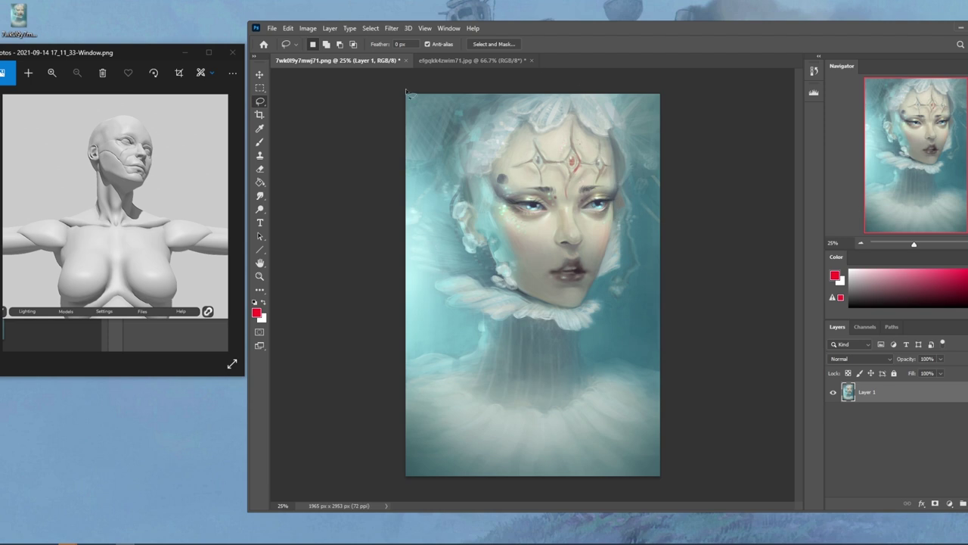
pyautogui.moveTo(488, 243)
pyautogui.mouseDown()
pyautogui.moveTo(491, 279)
pyautogui.moveTo(432, 284)
pyautogui.moveTo(443, 305)
pyautogui.moveTo(474, 306)
pyautogui.moveTo(481, 322)
pyautogui.moveTo(466, 356)
pyautogui.moveTo(387, 378)
pyautogui.moveTo(302, 275)
pyautogui.moveTo(334, 131)
pyautogui.moveTo(437, 200)
pyautogui.moveTo(483, 249)
pyautogui.mouseUp()
pyautogui.press('shift')
pyautogui.moveTo(605, 260)
pyautogui.mouseDown()
pyautogui.moveTo(585, 296)
pyautogui.moveTo(630, 301)
pyautogui.moveTo(580, 330)
pyautogui.moveTo(584, 357)
pyautogui.moveTo(598, 370)
pyautogui.moveTo(709, 387)
pyautogui.moveTo(726, 301)
pyautogui.moveTo(699, 227)
pyautogui.moveTo(634, 233)
pyautogui.moveTo(608, 251)
pyautogui.moveTo(634, 273)
pyautogui.moveTo(663, 198)
pyautogui.moveTo(613, 219)
pyautogui.mouseUp()
pyautogui.moveTo(613, 231)
pyautogui.mouseDown()
pyautogui.moveTo(717, 177)
pyautogui.moveTo(707, 167)
pyautogui.mouseUp()
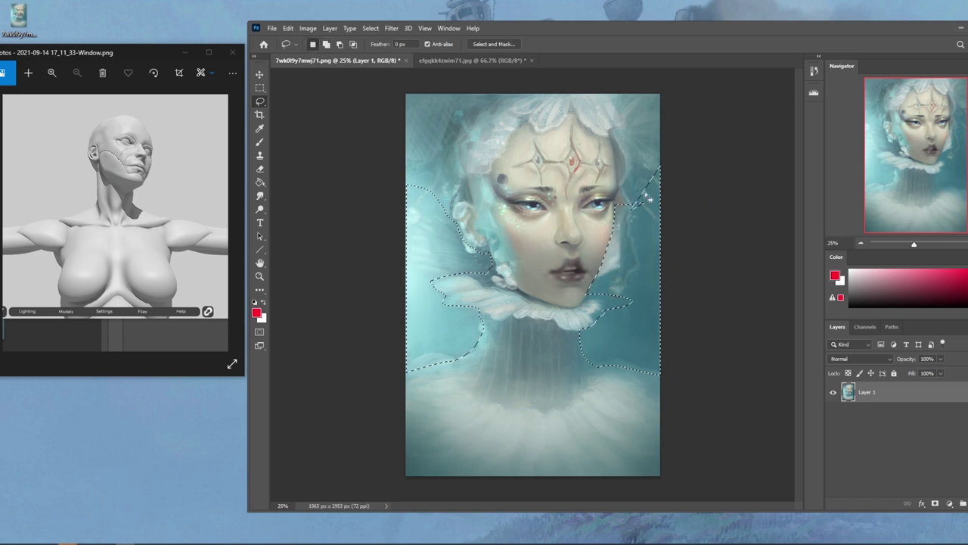
pyautogui.moveTo(690, 205); pyautogui.dragTo(687, 204)
pyautogui.moveTo(637, 206)
pyautogui.mouseDown()
pyautogui.moveTo(696, 179)
pyautogui.moveTo(641, 149)
pyautogui.mouseUp()
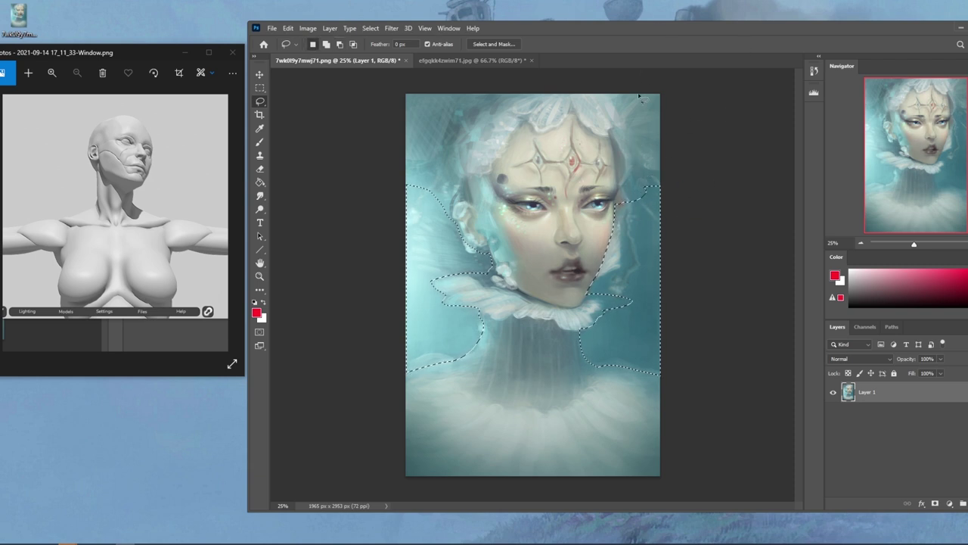
# Extend the background selection upward along both sides of the head
pyautogui.press('shift')
pyautogui.moveTo(445, 254)
pyautogui.mouseDown()
pyautogui.moveTo(479, 260)
pyautogui.moveTo(471, 254)
pyautogui.mouseUp()
pyautogui.press('shift')
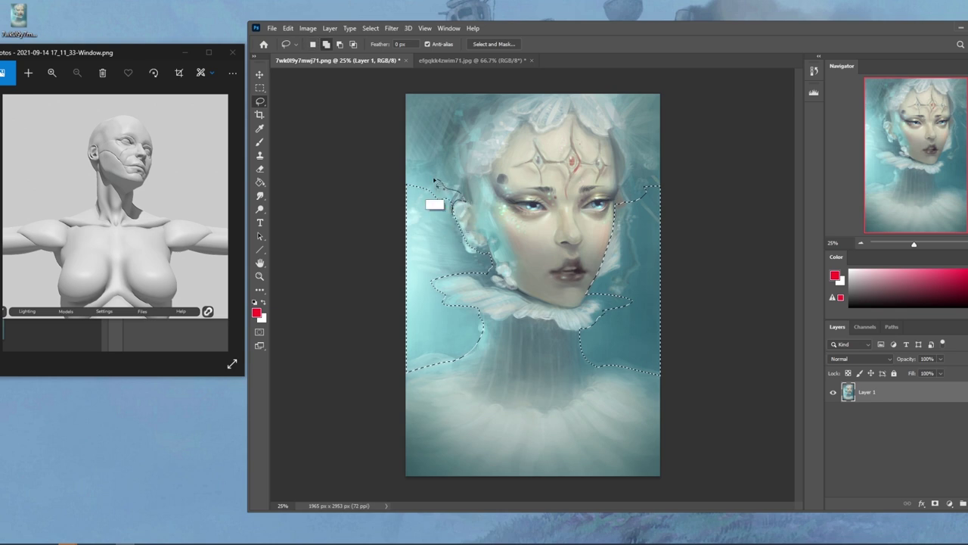
pyautogui.moveTo(378, 217); pyautogui.dragTo(379, 219)
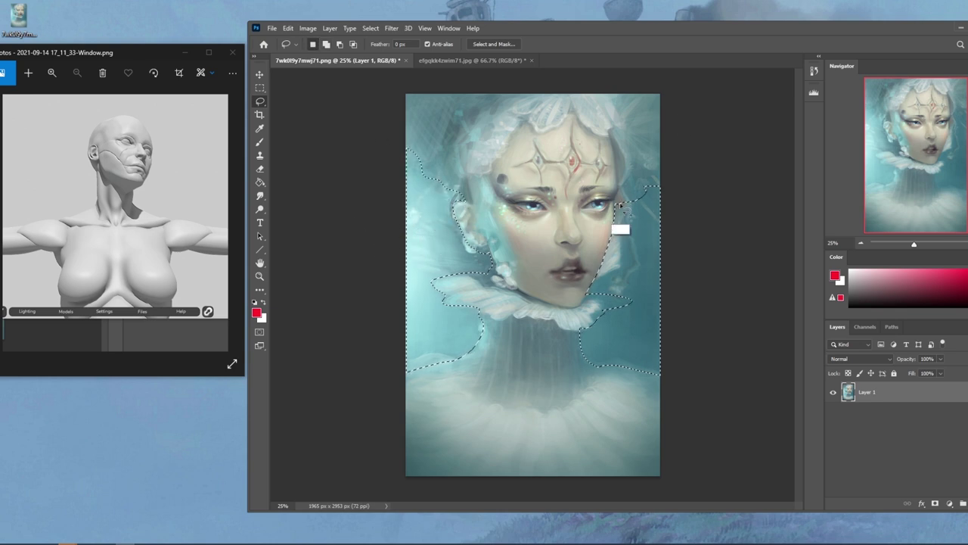
pyautogui.moveTo(627, 175)
pyautogui.mouseDown()
pyautogui.moveTo(643, 156)
pyautogui.moveTo(696, 156)
pyautogui.moveTo(691, 221)
pyautogui.mouseUp()
pyautogui.press('shift')
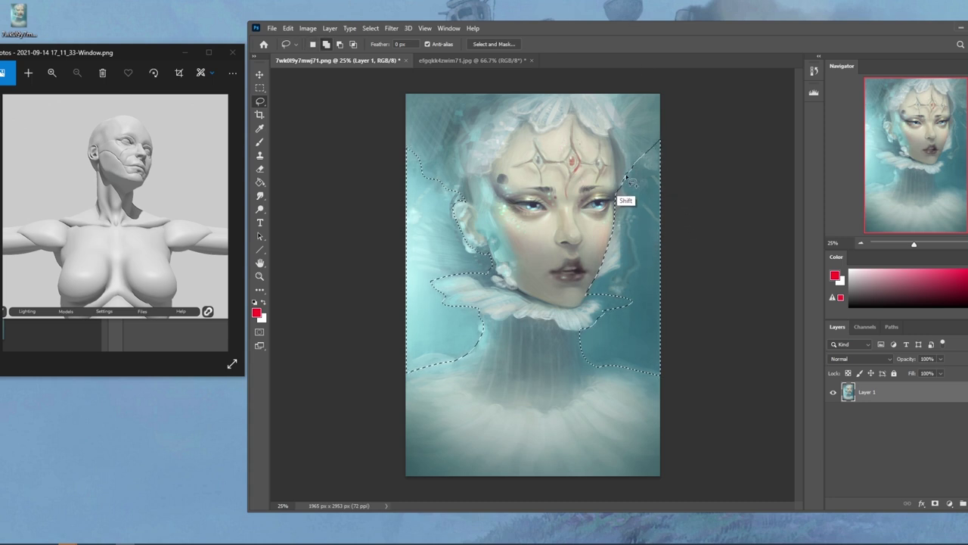
# Add the background around the headpiece to the selection, up to the canvas's upper edge
pyautogui.moveTo(638, 149)
pyautogui.mouseDown()
pyautogui.moveTo(459, 189)
pyautogui.moveTo(443, 152)
pyautogui.moveTo(391, 103)
pyautogui.moveTo(401, 147)
pyautogui.mouseUp()
pyautogui.press('shift')
pyautogui.moveTo(627, 155)
pyautogui.mouseDown()
pyautogui.moveTo(601, 92)
pyautogui.moveTo(711, 114)
pyautogui.mouseUp()
pyautogui.press('alt')
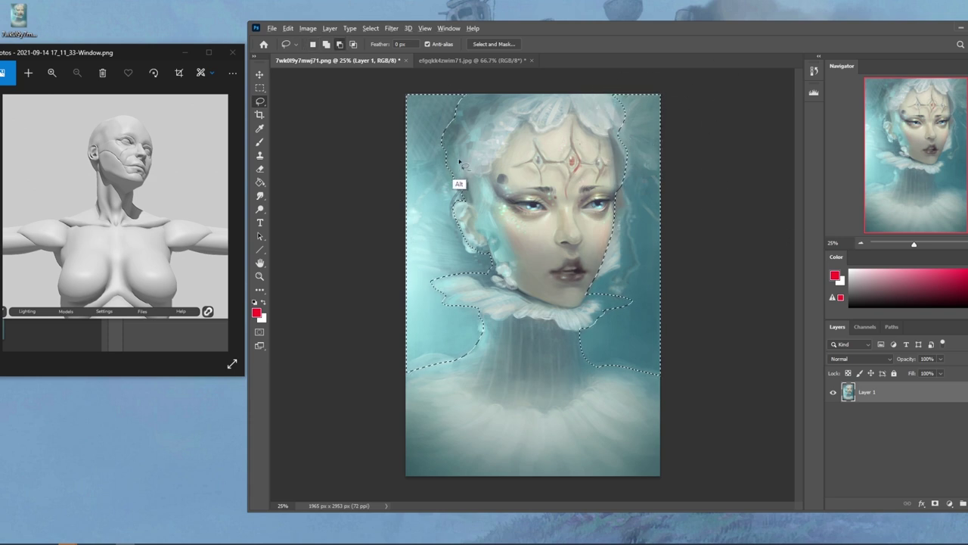
pyautogui.press('ctrl')
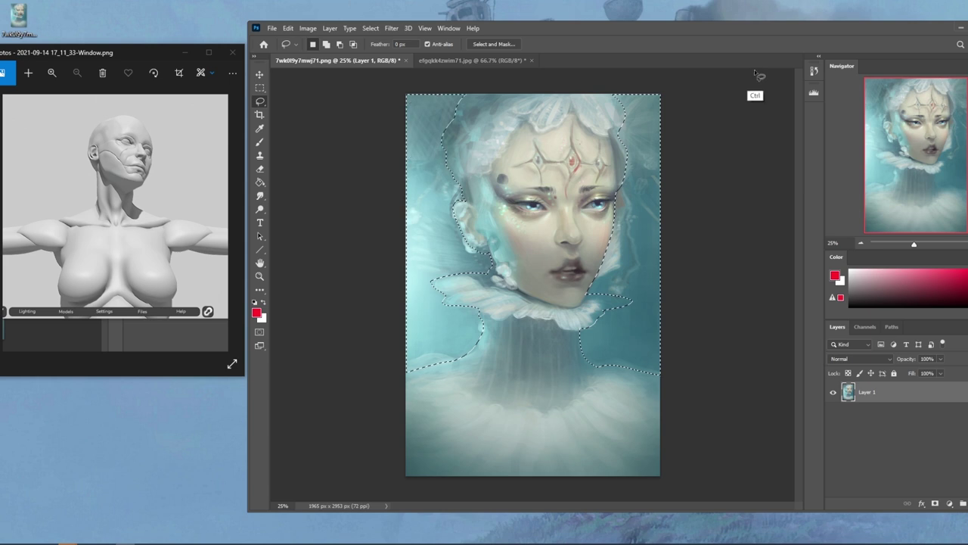
pyautogui.press('shift')
pyautogui.moveTo(659, 149); pyautogui.dragTo(708, 103)
pyautogui.press('shift')
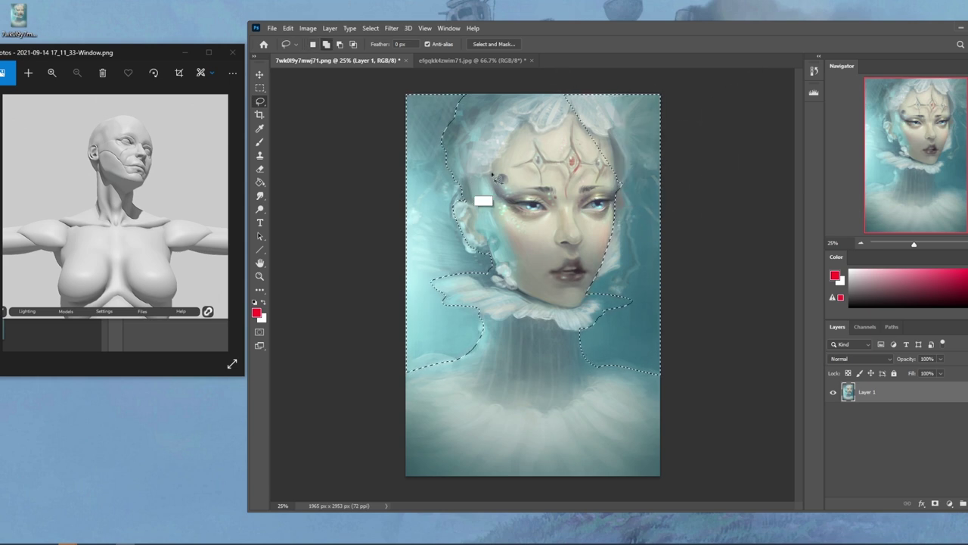
# Subtract the areas beside and above the headpiece, limiting the selection to the background below forehead level
pyautogui.press('shift')
pyautogui.moveTo(614, 171)
pyautogui.mouseDown()
pyautogui.moveTo(645, 199)
pyautogui.moveTo(711, 162)
pyautogui.moveTo(580, 77)
pyautogui.moveTo(578, 100)
pyautogui.mouseUp()
pyautogui.hotkey('ctrl', 'z')
pyautogui.press('alt')
pyautogui.moveTo(614, 173)
pyautogui.mouseDown()
pyautogui.moveTo(665, 107)
pyautogui.moveTo(606, 73)
pyautogui.mouseUp()
pyautogui.press('alt')
pyautogui.press('alt')
pyautogui.moveTo(462, 160)
pyautogui.mouseDown()
pyautogui.moveTo(382, 171)
pyautogui.moveTo(514, 115)
pyautogui.mouseUp()
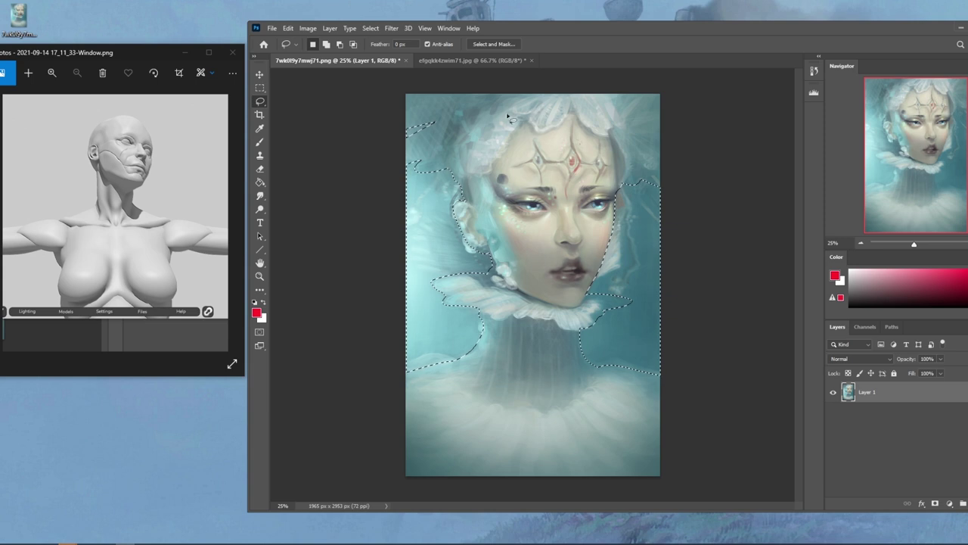
pyautogui.moveTo(435, 122); pyautogui.dragTo(473, 88)
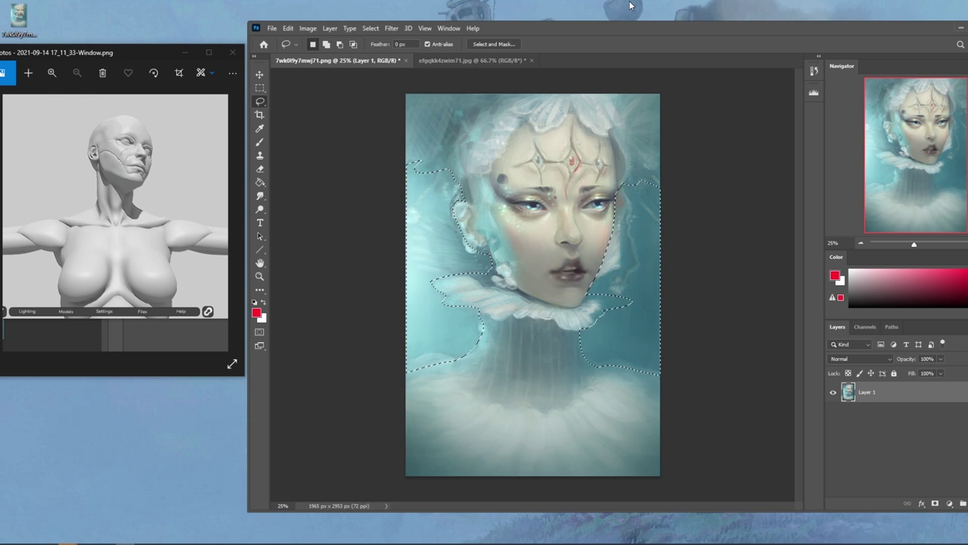
# Refine the lasso selection around the outer points and underside of the white collar on both sides
pyautogui.press('alt')
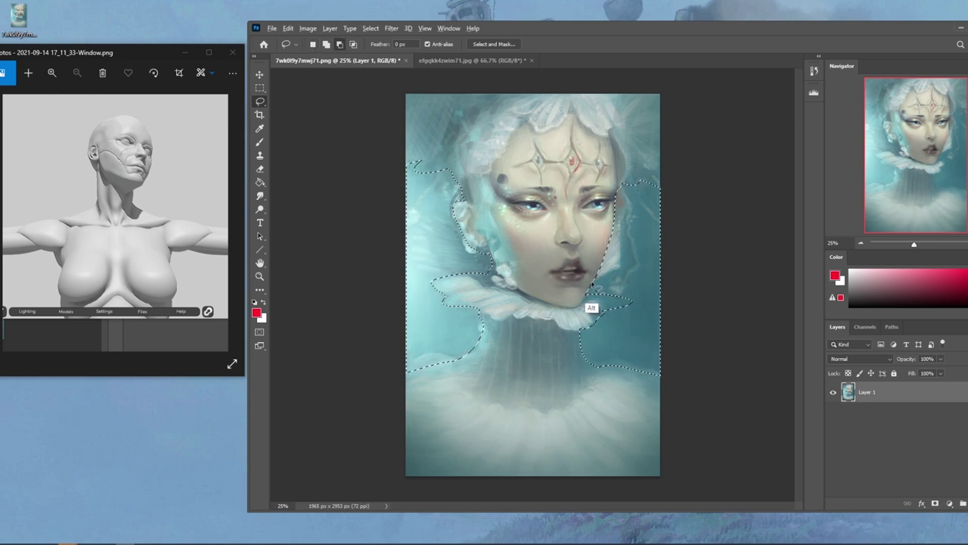
pyautogui.moveTo(640, 301)
pyautogui.mouseDown()
pyautogui.moveTo(605, 310)
pyautogui.moveTo(642, 313)
pyautogui.moveTo(517, 320)
pyautogui.mouseUp()
pyautogui.press('alt')
pyautogui.press('alt')
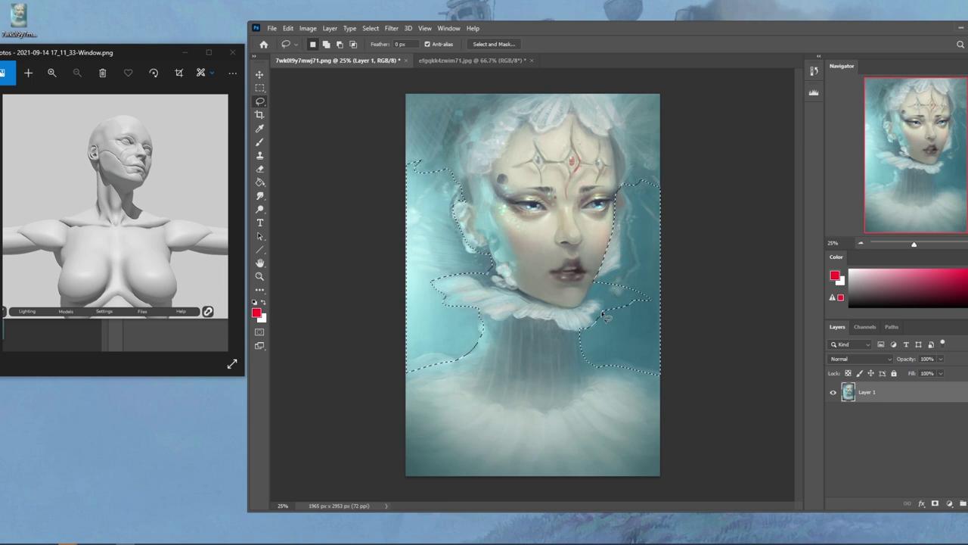
pyautogui.moveTo(627, 303)
pyautogui.keyDown('shift'); pyautogui.mouseDown()
pyautogui.moveTo(596, 322)
pyautogui.moveTo(666, 296)
pyautogui.moveTo(618, 319)
pyautogui.mouseUp(); pyautogui.keyUp('shift')
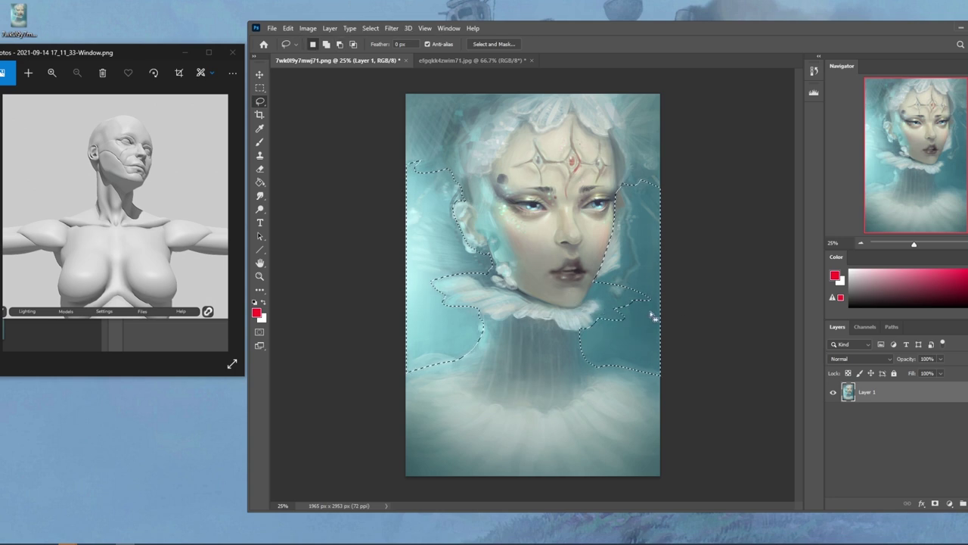
pyautogui.moveTo(463, 309)
pyautogui.keyDown('alt'); pyautogui.mouseDown()
pyautogui.moveTo(490, 311)
pyautogui.moveTo(480, 324)
pyautogui.mouseUp(); pyautogui.keyUp('alt')
pyautogui.press('shift')
pyautogui.moveTo(597, 281)
pyautogui.mouseDown()
pyautogui.moveTo(631, 298)
pyautogui.moveTo(571, 298)
pyautogui.moveTo(623, 292)
pyautogui.moveTo(590, 291)
pyautogui.moveTo(638, 303)
pyautogui.moveTo(575, 304)
pyautogui.mouseUp()
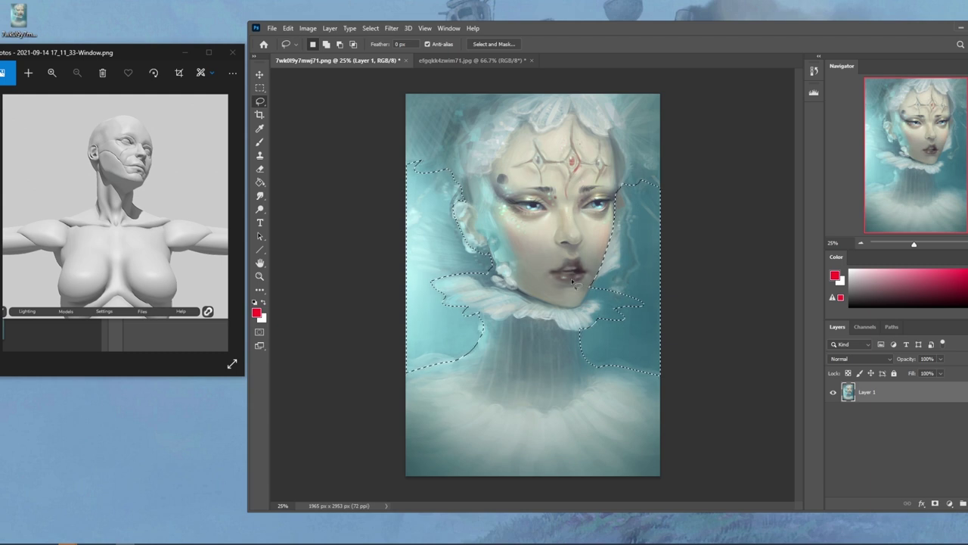
# Cut the selected background onto its own layer beneath the portrait and add an empty layer
pyautogui.hotkey('ctrl', 'j')
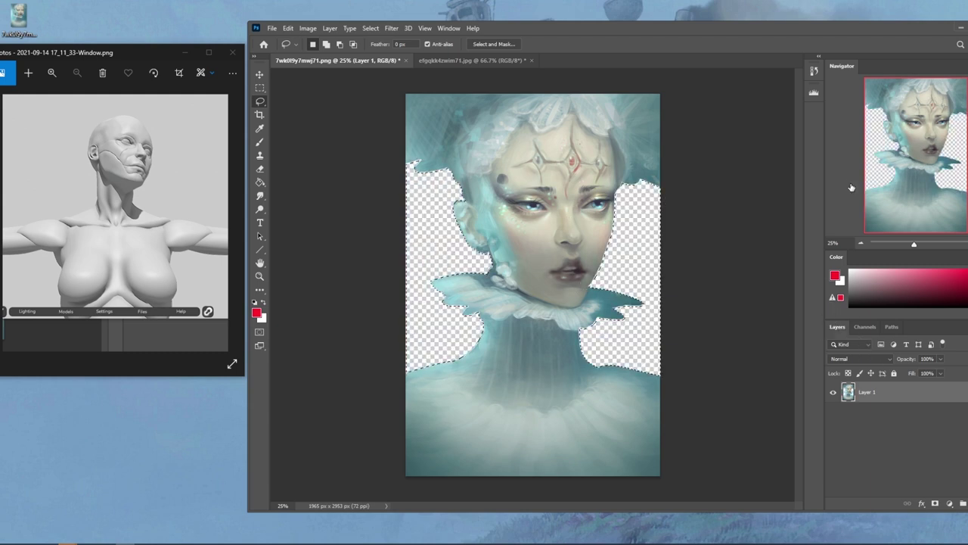
pyautogui.moveTo(863, 32); pyautogui.dragTo(812, 32)
pyautogui.moveTo(863, 394); pyautogui.dragTo(862, 419)
pyautogui.click(927, 503)
# Move the empty Layer 3 below the cut-out background and fill it with light teal sampled from the painting
pyautogui.press('g')
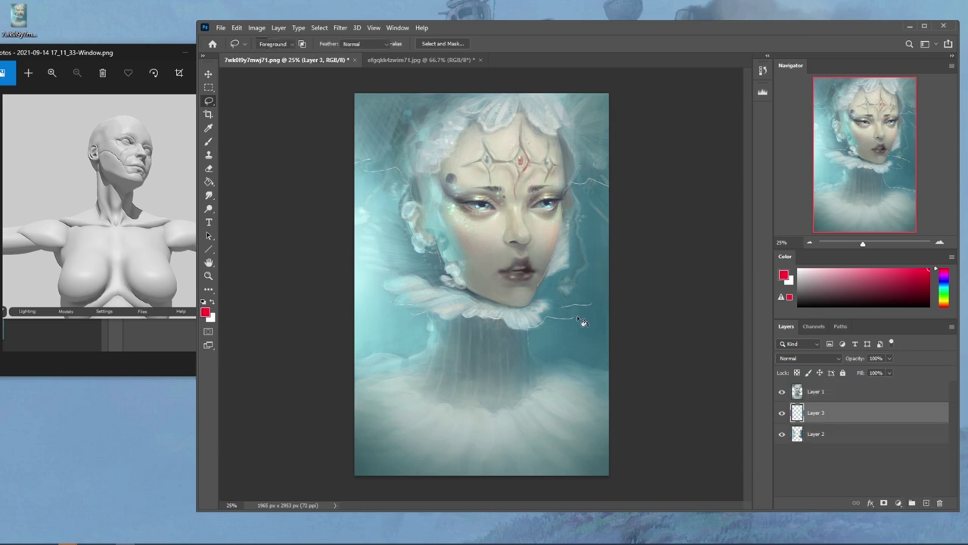
pyautogui.keyDown('alt'); pyautogui.click(596, 322); pyautogui.keyUp('alt')
pyautogui.click(597, 324)
pyautogui.hotkey('ctrl', 'z')
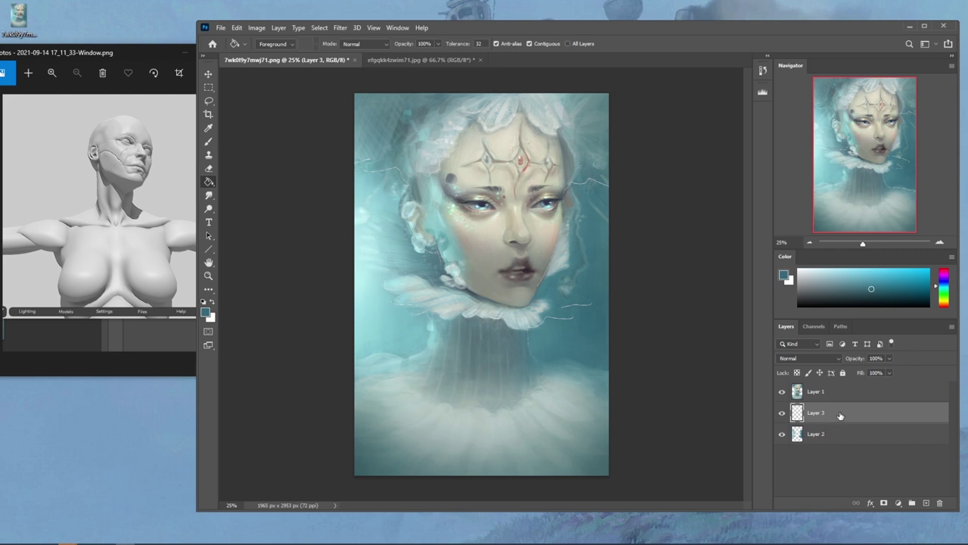
pyautogui.moveTo(840, 417); pyautogui.dragTo(838, 437)
pyautogui.keyDown('alt'); pyautogui.click(458, 339); pyautogui.keyUp('alt')
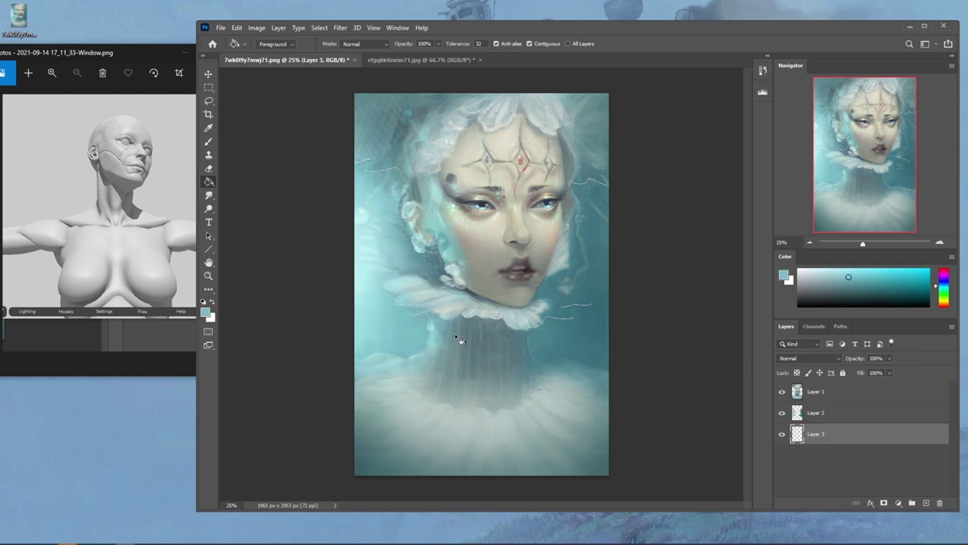
# Merge the cut-out background layer down into the fill layer beneath it
pyautogui.click(802, 415)
pyautogui.rightClick(835, 414)
pyautogui.click(864, 412)
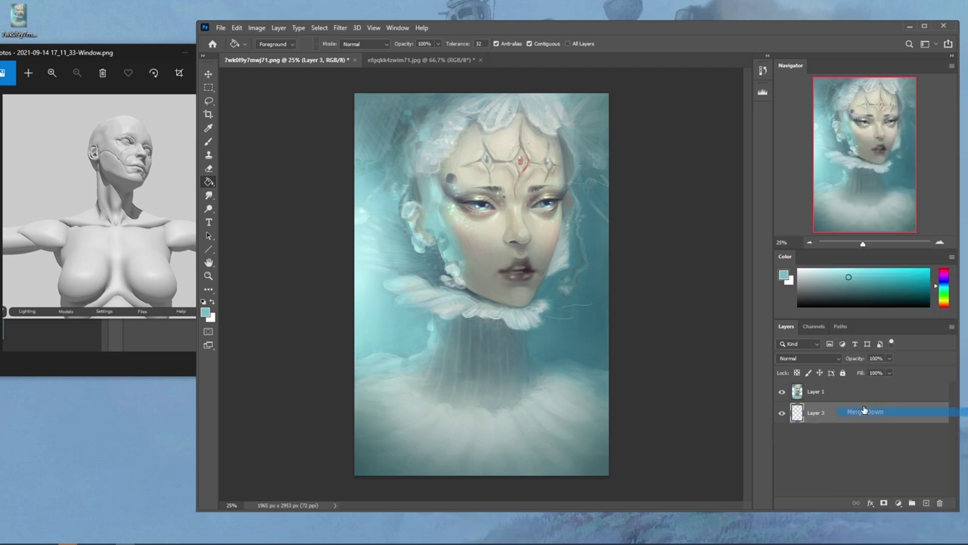
# Apply a Gaussian Blur to the merged background layer
pyautogui.click(340, 29)
pyautogui.moveTo(365, 162)
pyautogui.click(496, 201)
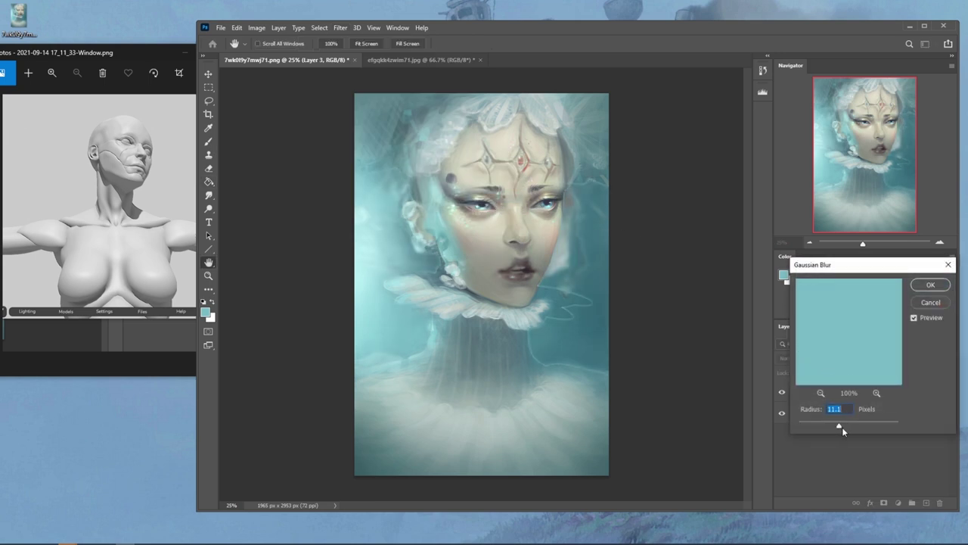
pyautogui.moveTo(842, 427); pyautogui.dragTo(845, 426)
pyautogui.click(931, 285)
# Choose another brush, enlarge it to 1800 px and paint sampled teal over the background beside the collar and right-hand jaw
pyautogui.press('b')
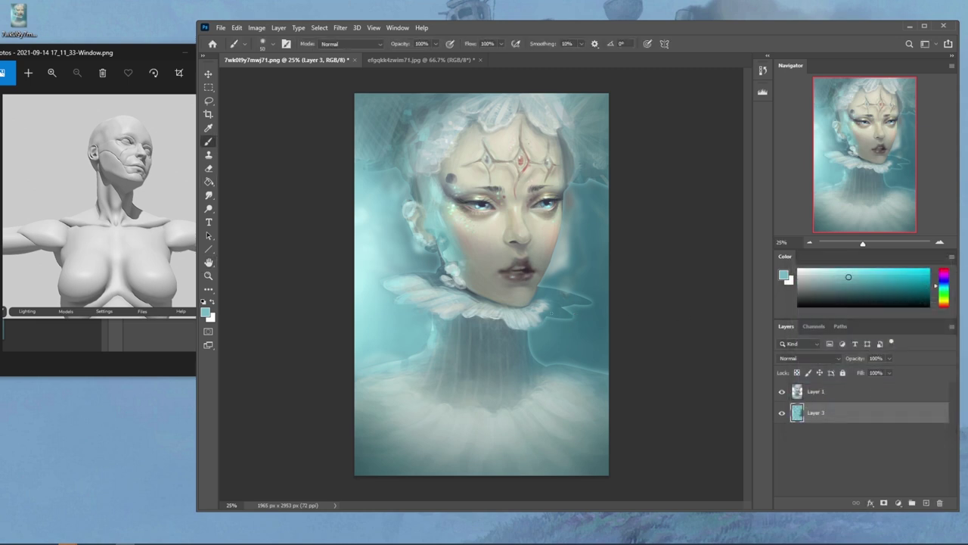
pyautogui.rightClick(578, 321)
pyautogui.click(667, 123)
pyautogui.keyDown('alt'); pyautogui.click(562, 345); pyautogui.keyUp('alt')
pyautogui.press(']')
pyautogui.press(']')
pyautogui.press(']')
pyautogui.press(']')
pyautogui.press(']')
pyautogui.press(']')
pyautogui.press(']')
pyautogui.press(']')
pyautogui.press(']')
pyautogui.press(']')
pyautogui.press(']')
pyautogui.press(']')
pyautogui.keyDown('alt'); pyautogui.click(568, 281); pyautogui.keyUp('alt')
pyautogui.moveTo(587, 294)
pyautogui.mouseDown()
pyautogui.moveTo(537, 308)
pyautogui.moveTo(531, 330)
pyautogui.moveTo(550, 352)
pyautogui.moveTo(584, 359)
pyautogui.moveTo(609, 274)
pyautogui.mouseUp()
pyautogui.moveTo(530, 277); pyautogui.dragTo(576, 231)
# Blend sampled teal tones over the background on both sides of the neck and head
pyautogui.keyDown('alt'); pyautogui.click(421, 324); pyautogui.keyUp('alt')
pyautogui.moveTo(425, 330)
pyautogui.mouseDown()
pyautogui.moveTo(449, 367)
pyautogui.moveTo(454, 239)
pyautogui.mouseUp()
pyautogui.keyDown('alt'); pyautogui.click(394, 238); pyautogui.keyUp('alt')
pyautogui.moveTo(393, 215); pyautogui.dragTo(421, 259)
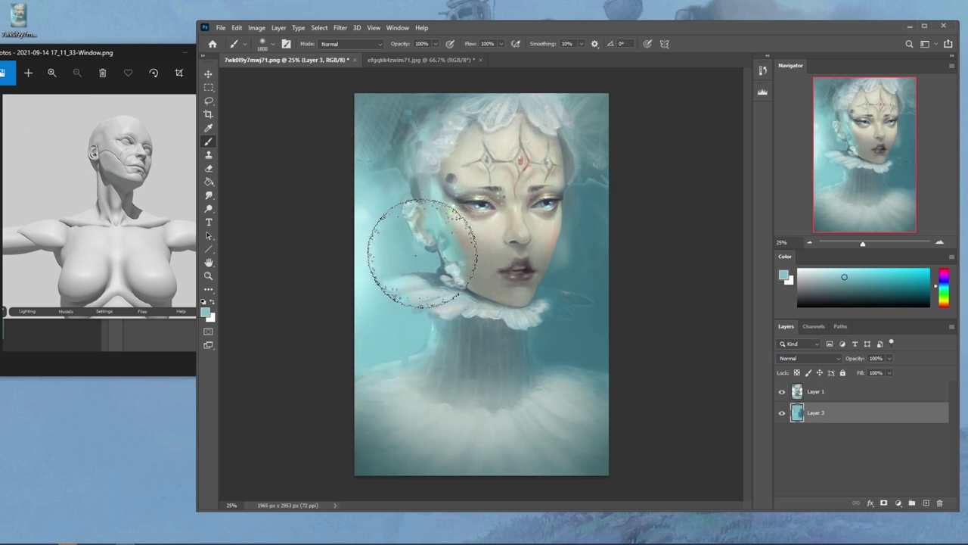
pyautogui.moveTo(488, 318)
pyautogui.mouseDown()
pyautogui.moveTo(514, 250)
pyautogui.moveTo(503, 364)
pyautogui.moveTo(585, 426)
pyautogui.moveTo(513, 392)
pyautogui.moveTo(571, 225)
pyautogui.mouseUp()
pyautogui.keyDown('alt'); pyautogui.click(568, 326); pyautogui.keyUp('alt')
pyautogui.moveTo(528, 341)
pyautogui.mouseDown()
pyautogui.moveTo(557, 283)
pyautogui.moveTo(525, 318)
pyautogui.mouseUp()
pyautogui.keyDown('alt'); pyautogui.click(404, 315); pyautogui.keyUp('alt')
pyautogui.moveTo(384, 305); pyautogui.dragTo(444, 254)
# Enlarge the brush to 2500 px and cover the background on both sides with broad light teal strokes
pyautogui.press(']')
pyautogui.press(']')
pyautogui.press(']')
pyautogui.press(']')
pyautogui.press(']')
pyautogui.press(']')
pyautogui.press(']')
pyautogui.moveTo(513, 277)
pyautogui.mouseDown()
pyautogui.moveTo(574, 349)
pyautogui.moveTo(733, 379)
pyautogui.moveTo(568, 239)
pyautogui.moveTo(617, 192)
pyautogui.moveTo(658, 291)
pyautogui.mouseUp()
pyautogui.moveTo(318, 286); pyautogui.dragTo(429, 357)
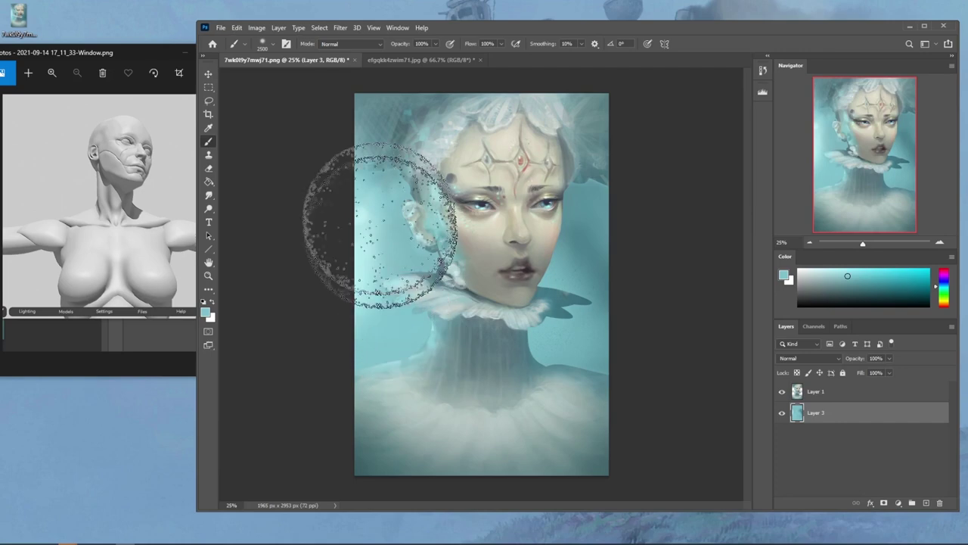
# Lower the brush opacity to 61% and blend sampled light and darker teals into the background on both sides of the head
pyautogui.keyDown('alt'); pyautogui.click(367, 290); pyautogui.keyUp('alt')
pyautogui.click(435, 45)
pyautogui.moveTo(341, 229)
pyautogui.mouseDown()
pyautogui.moveTo(378, 207)
pyautogui.moveTo(268, 121)
pyautogui.mouseUp()
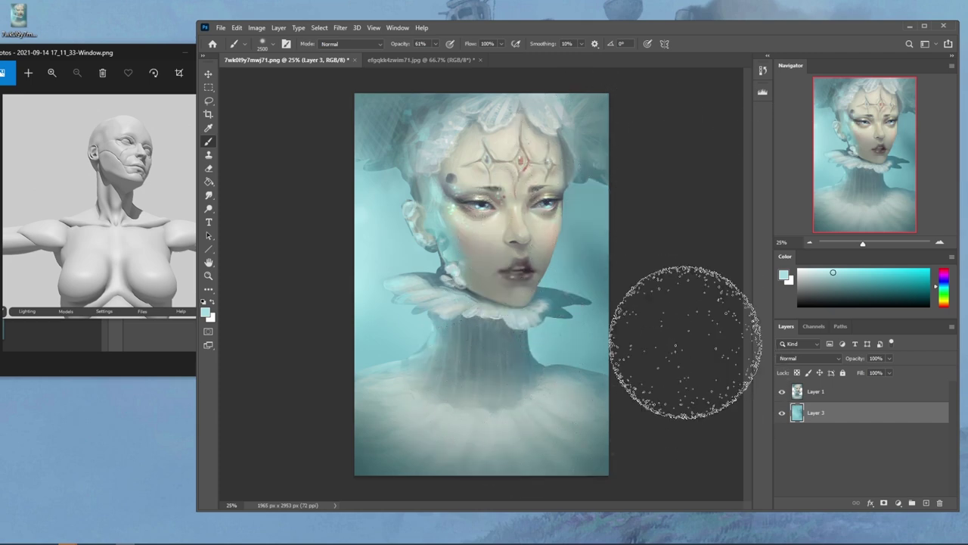
pyautogui.keyDown('alt'); pyautogui.click(590, 275); pyautogui.keyUp('alt')
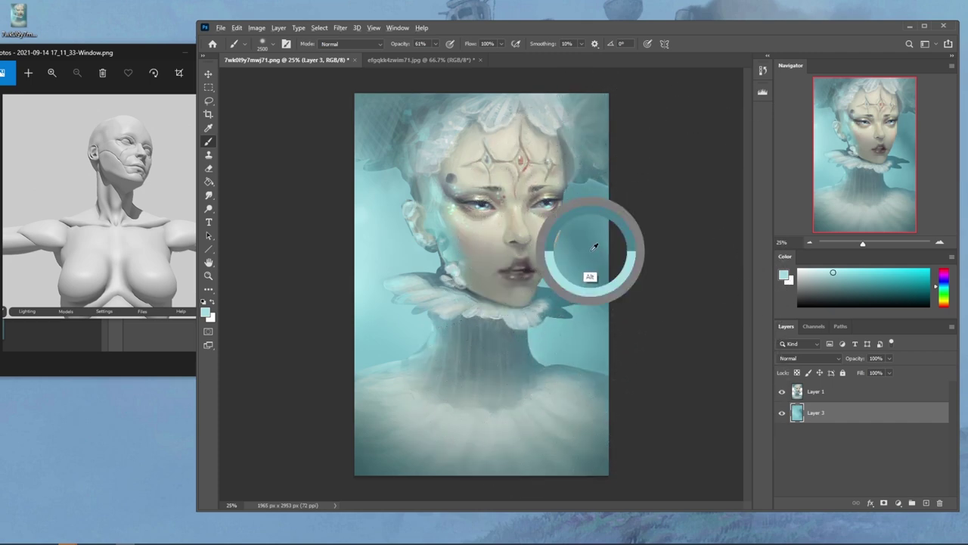
pyautogui.moveTo(418, 223); pyautogui.dragTo(371, 104)
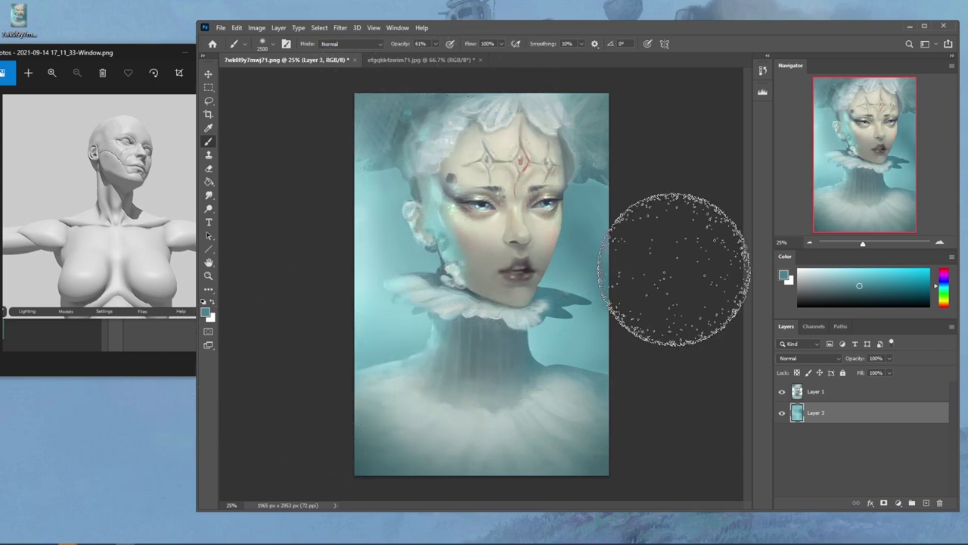
# Make the figure layer, Layer 1, the active layer
pyautogui.click(838, 396)
pyautogui.press('v')
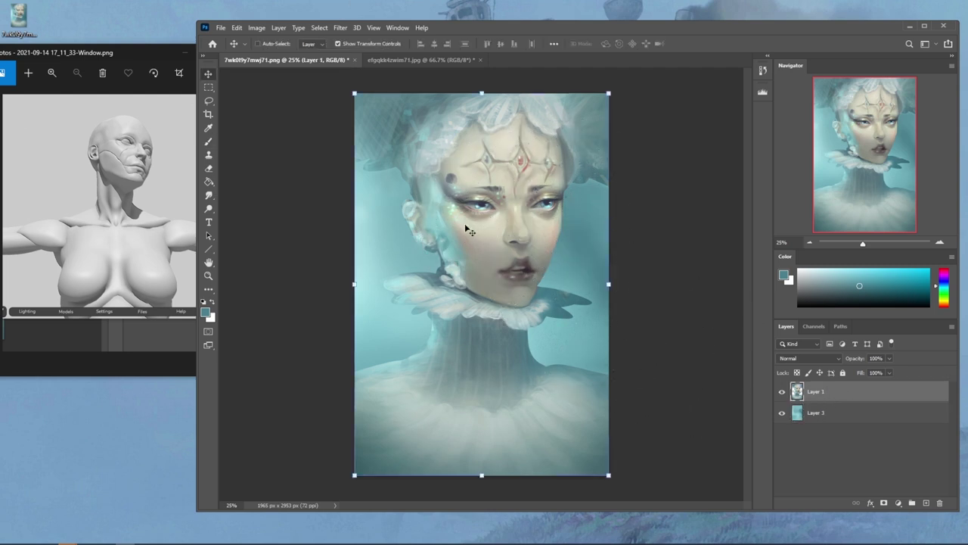
pyautogui.press('b')
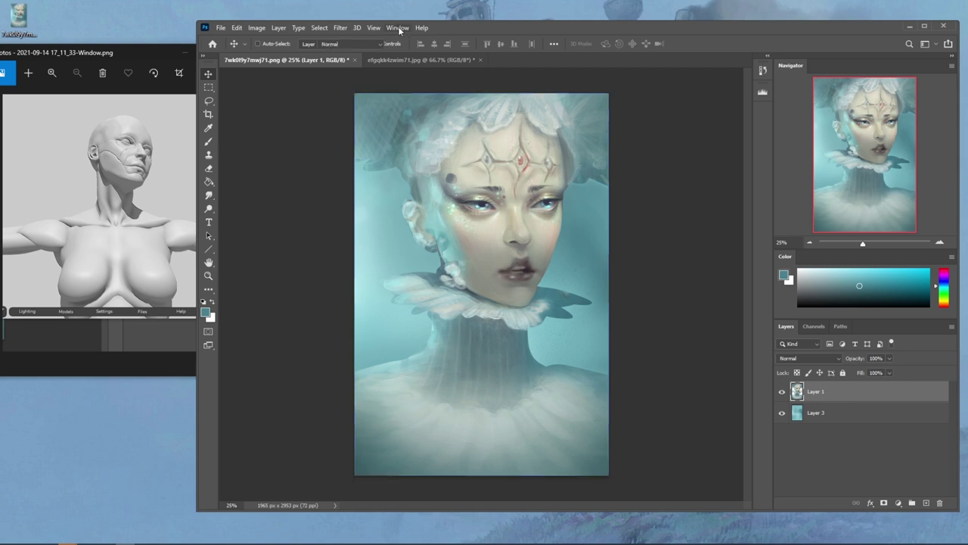
pyautogui.click(341, 27)
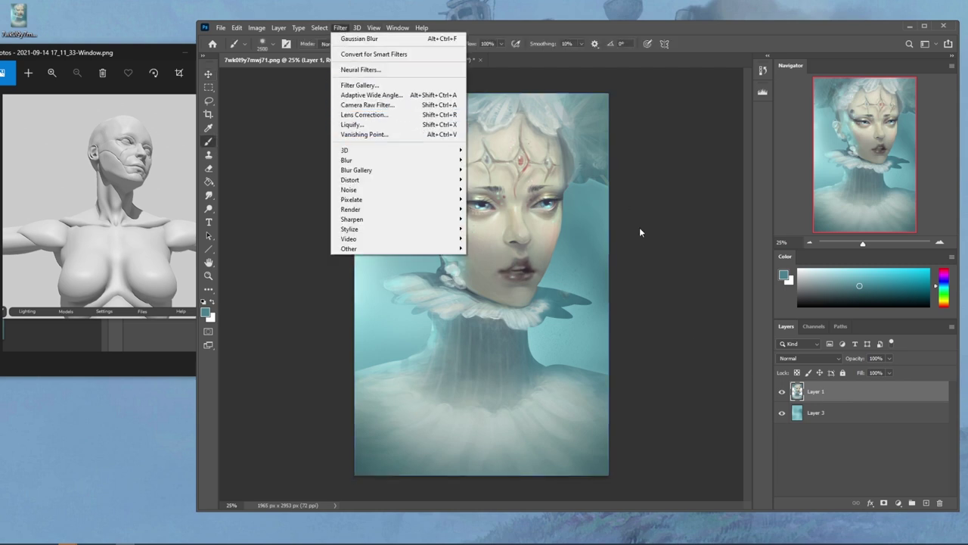
pyautogui.click(673, 252)
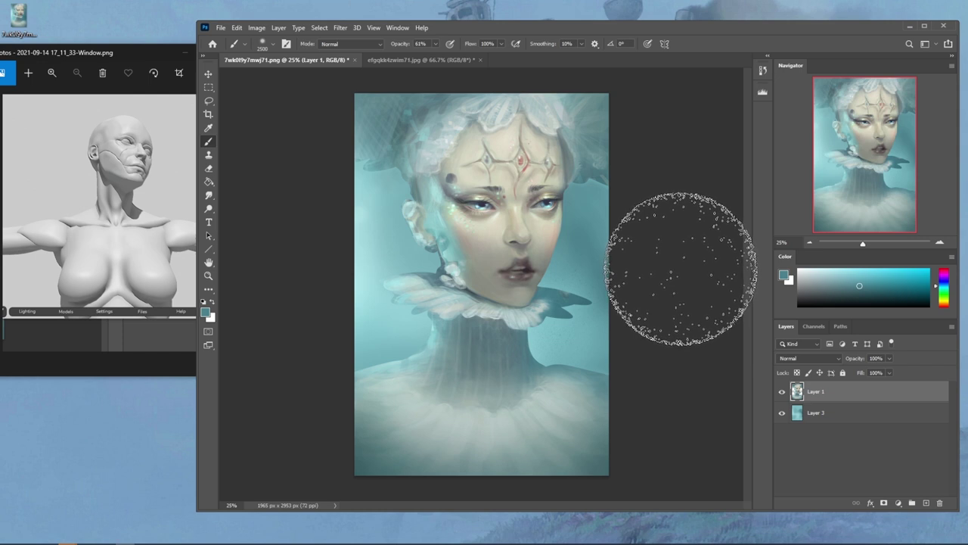
# Reduce the brush size to 1300 px
pyautogui.press('[')
pyautogui.press('[')
pyautogui.press('[')
pyautogui.press('[')
pyautogui.press('[')
pyautogui.press('[')
pyautogui.press('[')
pyautogui.press('[')
pyautogui.press('[')
pyautogui.press('[')
pyautogui.press('[')
pyautogui.press('[')
pyautogui.press('[')
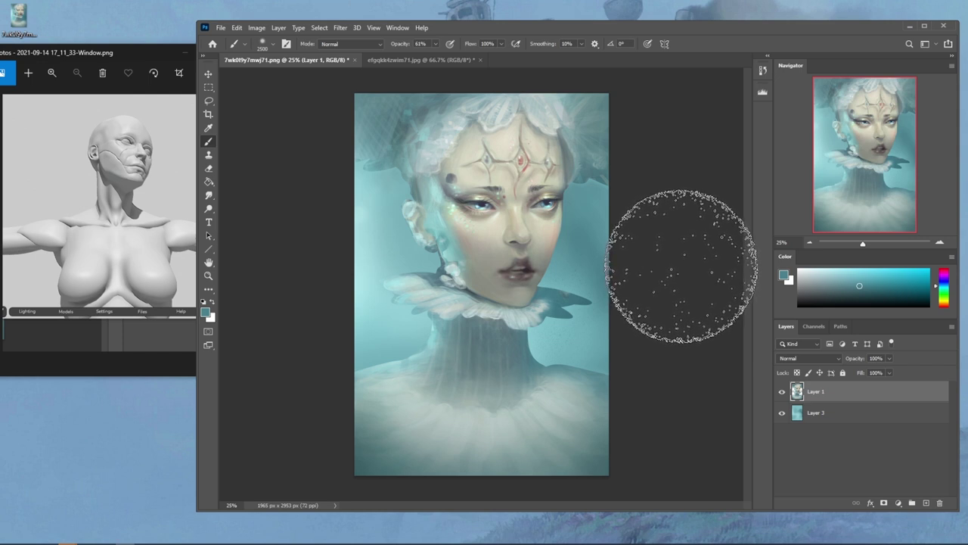
pyautogui.press('[')
pyautogui.press('[')
pyautogui.press('[')
pyautogui.press('[')
pyautogui.press(']')
pyautogui.press(']')
pyautogui.press(']')
pyautogui.press(']')
pyautogui.press(']')
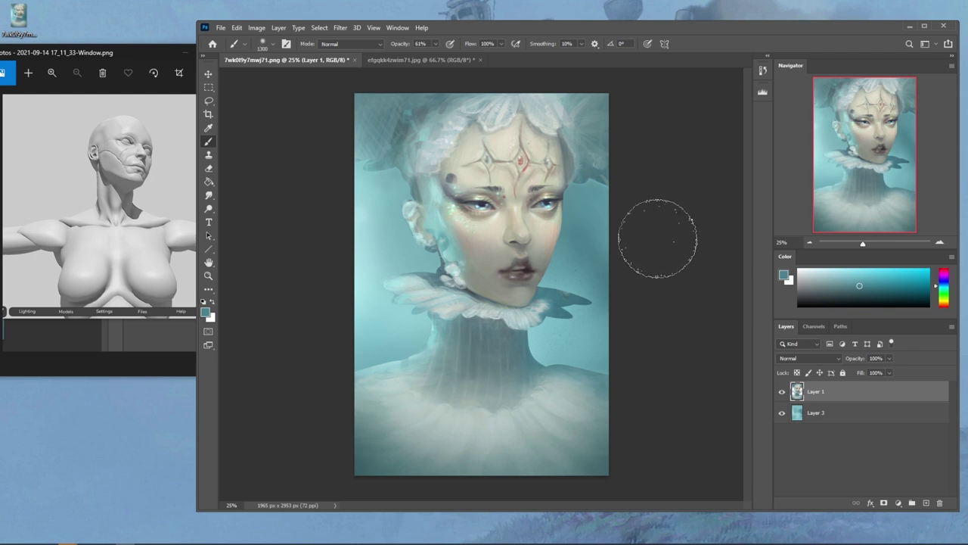
# Lasso the head and headdress down to the jawline and cut the selection onto a new layer
pyautogui.press('l')
pyautogui.moveTo(365, 171)
pyautogui.mouseDown()
pyautogui.moveTo(686, 250)
pyautogui.moveTo(720, 216)
pyautogui.moveTo(596, 186)
pyautogui.moveTo(641, 197)
pyautogui.moveTo(558, 151)
pyautogui.moveTo(432, 156)
pyautogui.moveTo(357, 98)
pyautogui.moveTo(620, 97)
pyautogui.mouseUp()
pyautogui.hotkey('ctrl', 'z')
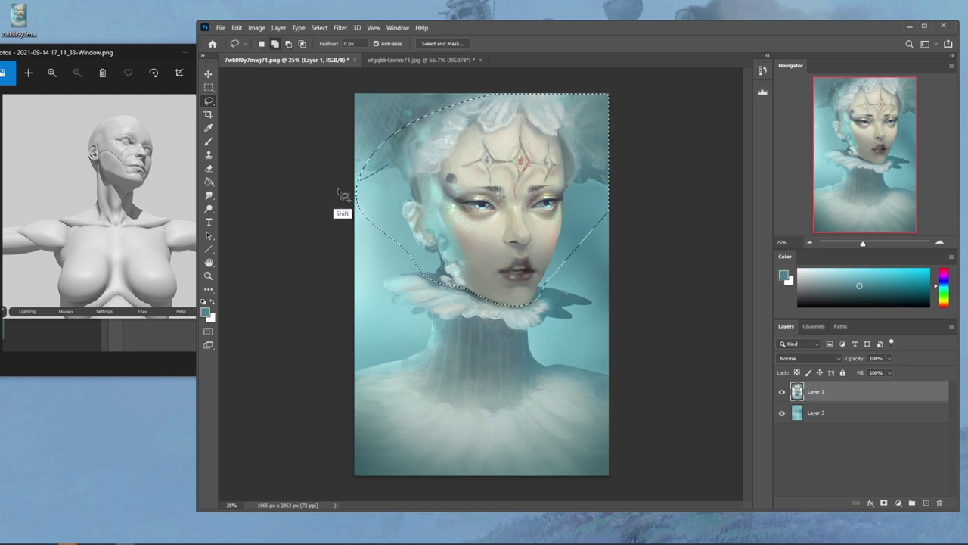
pyautogui.hotkey('ctrl', 'j')
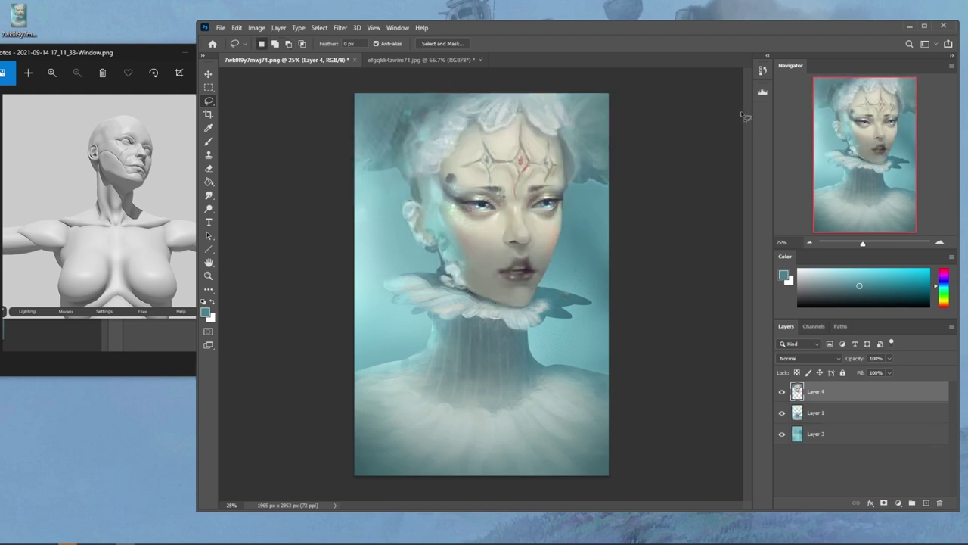
# Warp the cut-out head layer, raising the jaw and chin off the collar and tilting the face
pyautogui.press('v')
pyautogui.click(479, 92)
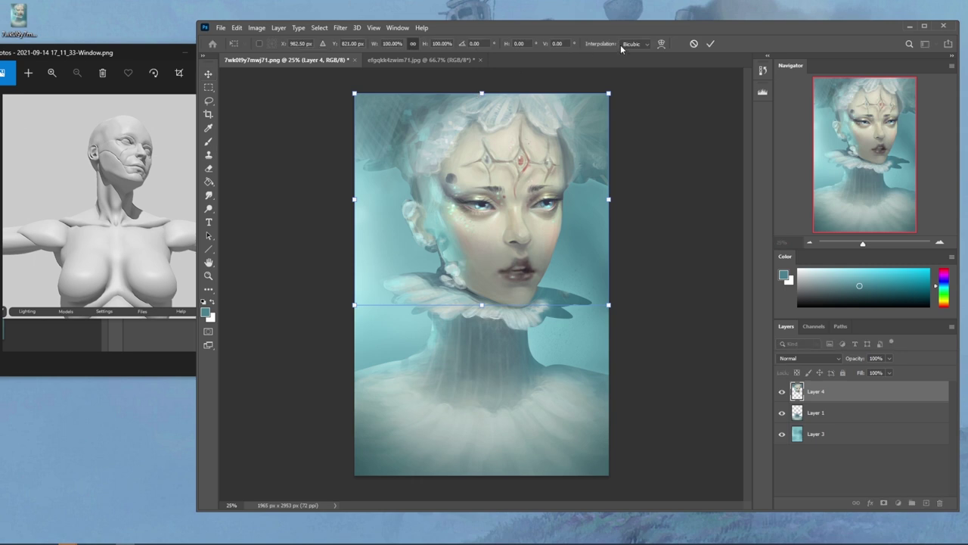
pyautogui.click(662, 44)
pyautogui.moveTo(464, 210); pyautogui.dragTo(467, 188)
pyautogui.moveTo(491, 280); pyautogui.dragTo(505, 254)
pyautogui.moveTo(572, 177); pyautogui.dragTo(566, 195)
pyautogui.moveTo(497, 167); pyautogui.dragTo(470, 166)
pyautogui.moveTo(575, 190); pyautogui.dragTo(569, 190)
pyautogui.moveTo(522, 210); pyautogui.dragTo(560, 199)
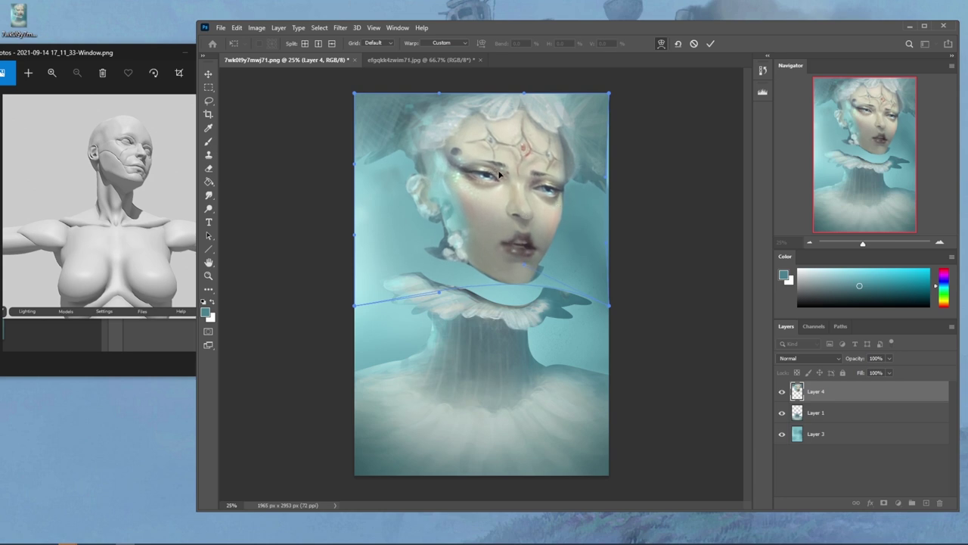
# Refine the head warp around the eyes, forehead, ear side and right-hand cheek, and apply the transform
pyautogui.moveTo(519, 174); pyautogui.dragTo(528, 173)
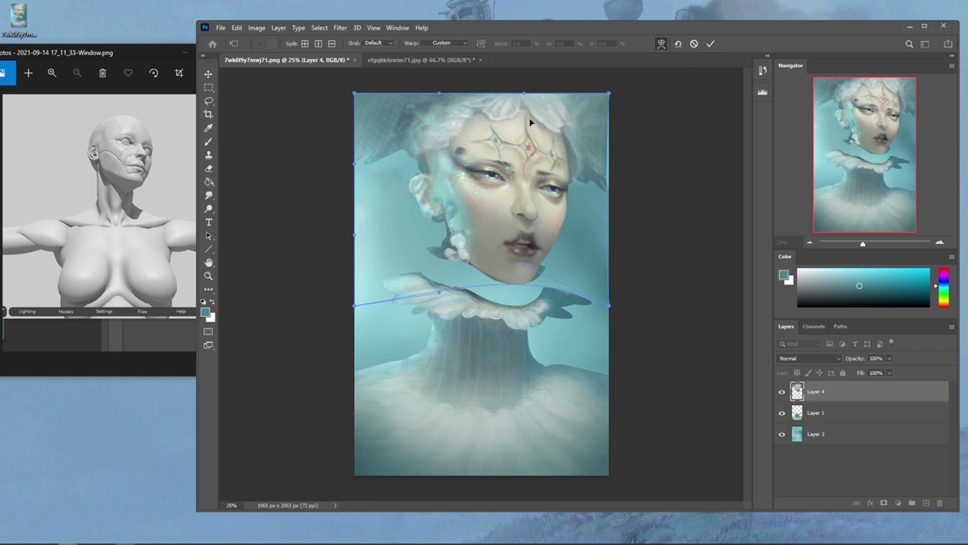
pyautogui.moveTo(553, 168); pyautogui.dragTo(557, 165)
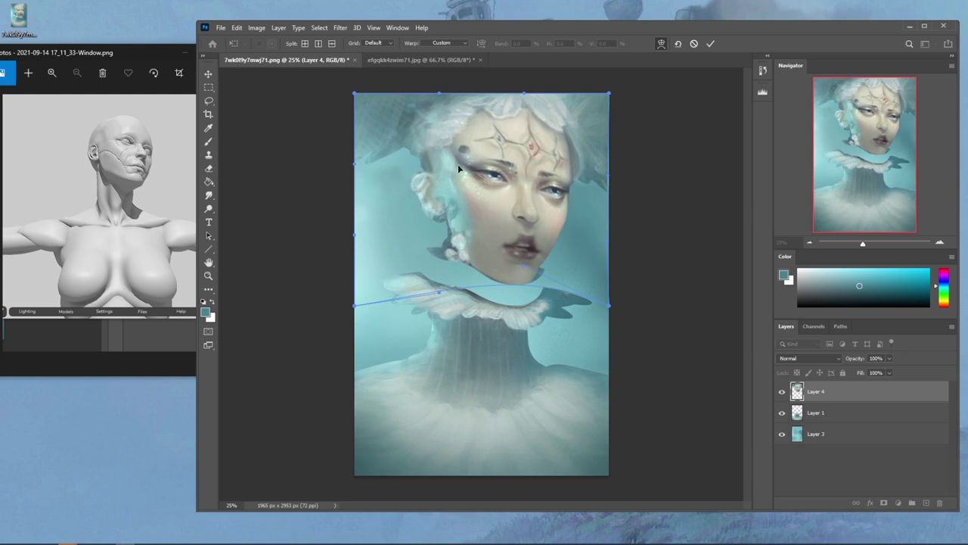
pyautogui.moveTo(405, 177); pyautogui.dragTo(401, 192)
pyautogui.moveTo(496, 148)
pyautogui.mouseDown()
pyautogui.moveTo(478, 171)
pyautogui.moveTo(500, 163)
pyautogui.moveTo(574, 179)
pyautogui.moveTo(476, 167)
pyautogui.moveTo(556, 181)
pyautogui.mouseUp()
pyautogui.moveTo(496, 247); pyautogui.dragTo(496, 242)
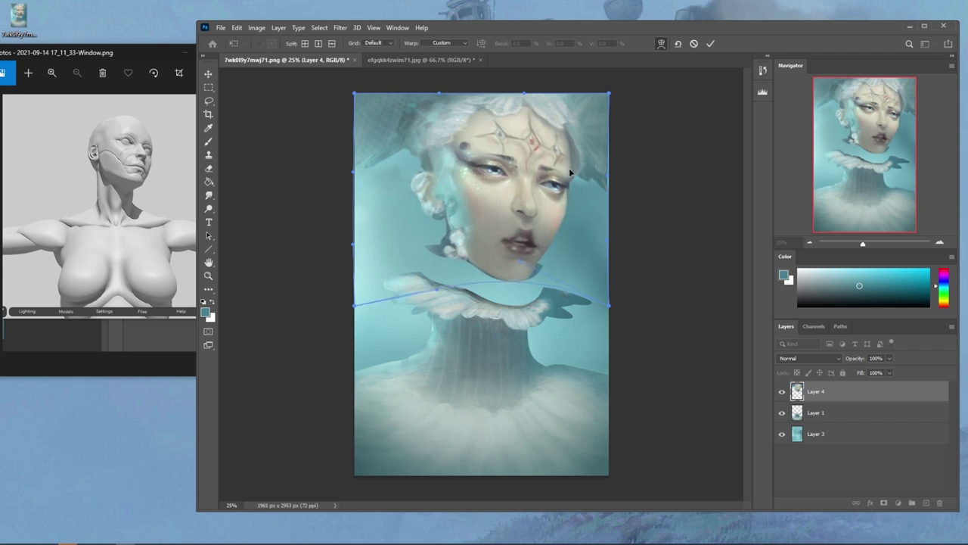
pyautogui.moveTo(573, 173); pyautogui.dragTo(564, 165)
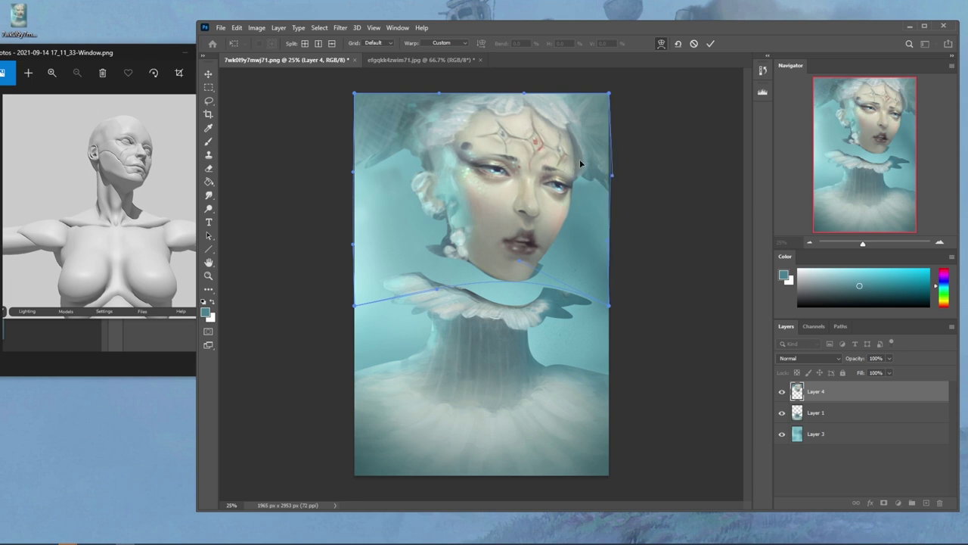
pyautogui.moveTo(575, 225); pyautogui.dragTo(571, 225)
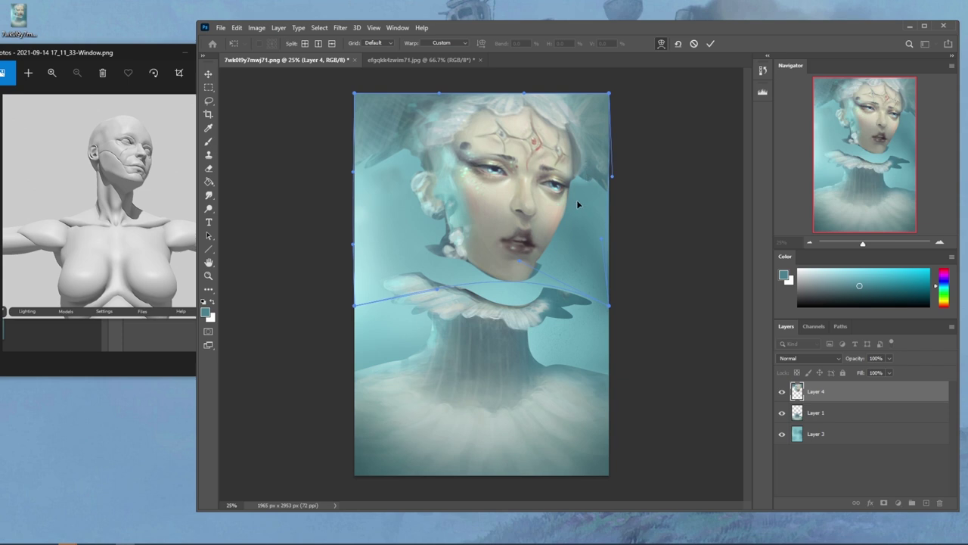
pyautogui.moveTo(611, 179); pyautogui.dragTo(621, 180)
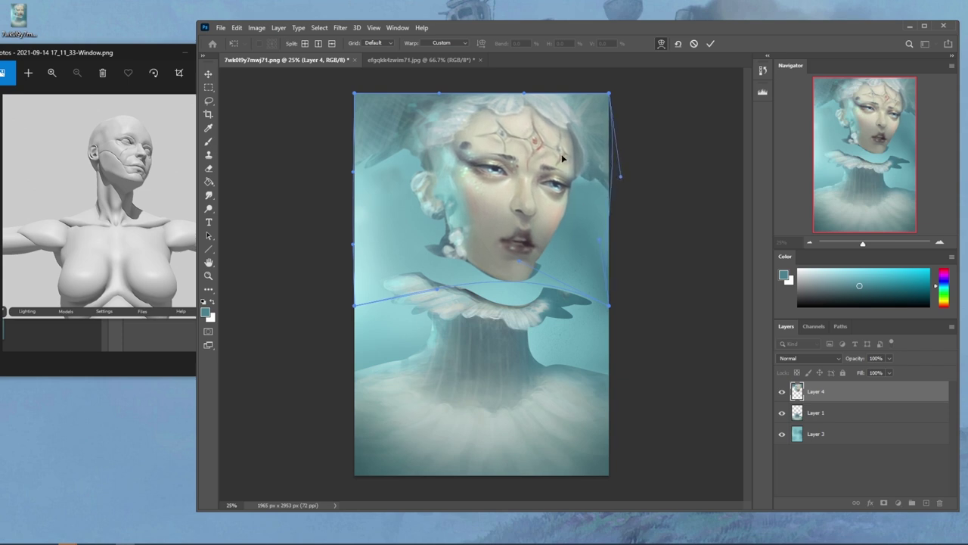
pyautogui.click(711, 44)
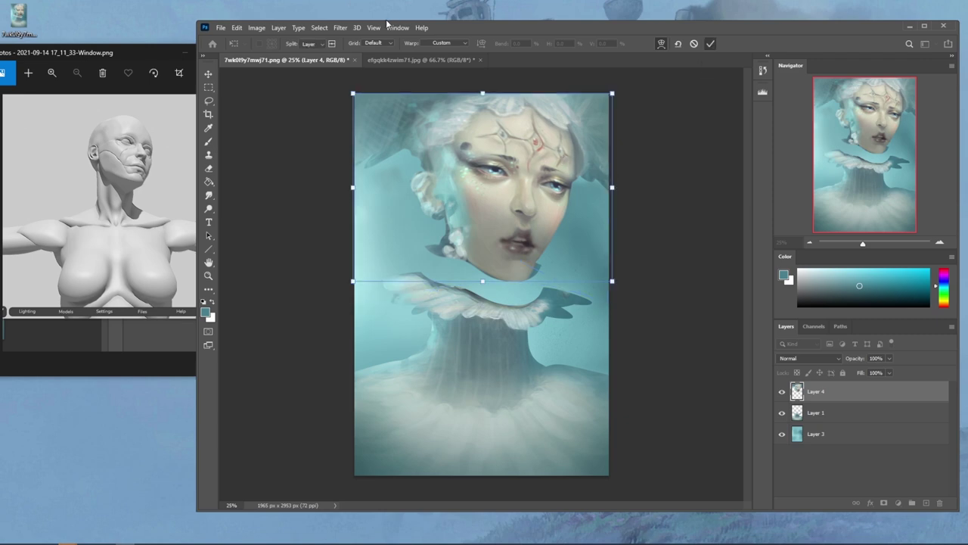
# Open the head layer in Liquify and push the left-hand eye and brow area inward with an enlarged Forward Warp brush
pyautogui.click(341, 28)
pyautogui.click(380, 124)
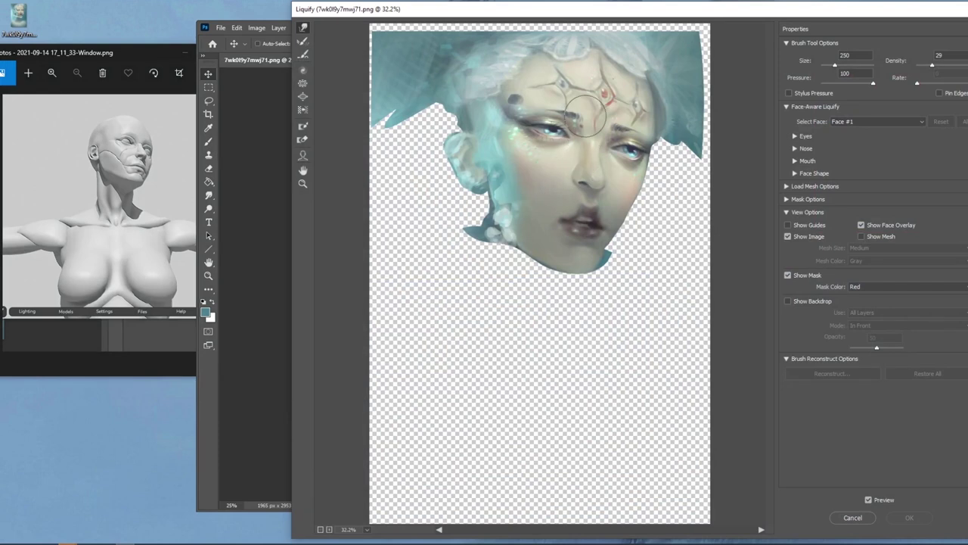
pyautogui.press(']')
pyautogui.press(']')
pyautogui.press(']')
pyautogui.press(']')
pyautogui.press('[')
pyautogui.moveTo(513, 123); pyautogui.dragTo(551, 121)
pyautogui.press(']')
pyautogui.press(']')
pyautogui.press(']')
pyautogui.press(']')
pyautogui.press(']')
# Refine the left-hand eye and nose bridge in Liquify, reducing the warp brush from 600 to 200 px
pyautogui.press('[')
pyautogui.press('[')
pyautogui.press('[')
pyautogui.press('[')
pyautogui.press('[')
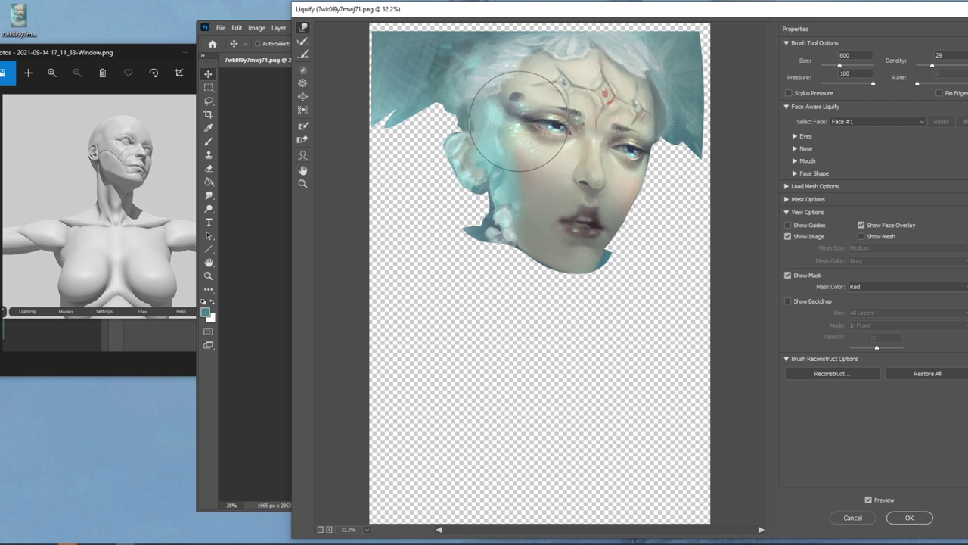
pyautogui.press('[')
pyautogui.press('[')
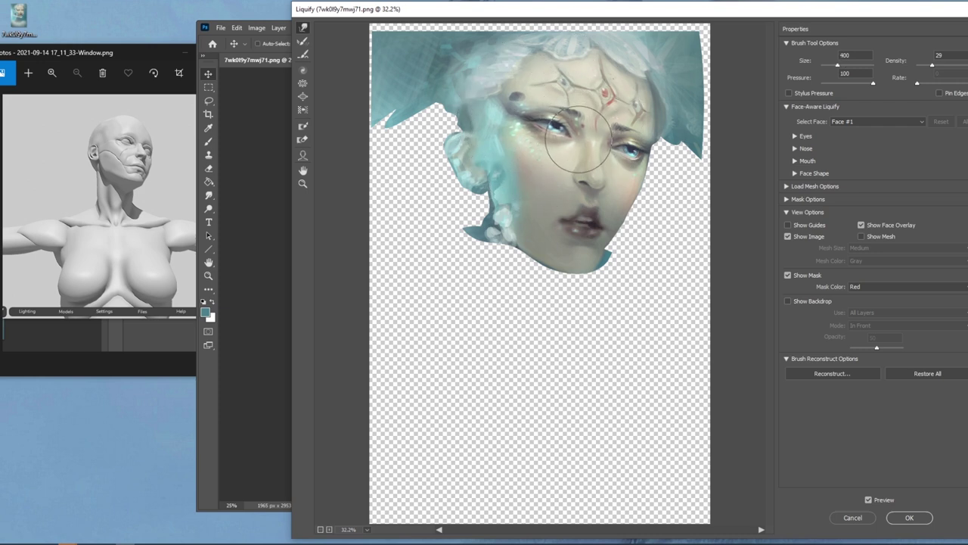
pyautogui.press('[')
pyautogui.press('[')
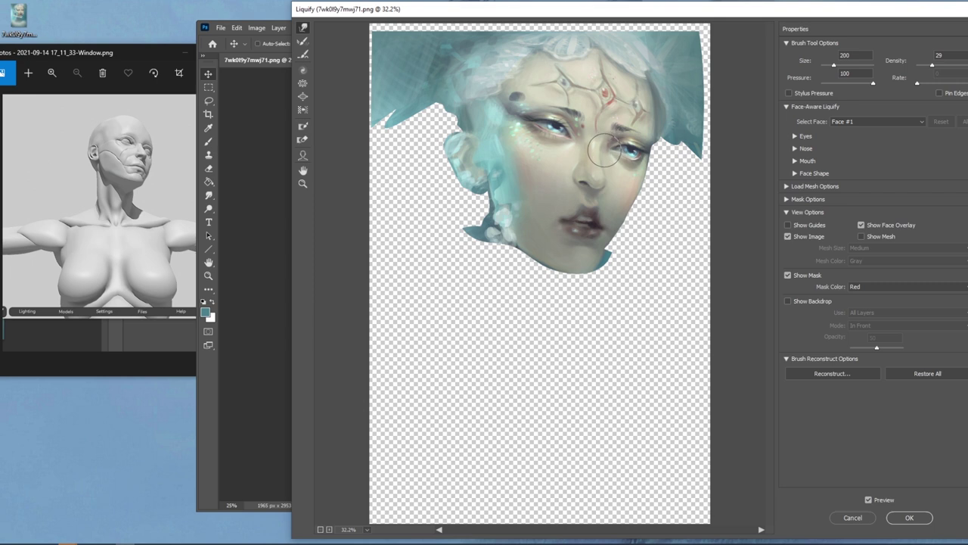
# Reshape the right-hand eye's inner corner and lift the nose slightly with warp brushes between 90 and 300 px
pyautogui.press(']')
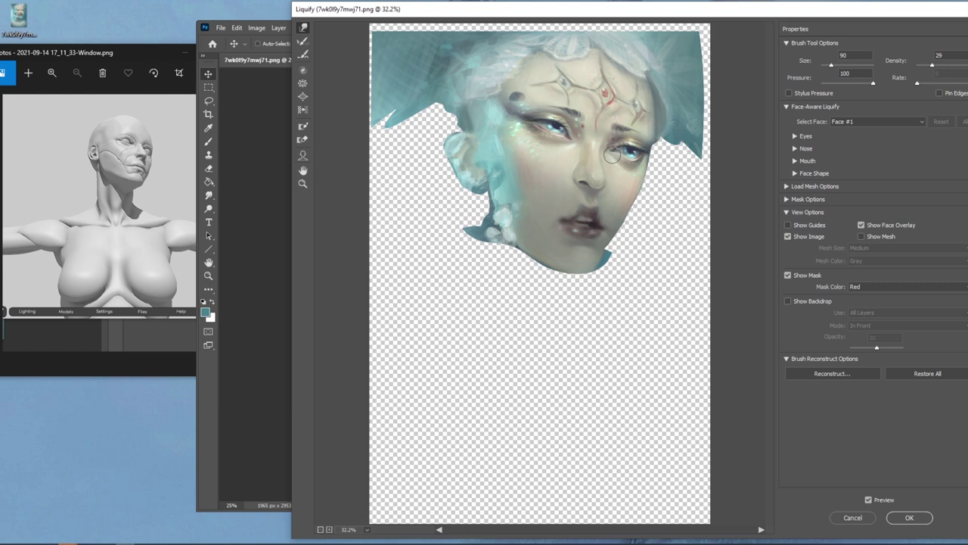
pyautogui.moveTo(596, 184)
pyautogui.mouseDown()
pyautogui.moveTo(601, 175)
pyautogui.moveTo(595, 181)
pyautogui.mouseUp()
pyautogui.press(']')
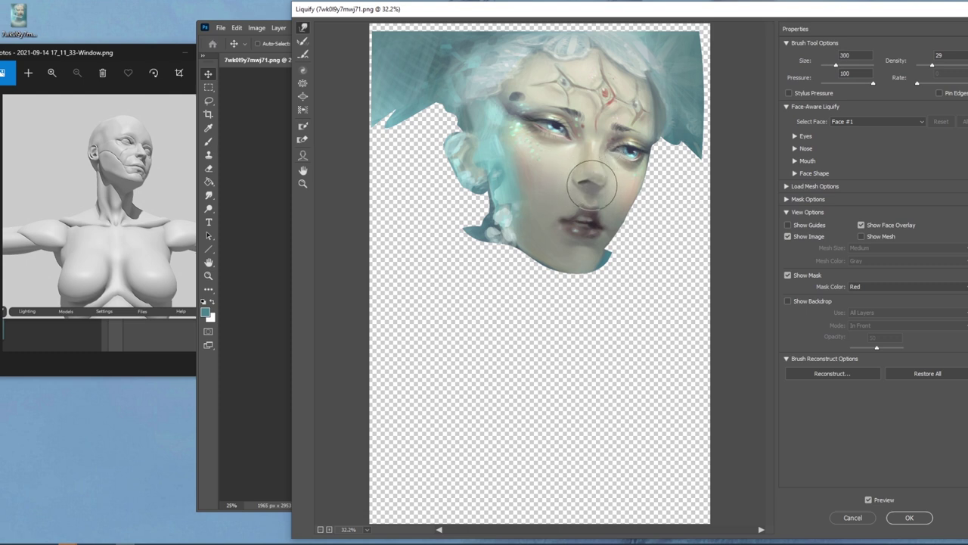
pyautogui.press('[')
pyautogui.press('[')
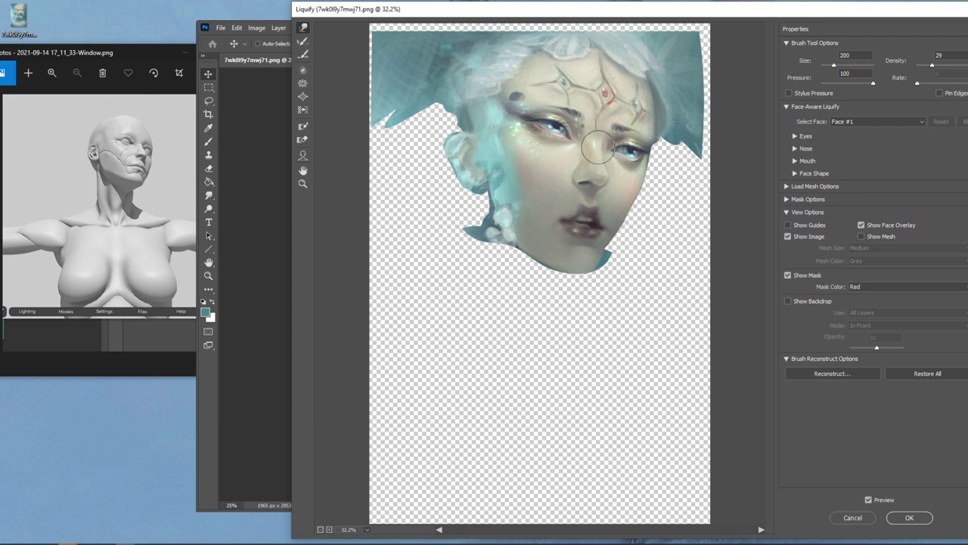
# Try the warp brush at up to 1400 px, and refine the right-hand eye at 300 to 250 px
pyautogui.press(']')
pyautogui.press(']')
pyautogui.press(']')
pyautogui.press(']')
pyautogui.press(']')
pyautogui.press(']')
pyautogui.press(']')
pyautogui.press(']')
pyautogui.press(']')
pyautogui.press(']')
pyautogui.press(']')
pyautogui.press(']')
pyautogui.press(']')
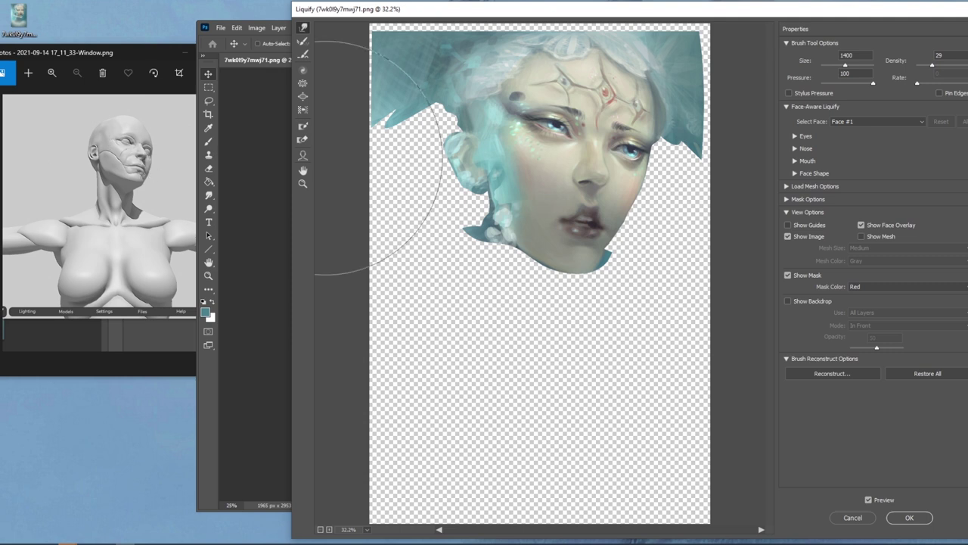
pyautogui.press('[')
pyautogui.press('[')
pyautogui.press('[')
pyautogui.press('[')
pyautogui.press('[')
pyautogui.press('[')
pyautogui.press('[')
pyautogui.press('[')
pyautogui.press('[')
pyautogui.press('[')
pyautogui.press('[')
pyautogui.press('[')
pyautogui.press('[')
pyautogui.press('[')
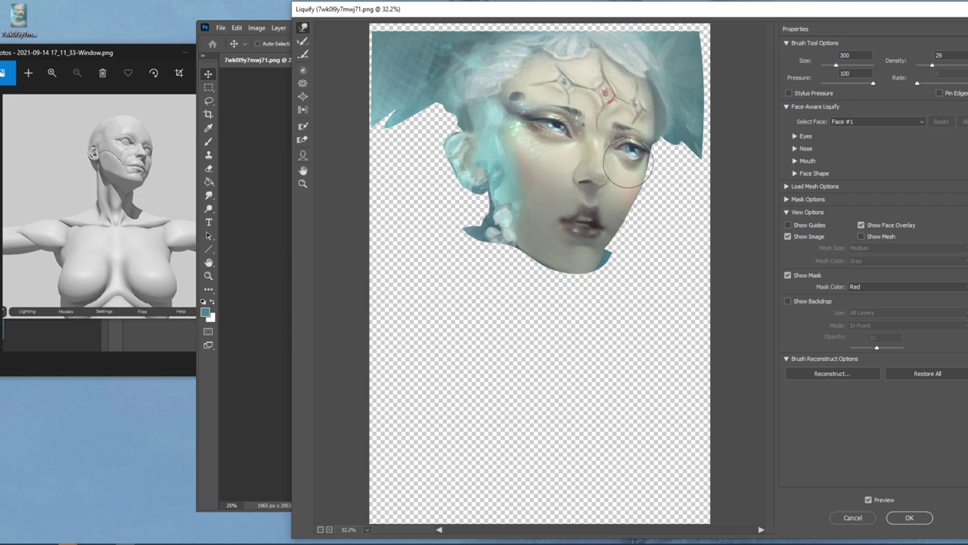
pyautogui.press('[')
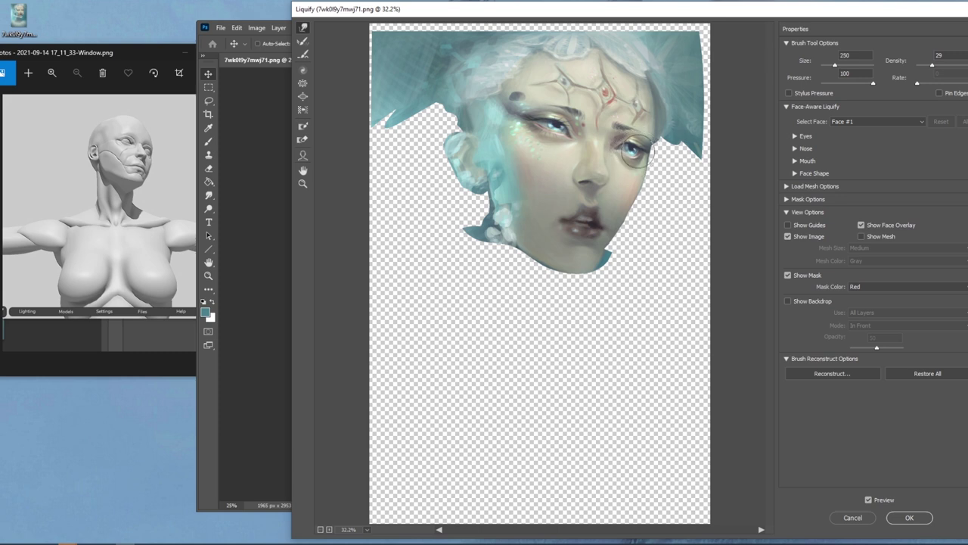
# Enlarge the warp brush to 1200 px and nudge the whole upper face slightly upward
pyautogui.hotkey('ctrl', '-')
pyautogui.hotkey('ctrl', '-')
pyautogui.hotkey('ctrl', '-')
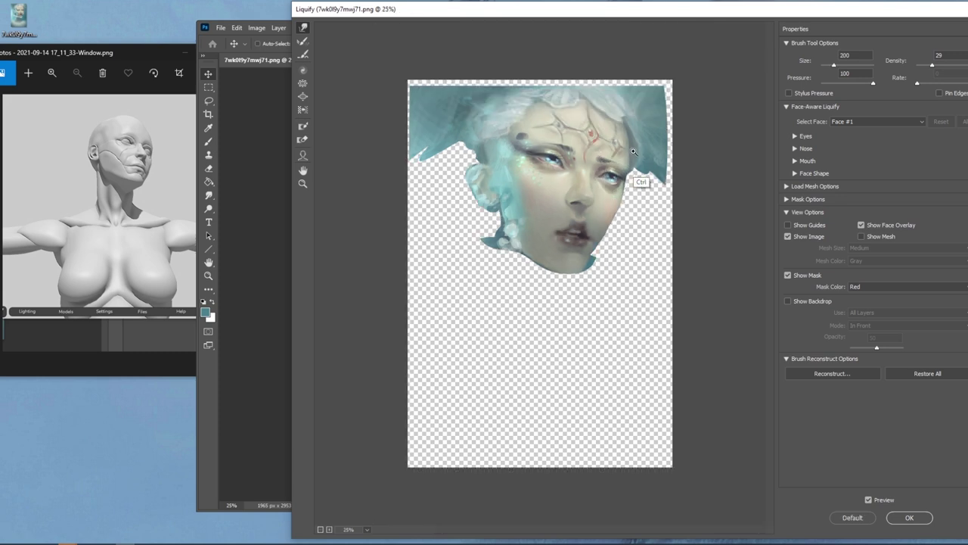
pyautogui.press(']')
pyautogui.press(']')
pyautogui.press(']')
pyautogui.press(']')
pyautogui.press(']')
pyautogui.press(']')
pyautogui.press(']')
pyautogui.press(']')
pyautogui.press(']')
pyautogui.press(']')
pyautogui.press(']')
pyautogui.press(']')
pyautogui.press(']')
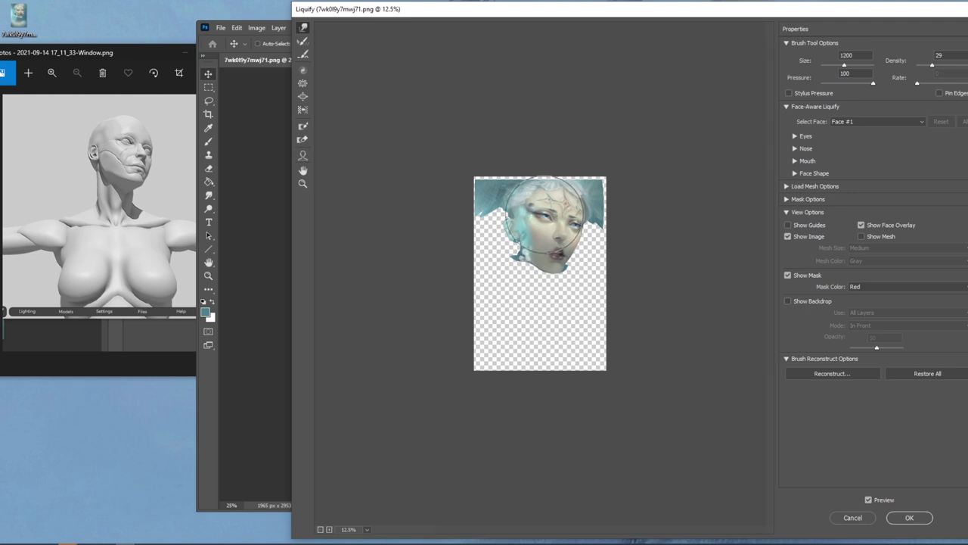
pyautogui.moveTo(544, 217); pyautogui.dragTo(549, 214)
# Shrink the warp brush and push the right-hand eye area inward toward the nose
pyautogui.press('[')
pyautogui.press('[')
pyautogui.press('[')
pyautogui.press('[')
pyautogui.press('[')
pyautogui.press('[')
pyautogui.moveTo(573, 221); pyautogui.dragTo(561, 218)
# Resize the warp brush between 1000 and 1300 px and nudge the central face slightly upward
pyautogui.press(']')
pyautogui.press(']')
pyautogui.press(']')
pyautogui.press(']')
pyautogui.press(']')
pyautogui.press(']')
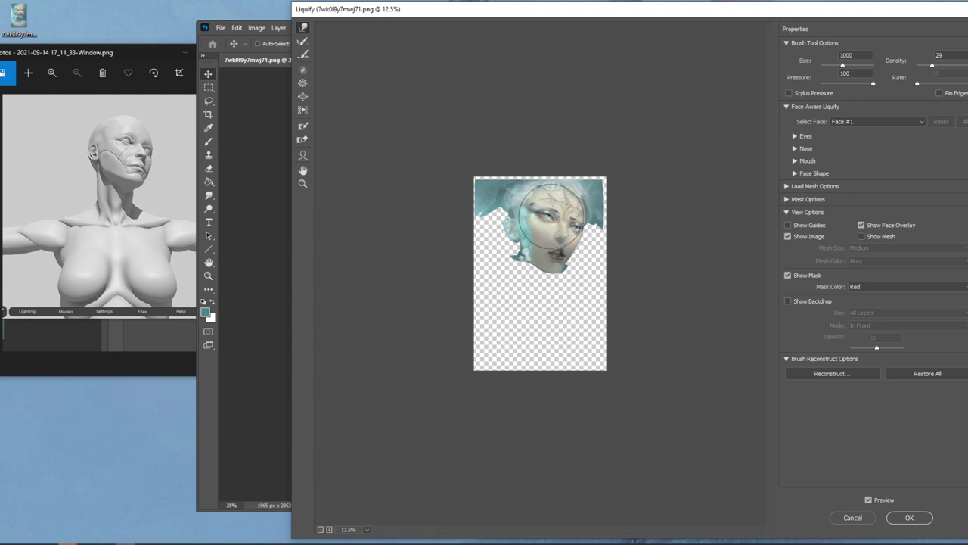
pyautogui.moveTo(547, 220); pyautogui.dragTo(546, 217)
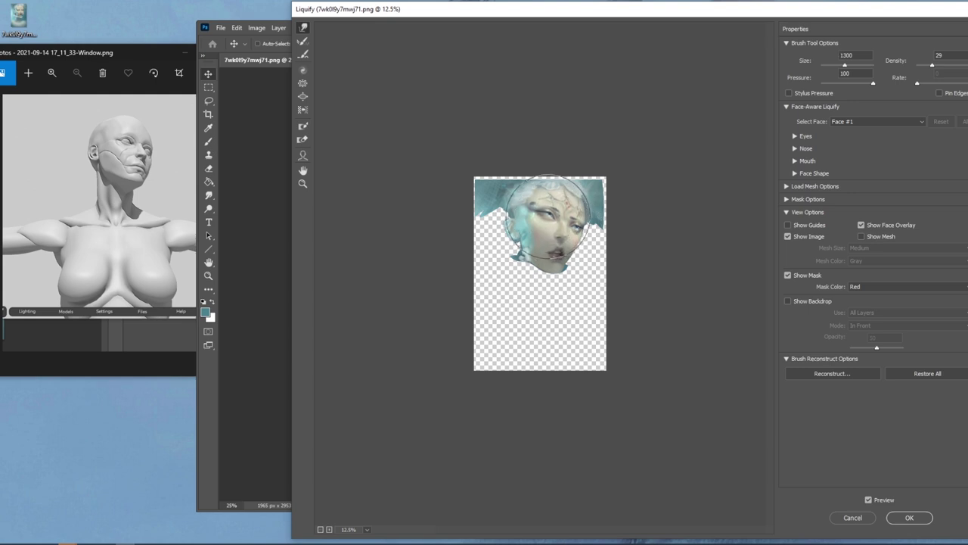
# Work the warp brush down from 900 to 500 px and adjust the area between the nose and mouth downward
pyautogui.press('[')
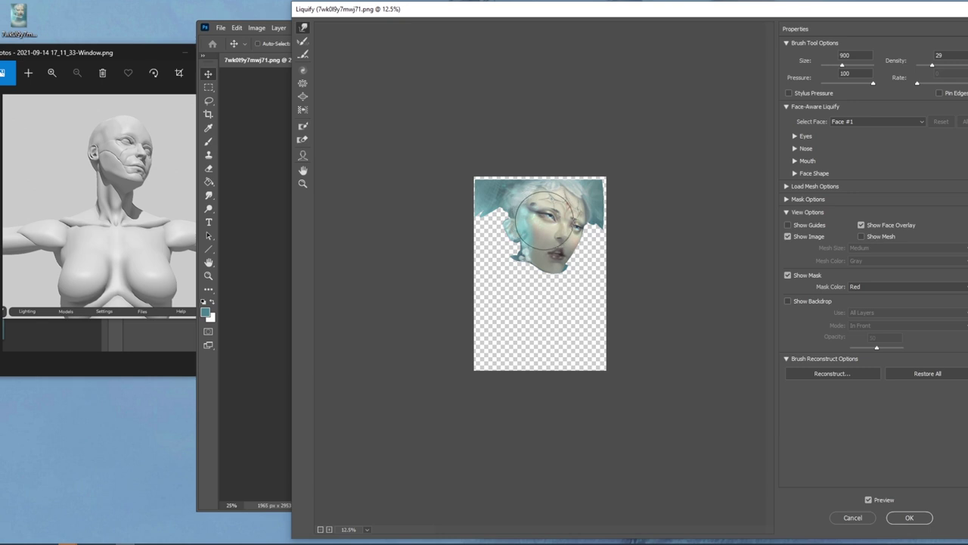
pyautogui.press('[')
pyautogui.press('[')
pyautogui.press('[')
pyautogui.press(']')
pyautogui.press(']')
pyautogui.press('[')
pyautogui.press('[')
pyautogui.press(']')
pyautogui.press(']')
pyautogui.press(']')
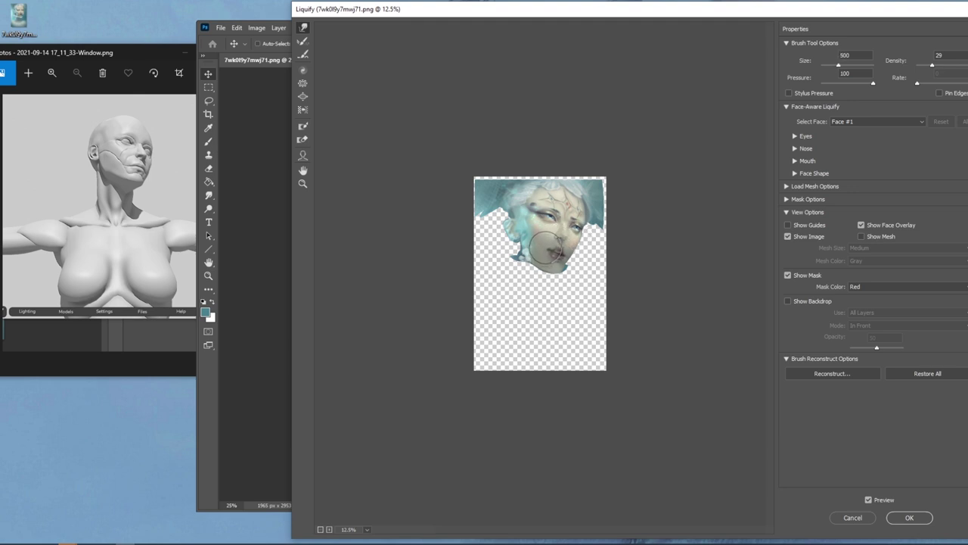
pyautogui.press('[')
pyautogui.press(']')
pyautogui.press(']')
pyautogui.press(']')
pyautogui.press(']')
pyautogui.moveTo(557, 236); pyautogui.dragTo(557, 254)
# Enlarge the warp brush to between 900 and 1100 px and reshape the jaw on the ear side and the underside of the chin
pyautogui.press(']')
pyautogui.press(']')
pyautogui.press(']')
pyautogui.press(']')
pyautogui.press(']')
pyautogui.press(']')
pyautogui.press(']')
pyautogui.press(']')
pyautogui.press(']')
pyautogui.press(']')
pyautogui.press(']')
pyautogui.press(']')
pyautogui.press(']')
pyautogui.press(']')
pyautogui.press(']')
pyautogui.press(']')
pyautogui.press(']')
pyautogui.press(']')
pyautogui.press(']')
pyautogui.press(']')
pyautogui.press(']')
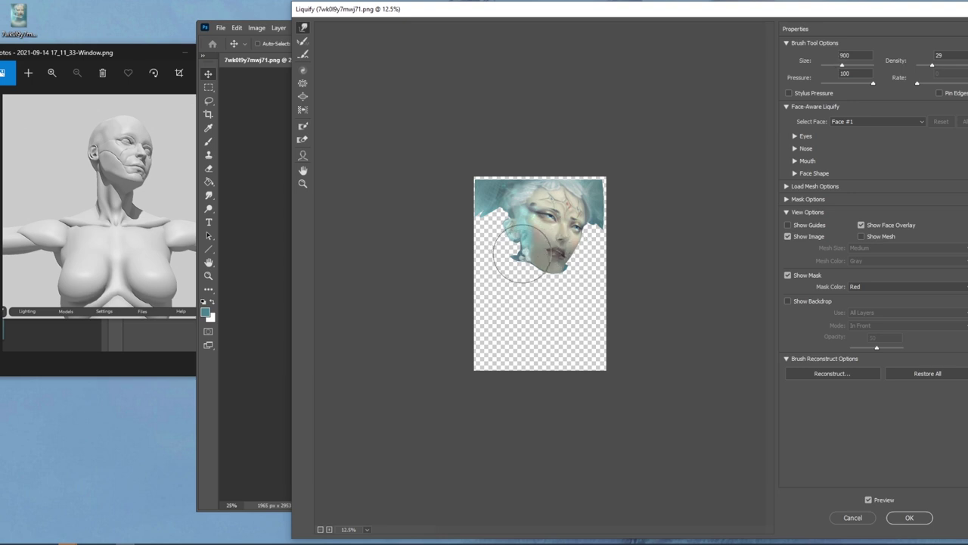
pyautogui.press('[')
pyautogui.press('[')
pyautogui.press('[')
pyautogui.moveTo(502, 224)
pyautogui.mouseDown()
pyautogui.moveTo(514, 254)
pyautogui.moveTo(504, 261)
pyautogui.moveTo(514, 242)
pyautogui.moveTo(515, 254)
pyautogui.moveTo(556, 271)
pyautogui.mouseUp()
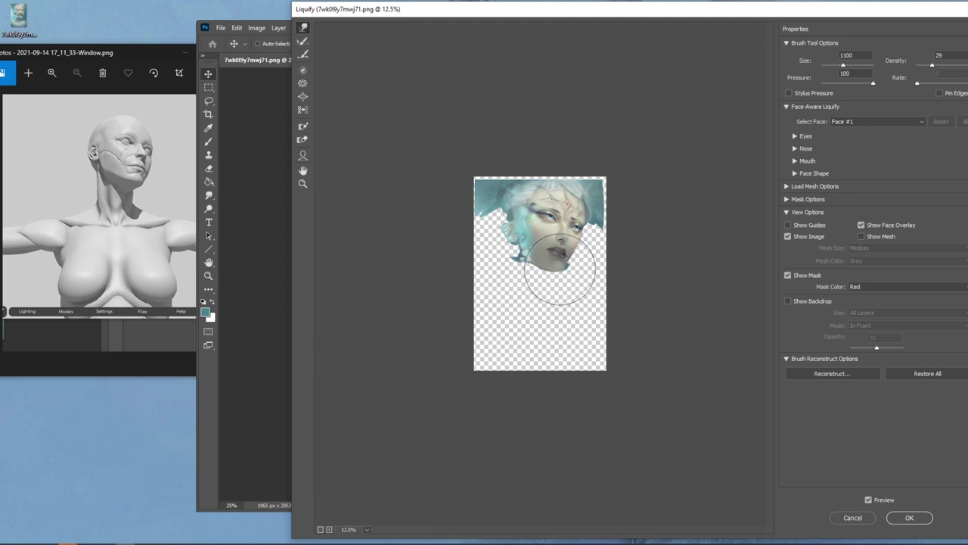
# Refine the lower edge of the chin with the warp brush at 1000 and 400 px
pyautogui.moveTo(560, 251)
pyautogui.mouseDown()
pyautogui.moveTo(556, 196)
pyautogui.moveTo(548, 266)
pyautogui.mouseUp()
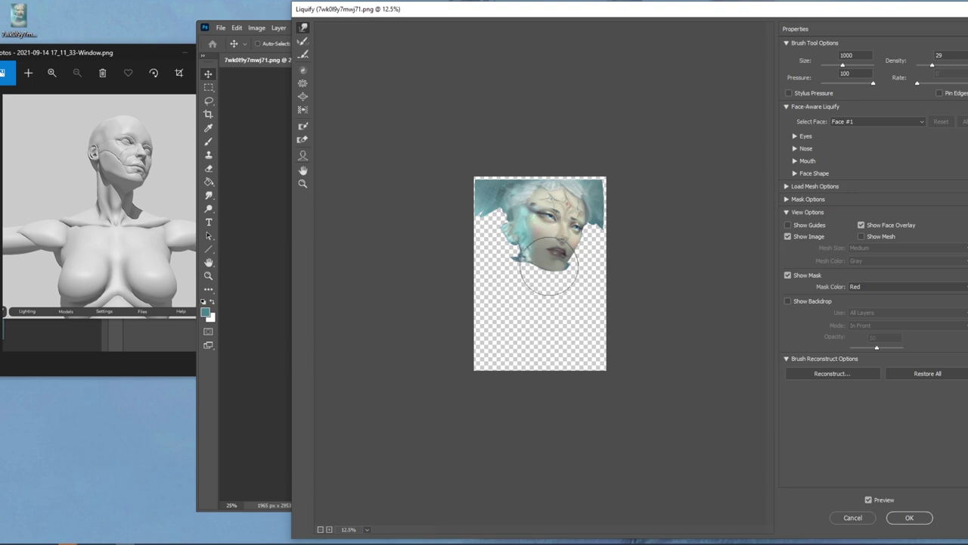
pyautogui.press('[')
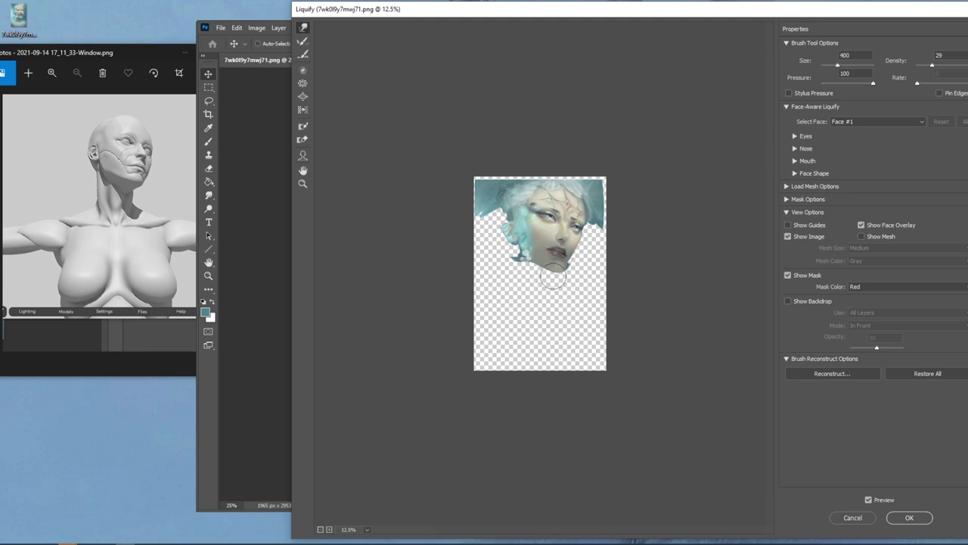
pyautogui.moveTo(548, 276)
pyautogui.mouseDown()
pyautogui.moveTo(519, 276)
pyautogui.moveTo(566, 280)
pyautogui.mouseUp()
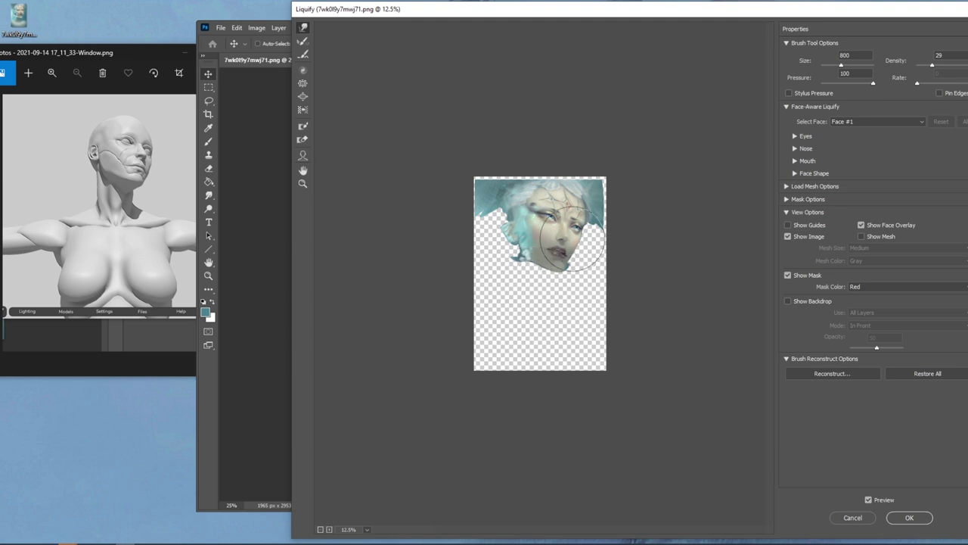
# Enlarge the warp brush to 1800 px to cover the whole head, and reduce it to 250 px for the nose and mouth area
pyautogui.press(']')
pyautogui.press(']')
pyautogui.press(']')
pyautogui.press(']')
pyautogui.press(']')
pyautogui.press(']')
pyautogui.press(']')
pyautogui.press(']')
pyautogui.press(']')
pyautogui.press(']')
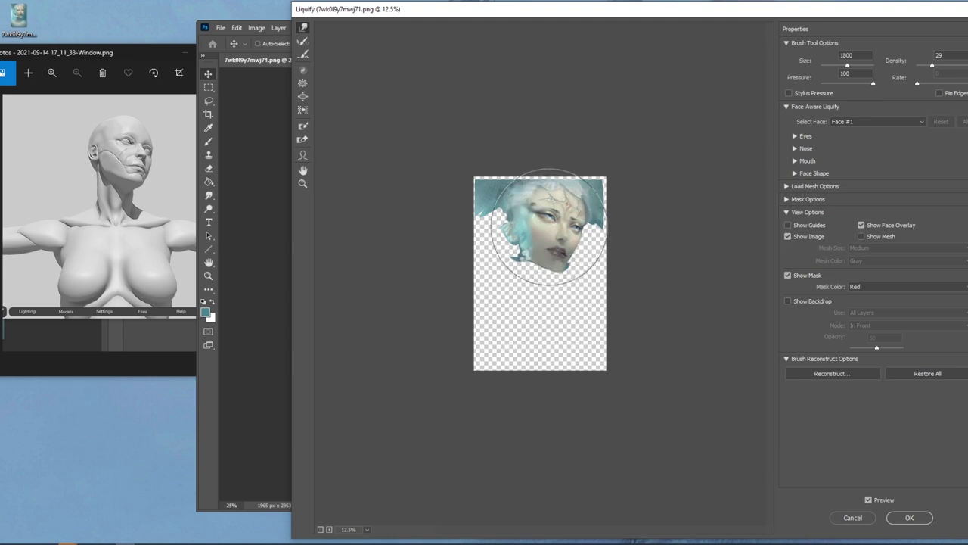
pyautogui.press('[')
pyautogui.press('[')
pyautogui.press('[')
pyautogui.press('[')
pyautogui.press('[')
pyautogui.press('[')
pyautogui.press('[')
pyautogui.press('[')
pyautogui.press('[')
pyautogui.press('[')
pyautogui.press('[')
pyautogui.press('[')
pyautogui.press('[')
pyautogui.press('[')
pyautogui.press('[')
pyautogui.press('[')
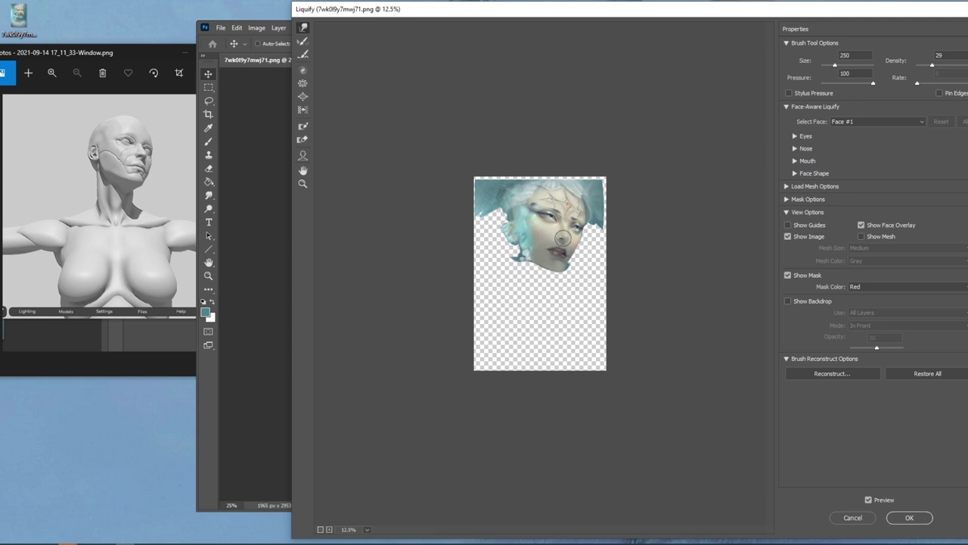
# Refine the lower face with repeatedly varied warp brush sizes, pushing the mouth area slightly toward the ear side
pyautogui.press('[')
pyautogui.press('[')
pyautogui.press('[')
pyautogui.press(']')
pyautogui.press(']')
pyautogui.press(']')
pyautogui.press('[')
pyautogui.press(']')
pyautogui.press(']')
pyautogui.press(']')
pyautogui.press(']')
pyautogui.press(']')
pyautogui.press(']')
pyautogui.press(']')
pyautogui.press(']')
pyautogui.press(']')
pyautogui.press(']')
pyautogui.press(']')
pyautogui.press(']')
pyautogui.press(']')
pyautogui.press(']')
pyautogui.press(']')
pyautogui.press(']')
pyautogui.press('[')
pyautogui.press('[')
pyautogui.press('[')
pyautogui.press('[')
pyautogui.press('[')
pyautogui.press('[')
pyautogui.press('[')
pyautogui.press(']')
pyautogui.press(']')
pyautogui.press('[')
pyautogui.press('[')
pyautogui.press(']')
pyautogui.press('[')
pyautogui.press(']')
pyautogui.press(']')
pyautogui.press('[')
pyautogui.press('[')
pyautogui.press(']')
pyautogui.press(']')
pyautogui.press(']')
pyautogui.press(']')
pyautogui.press(']')
pyautogui.press(']')
pyautogui.press(']')
pyautogui.press('[')
pyautogui.press('[')
pyautogui.press('[')
pyautogui.press(']')
pyautogui.press(']')
pyautogui.press(']')
pyautogui.press(']')
pyautogui.press('[')
pyautogui.press('[')
pyautogui.press('[')
pyautogui.press('[')
pyautogui.press(']')
pyautogui.press(']')
pyautogui.press('[')
pyautogui.press('[')
pyautogui.press(']')
pyautogui.press(']')
pyautogui.press(']')
pyautogui.press(']')
pyautogui.press('[')
pyautogui.press('[')
pyautogui.press('[')
pyautogui.press('[')
pyautogui.press(']')
pyautogui.press(']')
pyautogui.press(']')
pyautogui.press(']')
pyautogui.press('[')
pyautogui.press('[')
pyautogui.press('[')
pyautogui.press('[')
pyautogui.press('[')
pyautogui.press('[')
pyautogui.moveTo(559, 247); pyautogui.dragTo(551, 249)
# Enlarge the warp brush to 900 px over the chin and apply the Liquify changes to the head layer
pyautogui.press(']')
pyautogui.press(']')
pyautogui.press(']')
pyautogui.press(']')
pyautogui.press(']')
pyautogui.press(']')
pyautogui.press(']')
pyautogui.press(']')
pyautogui.press(']')
pyautogui.press(']')
pyautogui.press(']')
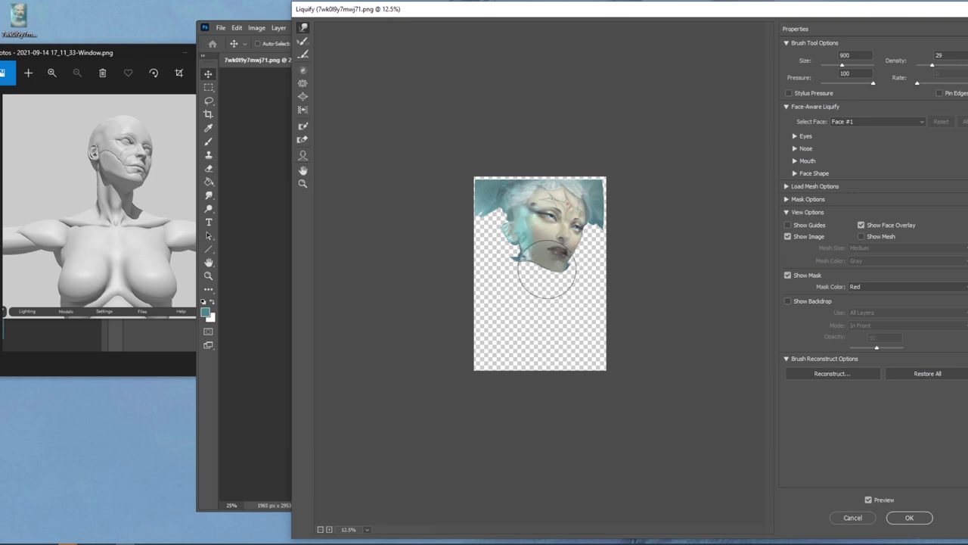
pyautogui.click(911, 521)
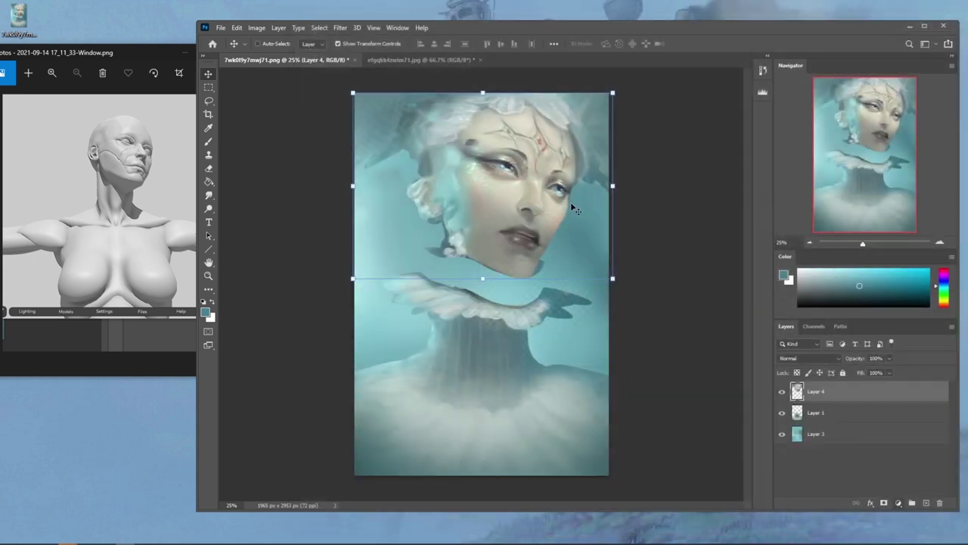
# Lasso the far side of the face from forehead to chin and separate it onto its own layer beneath the head layer
pyautogui.press('l')
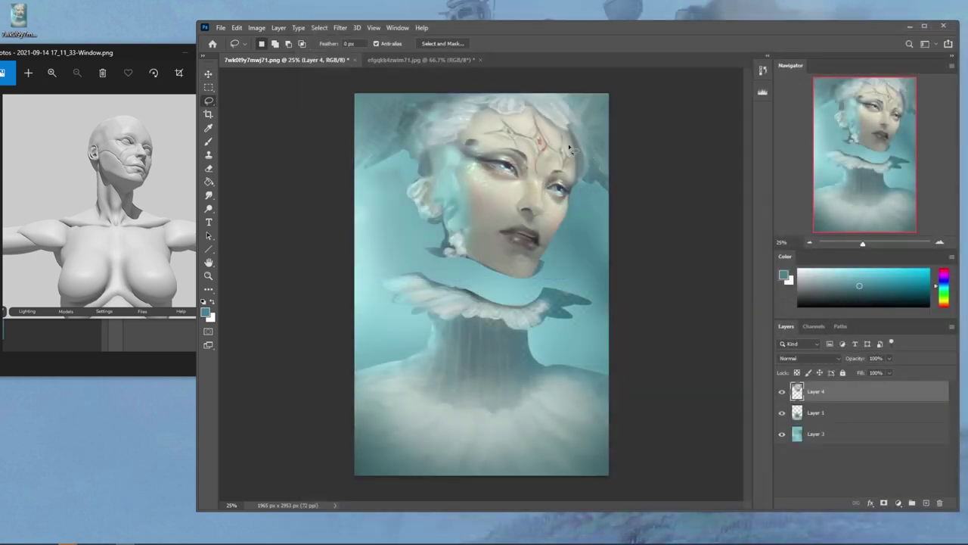
pyautogui.moveTo(559, 115); pyautogui.dragTo(542, 170)
pyautogui.moveTo(556, 110); pyautogui.dragTo(543, 179)
pyautogui.moveTo(542, 190); pyautogui.dragTo(543, 204)
pyautogui.moveTo(531, 294)
pyautogui.mouseDown()
pyautogui.moveTo(585, 238)
pyautogui.moveTo(597, 138)
pyautogui.moveTo(564, 98)
pyautogui.mouseUp()
pyautogui.hotkey('ctrl', 'j')
pyautogui.hotkey('ctrl', 'z')
pyautogui.hotkey('ctrl', 'z')
pyautogui.hotkey('ctrl', 'j')
pyautogui.moveTo(839, 394); pyautogui.dragTo(845, 409)
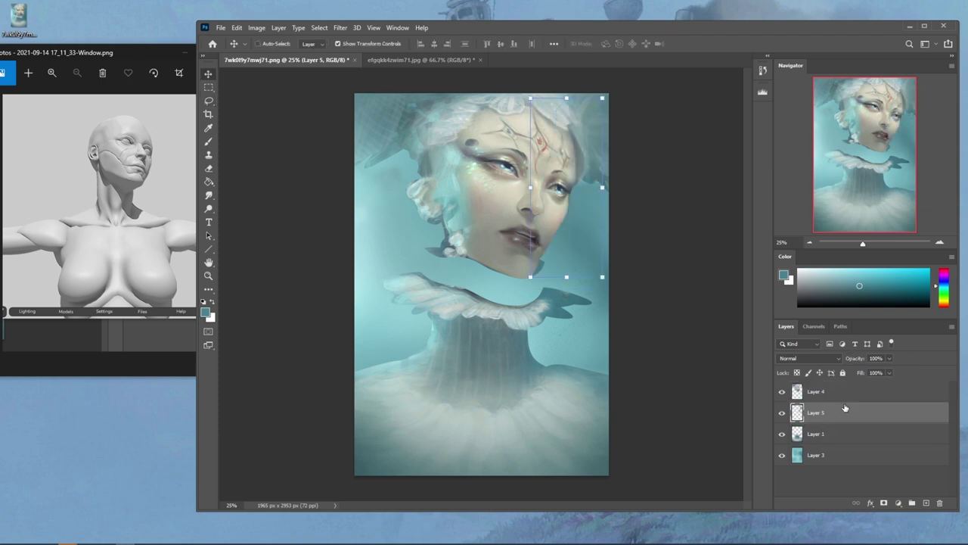
# Nudge the separated far side of the face inward toward the nose and slightly upward
pyautogui.press('Left')
pyautogui.press('Left')
pyautogui.press('Left')
pyautogui.press('Left')
pyautogui.press('Left')
pyautogui.press('Left')
pyautogui.press('Left')
pyautogui.press('Left')
pyautogui.press('Left')
pyautogui.press('Left')
pyautogui.press('Left')
pyautogui.press('Left')
pyautogui.press('Left')
pyautogui.press('Left')
pyautogui.press('Left')
pyautogui.press('Left')
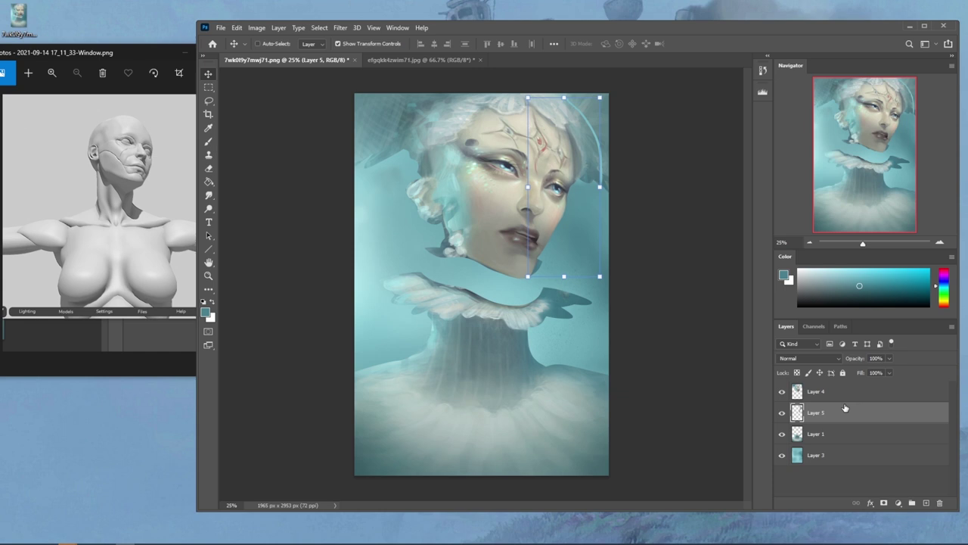
pyautogui.press('Left')
pyautogui.press('Left')
pyautogui.press('Left')
pyautogui.press('Left')
pyautogui.press('Left')
pyautogui.press('Left')
pyautogui.press('Left')
pyautogui.press('Left')
pyautogui.press('Left')
pyautogui.press('Left')
pyautogui.press('Left')
pyautogui.press('Left')
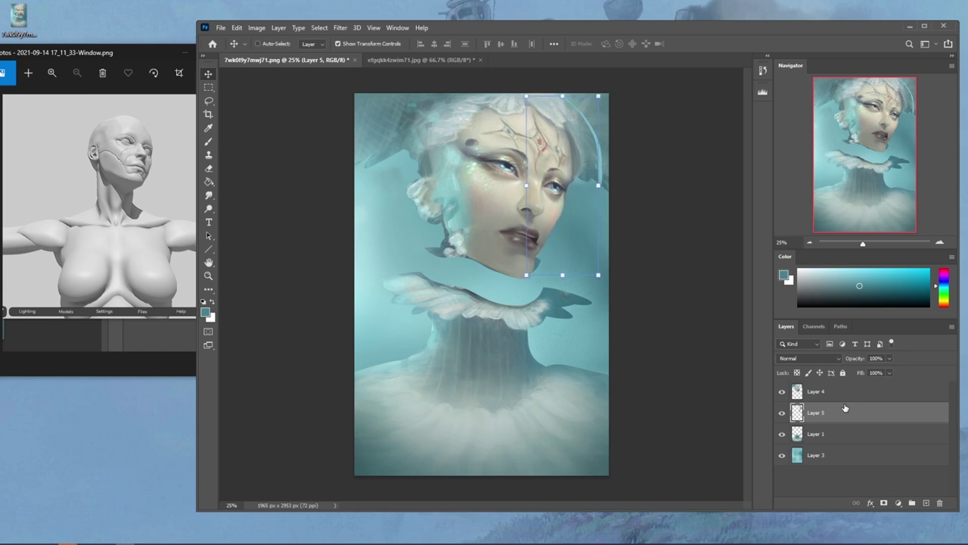
# Fine-tune the far-side face layer with small nudges further inward toward the nose, checking it against the hidden head layer
pyautogui.press('Left')
pyautogui.press('Left')
pyautogui.press('Left')
pyautogui.press('Left')
pyautogui.press('Left')
pyautogui.press('Left')
pyautogui.press('Left')
pyautogui.press('Left')
pyautogui.press('Up')
pyautogui.press('Up')
pyautogui.press('Up')
pyautogui.press('Left')
pyautogui.press('Right')
pyautogui.press('Right')
pyautogui.press('Down')
pyautogui.press('Down')
pyautogui.press('Down')
pyautogui.press('Down')
pyautogui.press('Left')
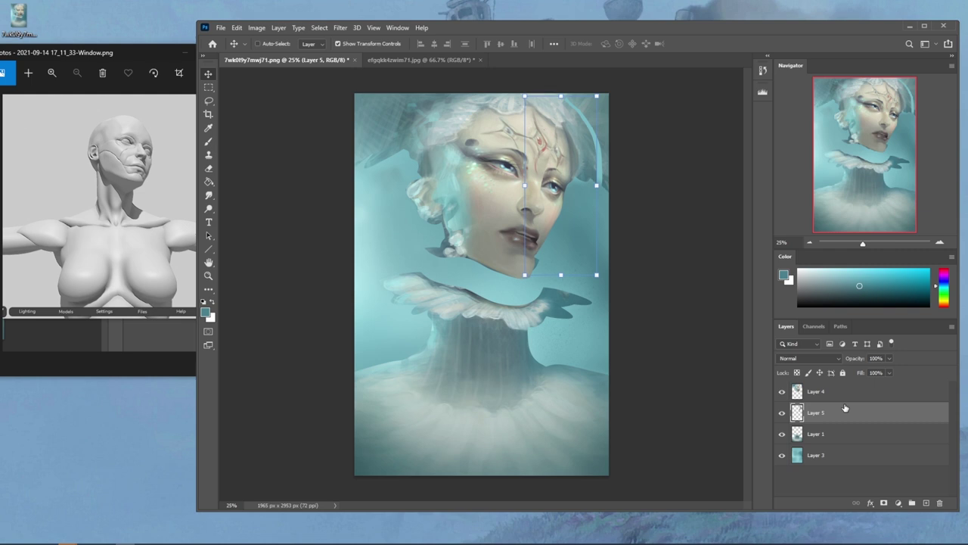
pyautogui.click(782, 392)
pyautogui.click(782, 392)
pyautogui.click(782, 392)
pyautogui.click(782, 393)
# Lock the head layer's transparent pixels and brush a pale skin tone sampled from the face onto the nose edge
pyautogui.click(833, 399)
pyautogui.press('b')
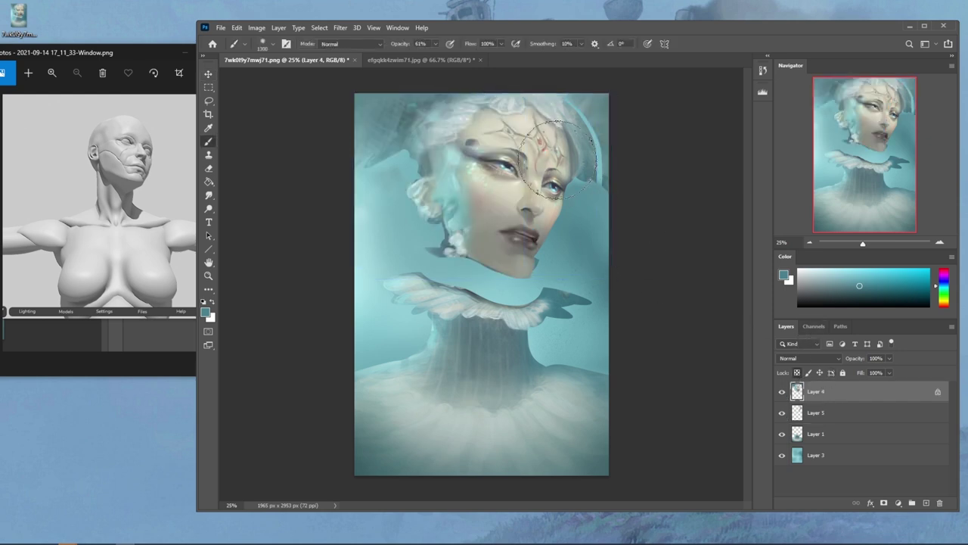
pyautogui.keyDown('alt'); pyautogui.click(518, 180); pyautogui.keyUp('alt')
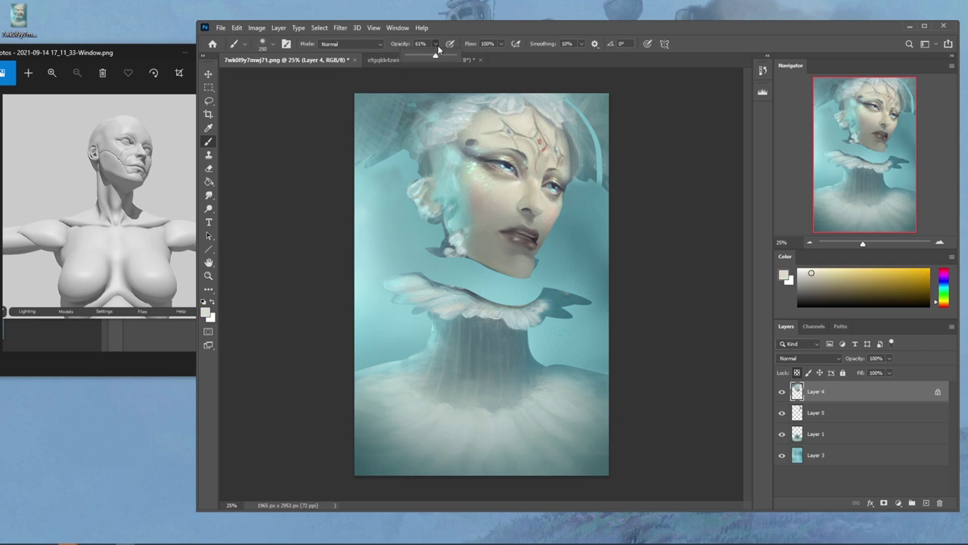
pyautogui.press('[')
pyautogui.press('[')
pyautogui.press('[')
# Brighten the nose edge with a white brush at 91% opacity, enlarging the brush to 600 px
pyautogui.click(798, 269)
pyautogui.press(']')
pyautogui.press(']')
pyautogui.press(']')
pyautogui.press(']')
pyautogui.press(']')
pyautogui.press(']')
pyautogui.press(']')
pyautogui.press(']')
pyautogui.press(']')
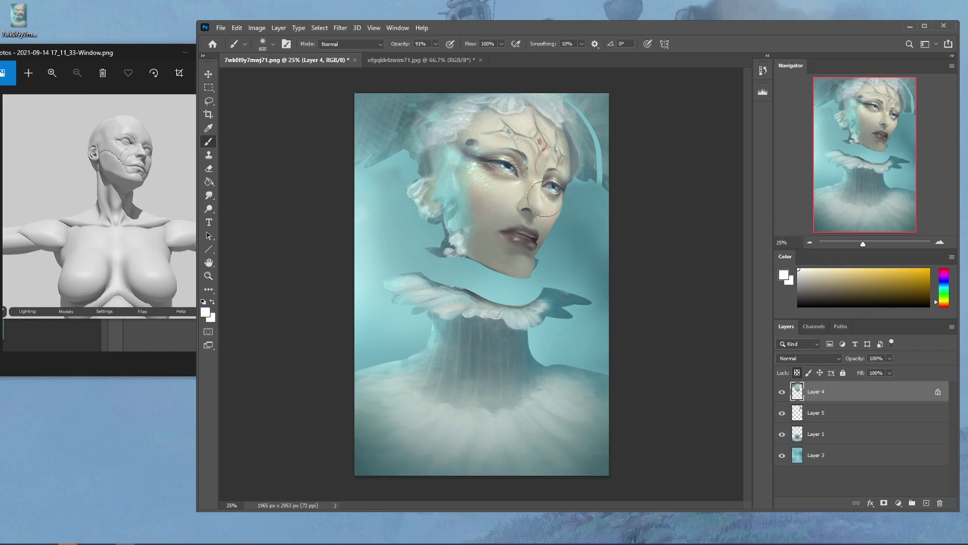
pyautogui.press('m')
pyautogui.rightClick(562, 218)
pyautogui.click(564, 220)
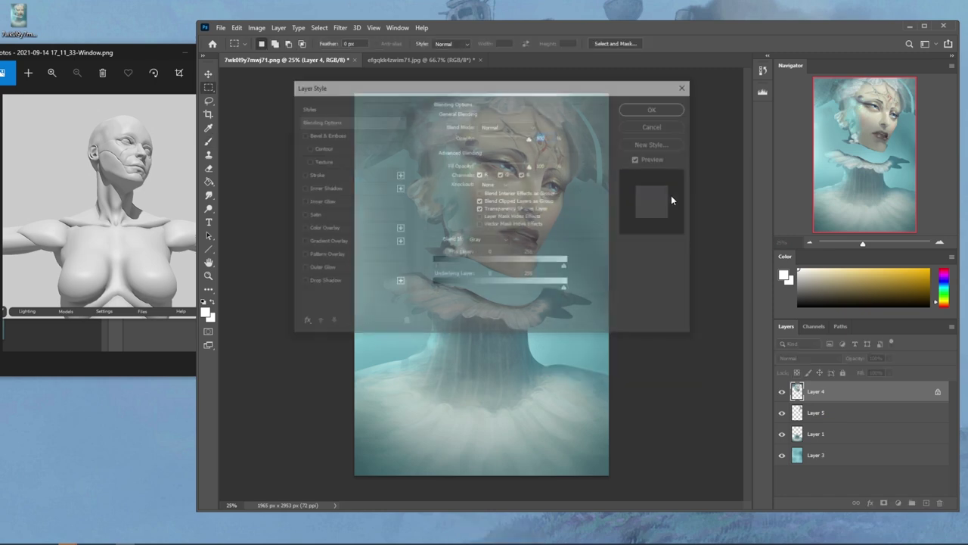
pyautogui.click(661, 126)
# Unlock the head layer's transparent pixels and warp the nose edge in Liquify with a reduced brush
pyautogui.click(341, 28)
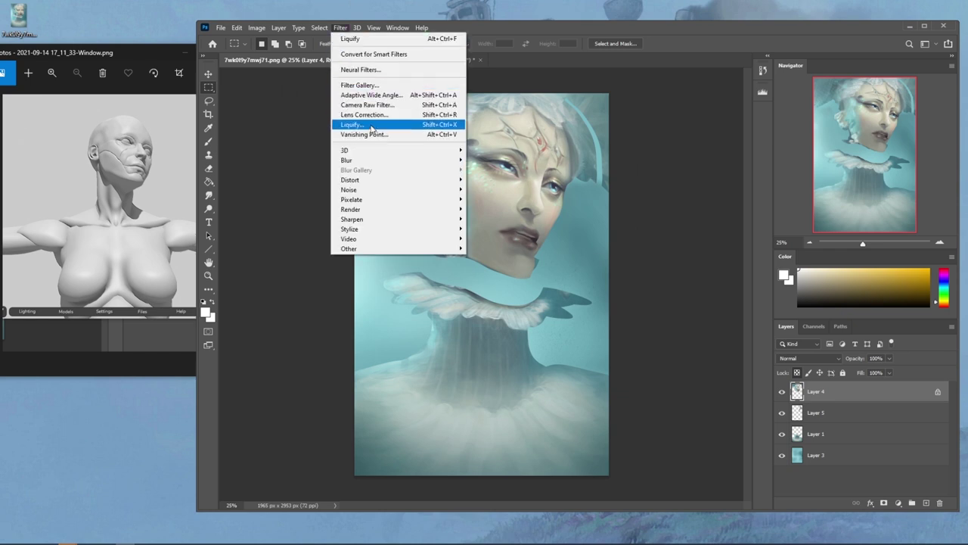
pyautogui.click(797, 372)
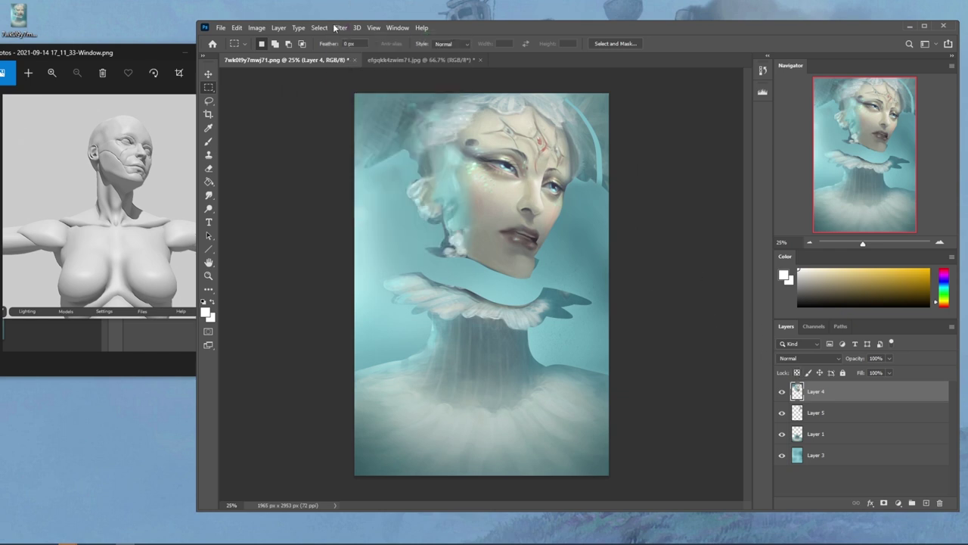
pyautogui.click(335, 28)
pyautogui.click(364, 125)
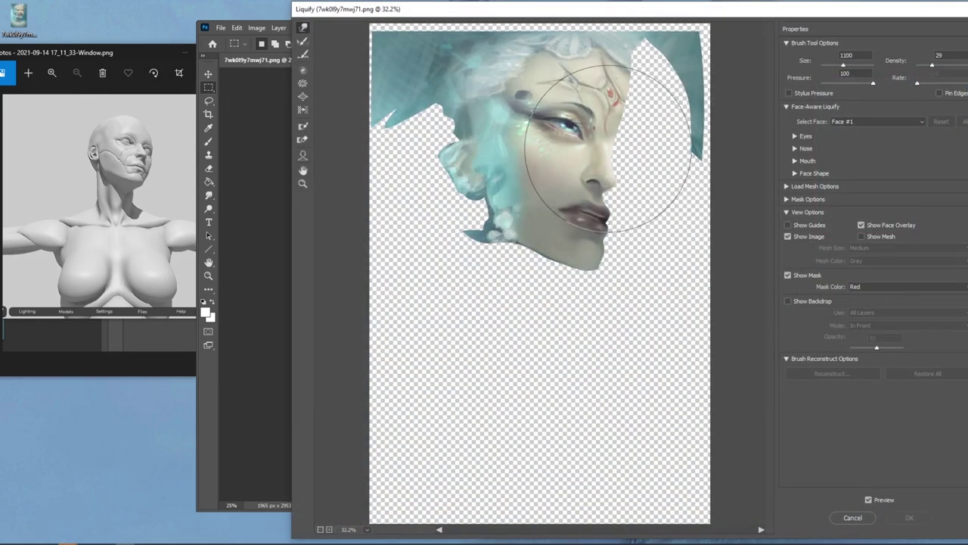
pyautogui.press('[')
pyautogui.press('[')
pyautogui.press('[')
pyautogui.moveTo(616, 168); pyautogui.dragTo(620, 174)
pyautogui.press('[')
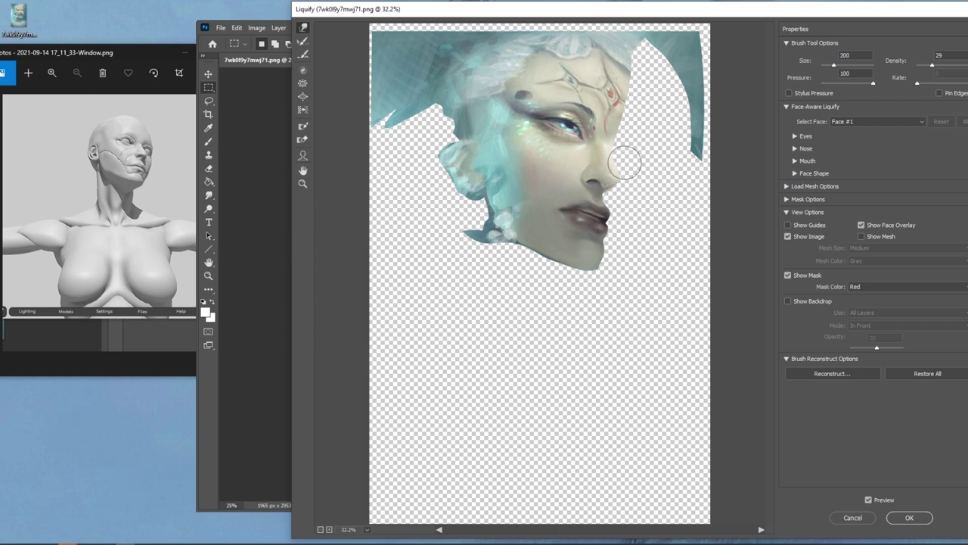
# Refine the nose contour with warp brush sizes between 175 and 700 px and apply the Liquify changes
pyautogui.press(']')
pyautogui.press(']')
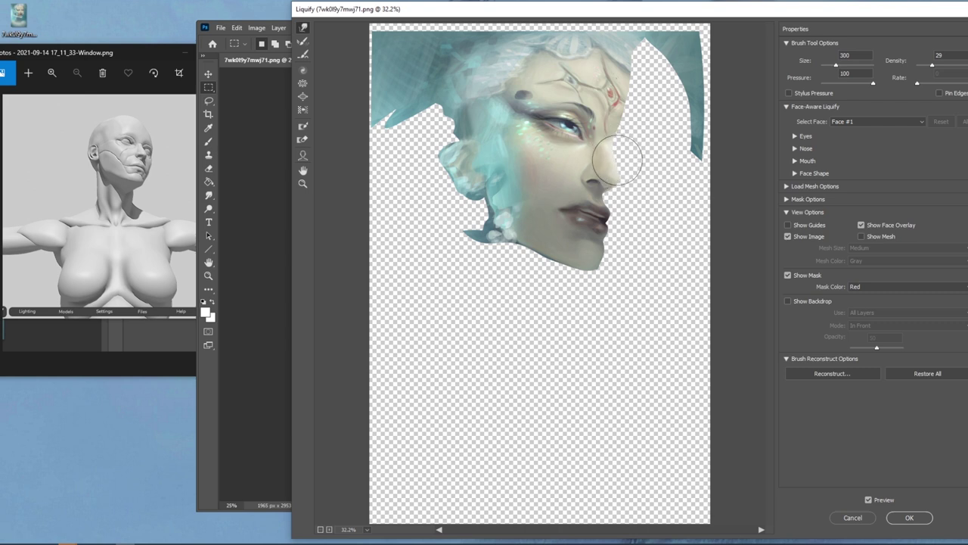
pyautogui.press('[')
pyautogui.press('[')
pyautogui.press('[')
pyautogui.press('[')
pyautogui.press('[')
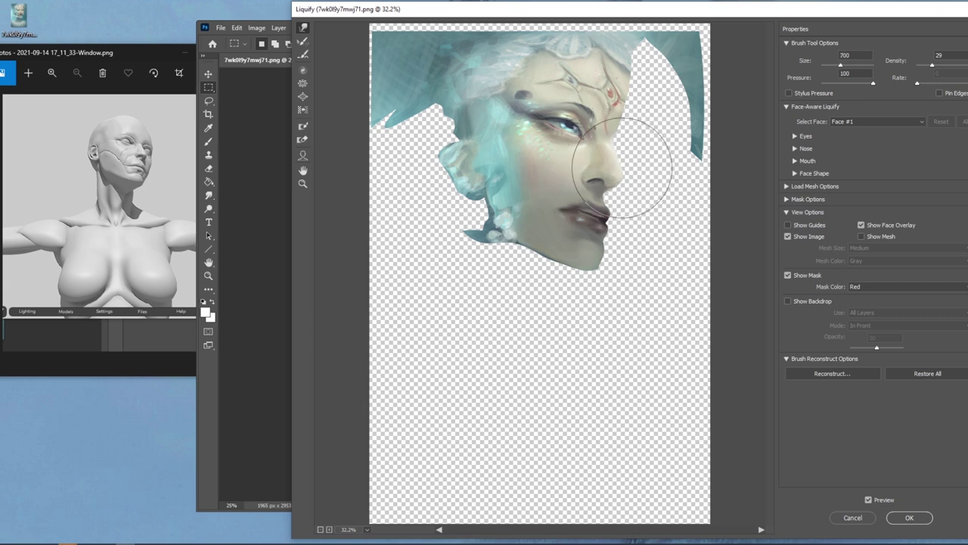
pyautogui.press('[')
pyautogui.press('[')
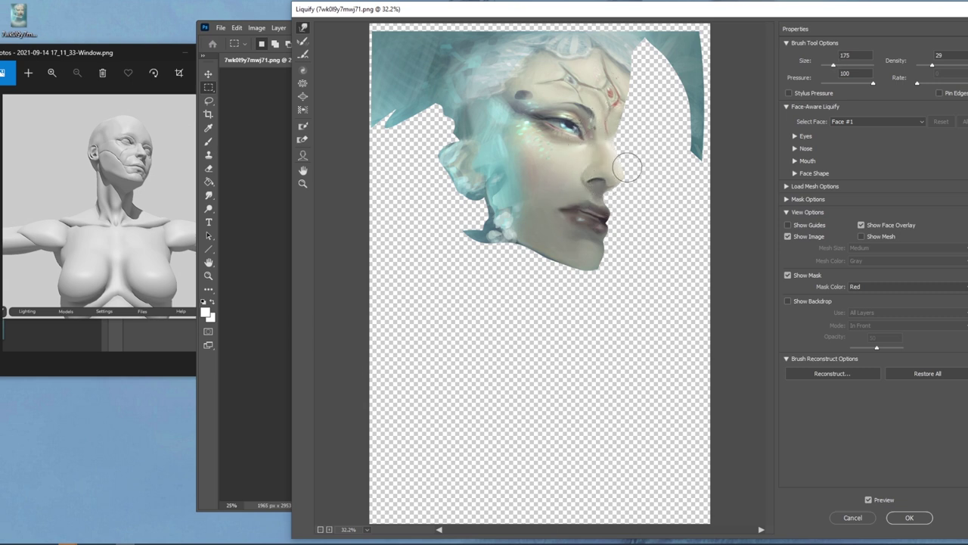
pyautogui.press(']')
pyautogui.press('[')
pyautogui.press('[')
pyautogui.click(910, 519)
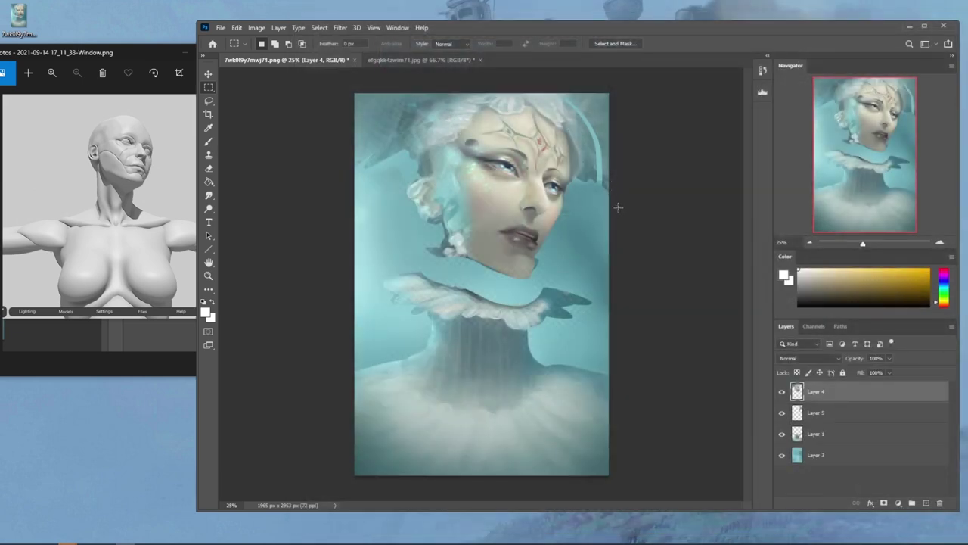
# Compare the head before and after the Liquify changes using layer visibility and the document history, returning to the latest state
pyautogui.click(782, 392)
pyautogui.click(782, 391)
pyautogui.click(763, 70)
pyautogui.click(677, 396)
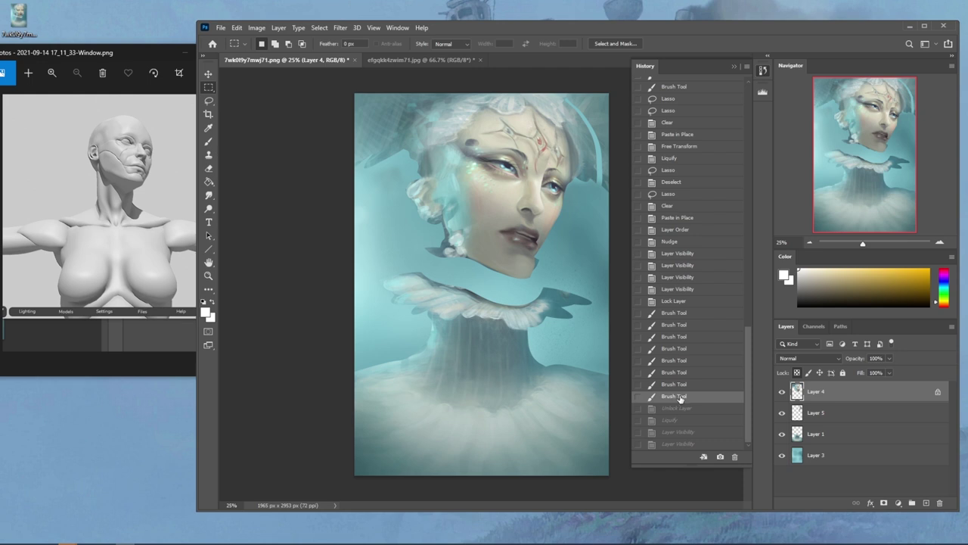
pyautogui.click(678, 444)
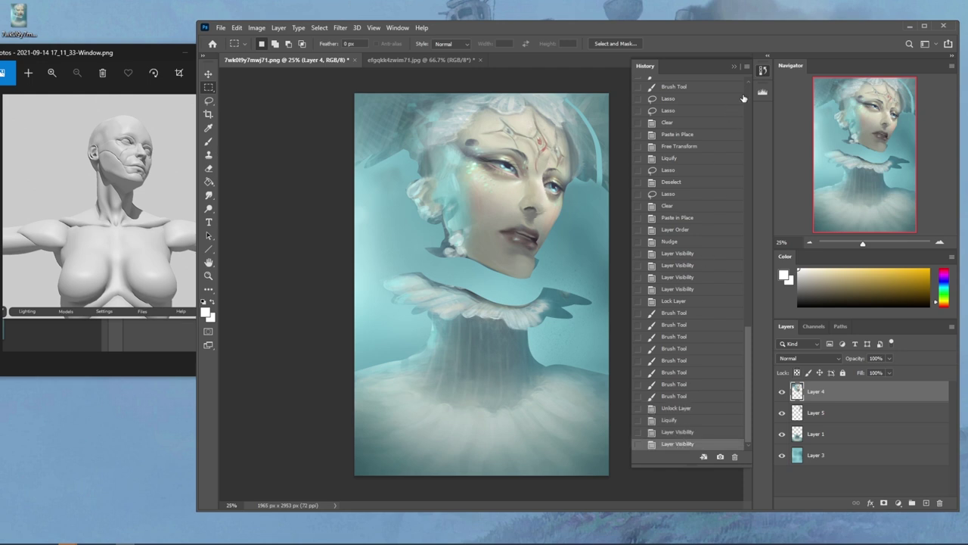
pyautogui.click(734, 66)
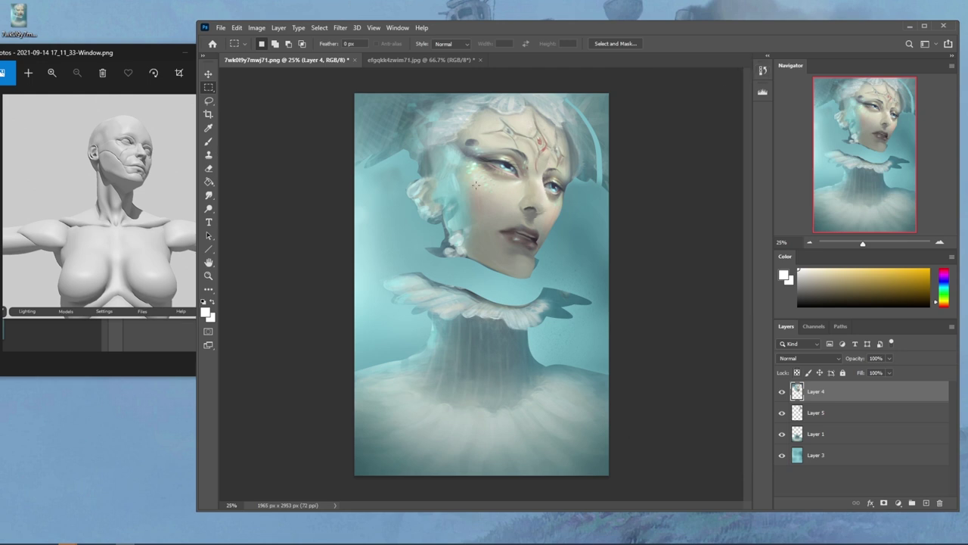
pyautogui.click(782, 392)
pyautogui.click(782, 392)
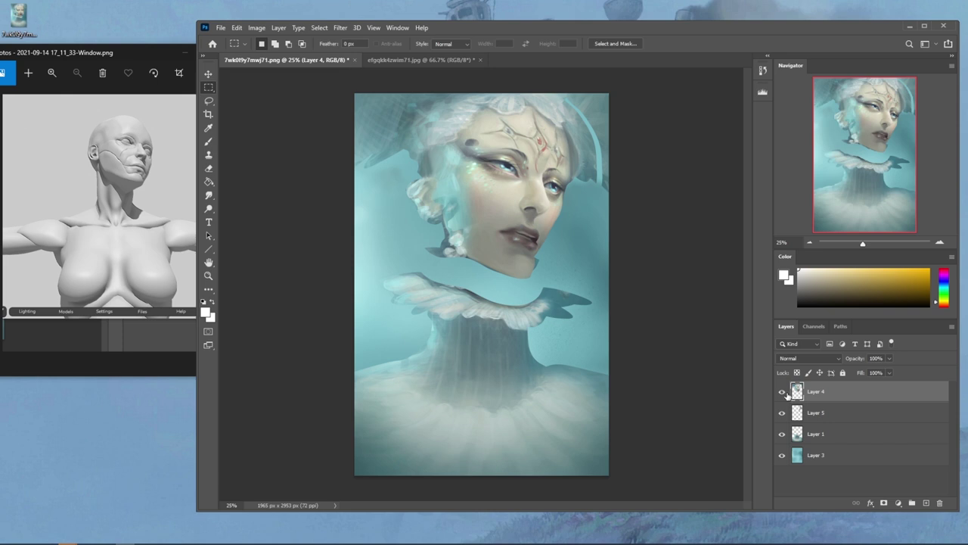
# Nudge the far-side face layer slightly downward and back outward from the nose
pyautogui.click(835, 412)
pyautogui.press('v')
pyautogui.press('Down')
pyautogui.press('Down')
pyautogui.press('Down')
pyautogui.press('Left')
pyautogui.press('Right')
pyautogui.press('Right')
pyautogui.press('Right')
pyautogui.press('Right')
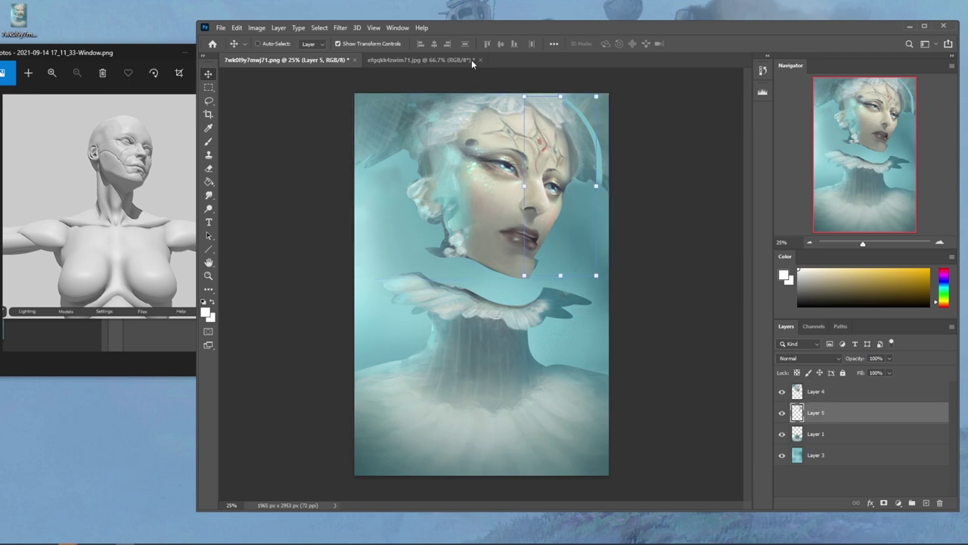
# Open the far-side face layer in Liquify and push its lower cheek and jaw outward with an enlarged warp brush
pyautogui.click(341, 27)
pyautogui.click(354, 116)
pyautogui.press(']')
pyautogui.press(']')
pyautogui.press(']')
pyautogui.press(']')
pyautogui.press(']')
pyautogui.press(']')
pyautogui.press(']')
pyautogui.press(']')
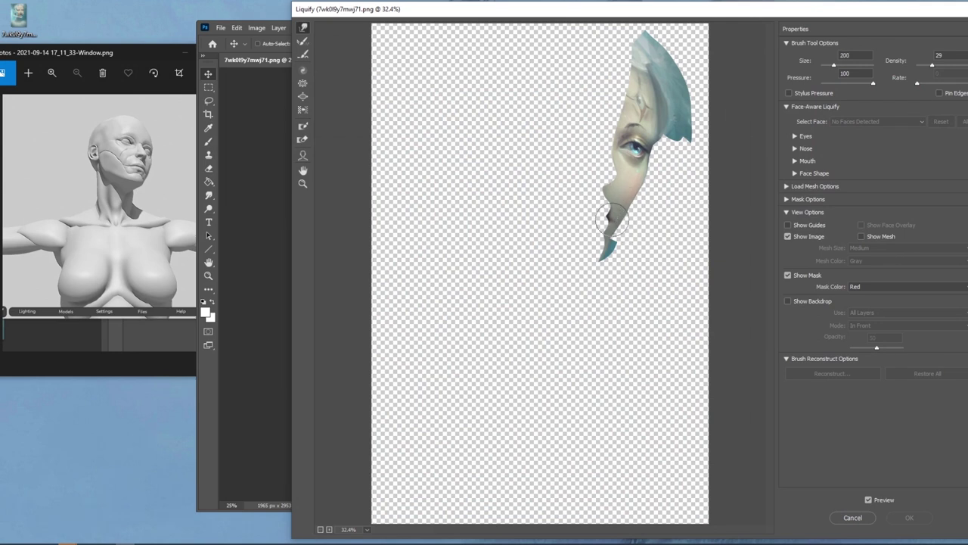
pyautogui.press(']')
pyautogui.press(']')
pyautogui.press(']')
pyautogui.press(']')
pyautogui.moveTo(619, 250); pyautogui.dragTo(625, 253)
# Refine the far jaw edge with warp brush sizes around 400 to 500 px and apply the Liquify changes
pyautogui.press('[')
pyautogui.press('[')
pyautogui.press('[')
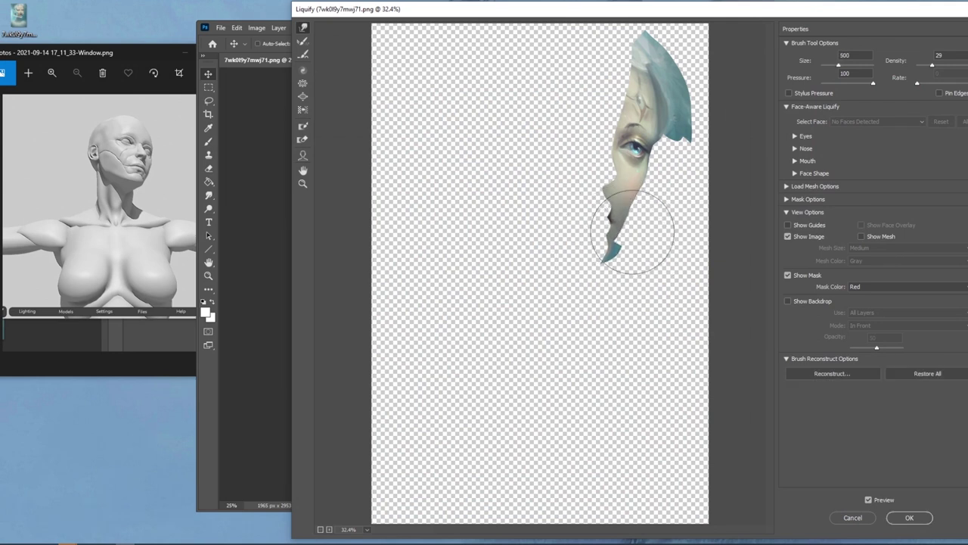
pyautogui.press(']')
pyautogui.press(']')
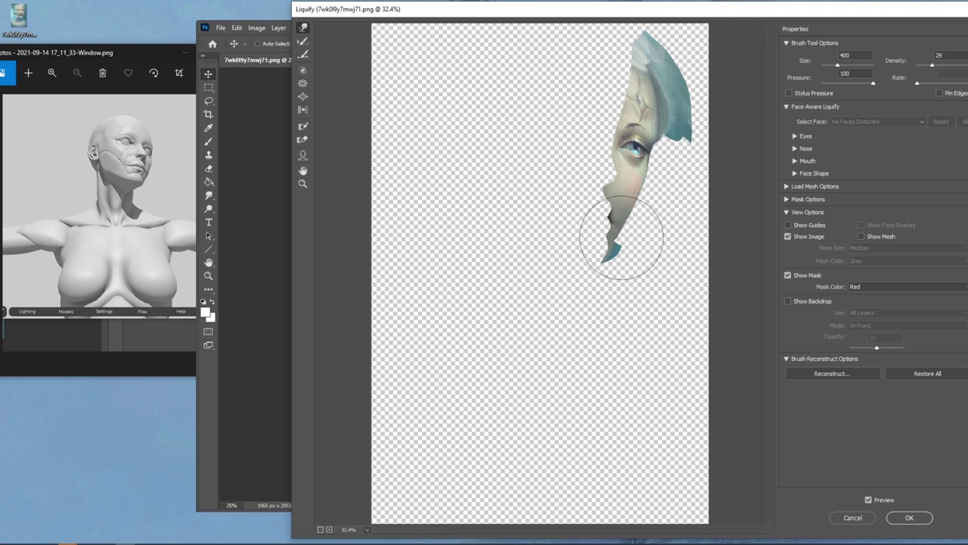
pyautogui.click(900, 518)
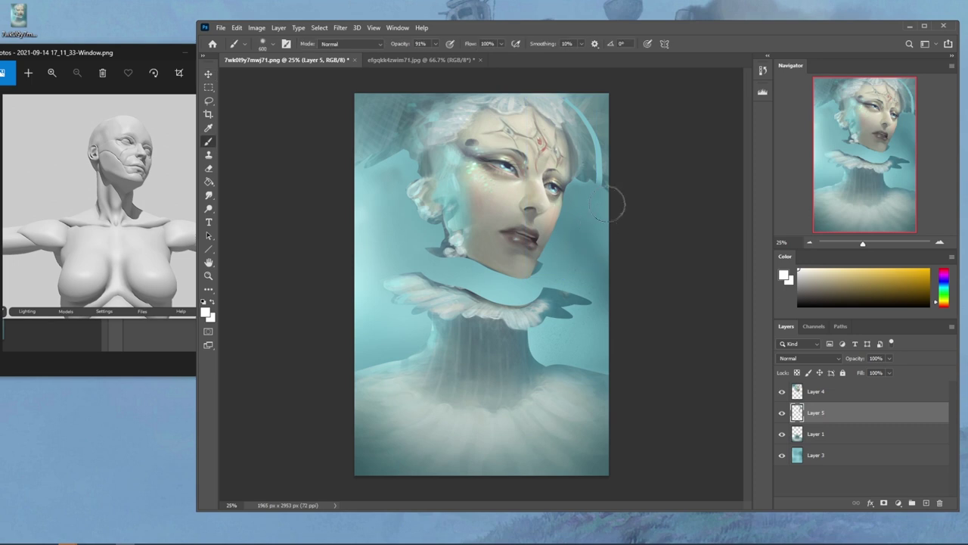
pyautogui.click(783, 413)
pyautogui.click(782, 413)
pyautogui.press('v')
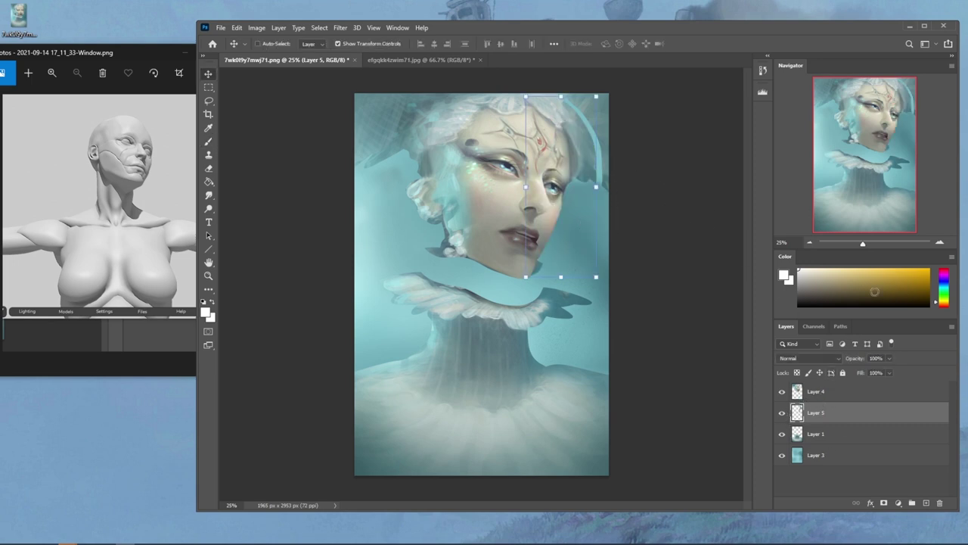
# Paint over the seam beside the lips and chin on the head layer with a small brush and tones sampled there
pyautogui.press('b')
pyautogui.click(817, 394)
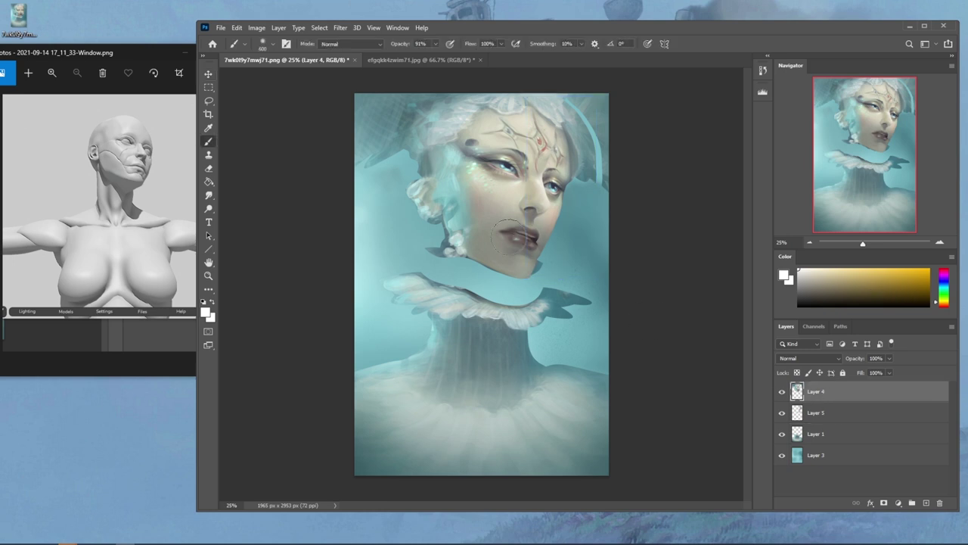
pyautogui.keyDown('alt'); pyautogui.click(534, 258); pyautogui.keyUp('alt')
pyautogui.press('[')
pyautogui.press('[')
pyautogui.press('[')
pyautogui.press('[')
pyautogui.press('[')
pyautogui.press('[')
pyautogui.press('[')
pyautogui.press('[')
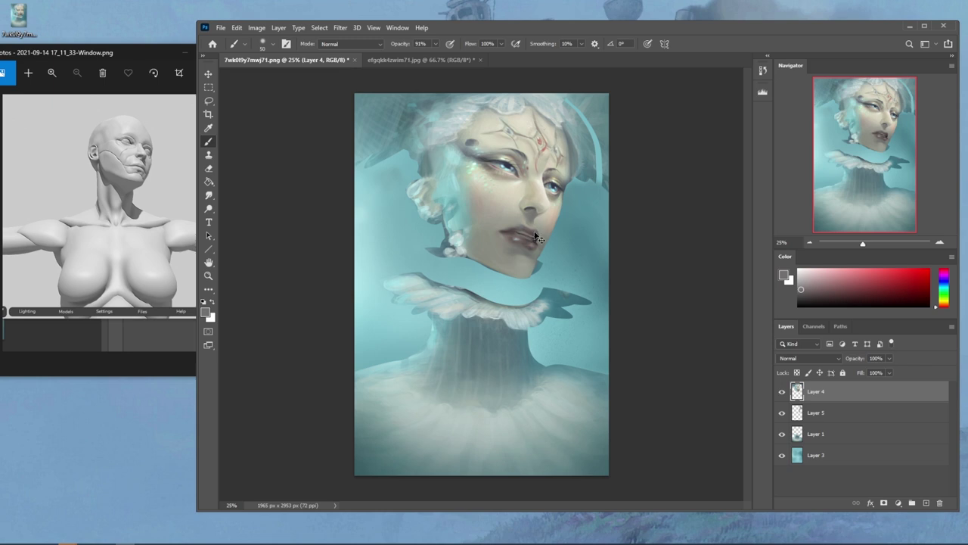
pyautogui.keyDown('alt'); pyautogui.click(533, 238); pyautogui.keyUp('alt')
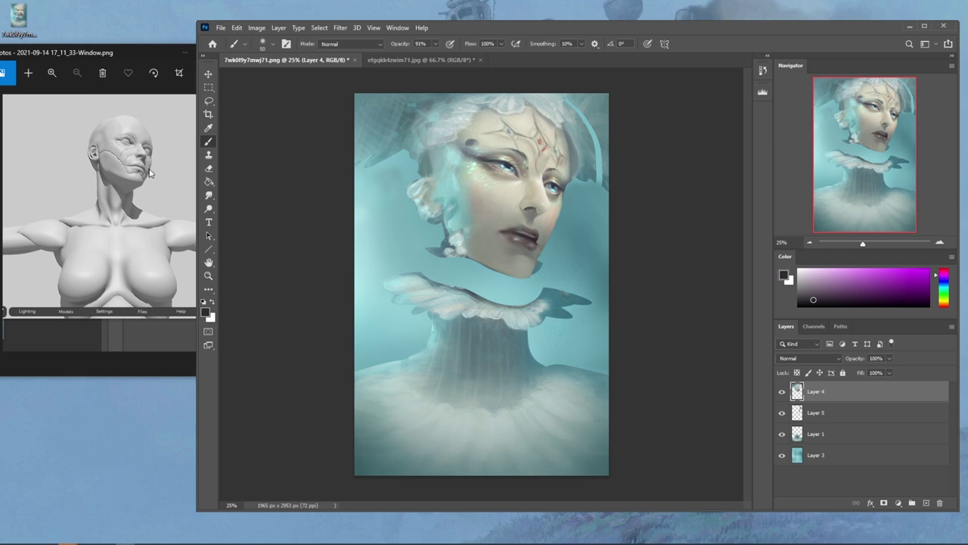
# Blend the far corner of the lips and the chin with repeatedly sampled lip and shadow tones
pyautogui.keyDown('alt'); pyautogui.click(536, 236); pyautogui.keyUp('alt')
pyautogui.keyDown('alt'); pyautogui.click(525, 267); pyautogui.keyUp('alt')
pyautogui.keyDown('alt'); pyautogui.click(533, 260); pyautogui.keyUp('alt')
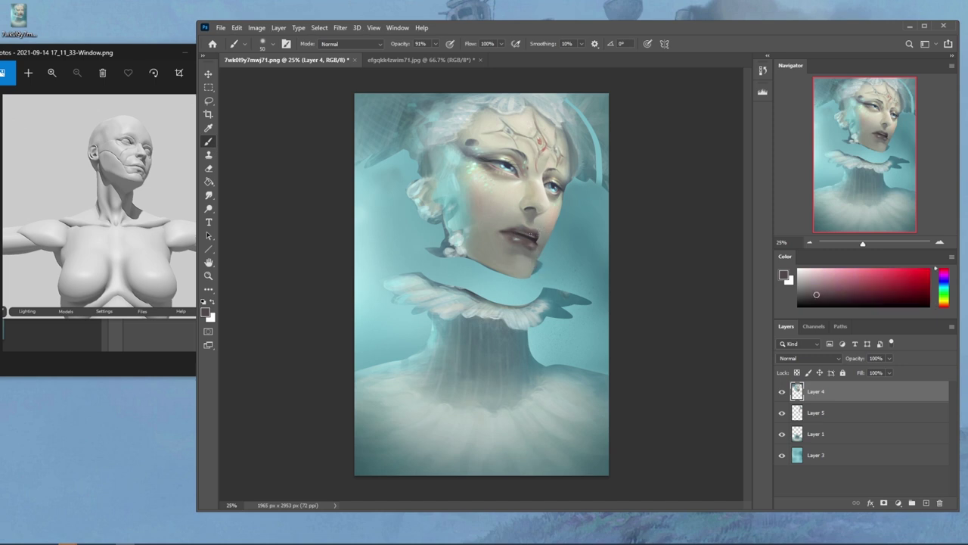
pyautogui.keyDown('alt'); pyautogui.click(534, 267); pyautogui.keyUp('alt')
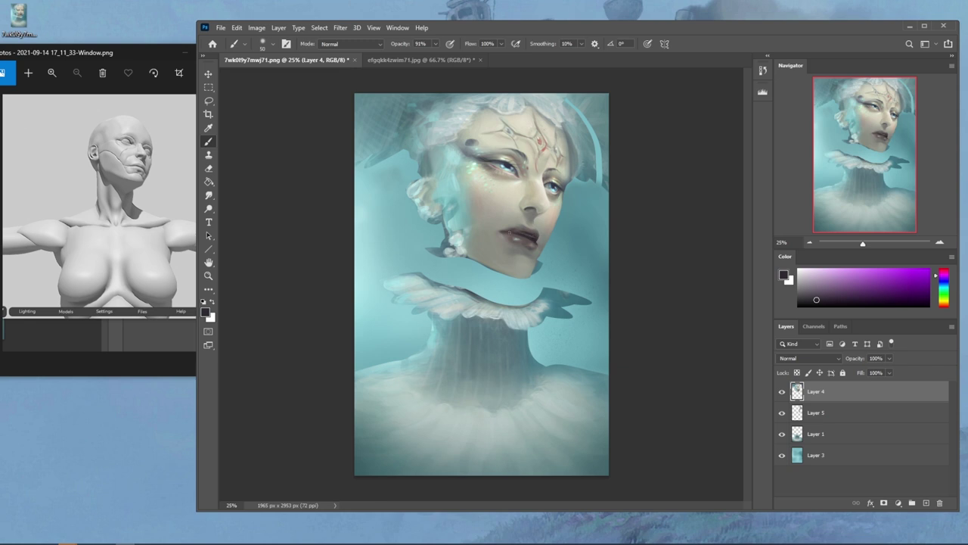
pyautogui.keyDown('alt'); pyautogui.click(517, 263); pyautogui.keyUp('alt')
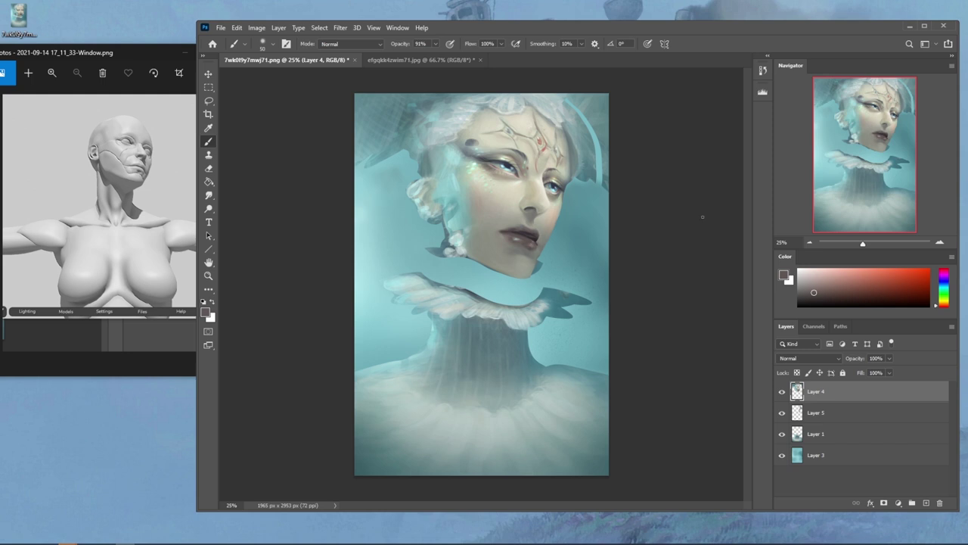
# Make the layer with the neck and ruffled collar active
pyautogui.click(822, 414)
pyautogui.click(823, 437)
pyautogui.click(340, 28)
pyautogui.click(360, 124)
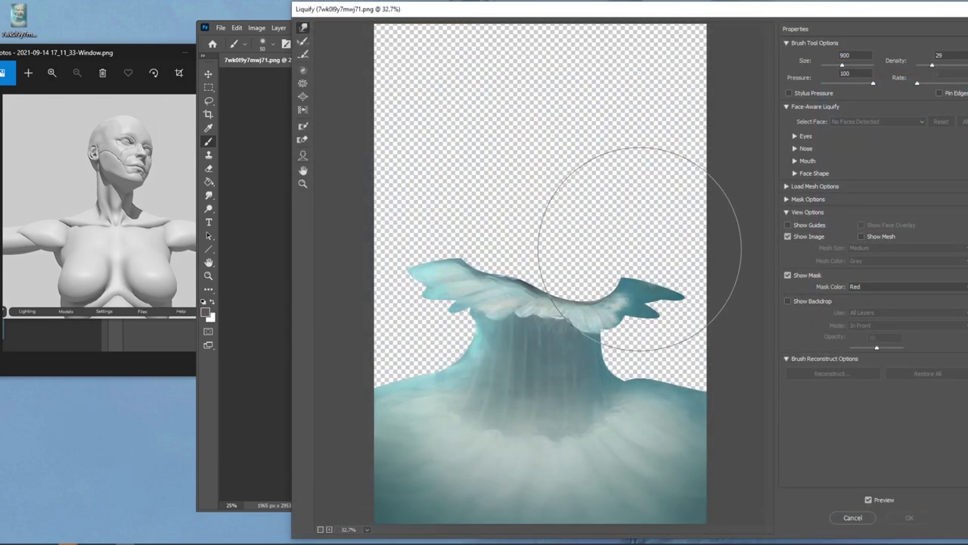
pyautogui.click(852, 518)
# Stretch the neck and collar layer upward to 117.88% height so the collar meets the chin
pyautogui.press('v')
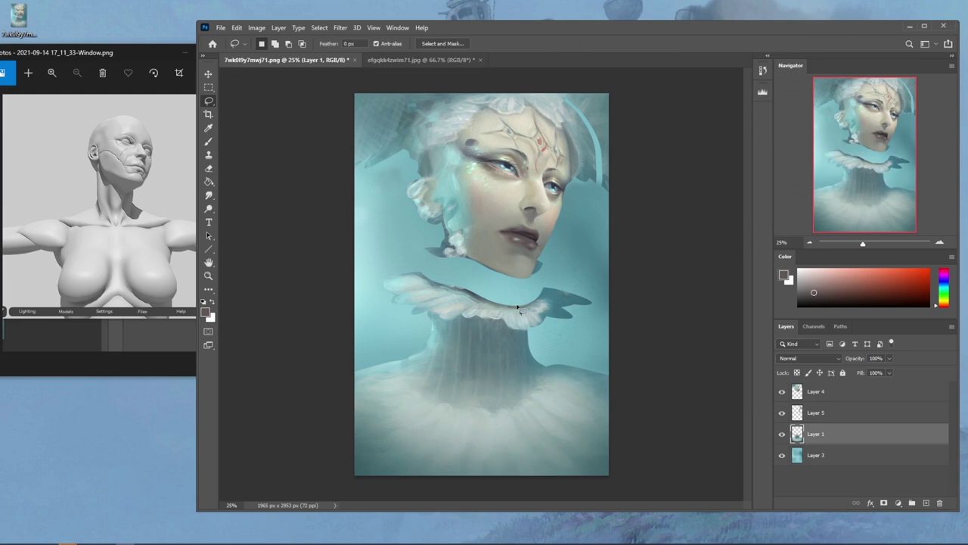
pyautogui.moveTo(482, 271); pyautogui.dragTo(483, 231)
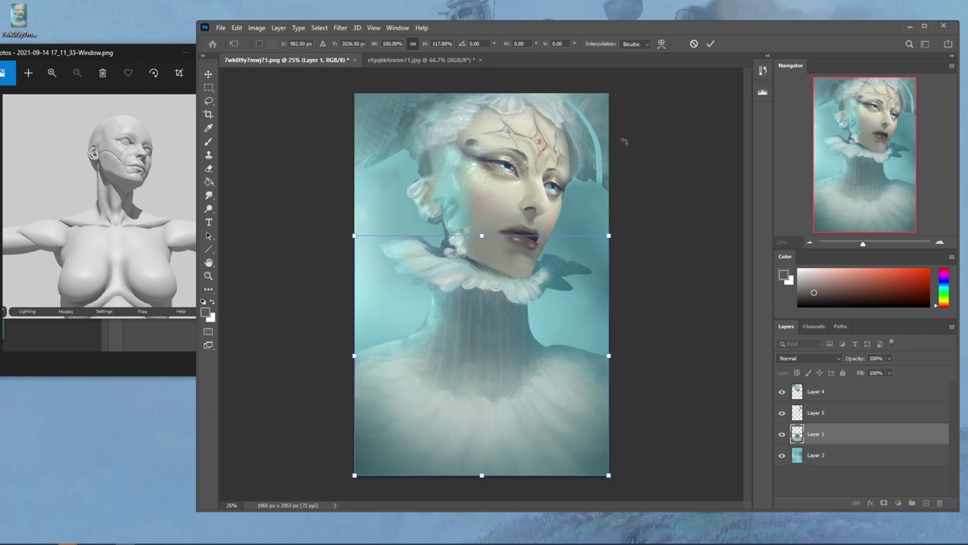
pyautogui.click(711, 43)
# Open Liquify on the neck and collar layer and push the neck's near side inward with a size 1800 brush
pyautogui.click(340, 28)
pyautogui.click(360, 135)
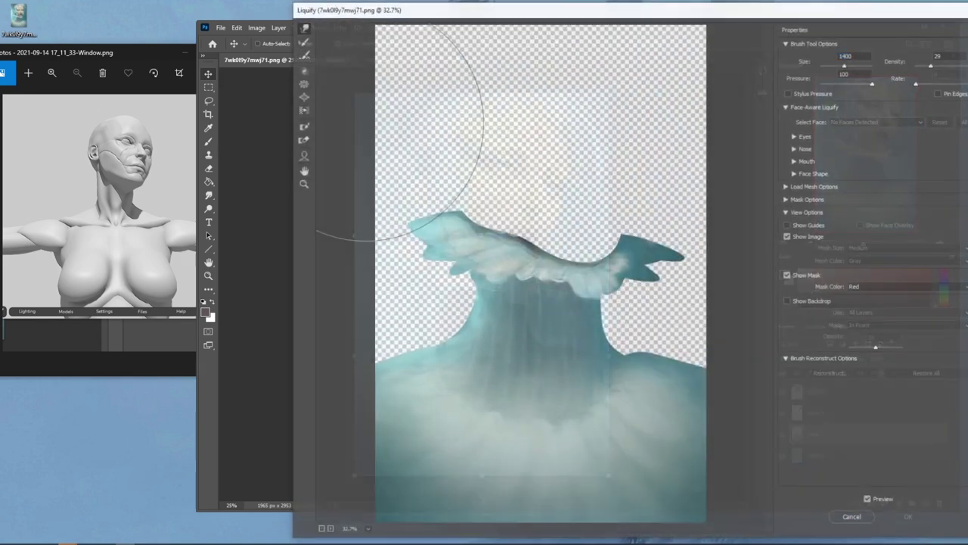
pyautogui.press(']')
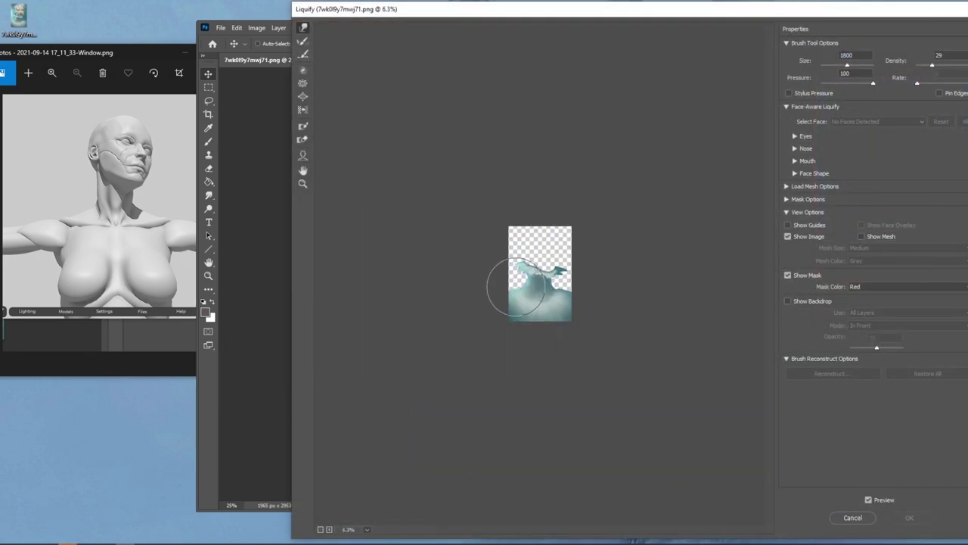
pyautogui.moveTo(519, 290)
pyautogui.mouseDown()
pyautogui.moveTo(517, 300)
pyautogui.moveTo(526, 288)
pyautogui.moveTo(577, 296)
pyautogui.moveTo(564, 301)
pyautogui.moveTo(556, 286)
pyautogui.mouseUp()
pyautogui.press('[')
pyautogui.press('[')
pyautogui.press('[')
pyautogui.press('[')
pyautogui.press('[')
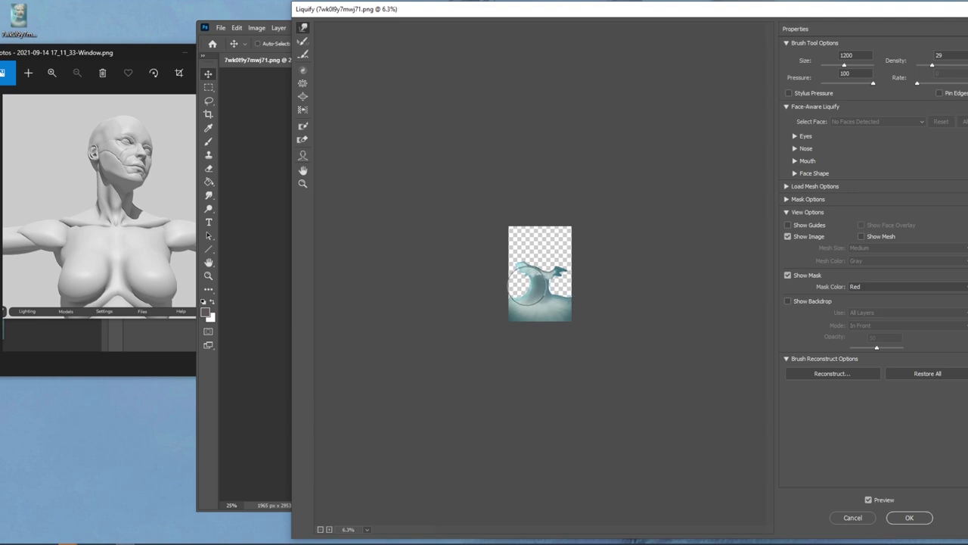
# Narrow both sides of the neck and reshape the shoulder slopes with Liquify brushes around size 1200, and apply the result
pyautogui.moveTo(526, 285)
pyautogui.mouseDown()
pyautogui.moveTo(525, 243)
pyautogui.moveTo(532, 285)
pyautogui.mouseUp()
pyautogui.press('[')
pyautogui.press('[')
pyautogui.press(']')
pyautogui.press(']')
pyautogui.press(']')
pyautogui.press(']')
pyautogui.press('[')
pyautogui.press('[')
pyautogui.press('[')
pyautogui.press('[')
pyautogui.press('[')
pyautogui.press('[')
pyautogui.press(']')
pyautogui.press(']')
pyautogui.press(']')
pyautogui.press(']')
pyautogui.press(']')
pyautogui.press(']')
pyautogui.press(']')
pyautogui.press(']')
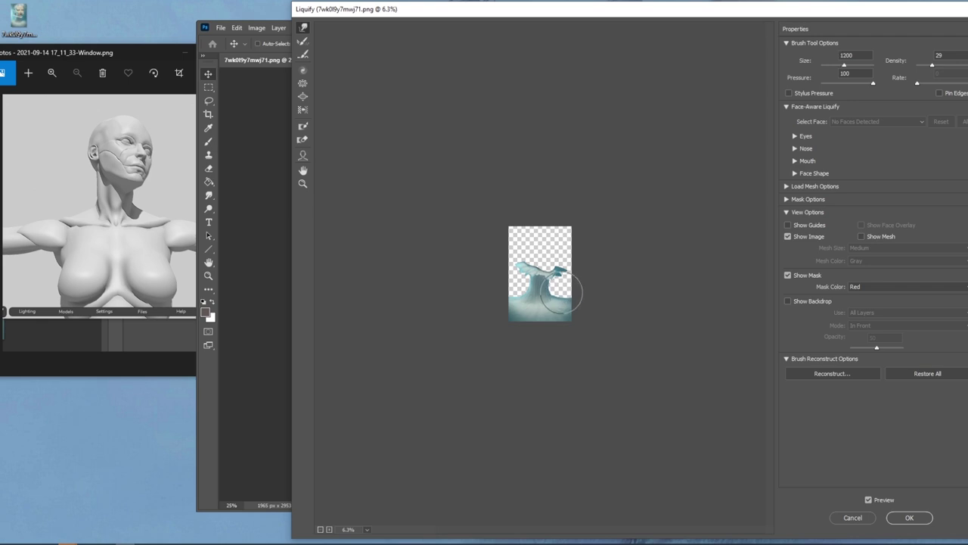
pyautogui.moveTo(571, 291); pyautogui.dragTo(581, 295)
pyautogui.press(']')
pyautogui.press(']')
pyautogui.click(913, 517)
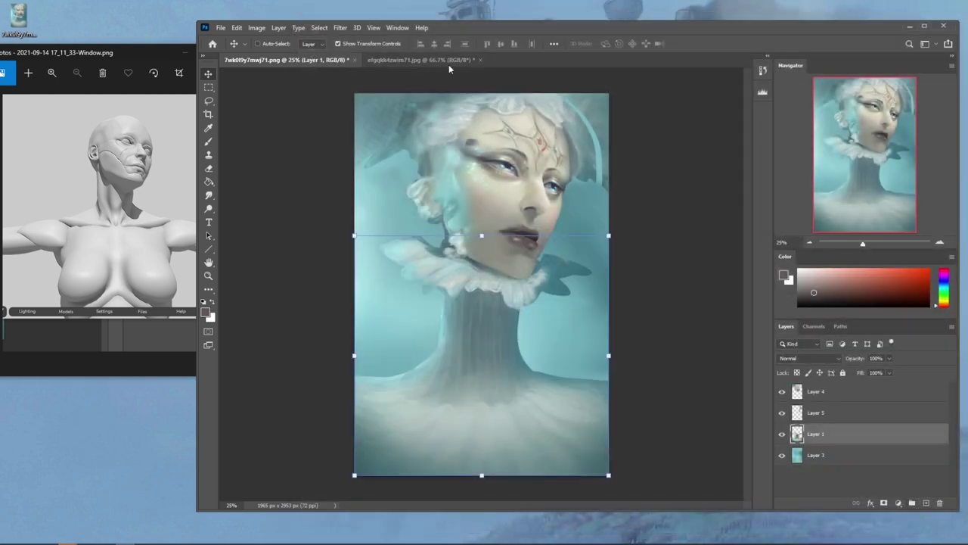
# Warp the neck and collar layer to raise the shoulder line and pull the near shoulder outward
pyautogui.click(341, 27)
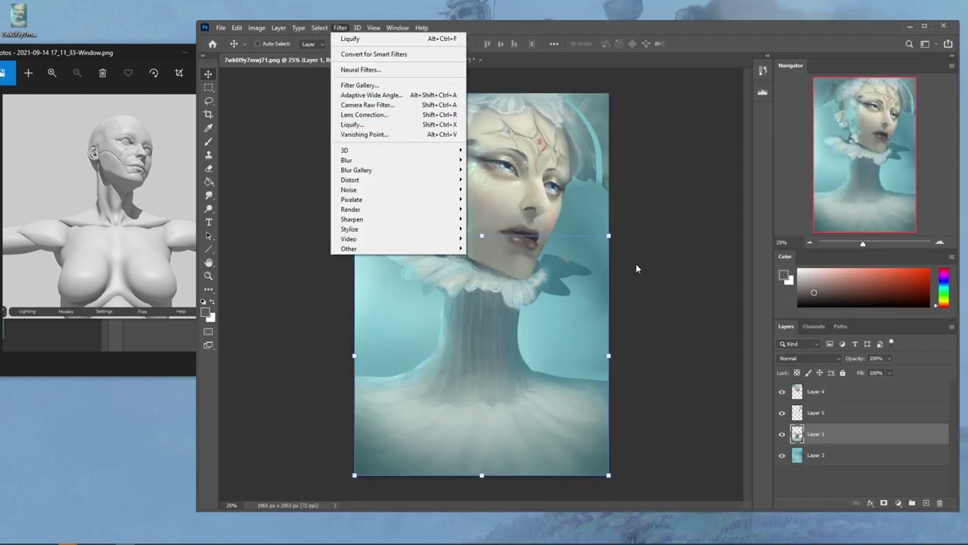
pyautogui.click(483, 235)
pyautogui.click(662, 44)
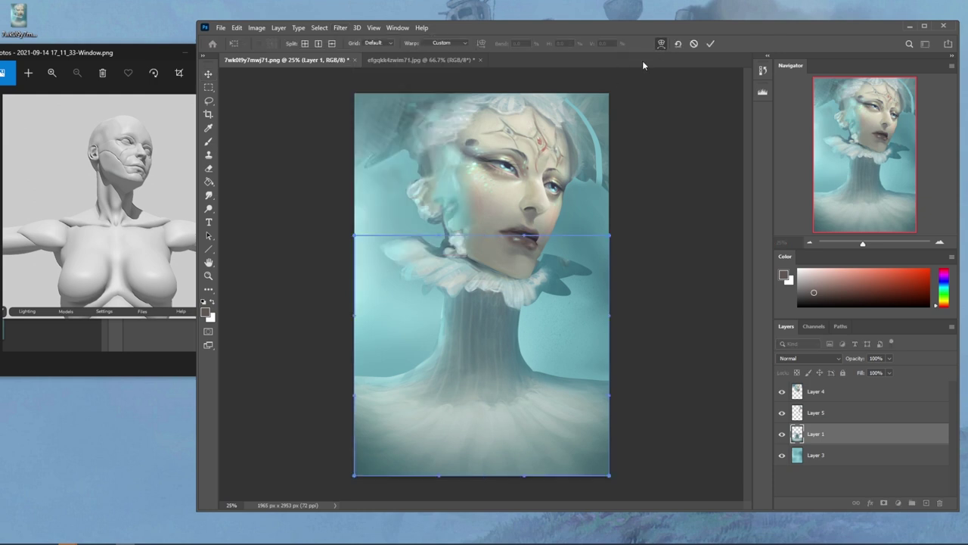
pyautogui.moveTo(419, 383); pyautogui.dragTo(419, 371)
pyautogui.moveTo(530, 384); pyautogui.dragTo(540, 378)
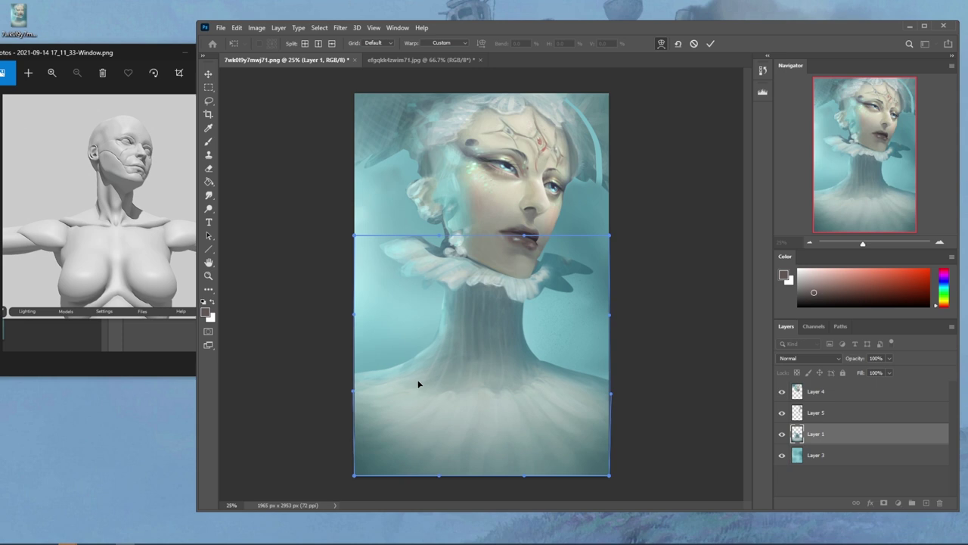
pyautogui.moveTo(567, 383)
pyautogui.mouseDown()
pyautogui.moveTo(587, 383)
pyautogui.moveTo(563, 382)
pyautogui.mouseUp()
pyautogui.moveTo(401, 373); pyautogui.dragTo(387, 366)
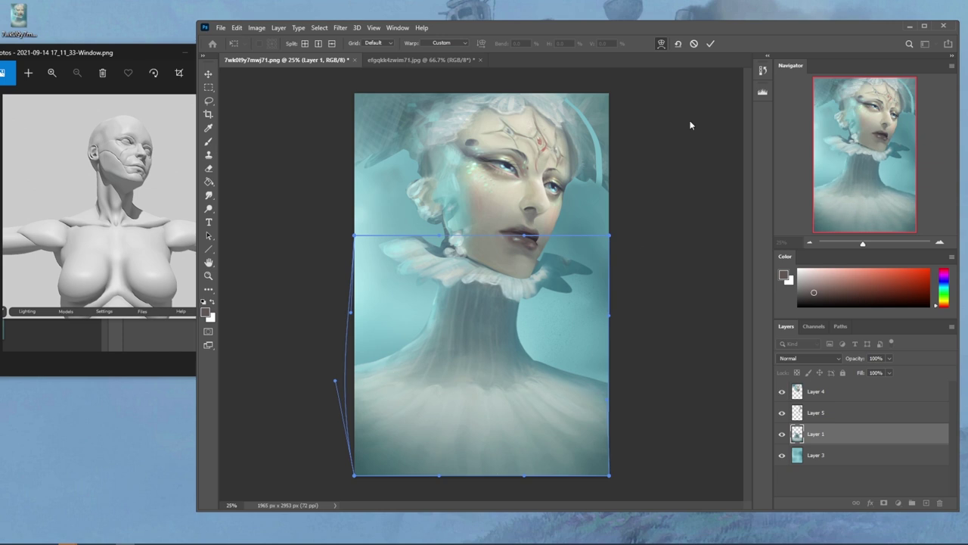
pyautogui.click(711, 43)
pyautogui.press('b')
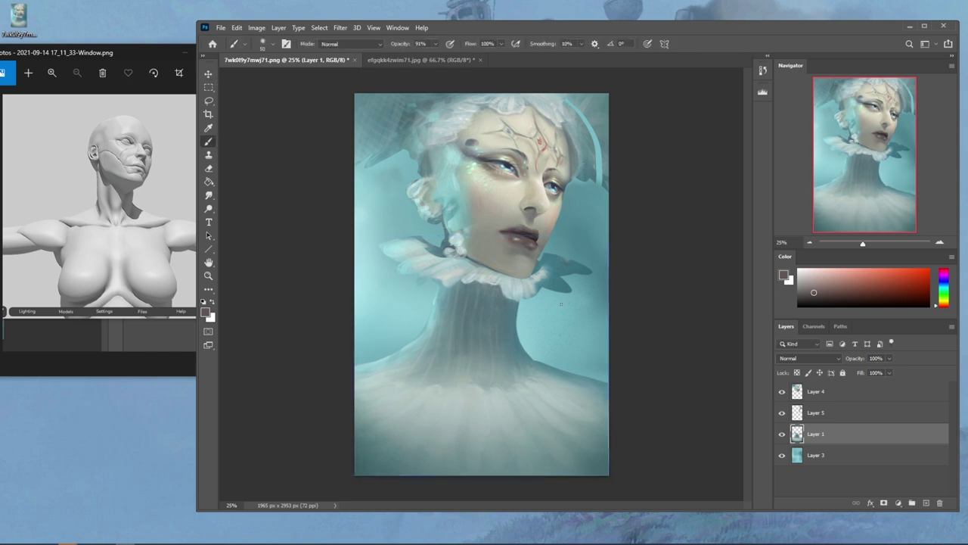
# Rotate the neck and collar layer slightly counterclockwise and shift it a little toward the far side of the face
pyautogui.press('v')
pyautogui.hotkey('ctrl', 't')
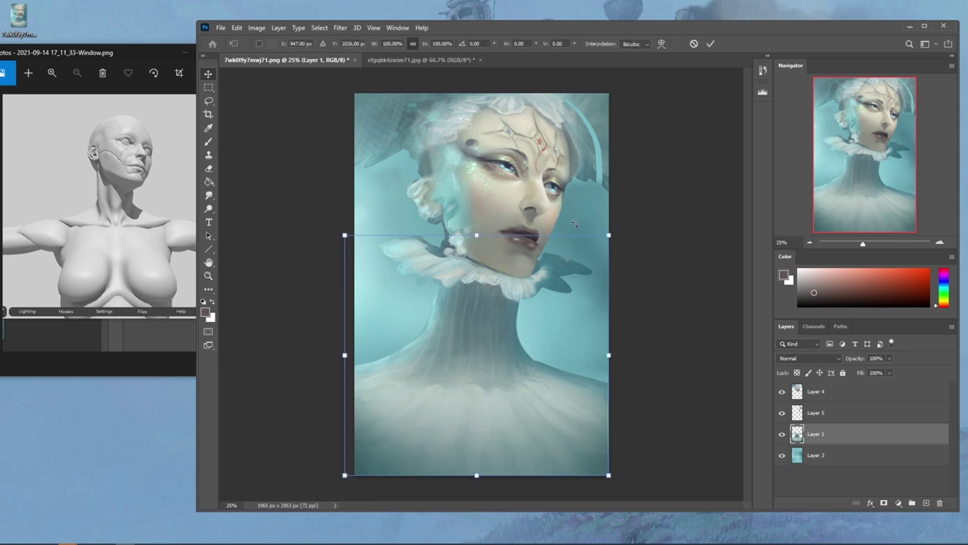
pyautogui.moveTo(576, 219); pyautogui.dragTo(569, 216)
pyautogui.moveTo(473, 328); pyautogui.dragTo(480, 329)
pyautogui.click(711, 43)
# Paint over the gaps along the garment's lower canvas edges with sampled dark teal and a size 500 brush
pyautogui.press('b')
pyautogui.keyDown('alt'); pyautogui.click(371, 440); pyautogui.keyUp('alt')
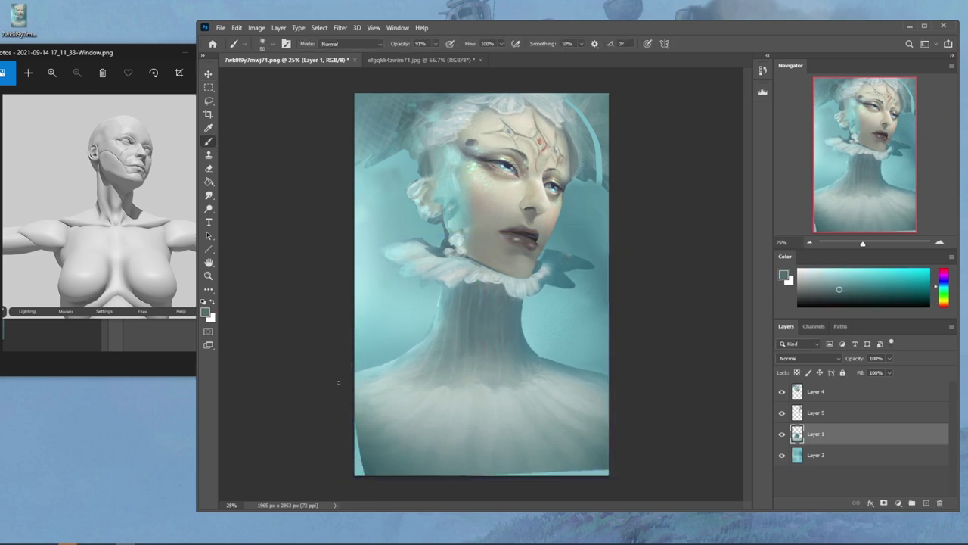
pyautogui.press(']')
pyautogui.press(']')
pyautogui.press(']')
pyautogui.press(']')
pyautogui.press(']')
pyautogui.press(']')
pyautogui.press(']')
pyautogui.press(']')
pyautogui.press(']')
pyautogui.press(']')
pyautogui.press(']')
pyautogui.press(']')
pyautogui.press(']')
pyautogui.press(']')
pyautogui.press(']')
pyautogui.moveTo(350, 449)
pyautogui.mouseDown()
pyautogui.moveTo(350, 471)
pyautogui.moveTo(378, 480)
pyautogui.moveTo(649, 479)
pyautogui.mouseUp()
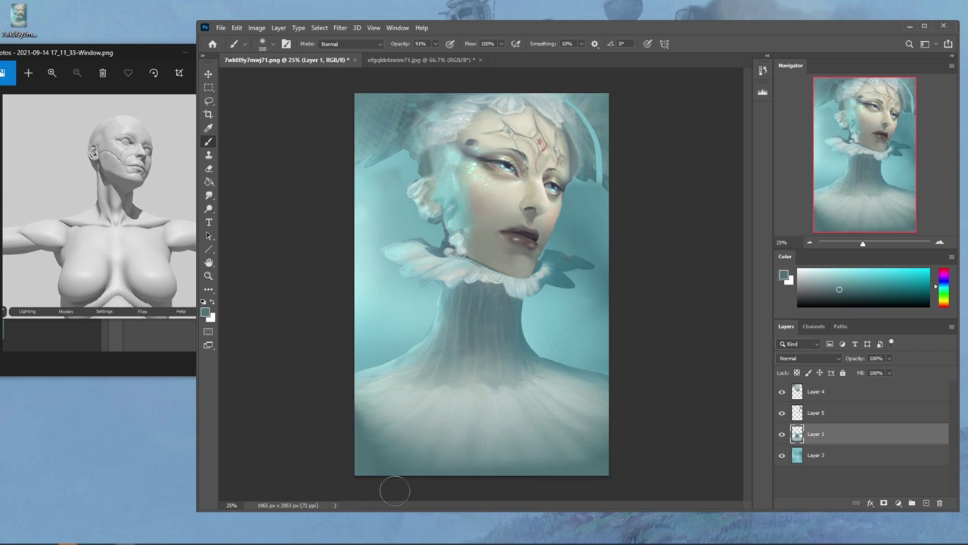
# Lighten the background on Layer 3 with Hue/Saturation, setting Lightness to +31
pyautogui.click(847, 454)
pyautogui.hotkey('ctrl', 'u')
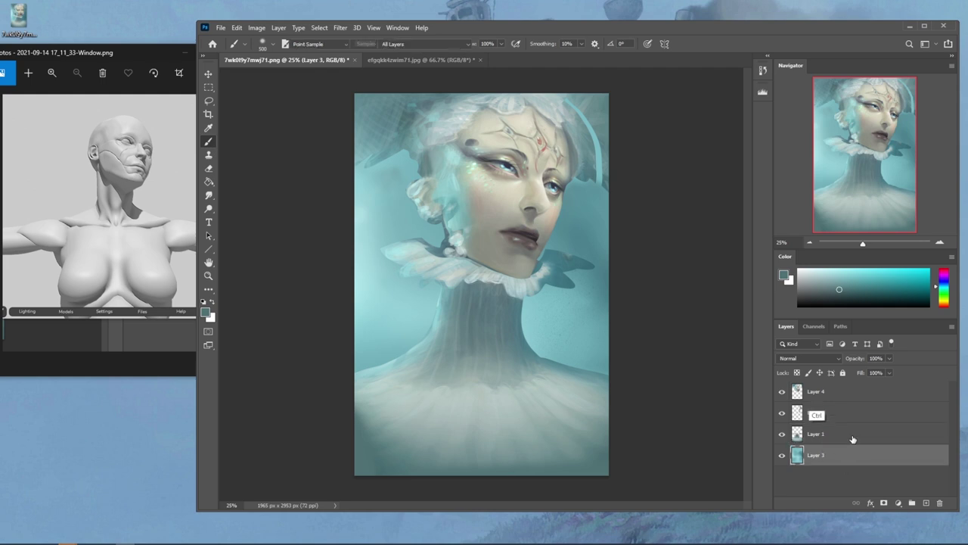
pyautogui.moveTo(804, 397); pyautogui.dragTo(822, 399)
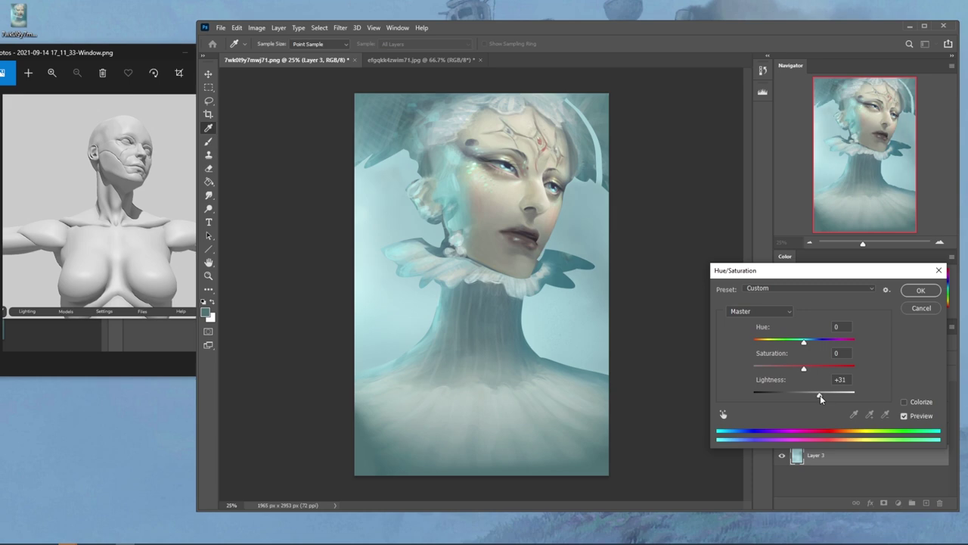
pyautogui.click(921, 291)
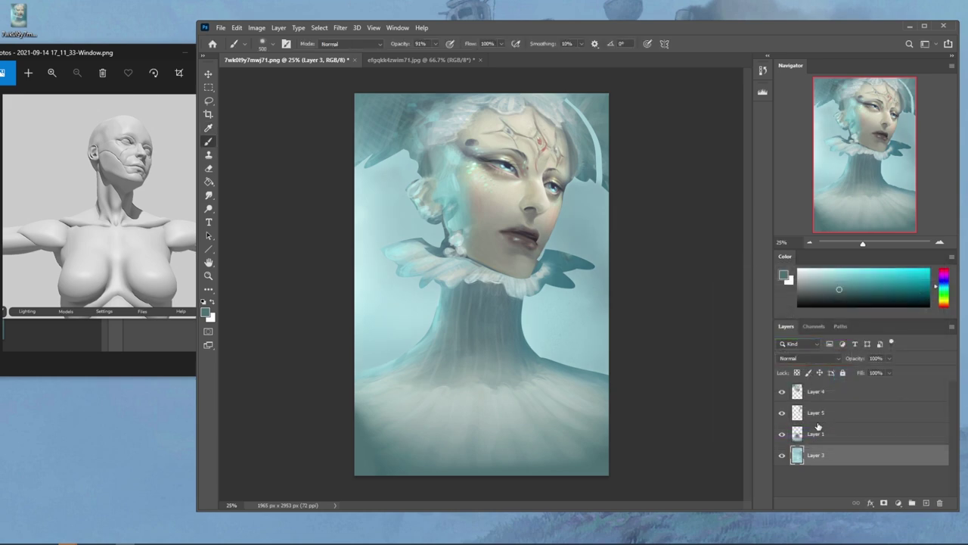
# Merge Layer 5 and Layer 4 down into Layer 1
pyautogui.rightClick(818, 428)
pyautogui.click(842, 410)
pyautogui.rightClick(829, 393)
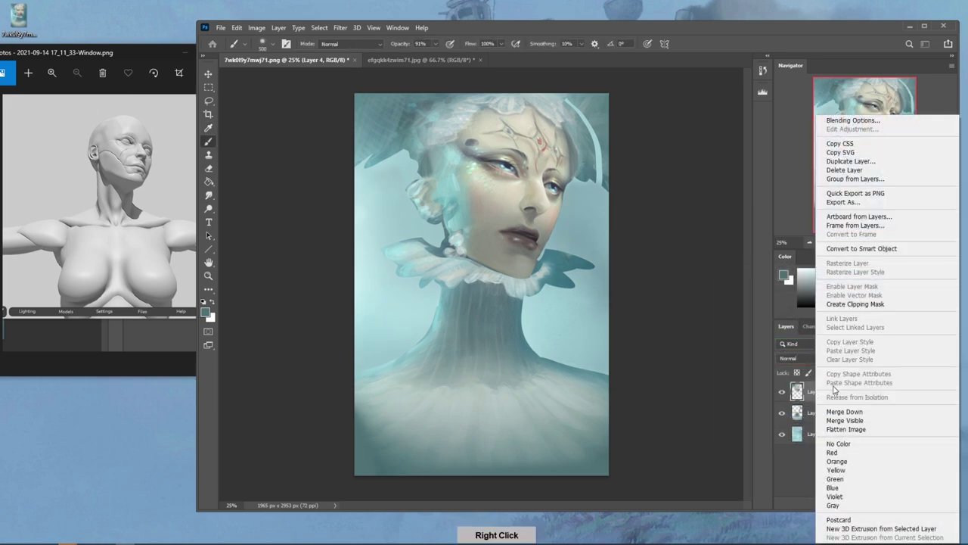
pyautogui.click(844, 411)
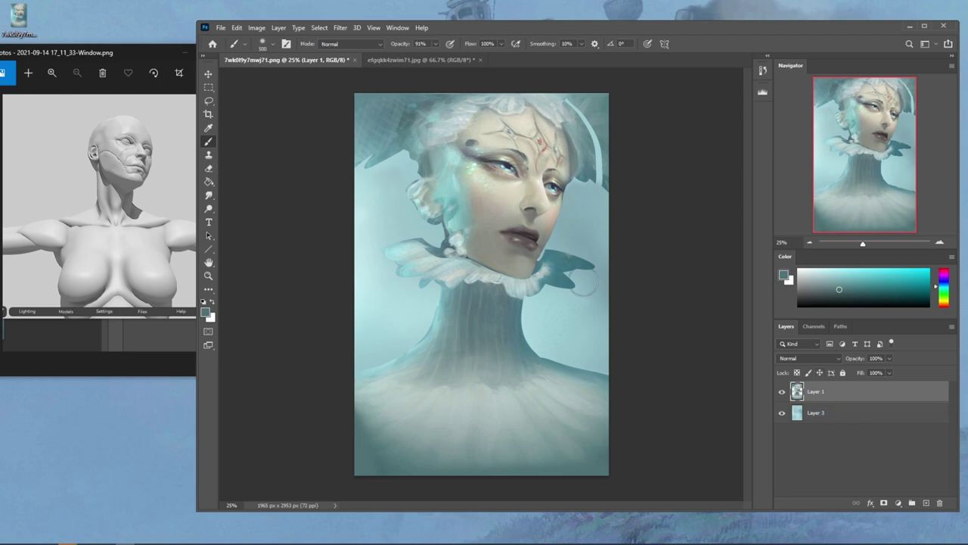
# Trim the dark far-side feathers and the near-side upper edge of the collar using freehand lasso selections, and deselect
pyautogui.press('l')
pyautogui.moveTo(538, 262)
pyautogui.mouseDown()
pyautogui.moveTo(595, 284)
pyautogui.moveTo(574, 245)
pyautogui.moveTo(540, 262)
pyautogui.mouseUp()
pyautogui.press('Delete')
pyautogui.click(660, 261)
pyautogui.moveTo(450, 252)
pyautogui.mouseDown()
pyautogui.moveTo(369, 261)
pyautogui.moveTo(422, 230)
pyautogui.moveTo(450, 251)
pyautogui.mouseUp()
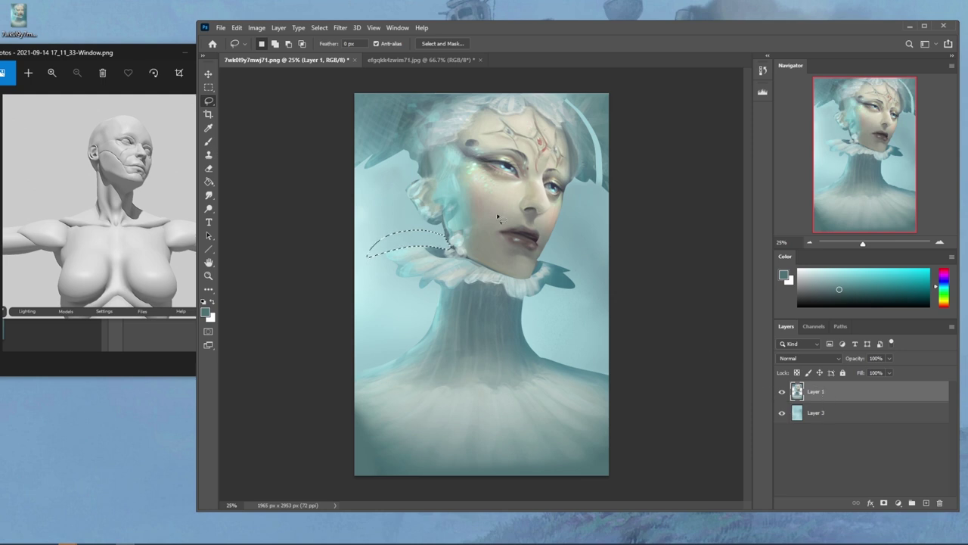
pyautogui.rightClick(516, 255)
pyautogui.click(552, 241)
pyautogui.press('b')
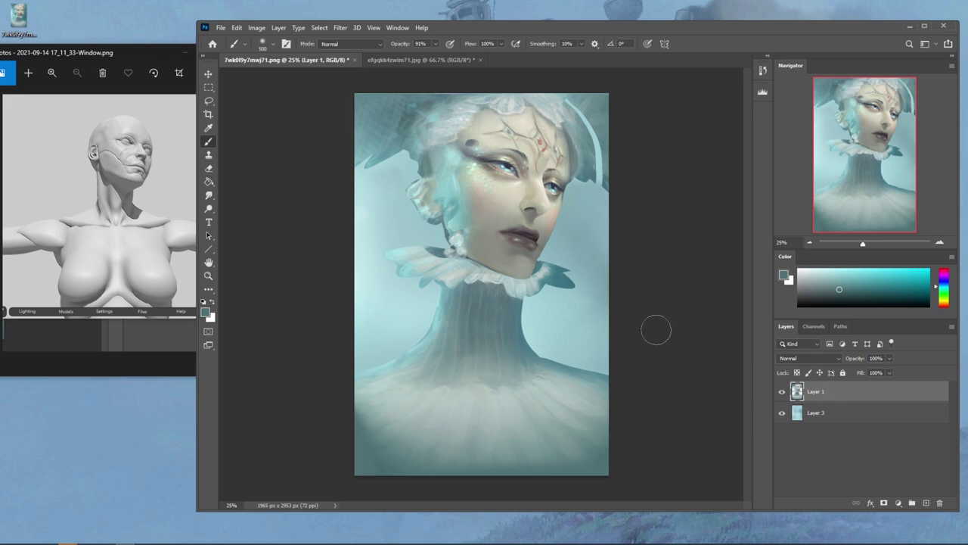
# Open Liquify on the merged figure and adjust the near eye with small warp brushes of about 100 to 200
pyautogui.click(340, 27)
pyautogui.click(374, 125)
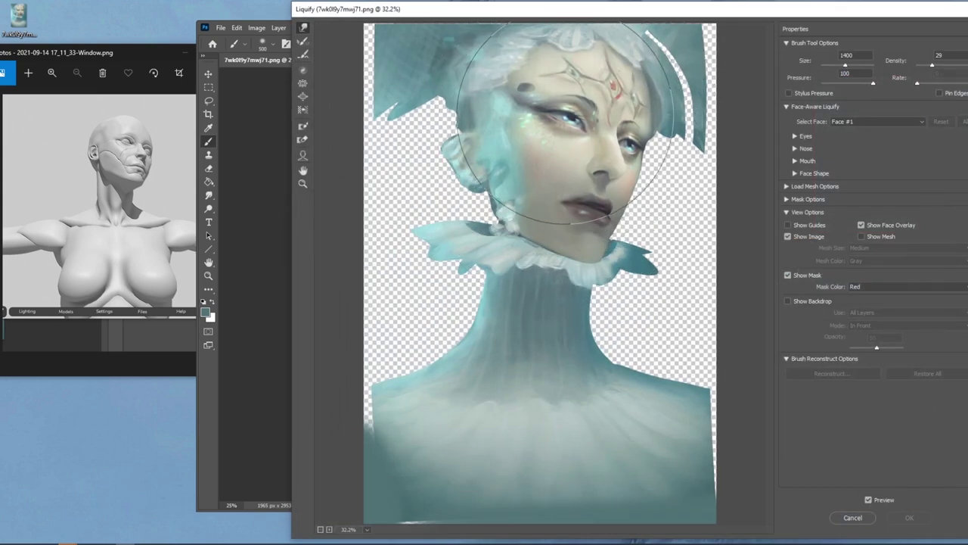
pyautogui.press('[')
pyautogui.press('[')
pyautogui.press('[')
pyautogui.press('[')
pyautogui.press('[')
pyautogui.press('[')
pyautogui.press('[')
pyautogui.press('[')
pyautogui.press('[')
pyautogui.press('[')
pyautogui.press('[')
pyautogui.moveTo(552, 117); pyautogui.dragTo(556, 117)
pyautogui.press('[')
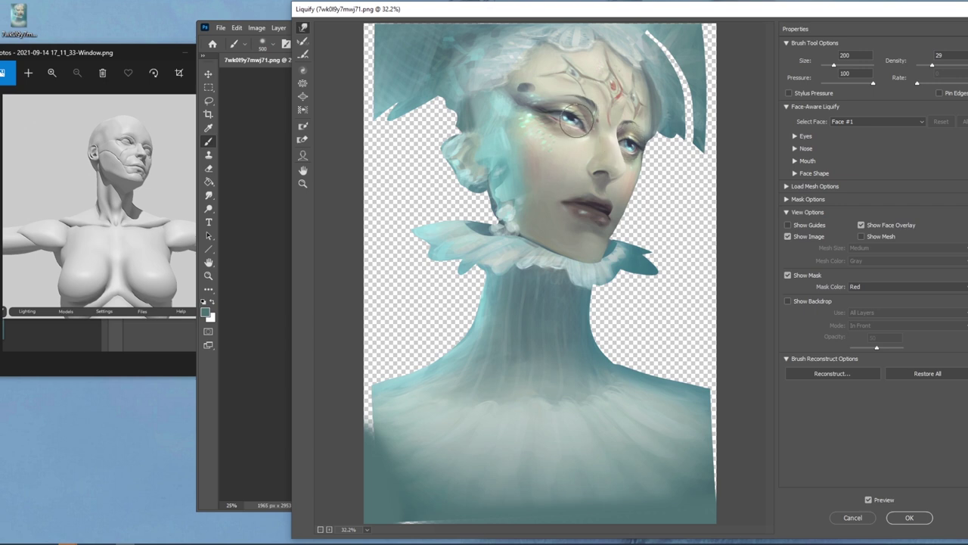
pyautogui.press('[')
pyautogui.press('[')
pyautogui.press('[')
pyautogui.press(']')
pyautogui.press(']')
pyautogui.press(']')
pyautogui.press(']')
pyautogui.press(']')
pyautogui.press(']')
pyautogui.press('[')
pyautogui.press('[')
pyautogui.press('[')
pyautogui.press('[')
pyautogui.press('[')
pyautogui.press('[')
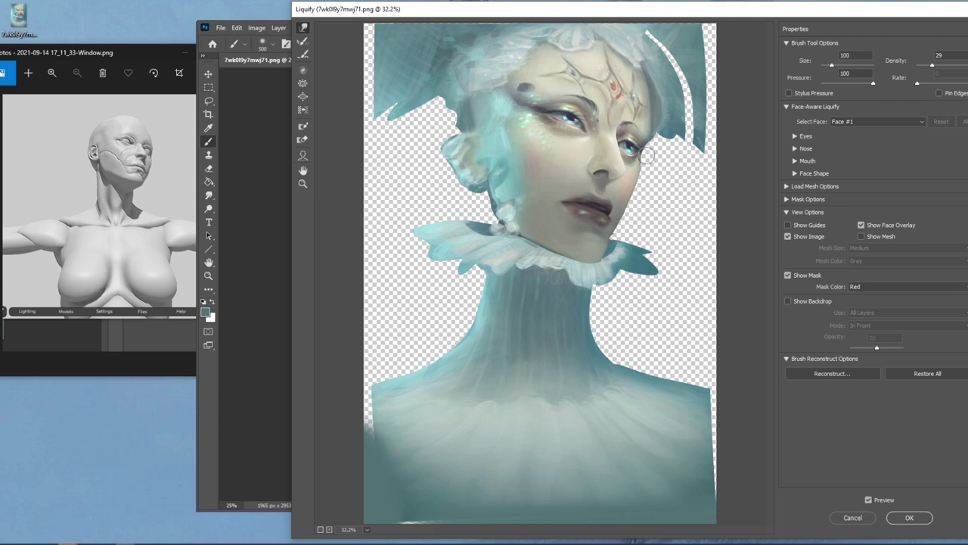
# Refine the outline of the far eye and cheek in Liquify, varying the brush from small sizes up to 500
pyautogui.press(']')
pyautogui.press(']')
pyautogui.press(']')
pyautogui.press('[')
pyautogui.press('[')
pyautogui.press('[')
pyautogui.press('[')
pyautogui.press(']')
pyautogui.press(']')
pyautogui.press(']')
pyautogui.press(']')
pyautogui.press(']')
pyautogui.press(']')
pyautogui.press(']')
pyautogui.press(']')
pyautogui.press(']')
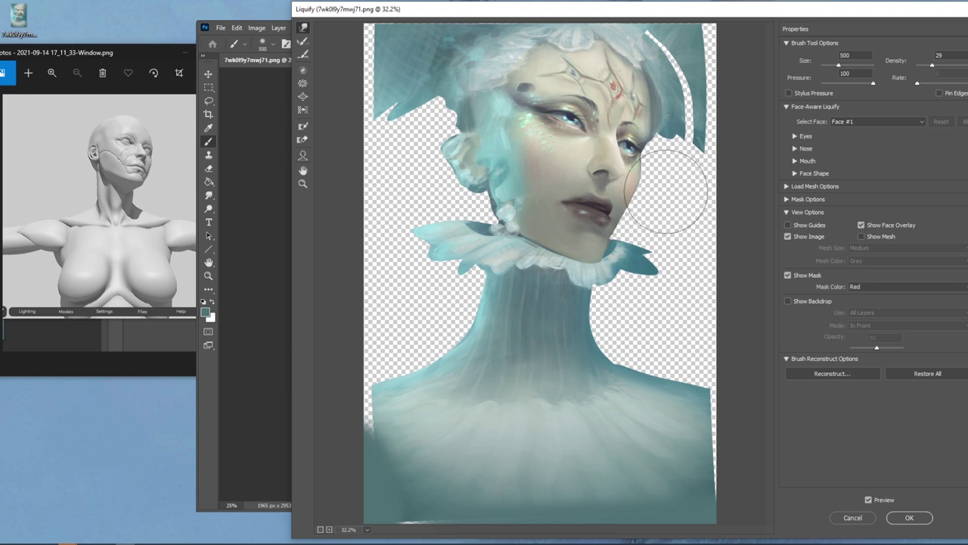
pyautogui.press('[')
pyautogui.press('[')
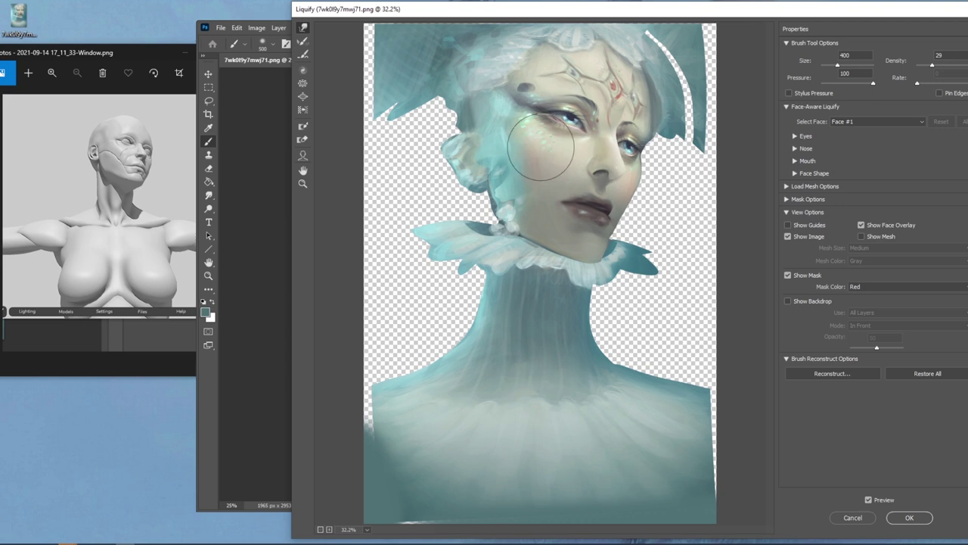
# Push the ear and its white ruffle inward toward the head with a size 500 Liquify brush
pyautogui.press('[')
pyautogui.press('[')
pyautogui.press('[')
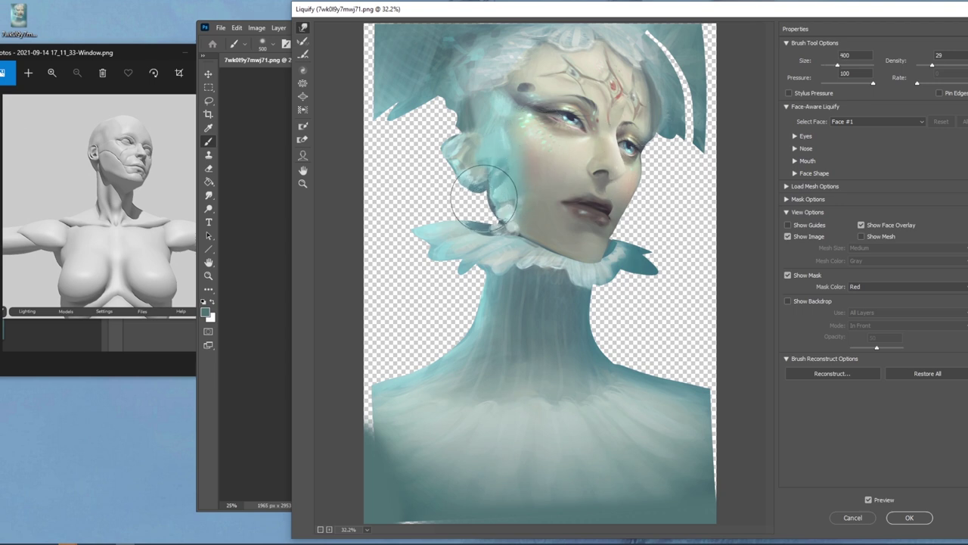
pyautogui.press(']')
pyautogui.press(']')
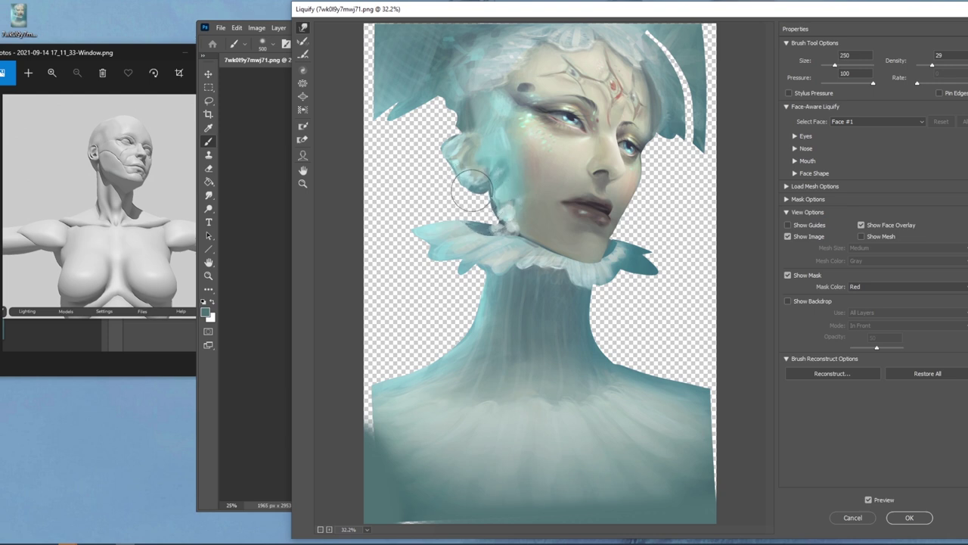
pyautogui.press(']')
pyautogui.press(']')
pyautogui.press(']')
pyautogui.press('[')
pyautogui.moveTo(436, 156)
pyautogui.mouseDown()
pyautogui.moveTo(445, 138)
pyautogui.moveTo(435, 140)
pyautogui.moveTo(444, 162)
pyautogui.moveTo(470, 188)
pyautogui.mouseUp()
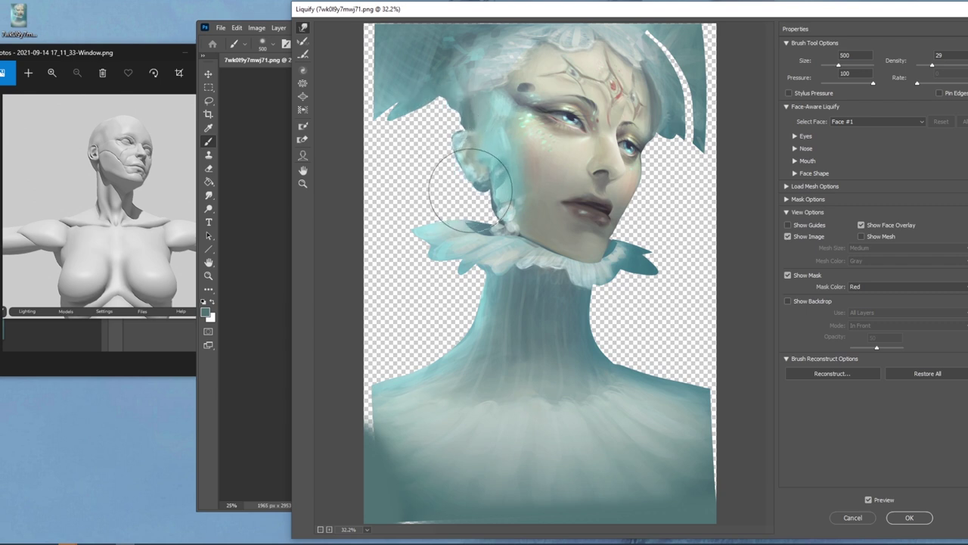
# Fine-tune the nose bridge and far eye with Liquify brushes from size 300 down to 90, and apply the changes
pyautogui.press('[')
pyautogui.press('[')
pyautogui.press('[')
pyautogui.press('[')
pyautogui.press('[')
pyautogui.press('[')
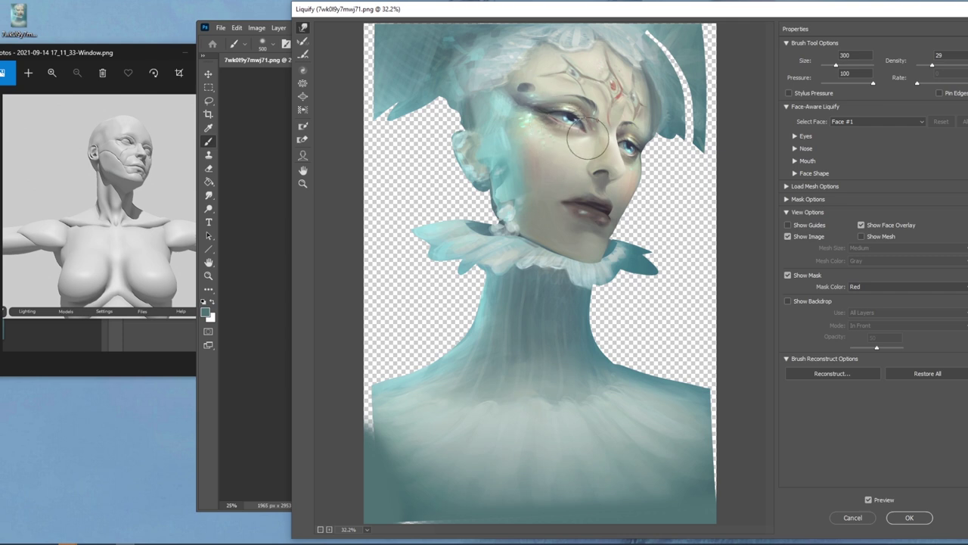
pyautogui.press('[')
pyautogui.press('[')
pyautogui.press('[')
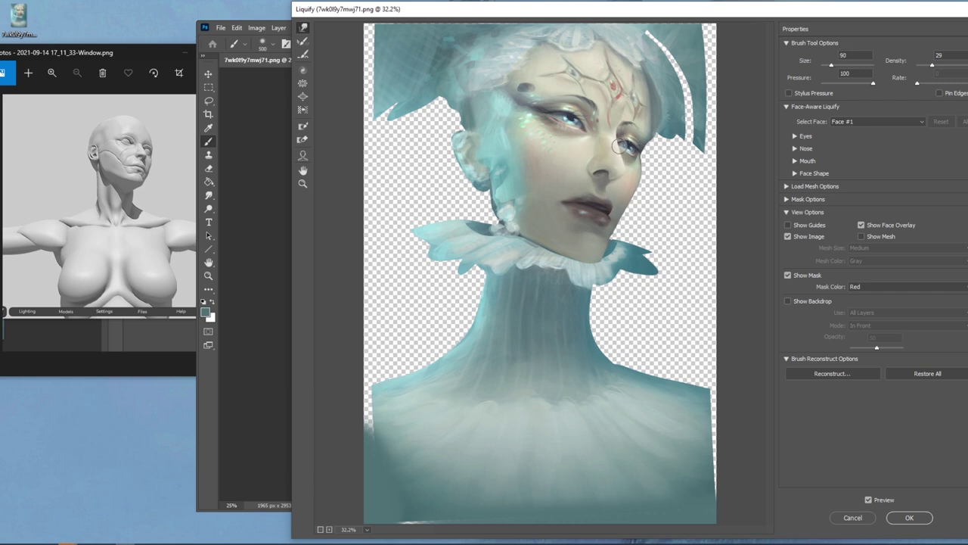
pyautogui.press(']')
pyautogui.press(']')
pyautogui.press(']')
pyautogui.press(']')
pyautogui.press(']')
pyautogui.click(900, 516)
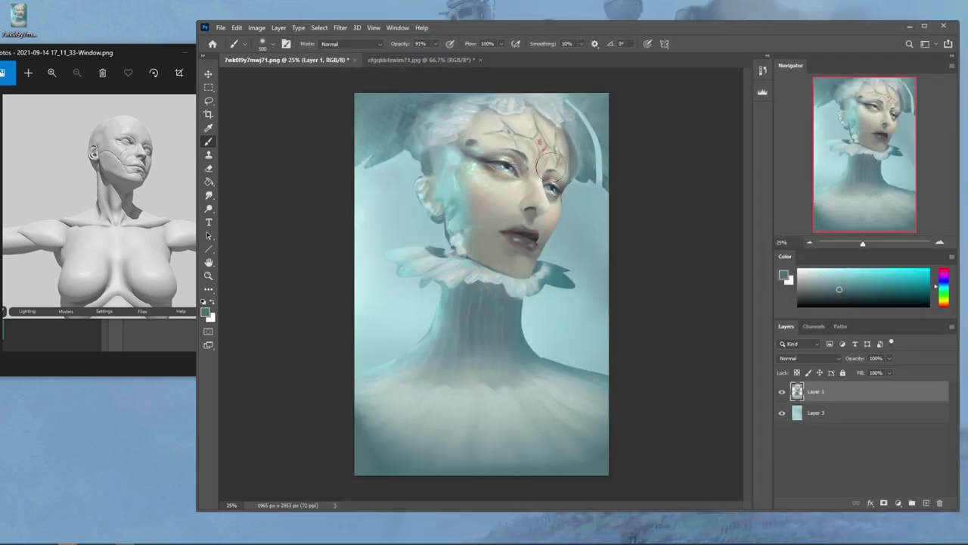
# Soften the eyebrows and nearby forehead lines with the Smudge tool at 6% strength
pyautogui.click(208, 196)
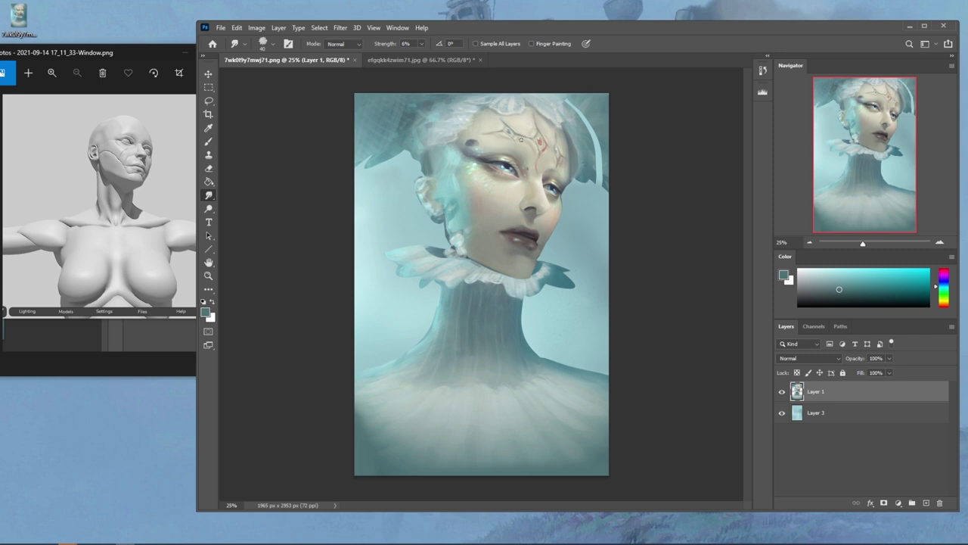
pyautogui.press('b')
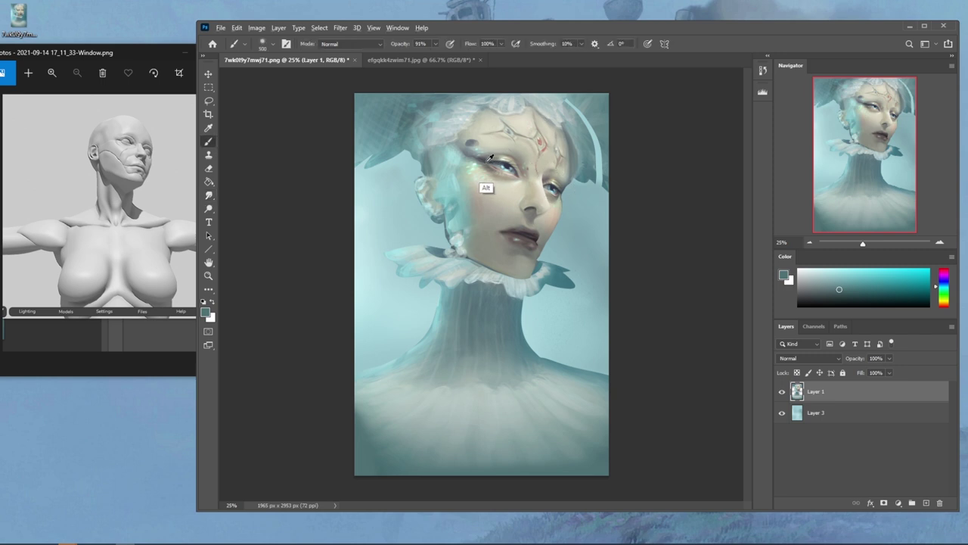
# Darken the eye sockets with a dark tone sampled near the eye, using a size 600 brush in Darken mode at 41% opacity
pyautogui.keyDown('alt'); pyautogui.click(492, 186); pyautogui.keyUp('alt')
pyautogui.click(348, 43)
pyautogui.click(348, 92)
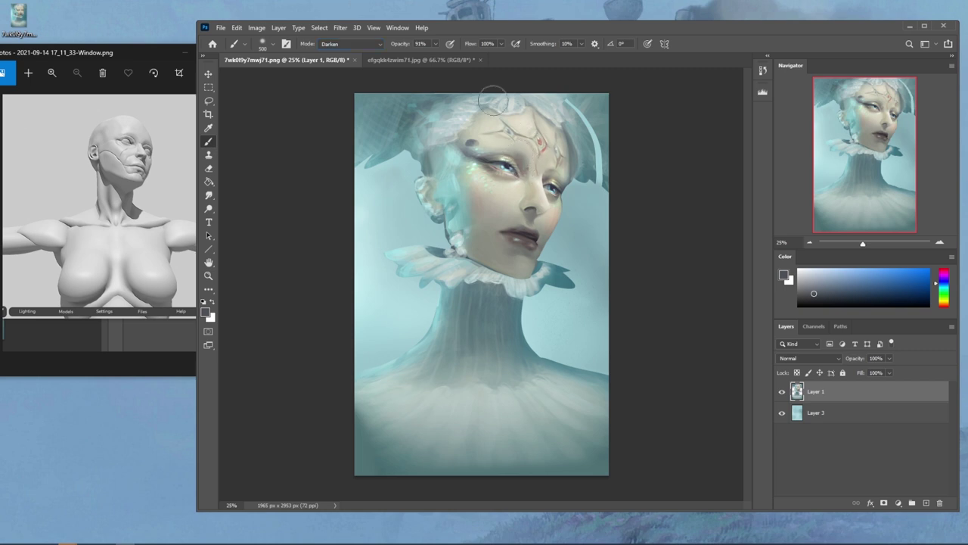
pyautogui.click(435, 44)
pyautogui.click(412, 55)
pyautogui.press(']')
pyautogui.press(']')
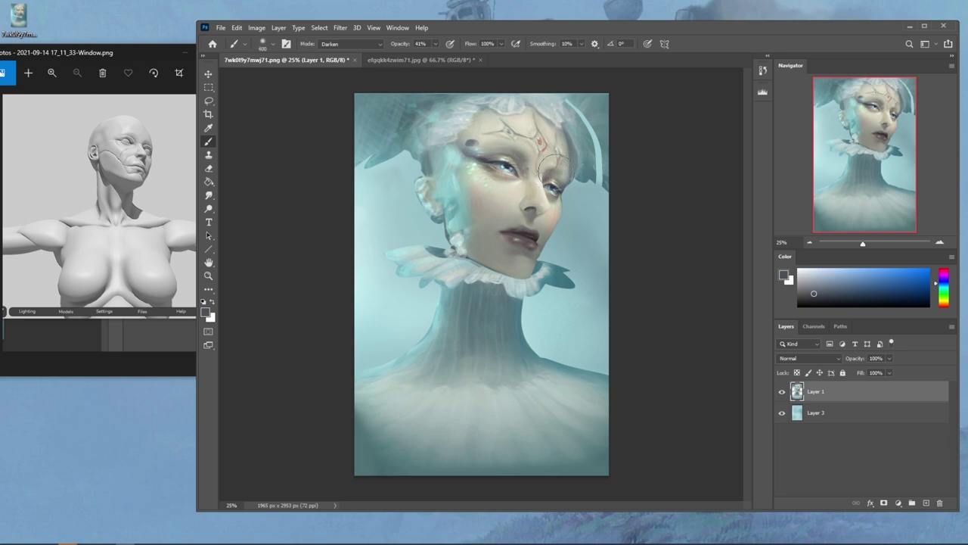
# Soften the brow and eyelid area with a sampled pale skin tone, returning the brush to Normal mode
pyautogui.keyDown('alt'); pyautogui.click(493, 143); pyautogui.keyUp('alt')
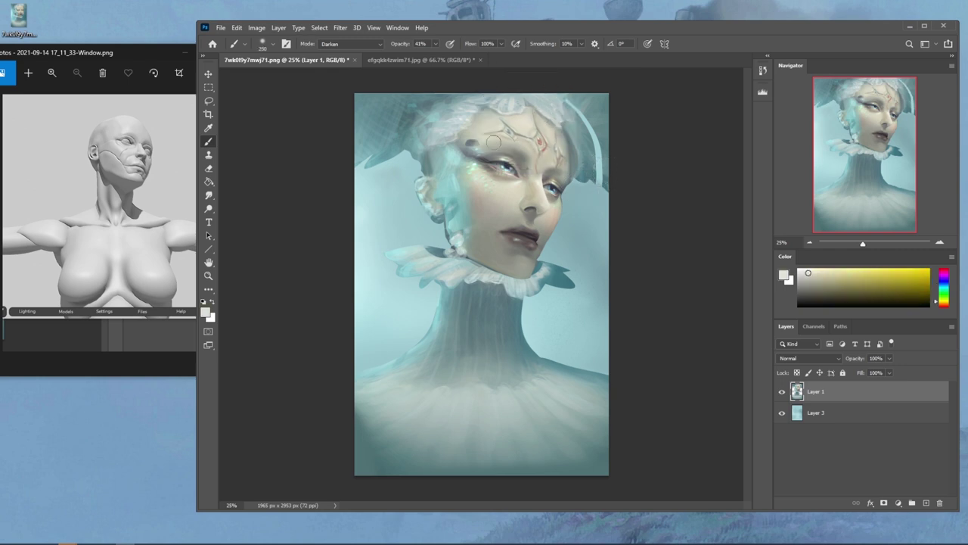
pyautogui.click(349, 43)
pyautogui.click(357, 47)
# Lasso both eyes, copy them onto a new layer, and shift the copy slightly across the face
pyautogui.press('l')
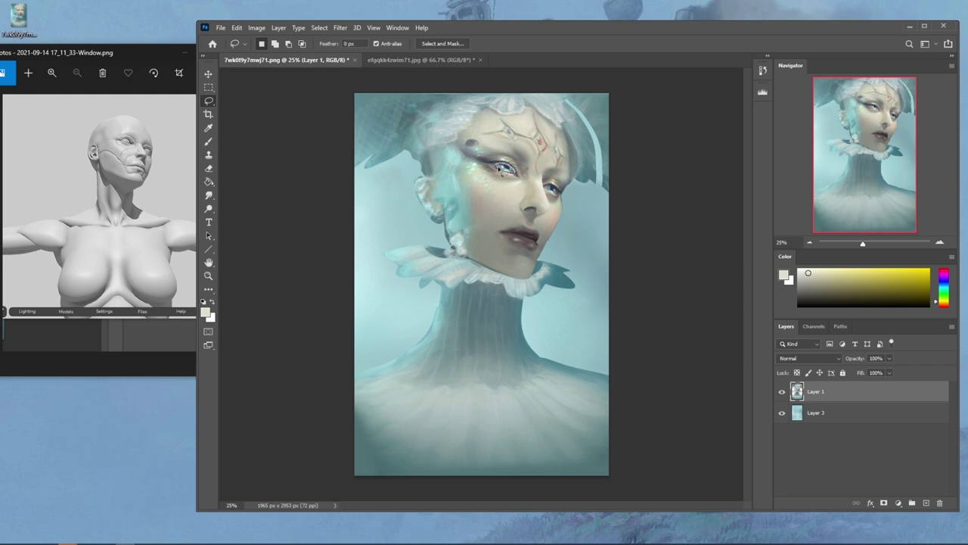
pyautogui.press('shift')
pyautogui.moveTo(554, 195)
pyautogui.mouseDown()
pyautogui.moveTo(564, 194)
pyautogui.moveTo(557, 198)
pyautogui.mouseUp()
pyautogui.press('ctrl')
pyautogui.hotkey('ctrl', 'j')
pyautogui.moveTo(521, 156); pyautogui.dragTo(514, 157)
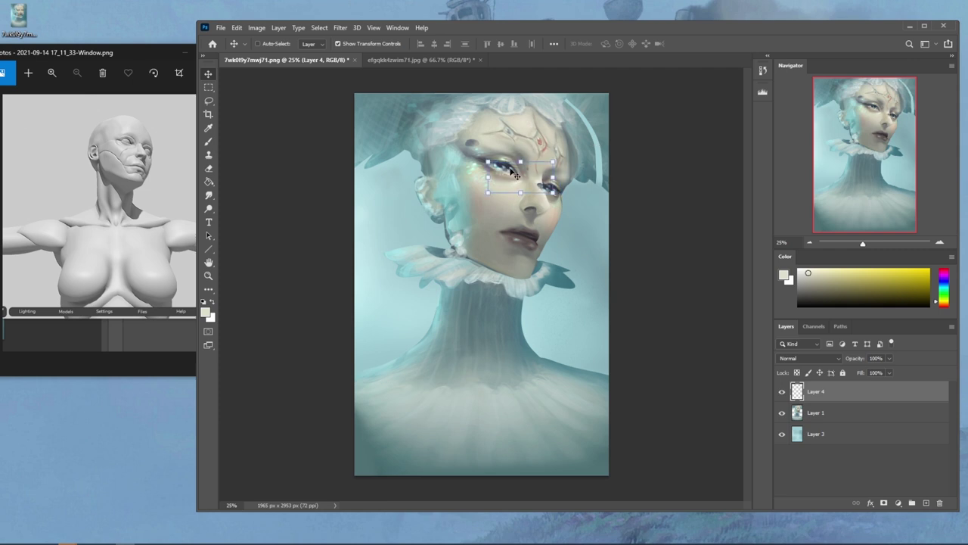
# Hide the copied eyes and paint over the original eyes on Layer 1 with sampled tones at 56% brush opacity
pyautogui.click(782, 391)
pyautogui.click(817, 412)
pyautogui.press('b')
pyautogui.keyDown('alt'); pyautogui.click(503, 163); pyautogui.keyUp('alt')
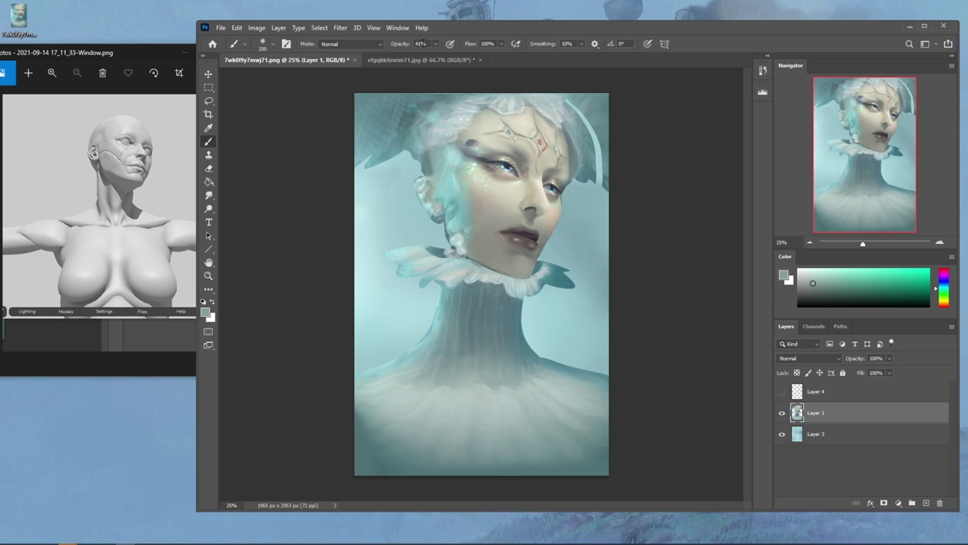
pyautogui.moveTo(442, 57); pyautogui.dragTo(477, 58)
pyautogui.keyDown('alt'); pyautogui.click(497, 189); pyautogui.keyUp('alt')
pyautogui.keyDown('alt'); pyautogui.click(502, 190); pyautogui.keyUp('alt')
pyautogui.moveTo(435, 43); pyautogui.dragTo(415, 56)
pyautogui.press(']')
pyautogui.press(']')
pyautogui.press(']')
pyautogui.moveTo(497, 164); pyautogui.dragTo(507, 167)
# Show the copied eyes again, adjust their placement, and clean up the layer's edges with the Eraser
pyautogui.click(782, 391)
pyautogui.press('v')
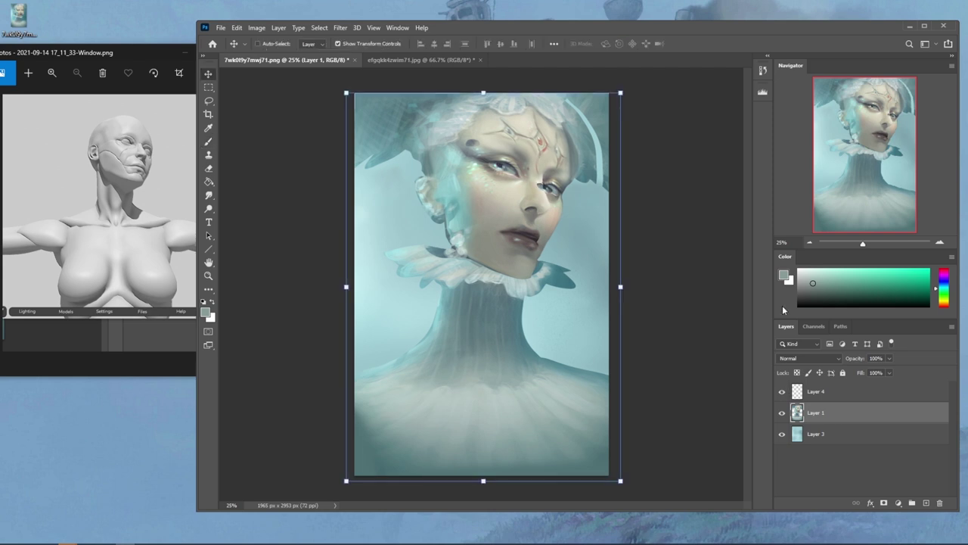
pyautogui.click(837, 391)
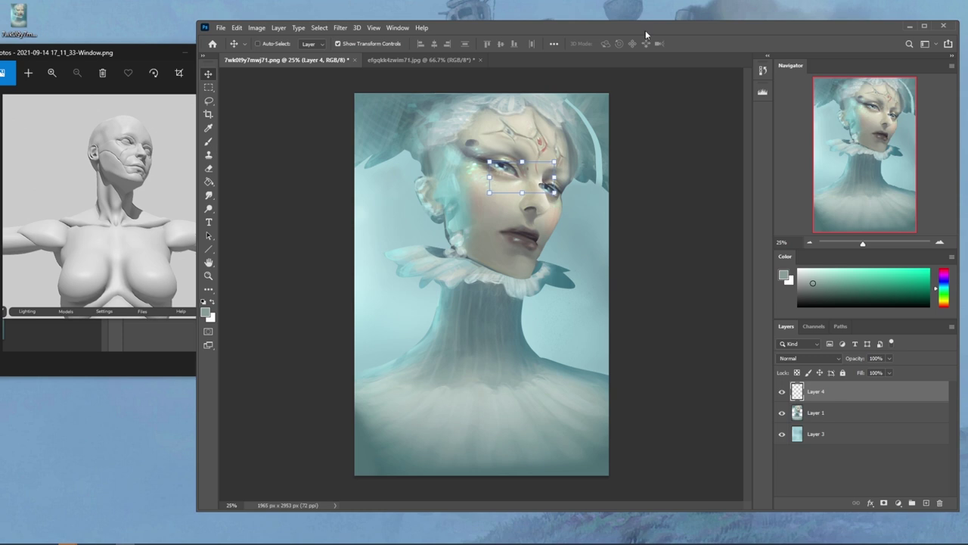
pyautogui.press('e')
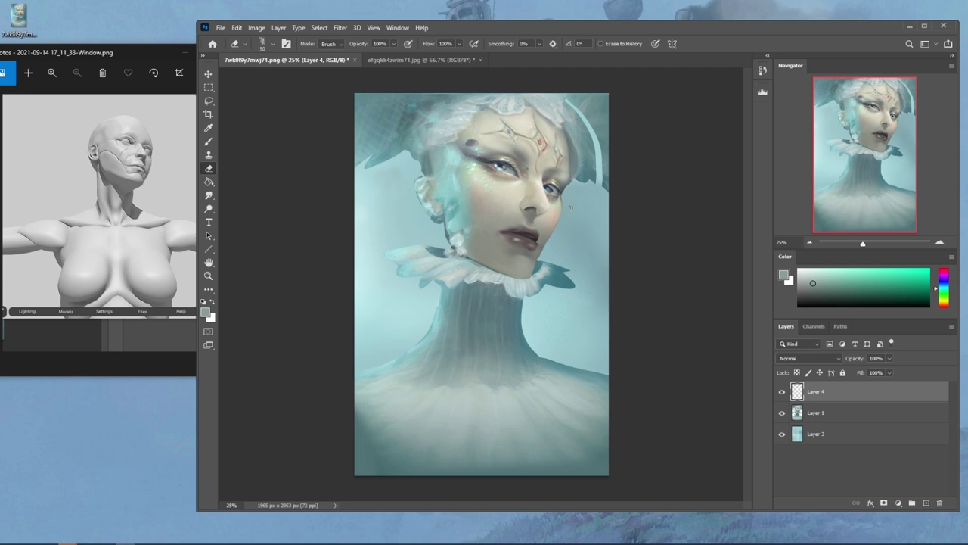
# Choose a bright red brush colour and add empty layers above Layer 4 and above Layer 1
pyautogui.click(944, 270)
pyautogui.click(929, 270)
pyautogui.click(926, 503)
pyautogui.press('b')
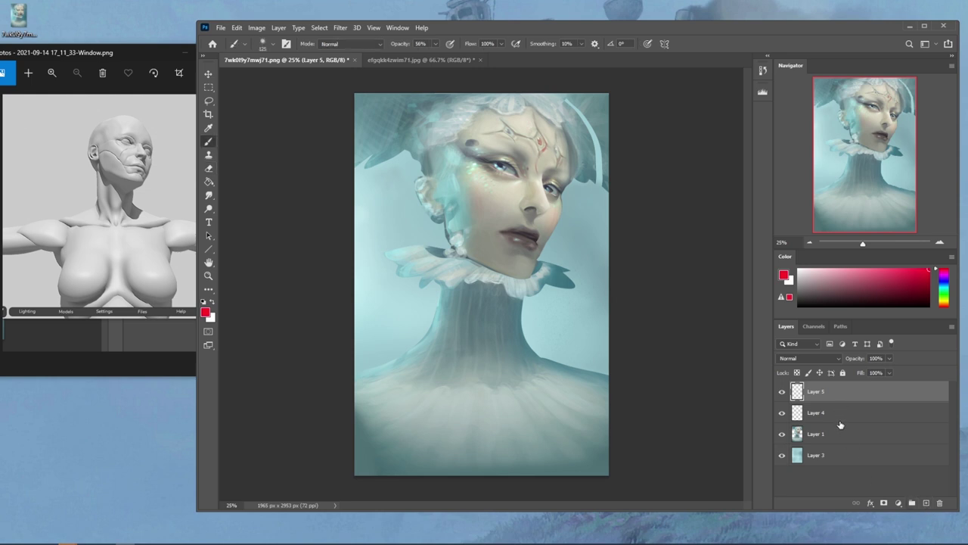
pyautogui.hotkey('alt', '[')
pyautogui.hotkey('alt', '[')
pyautogui.hotkey('ctrl', 'shift', 'alt', 'n')
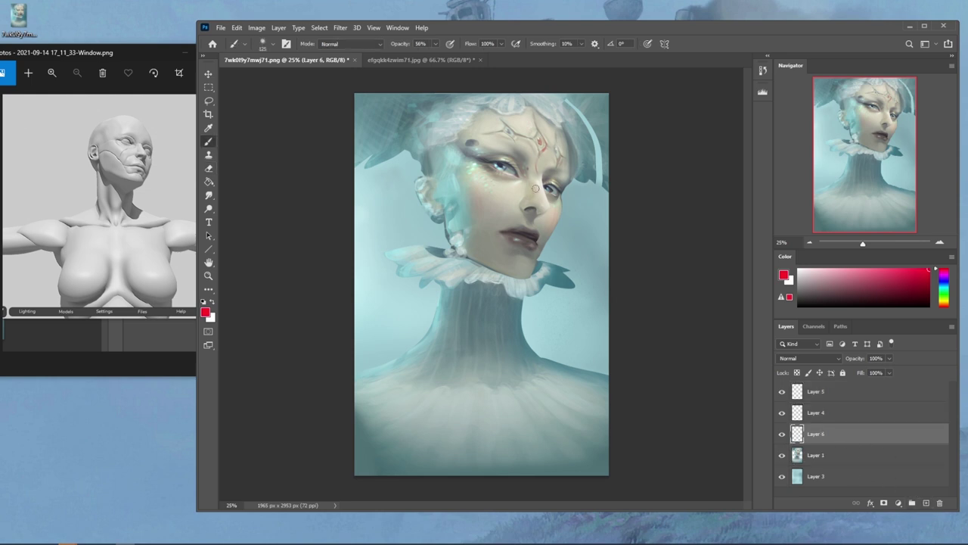
# Sketch red direction arrows across the face and up through the head, plus guide lines along both sides of the neck
pyautogui.moveTo(454, 265); pyautogui.dragTo(665, 151)
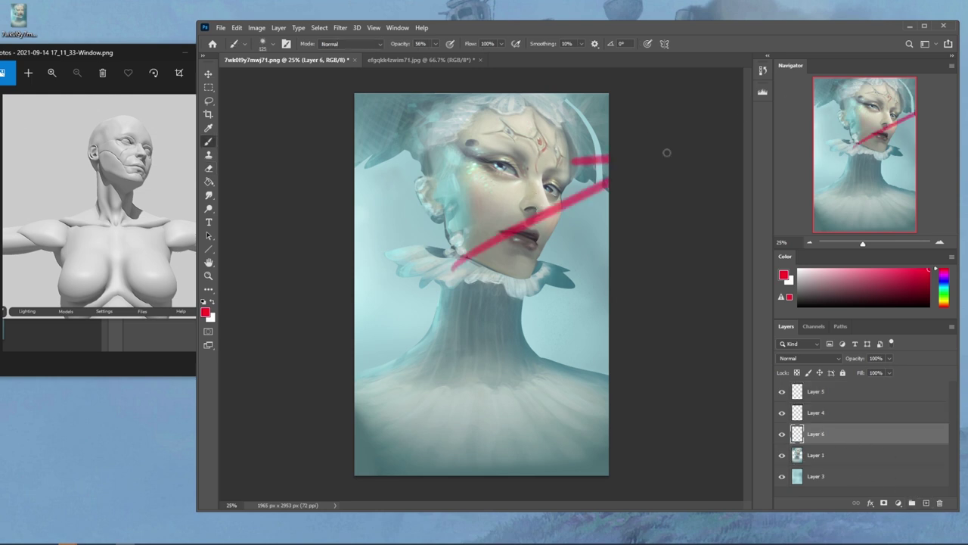
pyautogui.moveTo(516, 162)
pyautogui.mouseDown()
pyautogui.moveTo(386, 281)
pyautogui.moveTo(488, 234)
pyautogui.mouseUp()
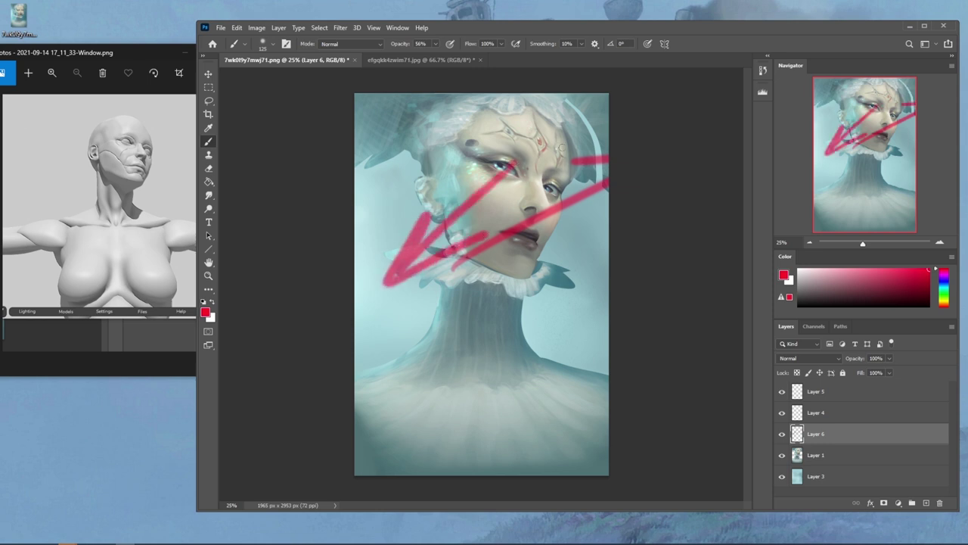
pyautogui.moveTo(473, 373)
pyautogui.mouseDown()
pyautogui.moveTo(536, 110)
pyautogui.moveTo(488, 144)
pyautogui.moveTo(554, 149)
pyautogui.mouseUp()
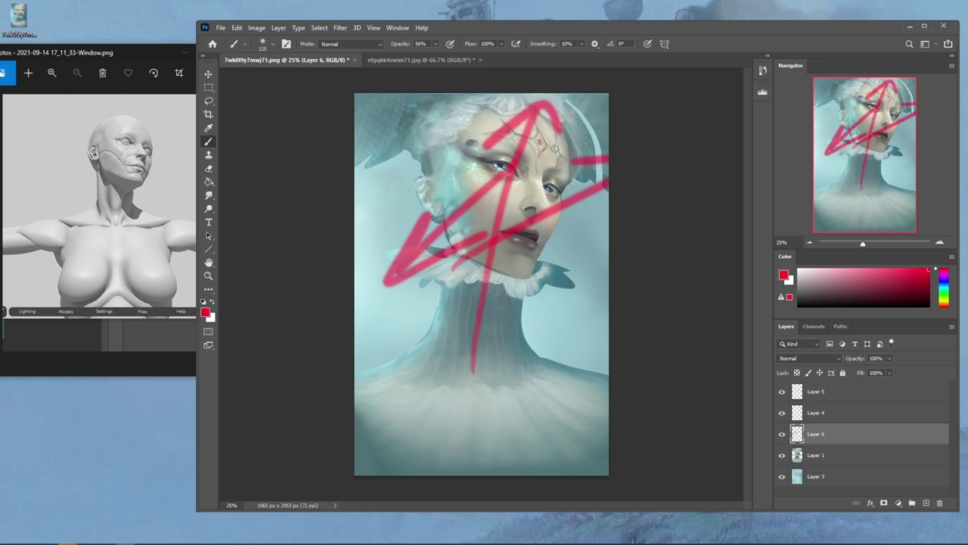
pyautogui.moveTo(515, 279); pyautogui.dragTo(535, 380)
pyautogui.moveTo(478, 265)
pyautogui.mouseDown()
pyautogui.moveTo(447, 333)
pyautogui.moveTo(392, 384)
pyautogui.mouseUp()
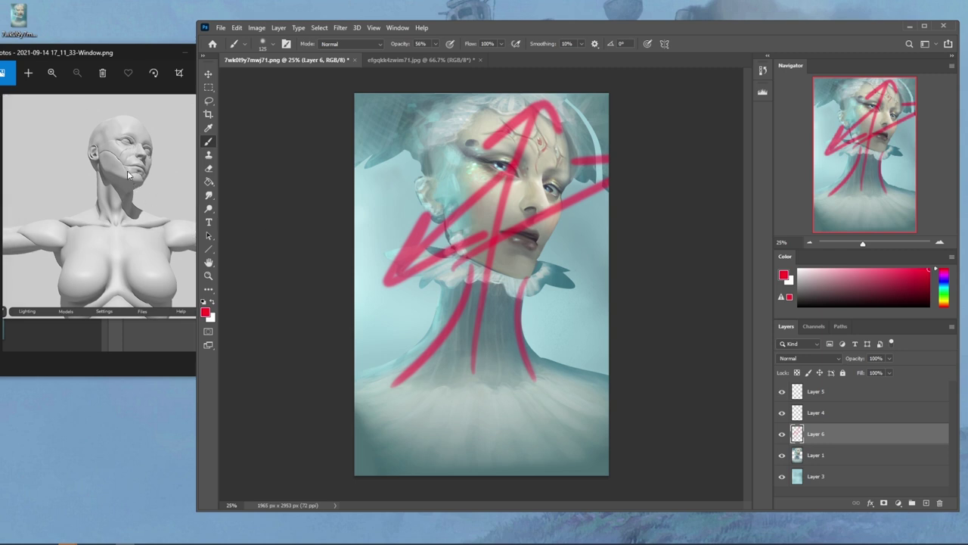
# Undo all the red guide strokes over the face and neck
pyautogui.hotkey('ctrl', 'z')
pyautogui.hotkey('ctrl', 'z')
pyautogui.hotkey('ctrl', 'z')
pyautogui.hotkey('ctrl', 'z')
pyautogui.hotkey('ctrl', 'z')
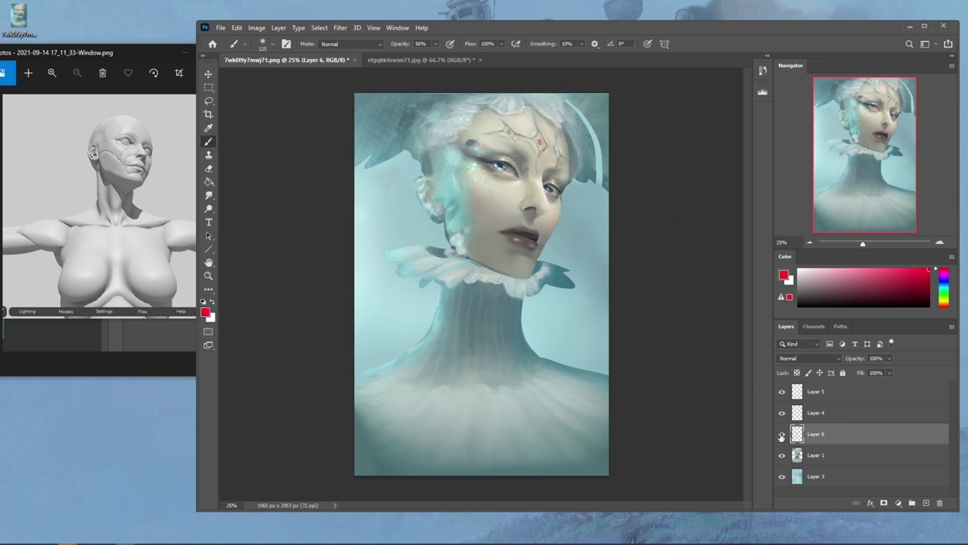
# Delete the empty Layer 5 from above the copied eyes layer
pyautogui.click(823, 399)
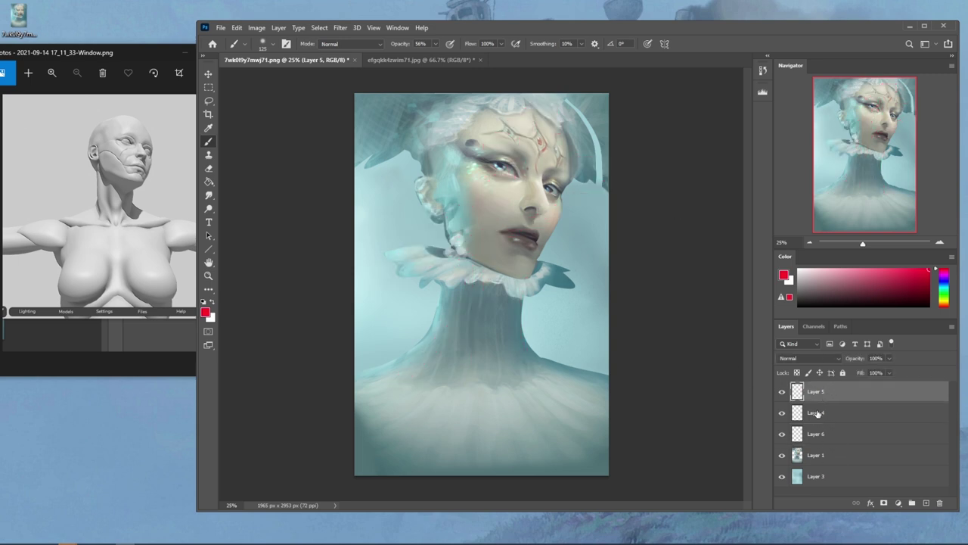
pyautogui.rightClick(832, 393)
pyautogui.click(863, 412)
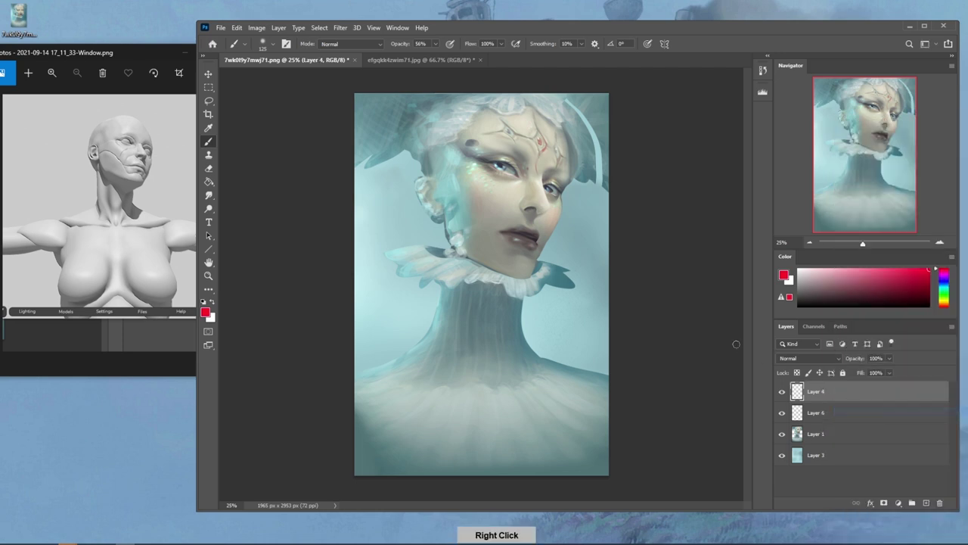
# Repaint the near eye's iris and pupil with sampled light blue and dark tones, using a size 40 brush
pyautogui.press('alt')
pyautogui.keyDown('alt'); pyautogui.click(505, 161); pyautogui.keyUp('alt')
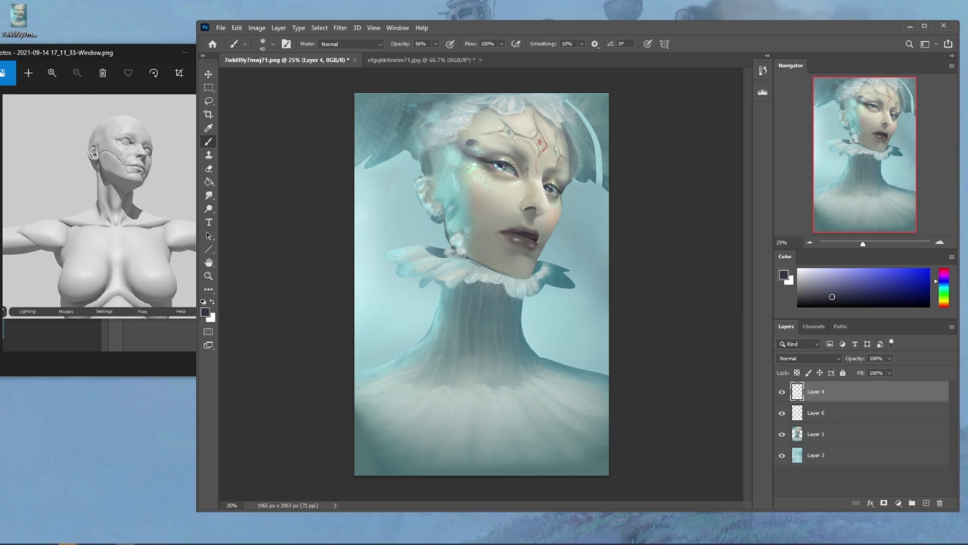
pyautogui.hotkey('ctrl', '+')
pyautogui.hotkey('ctrl', '+')
pyautogui.moveTo(592, 162); pyautogui.dragTo(484, 314)
pyautogui.keyDown('alt'); pyautogui.click(391, 215); pyautogui.keyUp('alt')
pyautogui.moveTo(399, 208); pyautogui.dragTo(399, 217)
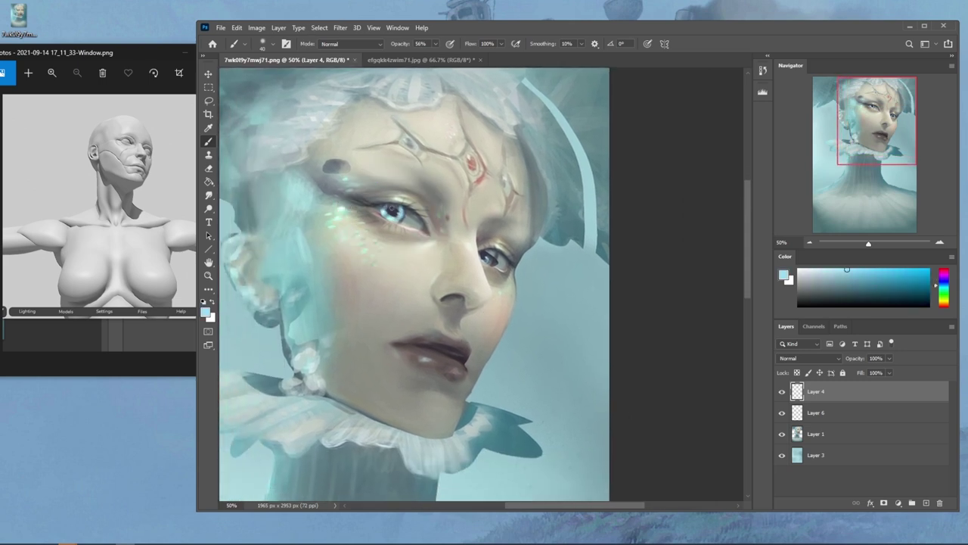
pyautogui.keyDown('alt'); pyautogui.click(393, 212); pyautogui.keyUp('alt')
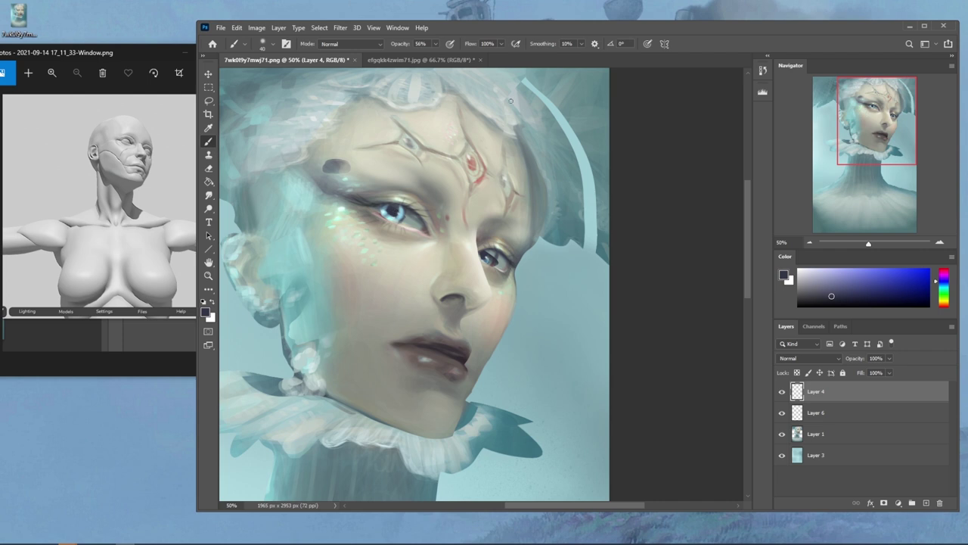
# Repaint the far eye's iris, pupil and lower lid with sampled blue, dark and grey tones, cleaning up with the Eraser
pyautogui.keyDown('alt'); pyautogui.click(490, 261); pyautogui.keyUp('alt')
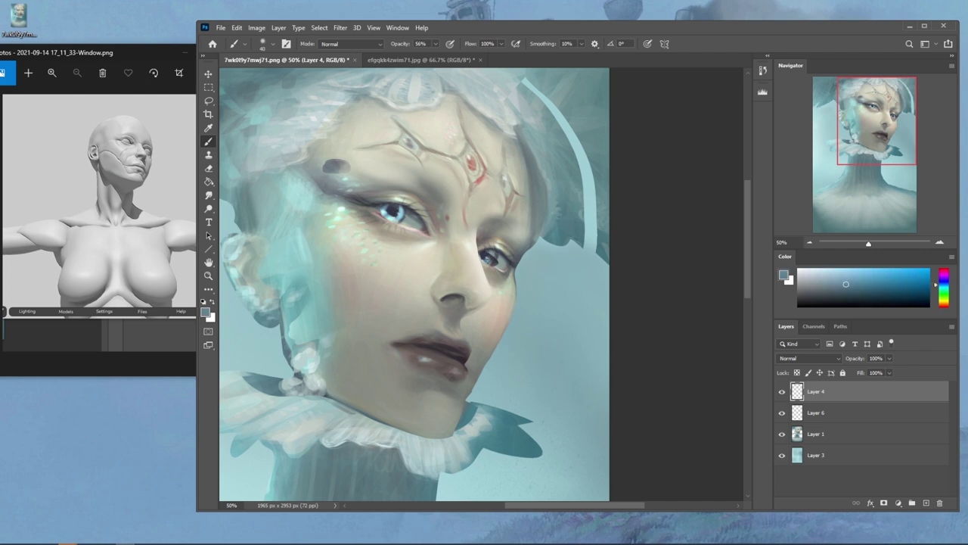
pyautogui.keyDown('alt'); pyautogui.click(487, 251); pyautogui.keyUp('alt')
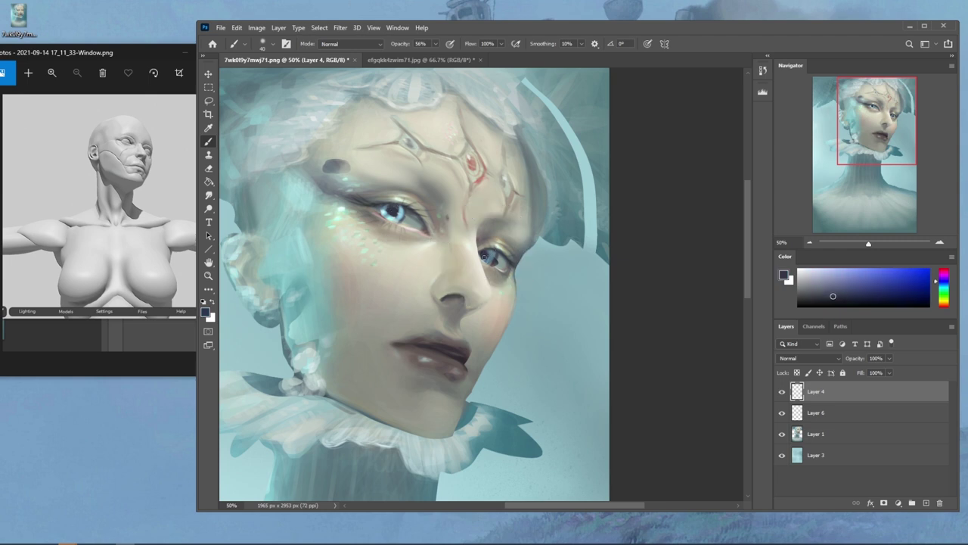
pyautogui.keyDown('alt'); pyautogui.click(501, 286); pyautogui.keyUp('alt')
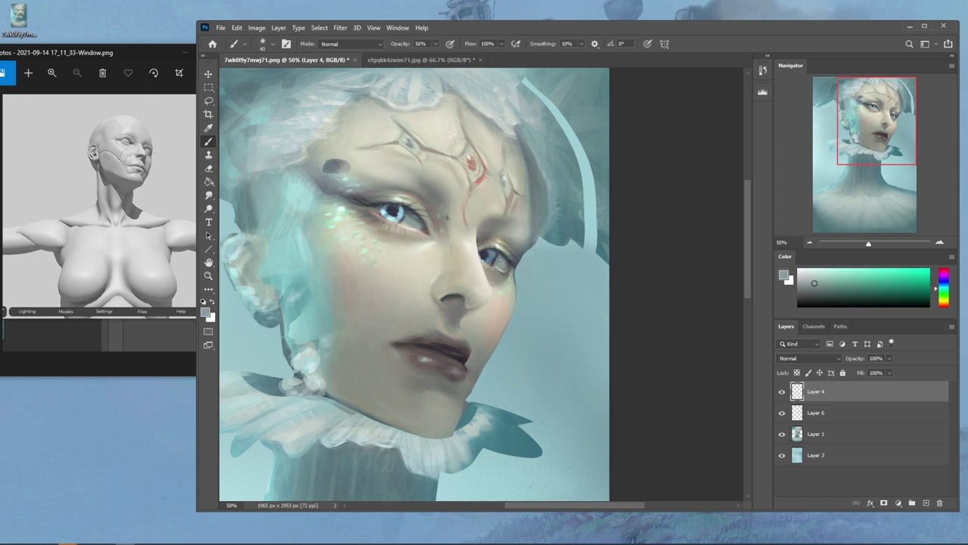
pyautogui.press('e')
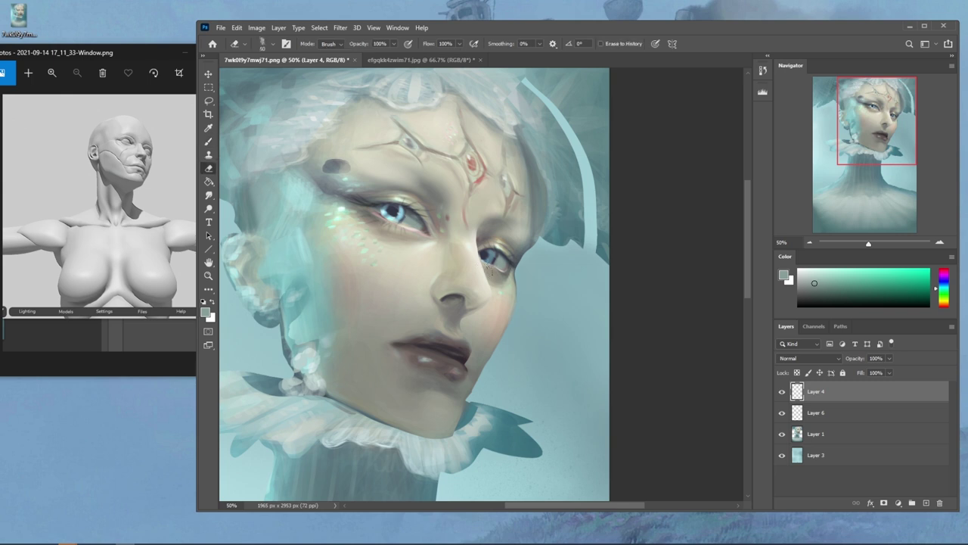
pyautogui.press('b')
pyautogui.keyDown('alt'); pyautogui.click(484, 280); pyautogui.keyUp('alt')
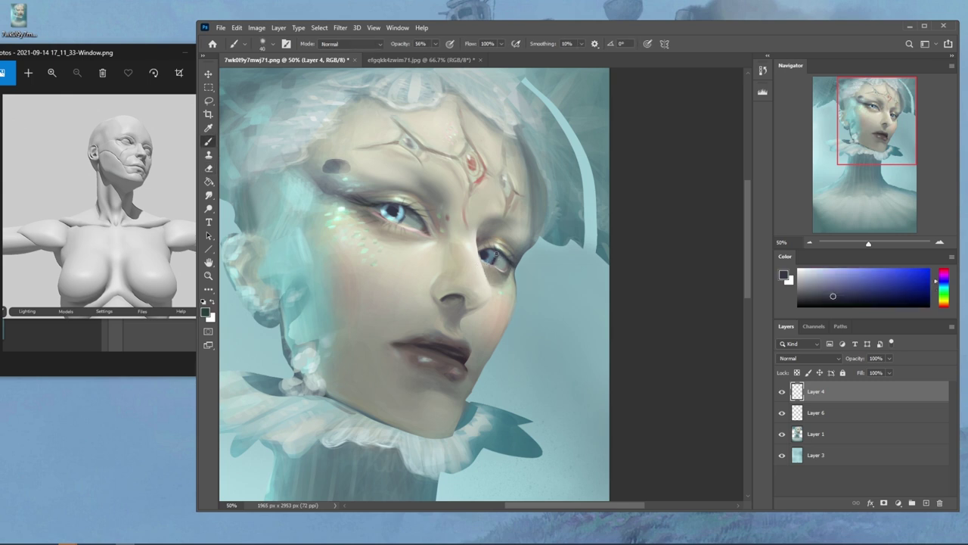
pyautogui.keyDown('alt'); pyautogui.click(400, 240); pyautogui.keyUp('alt')
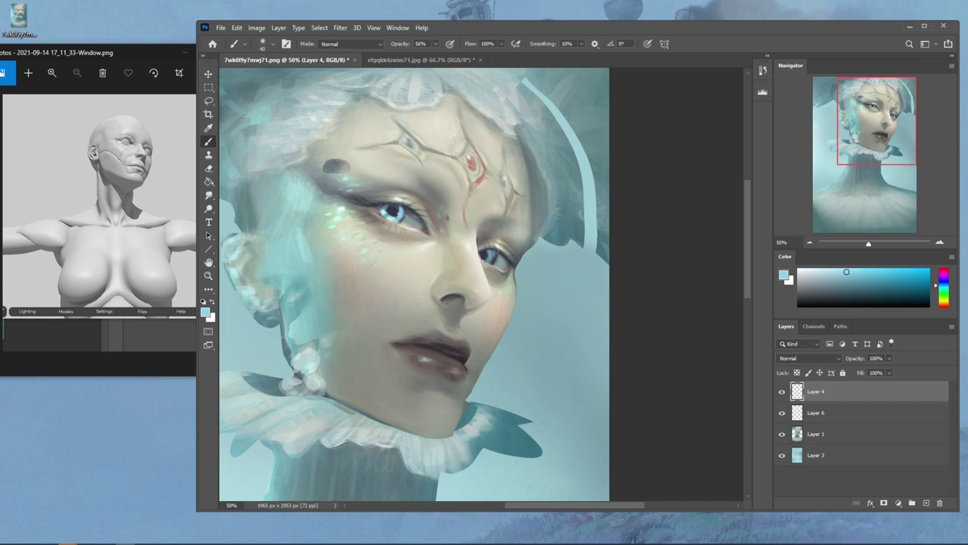
pyautogui.keyDown('alt'); pyautogui.click(488, 280); pyautogui.keyUp('alt')
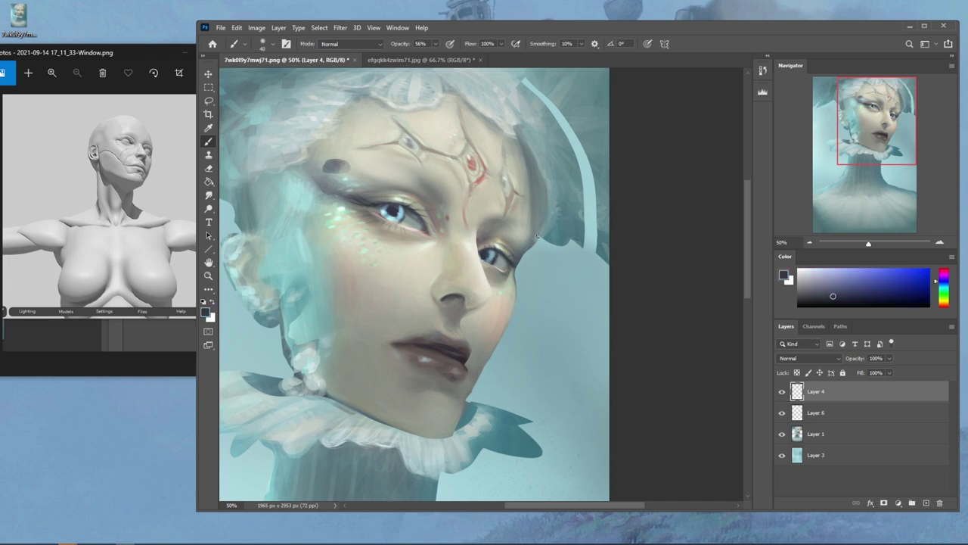
# Touch up the area around the far eye and nose with sampled grey and pale skin tones
pyautogui.scroll(-2, 537, 234)
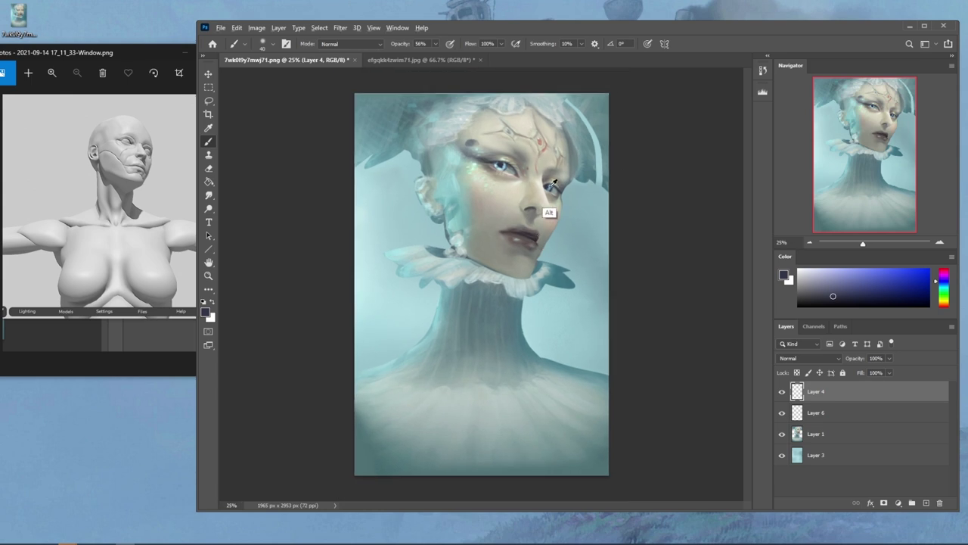
pyautogui.keyDown('alt'); pyautogui.click(551, 213); pyautogui.keyUp('alt')
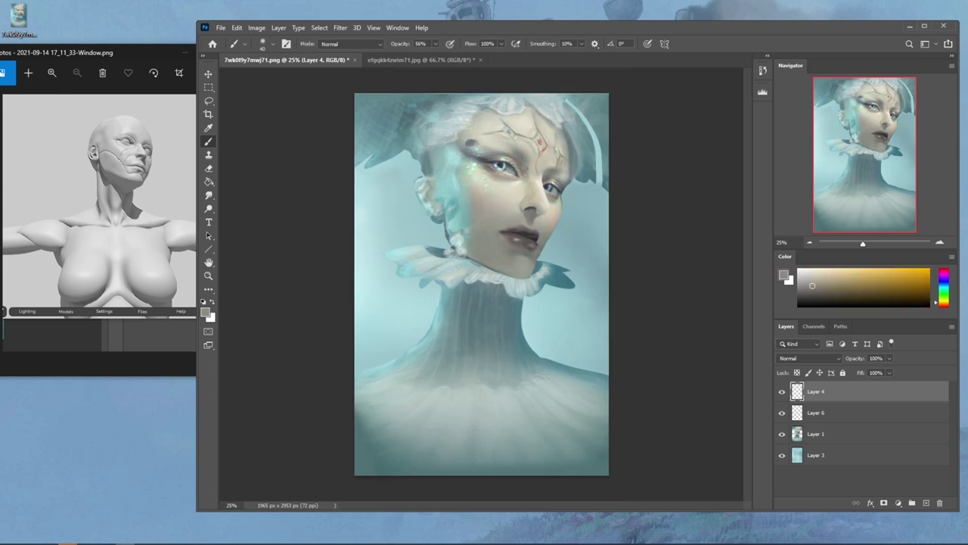
pyautogui.keyDown('alt'); pyautogui.click(523, 214); pyautogui.keyUp('alt')
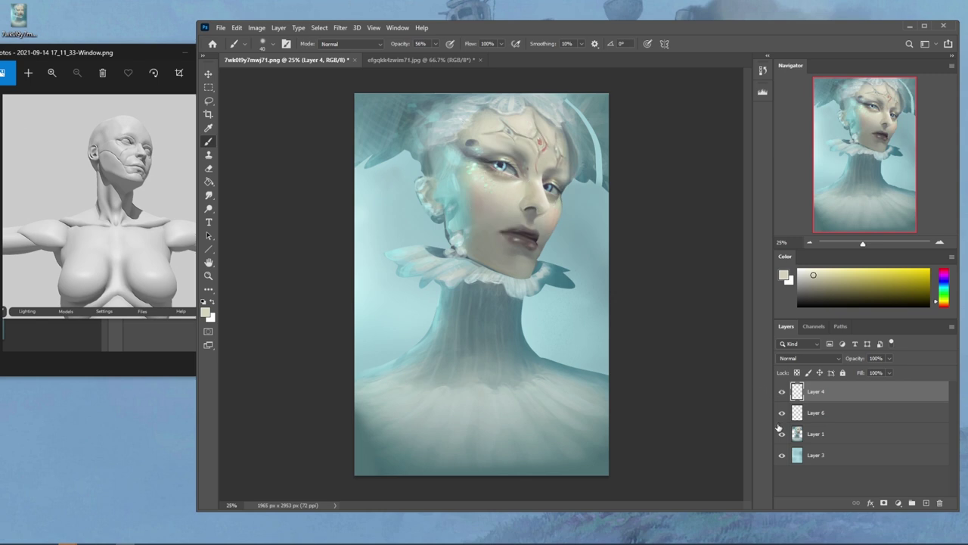
# Add a new layer directly above Layer 3 and lasso a narrow area between the headdress and the ear
pyautogui.click(836, 442)
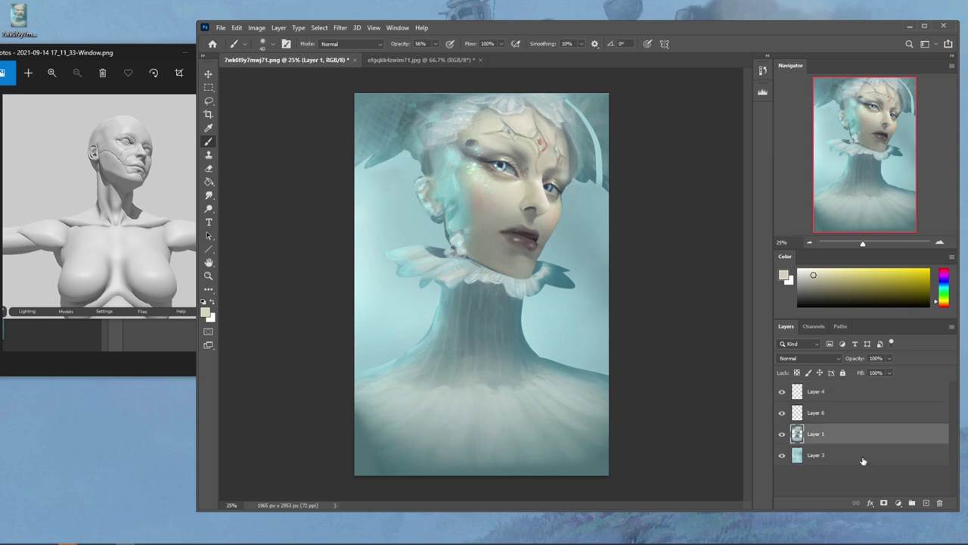
pyautogui.click(864, 458)
pyautogui.click(926, 502)
pyautogui.press('l')
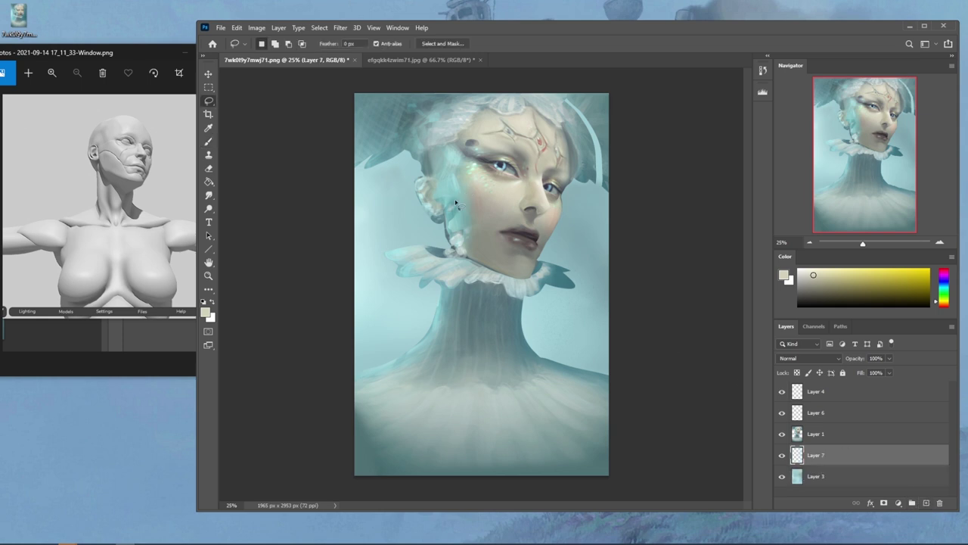
pyautogui.moveTo(384, 158)
pyautogui.mouseDown()
pyautogui.moveTo(411, 148)
pyautogui.moveTo(400, 173)
pyautogui.moveTo(458, 236)
pyautogui.moveTo(460, 217)
pyautogui.moveTo(423, 151)
pyautogui.mouseUp()
pyautogui.hotkey('ctrl', 'd')
pyautogui.moveTo(438, 208)
pyautogui.mouseDown()
pyautogui.moveTo(397, 145)
pyautogui.moveTo(406, 135)
pyautogui.moveTo(439, 212)
pyautogui.mouseUp()
# Paint the selected area behind the ear with a sampled dark teal, using a size 700 brush
pyautogui.press('b')
pyautogui.keyDown('alt'); pyautogui.click(399, 147); pyautogui.keyUp('alt')
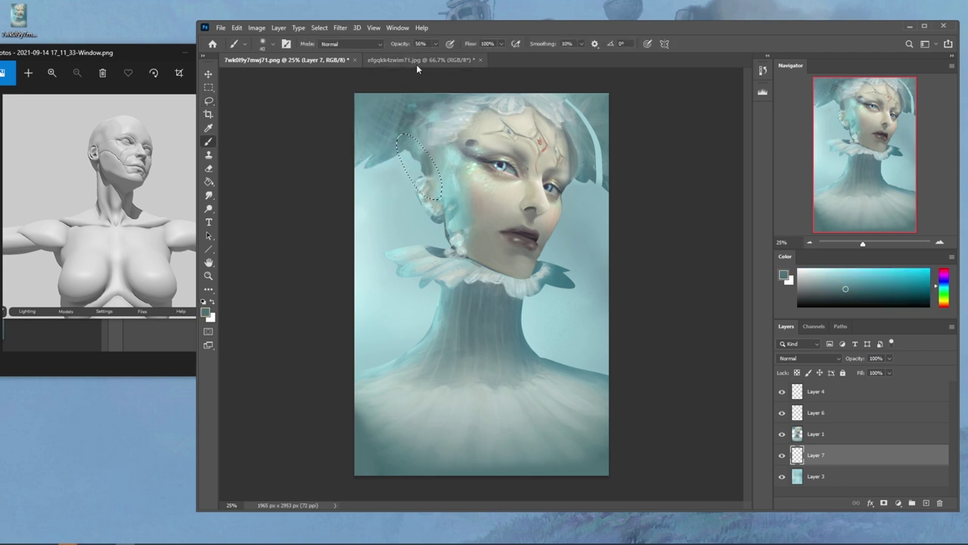
pyautogui.press(']')
pyautogui.press(']')
pyautogui.press(']')
pyautogui.press(']')
pyautogui.press(']')
pyautogui.press(']')
pyautogui.press(']')
pyautogui.press(']')
pyautogui.press(']')
pyautogui.press(']')
pyautogui.press(']')
pyautogui.moveTo(409, 155)
pyautogui.mouseDown()
pyautogui.moveTo(435, 195)
pyautogui.moveTo(413, 153)
pyautogui.mouseUp()
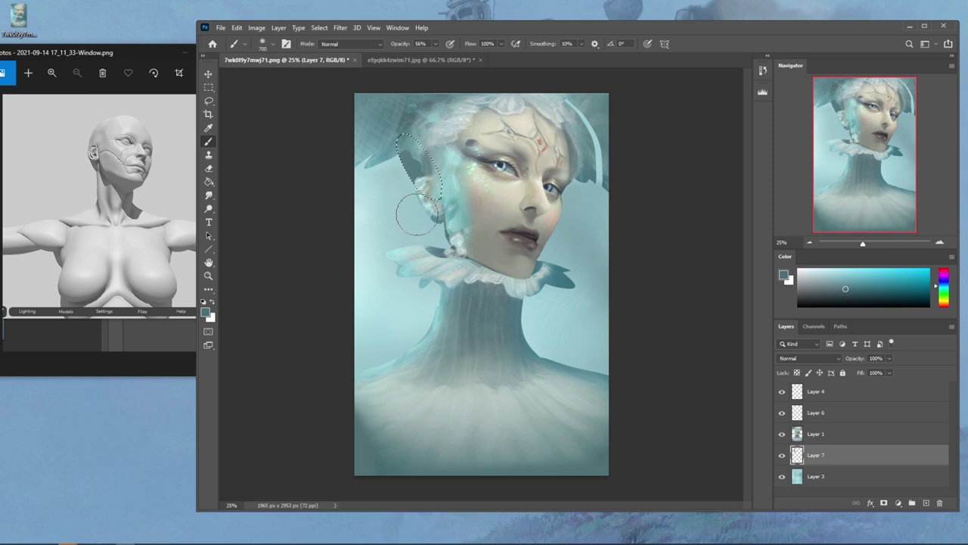
# Lasso the small gap between the jaw and the collar, paint it with a sampled blue-grey, and clear the selection
pyautogui.press('m')
pyautogui.rightClick(461, 219)
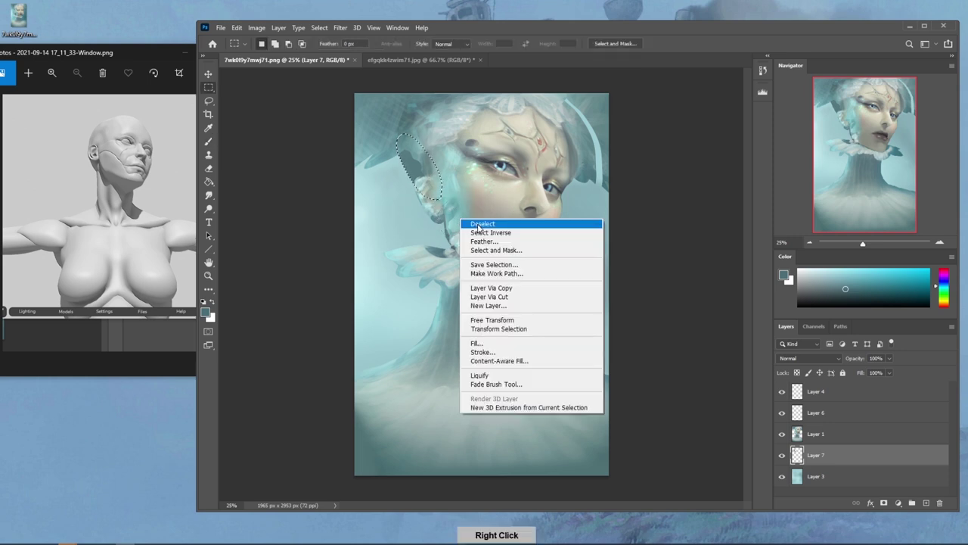
pyautogui.click(478, 224)
pyautogui.press('l')
pyautogui.moveTo(445, 253)
pyautogui.mouseDown()
pyautogui.moveTo(456, 263)
pyautogui.moveTo(448, 223)
pyautogui.moveTo(445, 253)
pyautogui.moveTo(424, 216)
pyautogui.moveTo(416, 223)
pyautogui.moveTo(432, 255)
pyautogui.moveTo(450, 261)
pyautogui.mouseUp()
pyautogui.press('b')
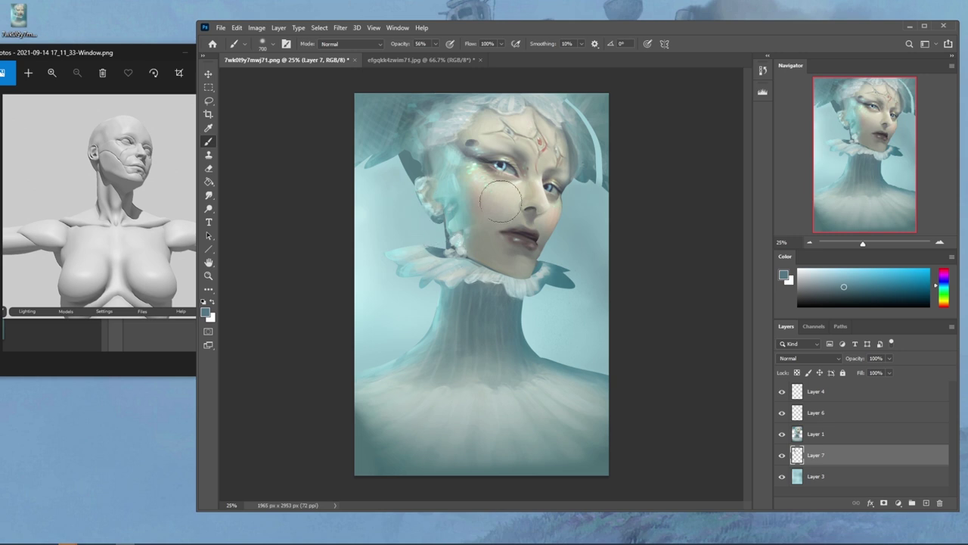
pyautogui.press('m')
pyautogui.rightClick(517, 241)
pyautogui.click(533, 245)
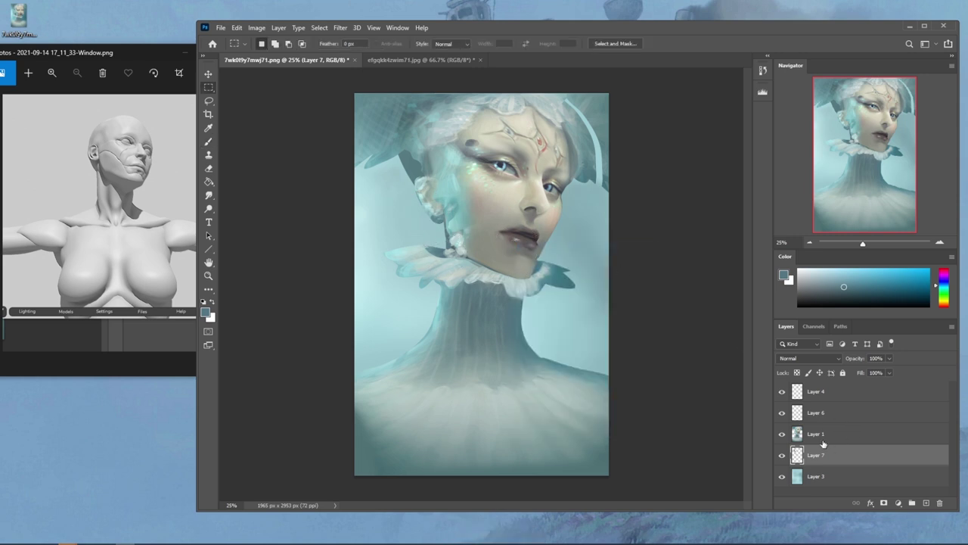
# Merge Layer 1 down into Layer 7
pyautogui.rightClick(825, 448)
pyautogui.click(851, 306)
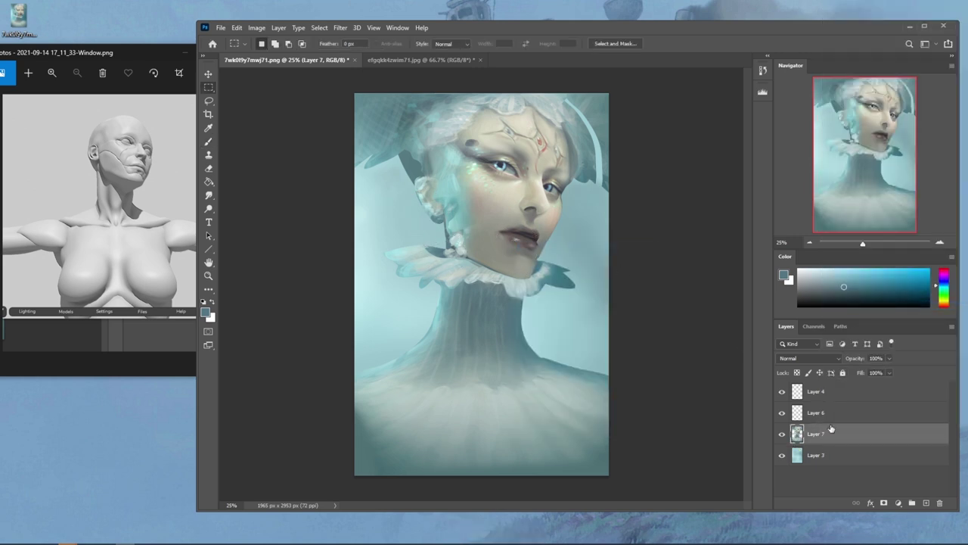
pyautogui.hotkey('ctrl', 'u')
pyautogui.moveTo(794, 390); pyautogui.dragTo(789, 395)
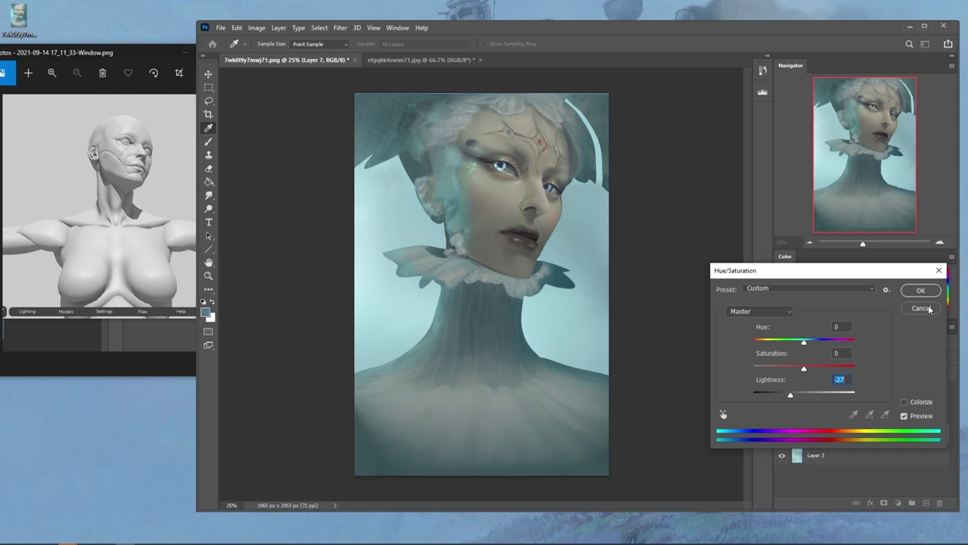
pyautogui.click(920, 308)
# Lock Layer 7's transparent pixels, set the brush's blending mode to Darken, and duplicate the layer
pyautogui.click(797, 373)
pyautogui.press('b')
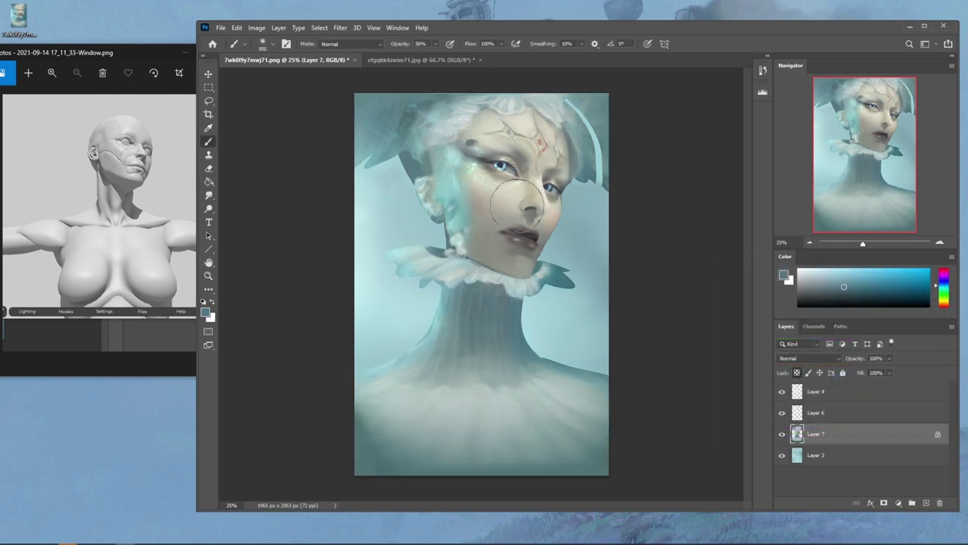
pyautogui.click(348, 43)
pyautogui.click(337, 92)
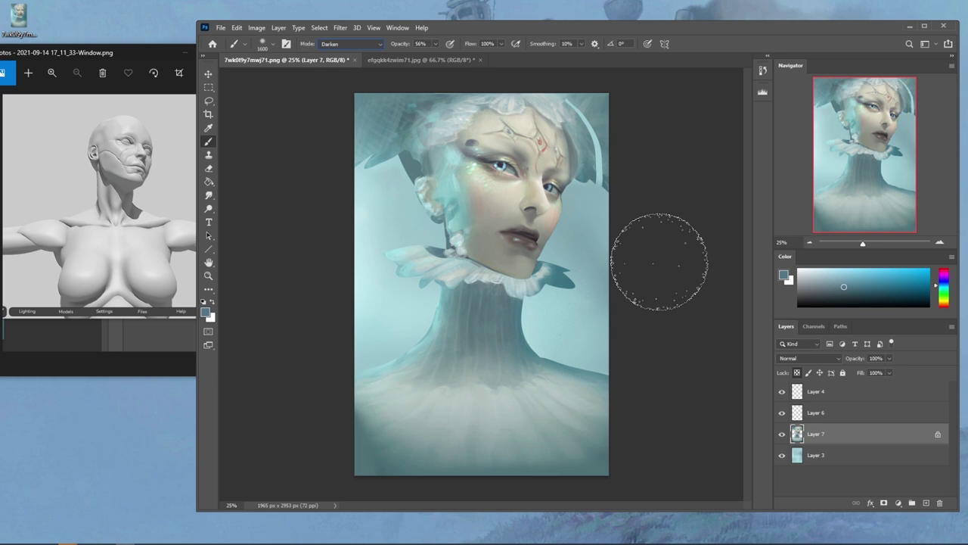
pyautogui.hotkey('ctrl', 'j')
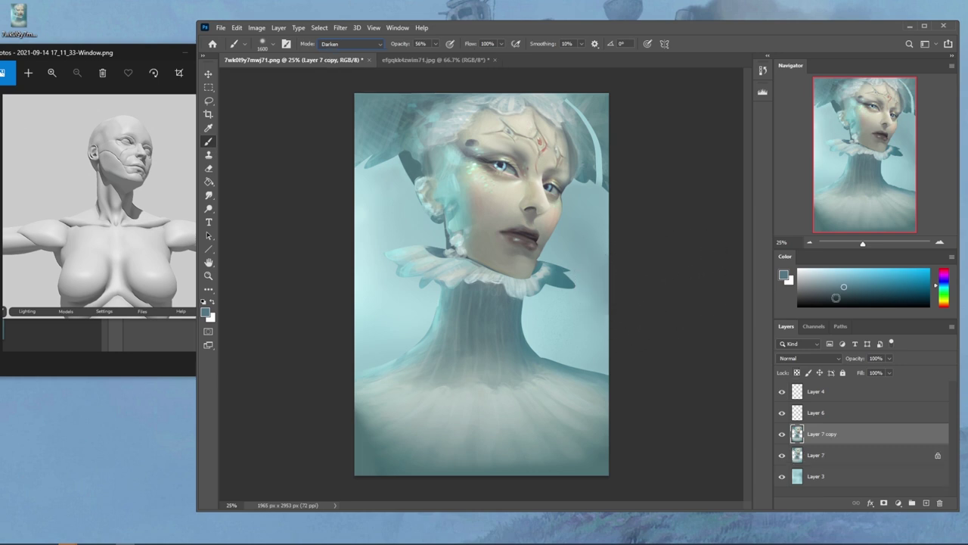
# Sample the background beside the neck and darken the colour to a deep teal for the foreground
pyautogui.keyDown('alt'); pyautogui.click(560, 306); pyautogui.keyUp('alt')
pyautogui.click(875, 293)
pyautogui.moveTo(943, 290); pyautogui.dragTo(942, 286)
pyautogui.moveTo(879, 292); pyautogui.dragTo(871, 298)
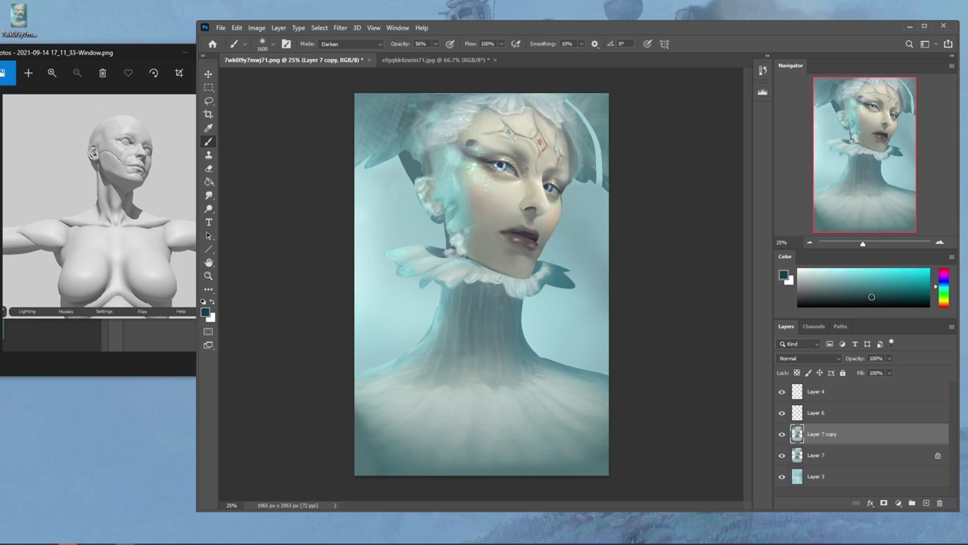
# Enlarge the brush to about size 4400 and set its opacity to 27%
pyautogui.press(']')
pyautogui.press(']')
pyautogui.press(']')
pyautogui.press(']')
pyautogui.press(']')
pyautogui.press(']')
pyautogui.press(']')
pyautogui.press(']')
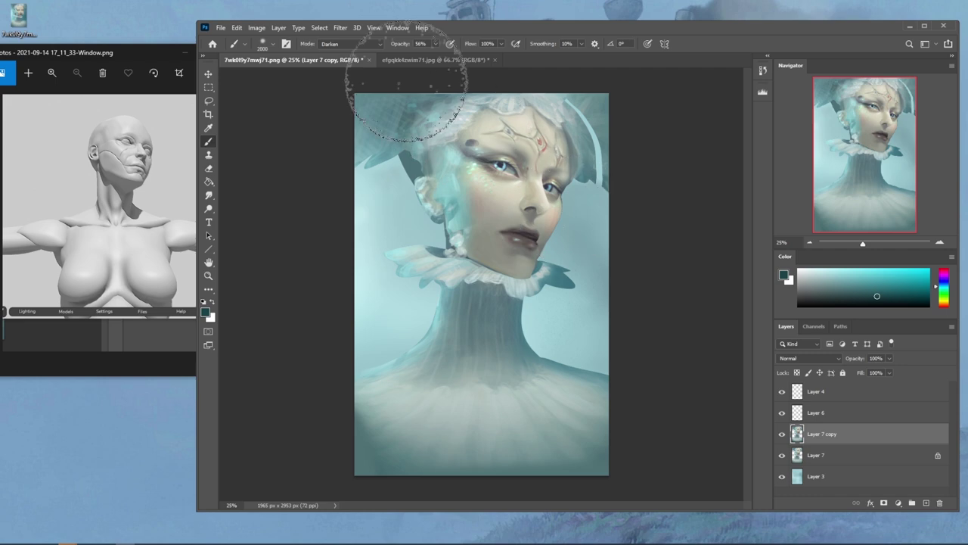
pyautogui.click(435, 43)
pyautogui.moveTo(431, 57); pyautogui.dragTo(418, 56)
pyautogui.press(']')
pyautogui.press(']')
pyautogui.press(']')
pyautogui.press(']')
pyautogui.press(']')
pyautogui.press(']')
pyautogui.press(']')
pyautogui.press(']')
pyautogui.press(']')
pyautogui.press(']')
pyautogui.press(']')
pyautogui.press(']')
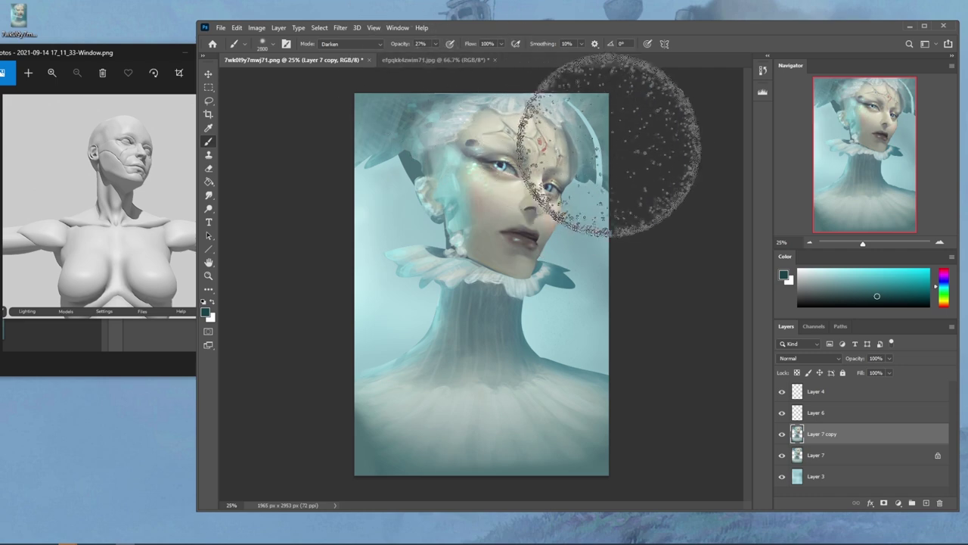
pyautogui.press(']')
pyautogui.press(']')
pyautogui.press(']')
pyautogui.press(']')
pyautogui.press(']')
pyautogui.press(']')
pyautogui.press(']')
pyautogui.press(']')
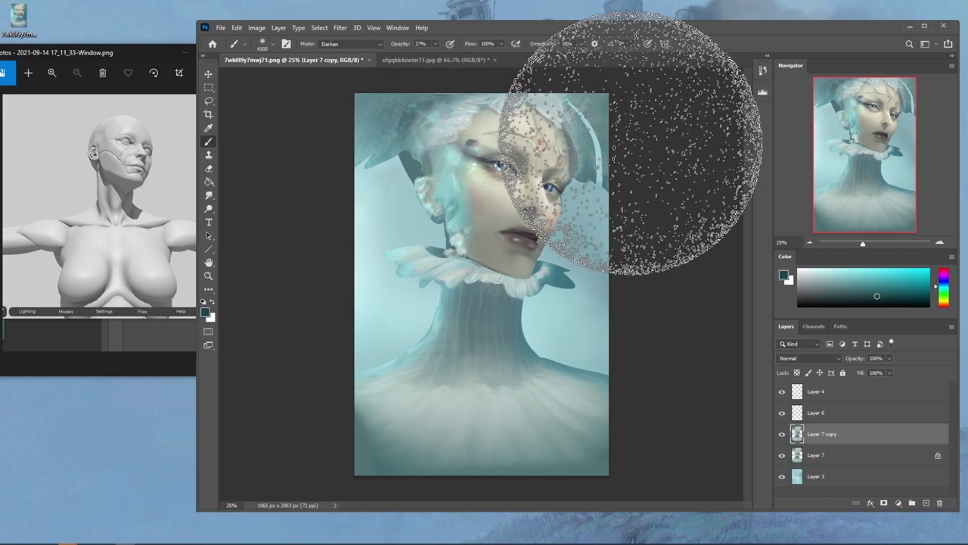
# Try a broad dark teal wash across the whole portrait on Layer 7 copy, and undo it
pyautogui.moveTo(389, 144)
pyautogui.mouseDown()
pyautogui.moveTo(475, 335)
pyautogui.moveTo(674, 410)
pyautogui.mouseUp()
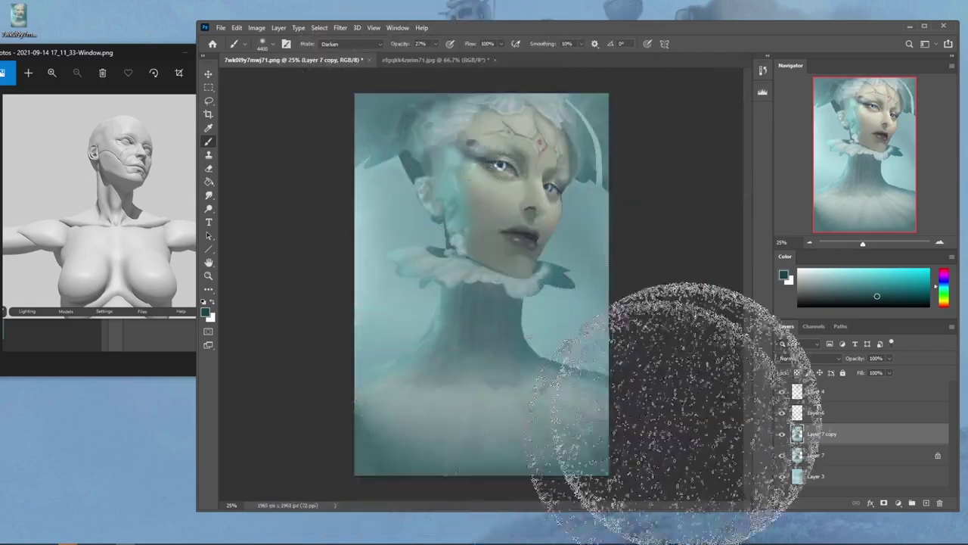
pyautogui.hotkey('ctrl', 'z')
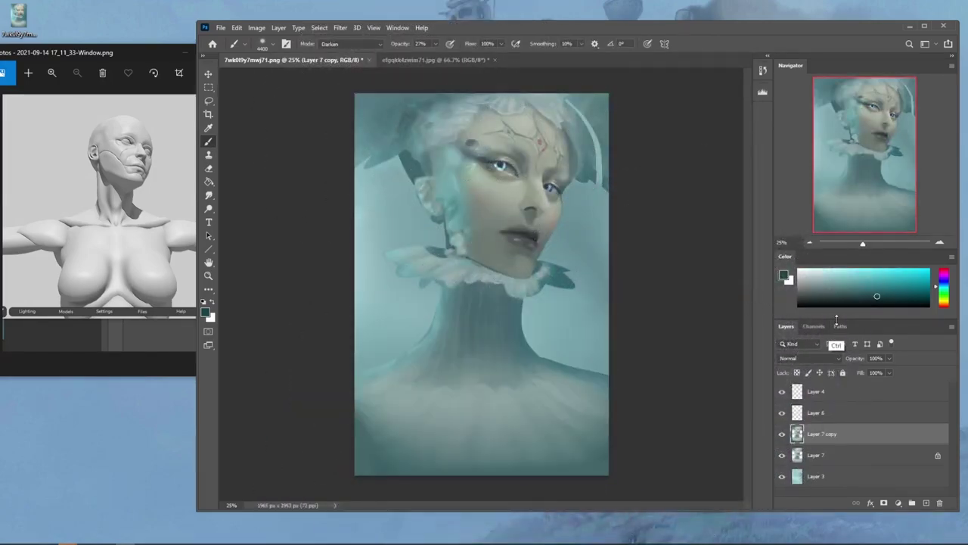
pyautogui.hotkey('ctrl', 'z')
# Lock Layer 7 copy's transparent pixels and darken the figure with a broad teal wash, comparing it with the layer hidden
pyautogui.click(797, 372)
pyautogui.moveTo(638, 411)
pyautogui.mouseDown()
pyautogui.moveTo(443, 352)
pyautogui.moveTo(346, 162)
pyautogui.moveTo(585, 209)
pyautogui.moveTo(352, 143)
pyautogui.moveTo(510, 355)
pyautogui.moveTo(749, 401)
pyautogui.mouseUp()
pyautogui.moveTo(602, 406)
pyautogui.mouseDown()
pyautogui.moveTo(402, 366)
pyautogui.moveTo(591, 155)
pyautogui.moveTo(321, 104)
pyautogui.mouseUp()
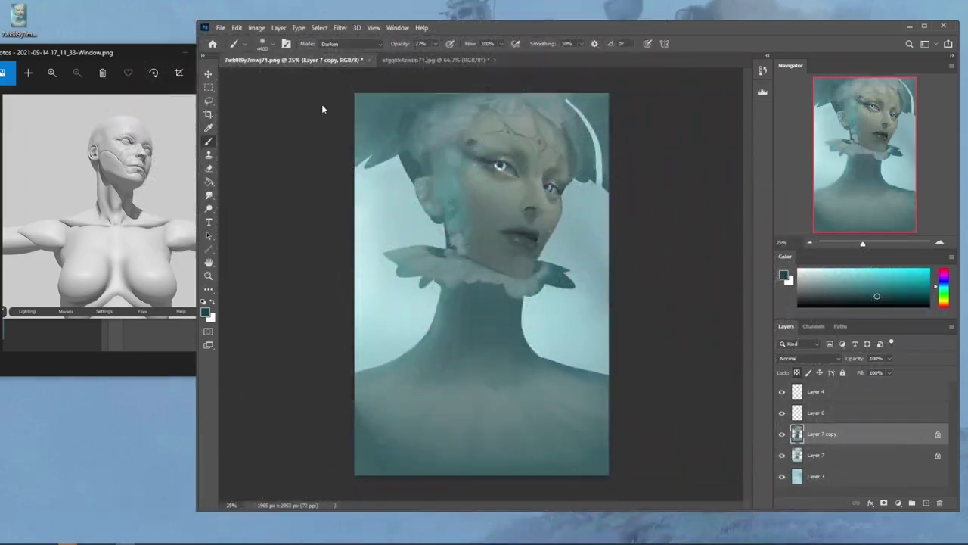
pyautogui.hotkey('ctrl', 'z')
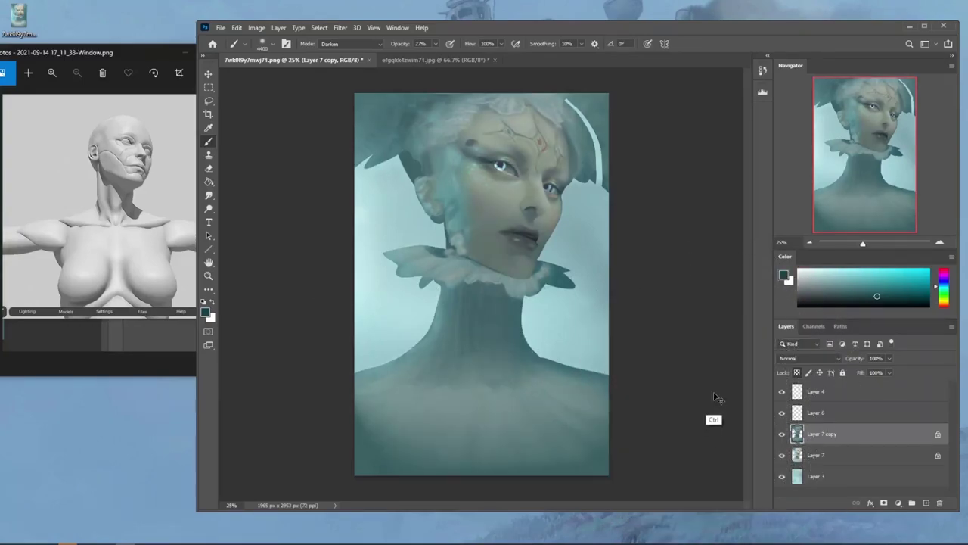
pyautogui.click(782, 434)
pyautogui.click(782, 434)
pyautogui.click(782, 433)
# Choose a small soft Eraser tip at 26% opacity and erase the dark wash around the near eye
pyautogui.press('m')
pyautogui.rightClick(498, 248)
pyautogui.click(636, 200)
pyautogui.press('e')
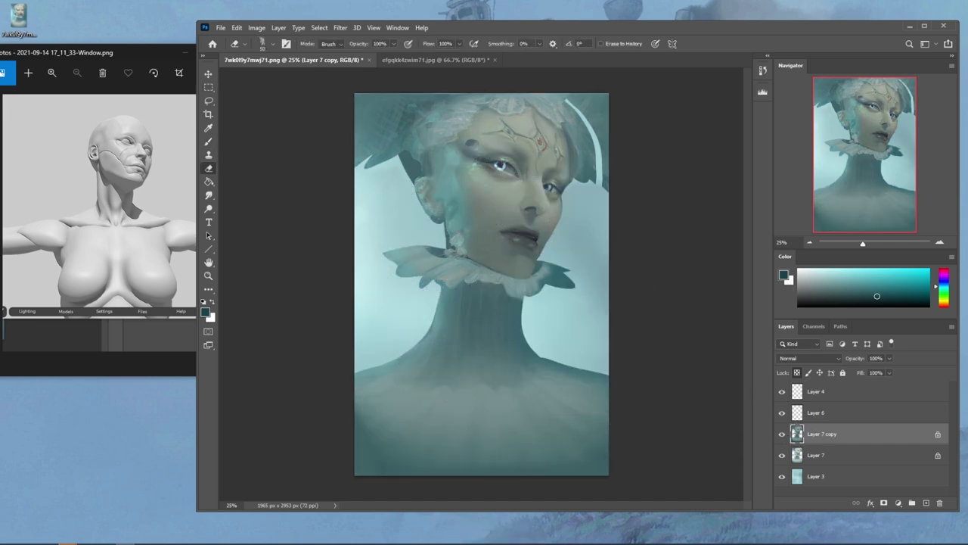
pyautogui.rightClick(636, 199)
pyautogui.click(668, 123)
pyautogui.press(']')
pyautogui.press(']')
pyautogui.press(']')
pyautogui.press(']')
pyautogui.press(']')
pyautogui.click(393, 44)
pyautogui.click(648, 259)
pyautogui.press('[')
pyautogui.moveTo(479, 164)
pyautogui.mouseDown()
pyautogui.moveTo(485, 159)
pyautogui.moveTo(504, 187)
pyautogui.moveTo(491, 170)
pyautogui.mouseUp()
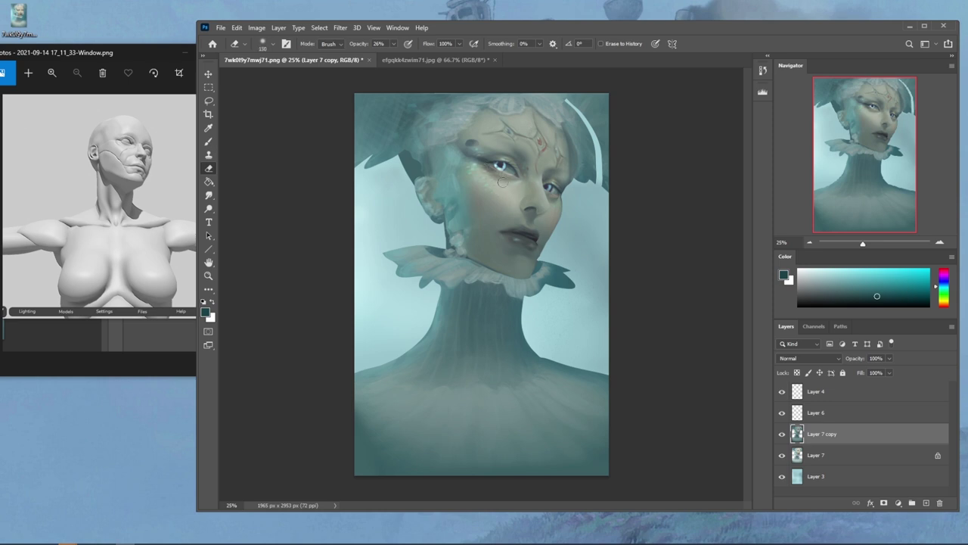
# Enlarge the Eraser to size 300 and lighten the forehead up to the edge of the headdress
pyautogui.press(']')
pyautogui.press(']')
pyautogui.press(']')
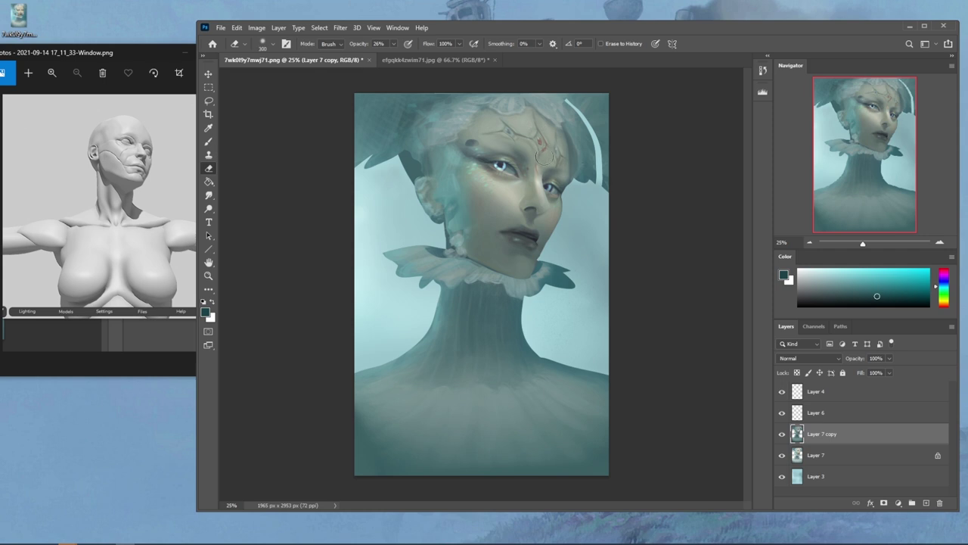
pyautogui.moveTo(546, 148)
pyautogui.mouseDown()
pyautogui.moveTo(547, 125)
pyautogui.moveTo(516, 109)
pyautogui.mouseUp()
# Vary the Eraser size to bring light back into the top of the headdress, and compare with Layer 7 copy hidden
pyautogui.press(']')
pyautogui.press(']')
pyautogui.press(']')
pyautogui.press(']')
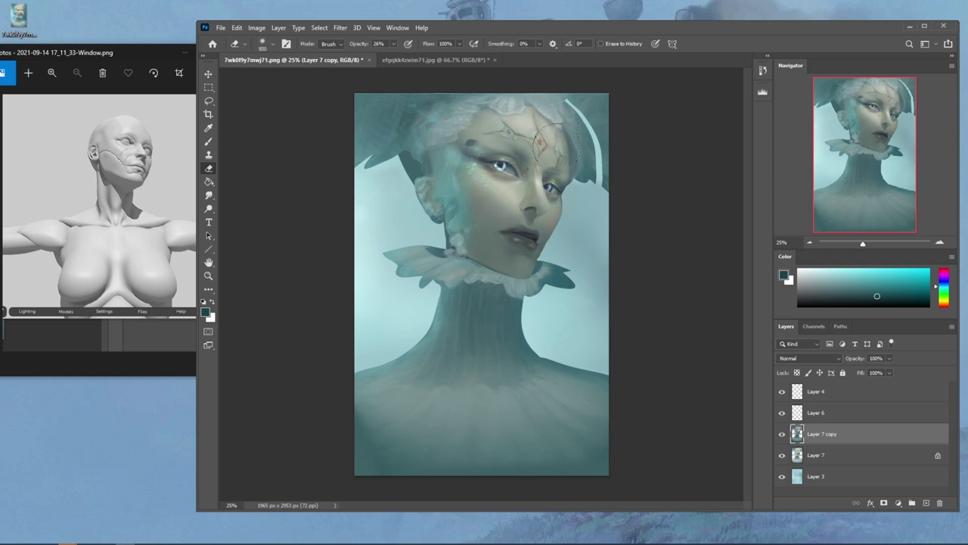
pyautogui.press('[')
pyautogui.press('[')
pyautogui.press('[')
pyautogui.press('[')
pyautogui.press('[')
pyautogui.press('[')
pyautogui.press('[')
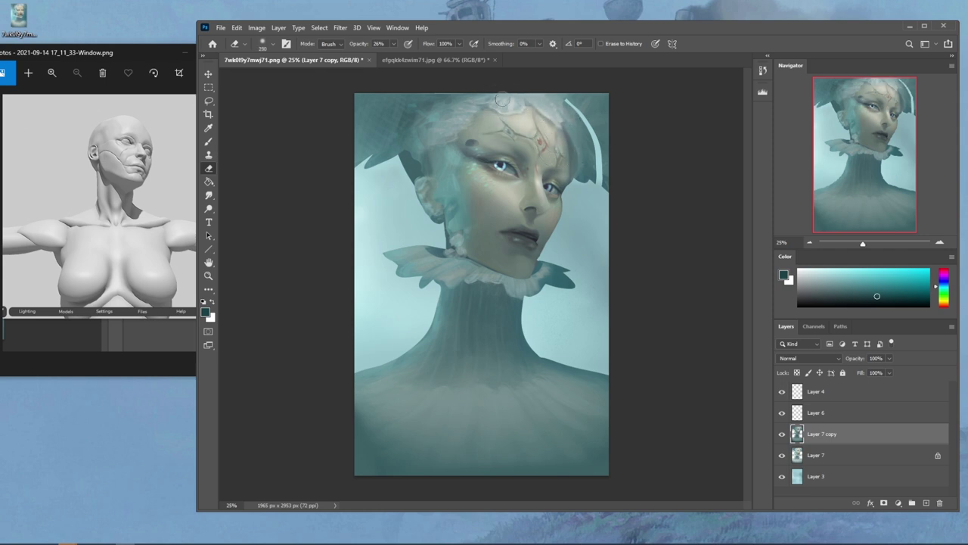
pyautogui.click(782, 435)
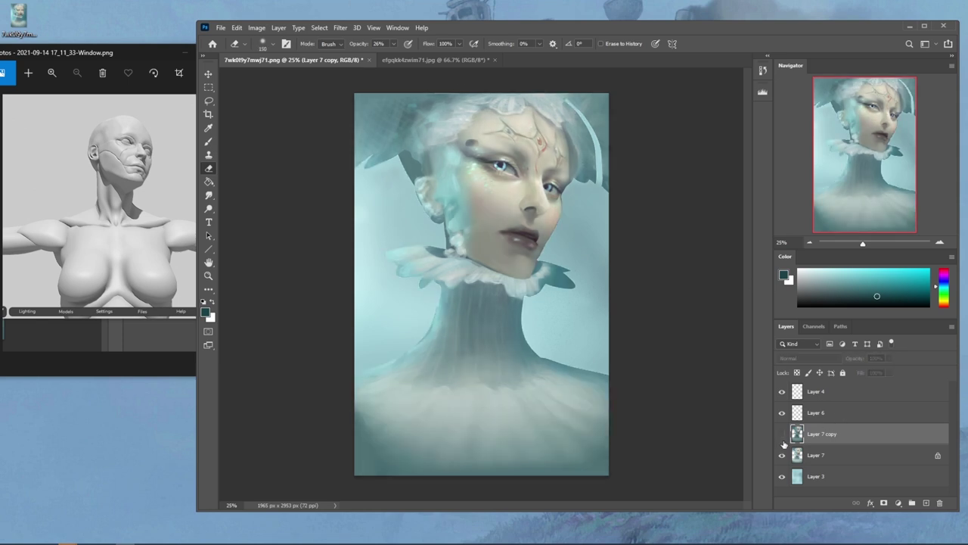
pyautogui.click(781, 435)
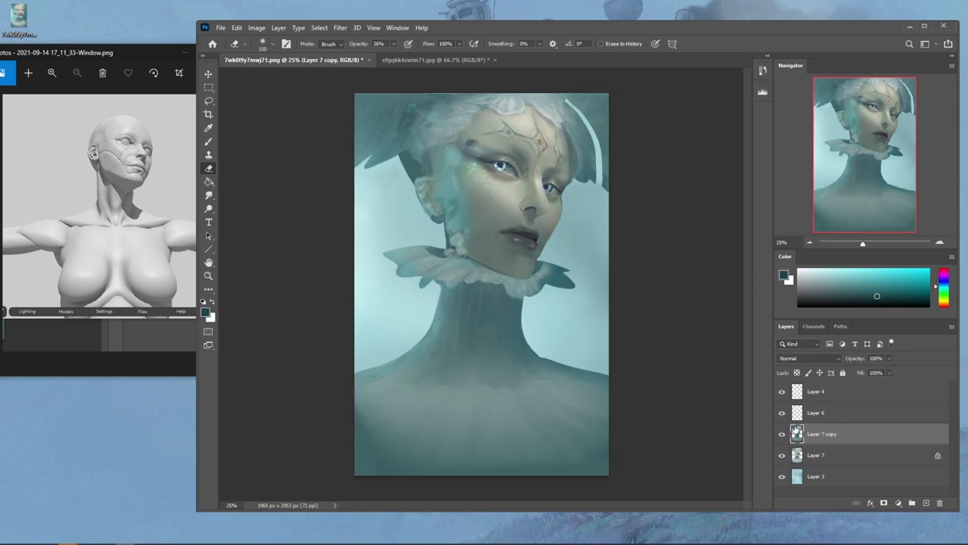
pyautogui.click(781, 435)
pyautogui.click(782, 435)
pyautogui.press('l')
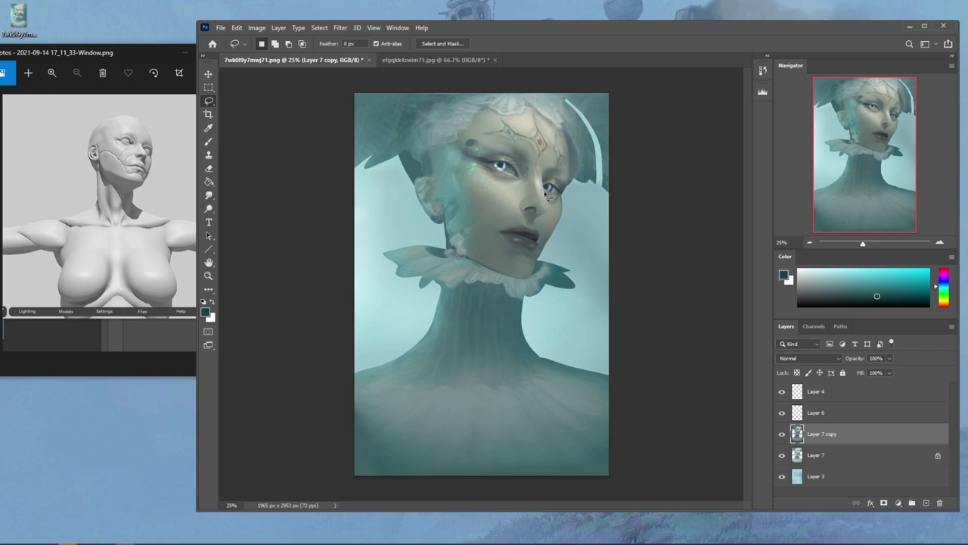
pyautogui.moveTo(535, 227); pyautogui.dragTo(580, 219)
pyautogui.moveTo(563, 178)
pyautogui.mouseDown()
pyautogui.moveTo(558, 238)
pyautogui.moveTo(529, 243)
pyautogui.moveTo(584, 216)
pyautogui.mouseUp()
pyautogui.hotkey('ctrl', 'd')
# Erase more of the dark wash on the far side of the face, and compare with Layer 7 copy hidden
pyautogui.press('e')
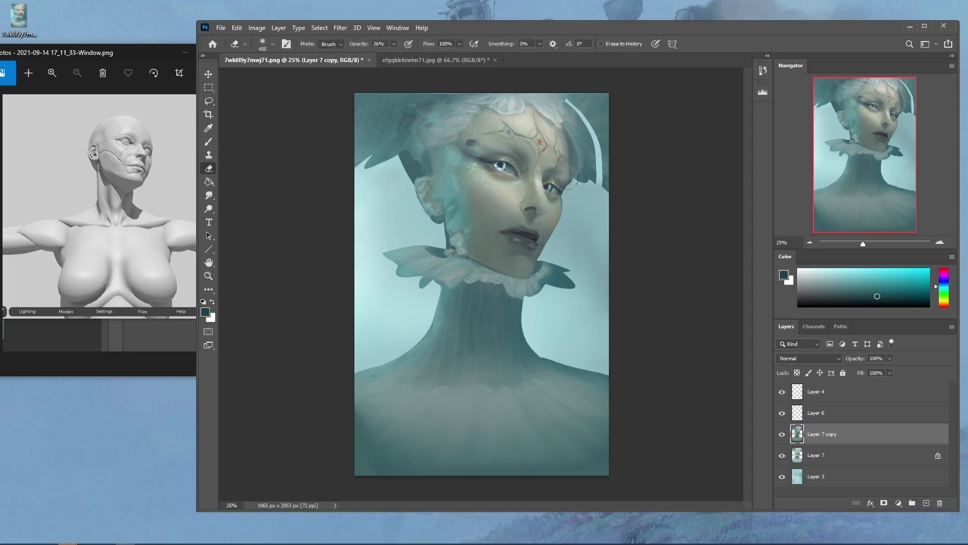
pyautogui.press(']')
pyautogui.press(']')
pyautogui.press(']')
pyautogui.press(']')
pyautogui.press(']')
pyautogui.press('[')
pyautogui.press('m')
pyautogui.rightClick(515, 191)
pyautogui.click(527, 196)
pyautogui.press('b')
pyautogui.press('e')
pyautogui.click(782, 434)
pyautogui.click(782, 433)
pyautogui.click(782, 433)
pyautogui.click(783, 434)
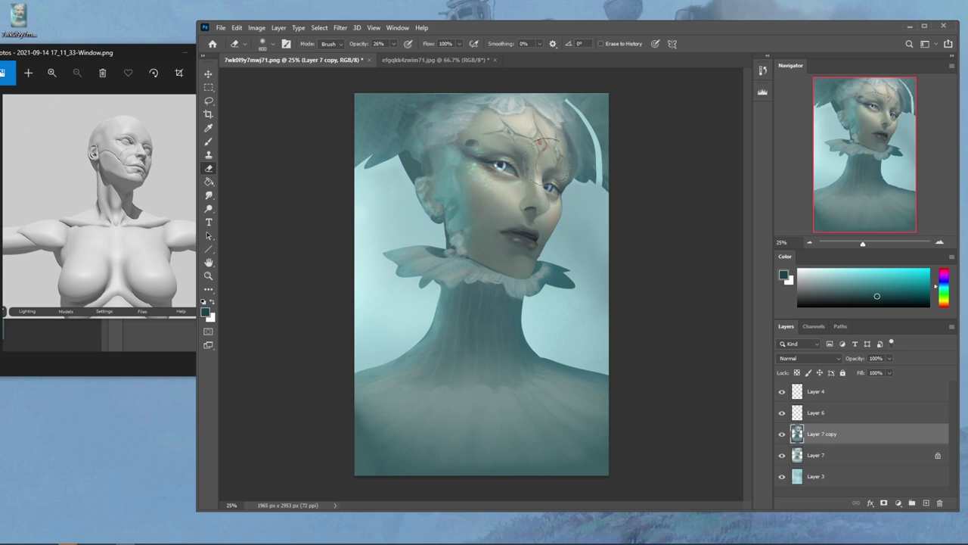
# Lighten the headdress and upper face with the Eraser, raising its opacity to 87% and its size to 1800
pyautogui.press(']')
pyautogui.press(']')
pyautogui.press(']')
pyautogui.press(']')
pyautogui.press(']')
pyautogui.press(']')
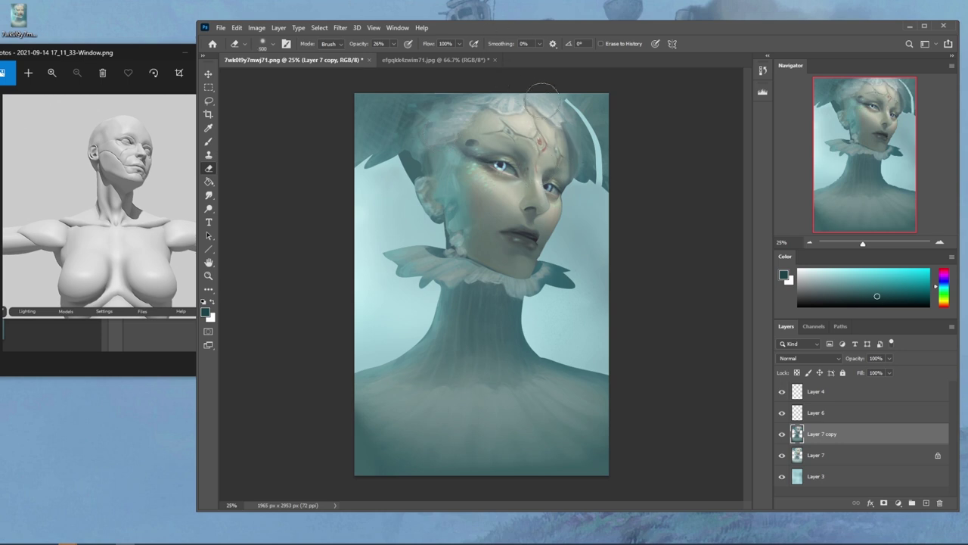
pyautogui.press('[')
pyautogui.press('[')
pyautogui.press('[')
pyautogui.press(']')
pyautogui.press(']')
pyautogui.press(']')
pyautogui.press(']')
pyautogui.press(']')
pyautogui.press(']')
pyautogui.press(']')
pyautogui.press(']')
pyautogui.press(']')
pyautogui.press(']')
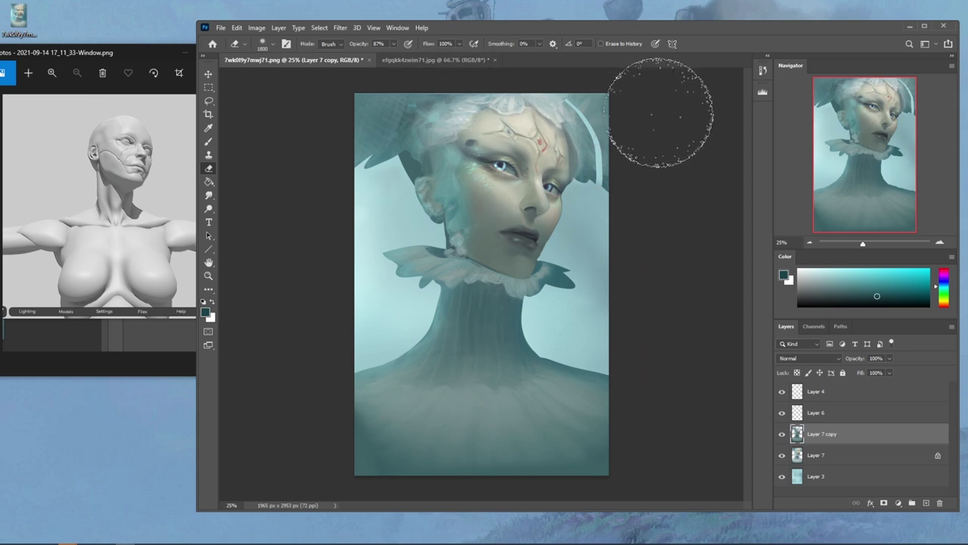
# Brighten the headdress and upper face using the Dodge tool on Midtones at 63% exposure and size 1500
pyautogui.click(208, 208)
pyautogui.click(252, 209)
pyautogui.click(341, 43)
pyautogui.click(341, 63)
pyautogui.hotkey('ctrl', '-')
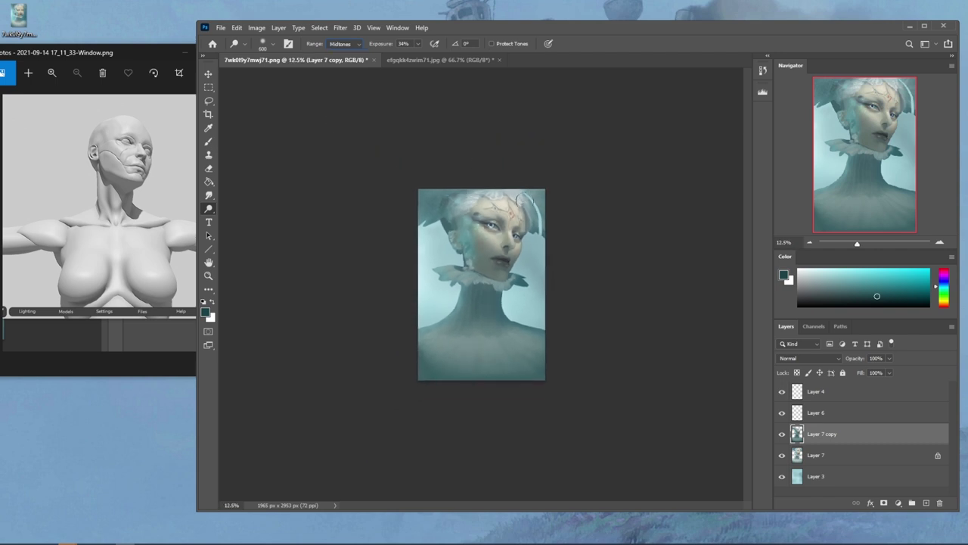
pyautogui.press(']')
pyautogui.press(']')
pyautogui.press(']')
pyautogui.press(']')
pyautogui.press(']')
pyautogui.press(']')
pyautogui.press(']')
pyautogui.press(']')
pyautogui.click(781, 434)
pyautogui.click(782, 433)
# Merge Layer 7 copy down into Layer 7 and dodge the far side of the headdress
pyautogui.rightClick(830, 438)
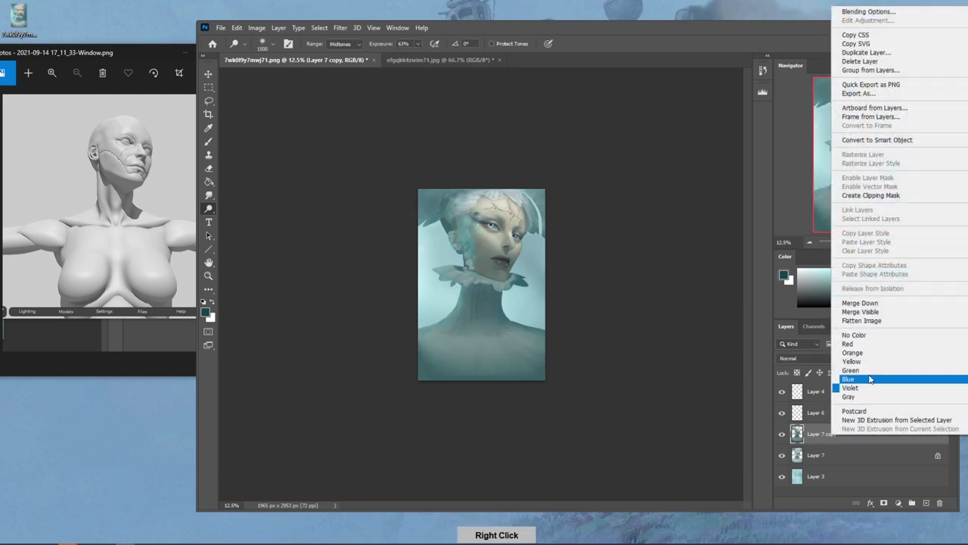
pyautogui.click(845, 303)
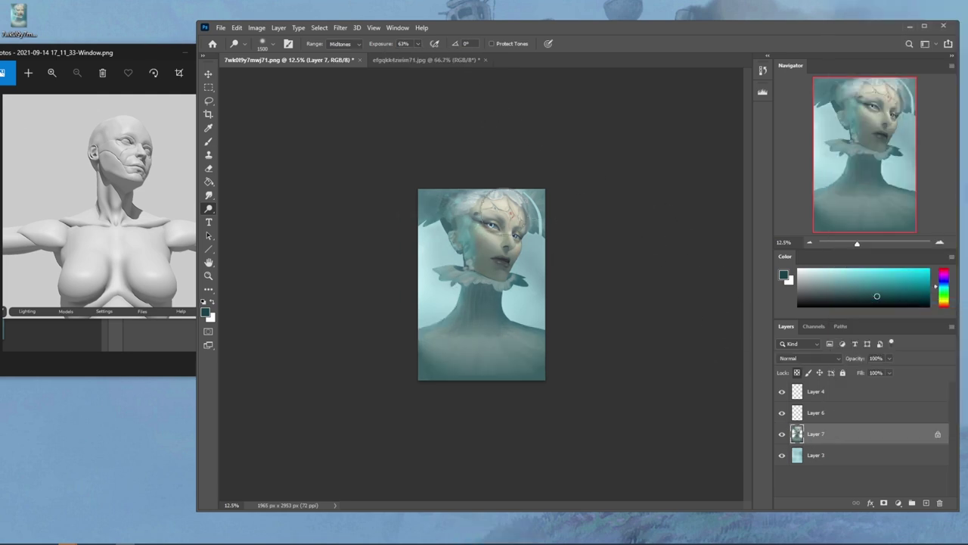
pyautogui.click(551, 212)
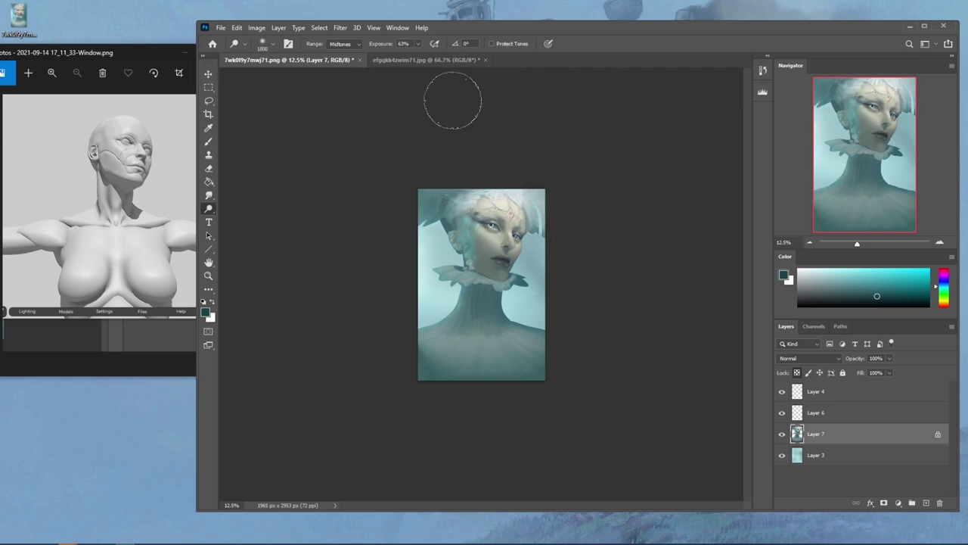
# Set the Dodge tool to Highlights at 16% exposure, try it over the headdress, and undo the excess strokes
pyautogui.click(345, 43)
pyautogui.click(352, 69)
pyautogui.click(542, 227)
pyautogui.hotkey('ctrl', 'z')
pyautogui.click(418, 44)
pyautogui.moveTo(418, 54); pyautogui.dragTo(394, 56)
pyautogui.moveTo(452, 166); pyautogui.dragTo(560, 215)
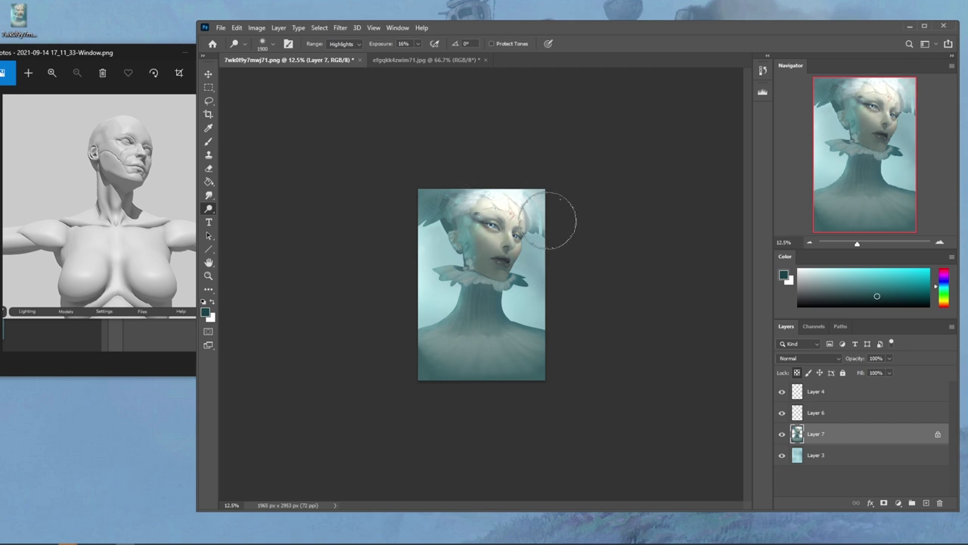
pyautogui.hotkey('ctrl', 'z')
pyautogui.hotkey('ctrl', 'z')
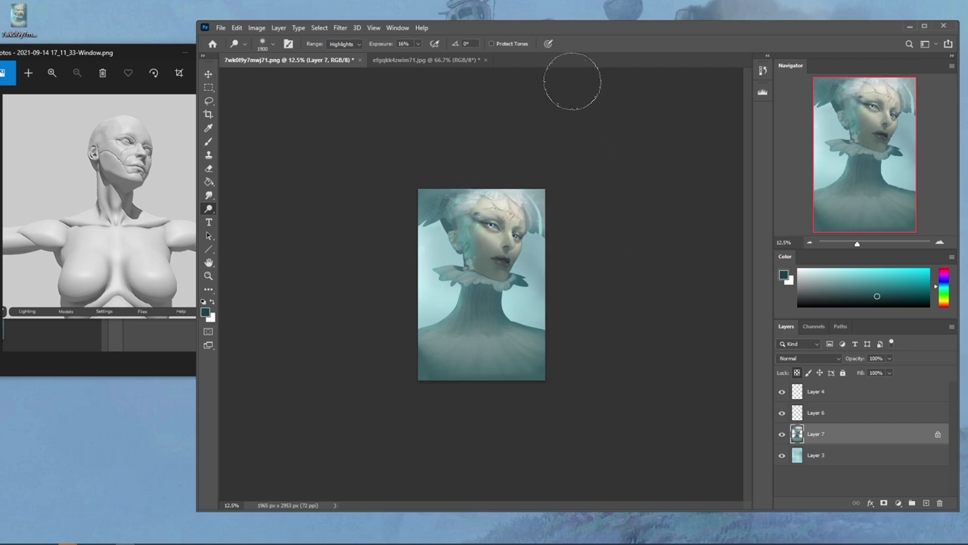
pyautogui.hotkey('ctrl', 'z')
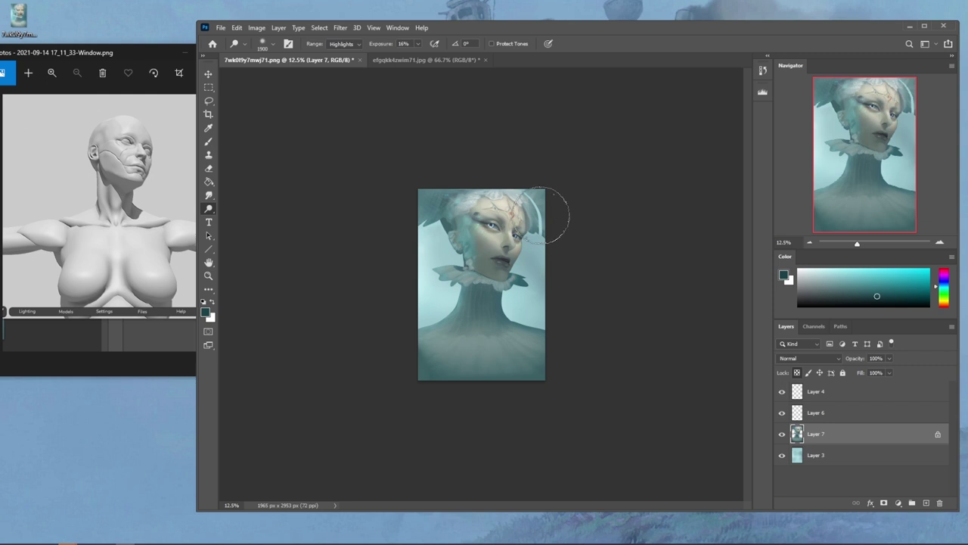
# Dodge the highlights on the upper face and headdress, and compare the result with and without the stroke
pyautogui.moveTo(528, 215); pyautogui.dragTo(322, 103)
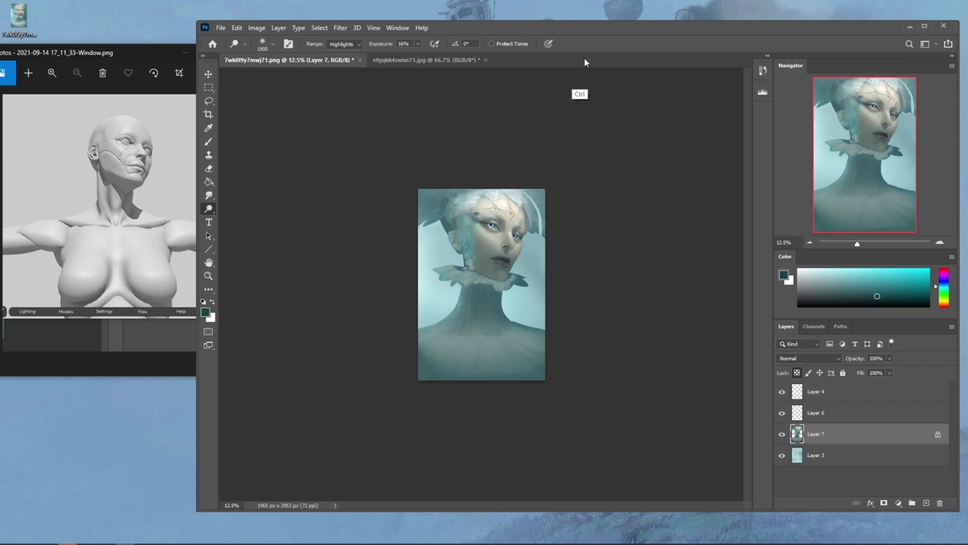
pyautogui.hotkey('ctrl', 'z')
pyautogui.hotkey('ctrl', 'shift', 'z')
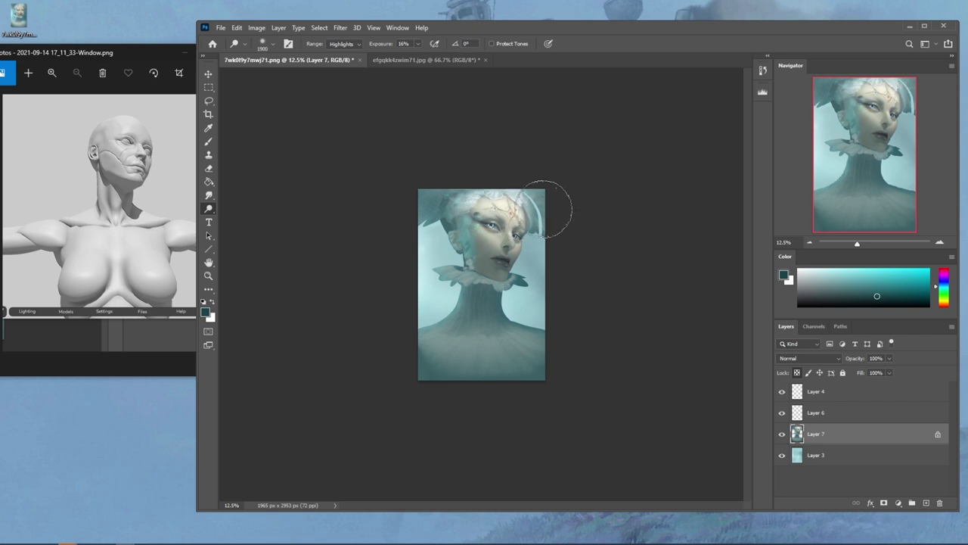
# Lasso the far edge of the headdress and fill it with a sampled teal on a new layer above Layer 3
pyautogui.press('l')
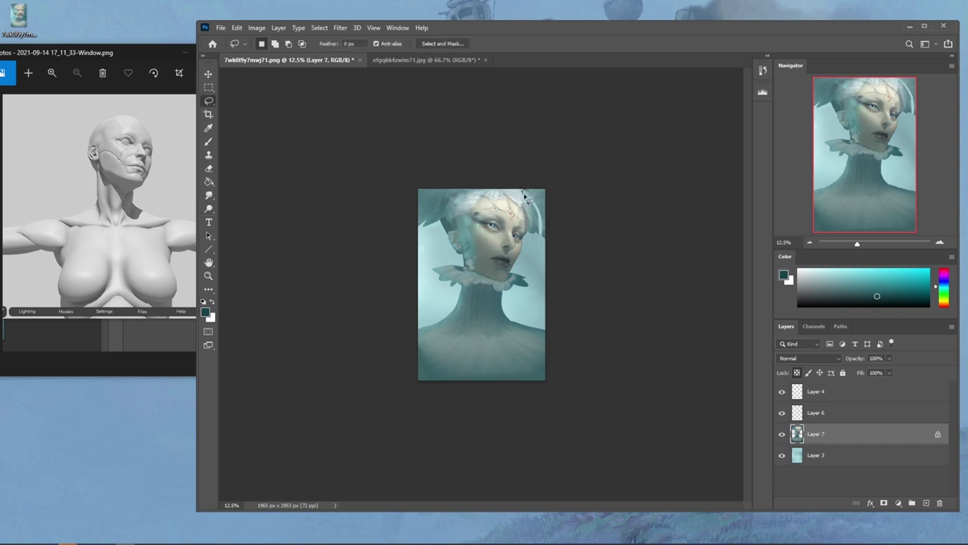
pyautogui.moveTo(543, 236)
pyautogui.mouseDown()
pyautogui.moveTo(536, 193)
pyautogui.moveTo(525, 190)
pyautogui.mouseUp()
pyautogui.click(856, 463)
pyautogui.click(926, 502)
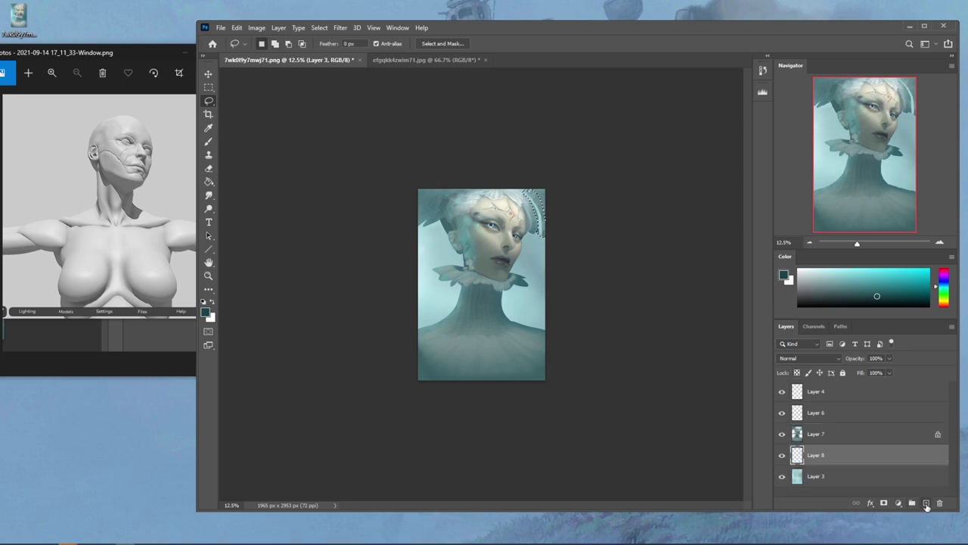
pyautogui.press('g')
pyautogui.keyDown('alt'); pyautogui.click(531, 230); pyautogui.keyUp('alt')
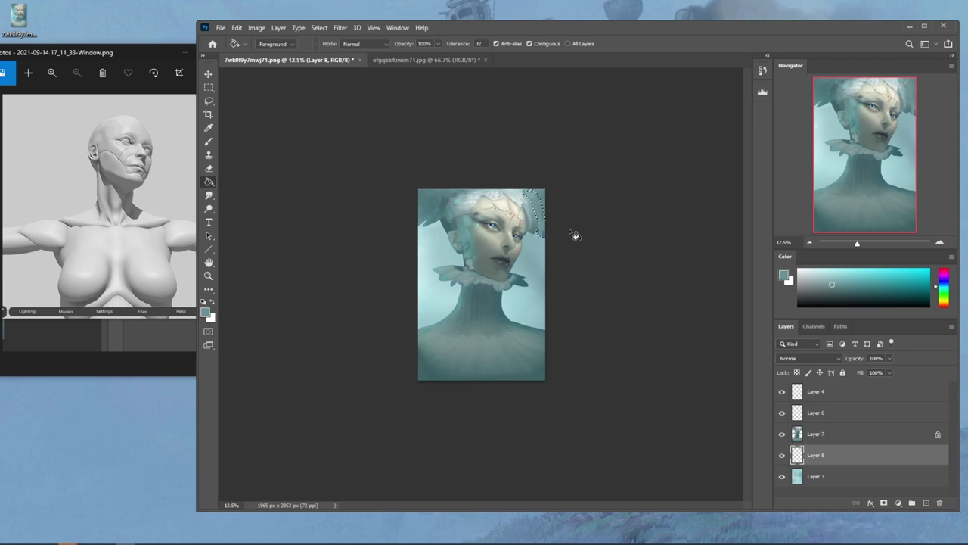
# Lock Layer 8's transparent pixels to tint the new patch with a sampled darker teal, and merge Layer 7 down into Layer 8
pyautogui.press('b')
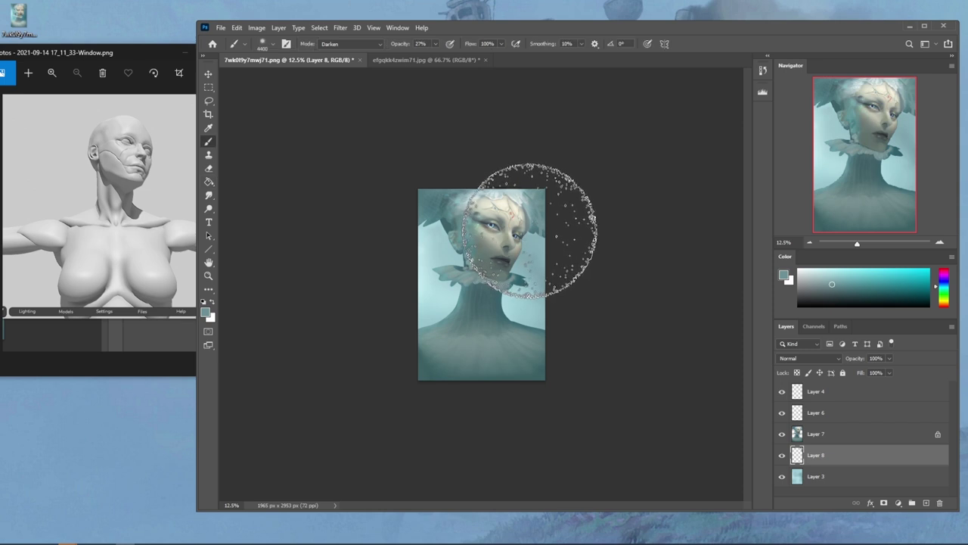
pyautogui.keyDown('alt'); pyautogui.click(531, 259); pyautogui.keyUp('alt')
pyautogui.press('[')
pyautogui.press('[')
pyautogui.press('[')
pyautogui.press('[')
pyautogui.press('[')
pyautogui.press('[')
pyautogui.press('[')
pyautogui.press('[')
pyautogui.press('[')
pyautogui.press('[')
pyautogui.press('[')
pyautogui.press('[')
pyautogui.press('[')
pyautogui.press('[')
pyautogui.press('[')
pyautogui.press('[')
pyautogui.press('[')
pyautogui.press('[')
pyautogui.press('[')
pyautogui.press('[')
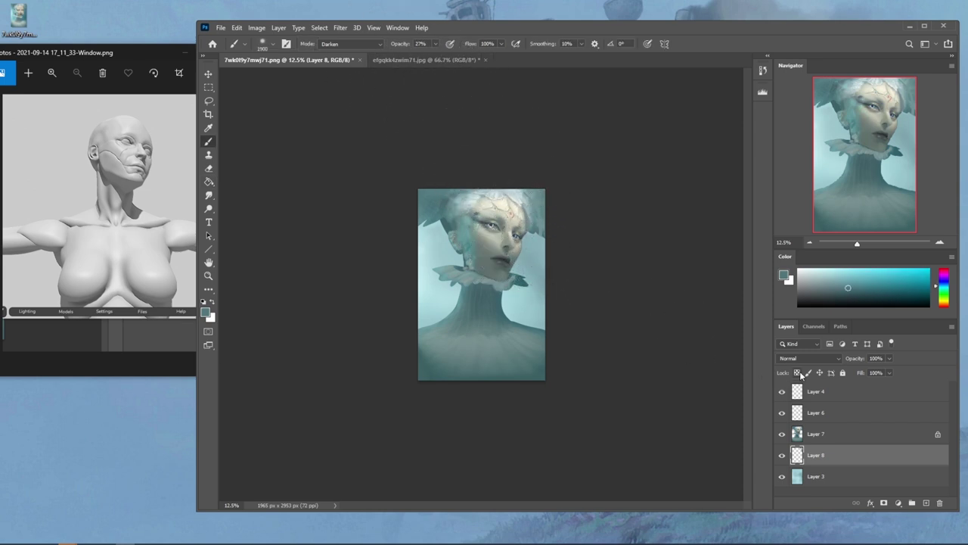
pyautogui.press('[')
pyautogui.press('[')
pyautogui.press('[')
pyautogui.press('[')
pyautogui.press('[')
pyautogui.press('[')
pyautogui.press('[')
pyautogui.press('[')
pyautogui.press('[')
pyautogui.press('[')
pyautogui.press('[')
pyautogui.press('[')
pyautogui.rightClick(858, 439)
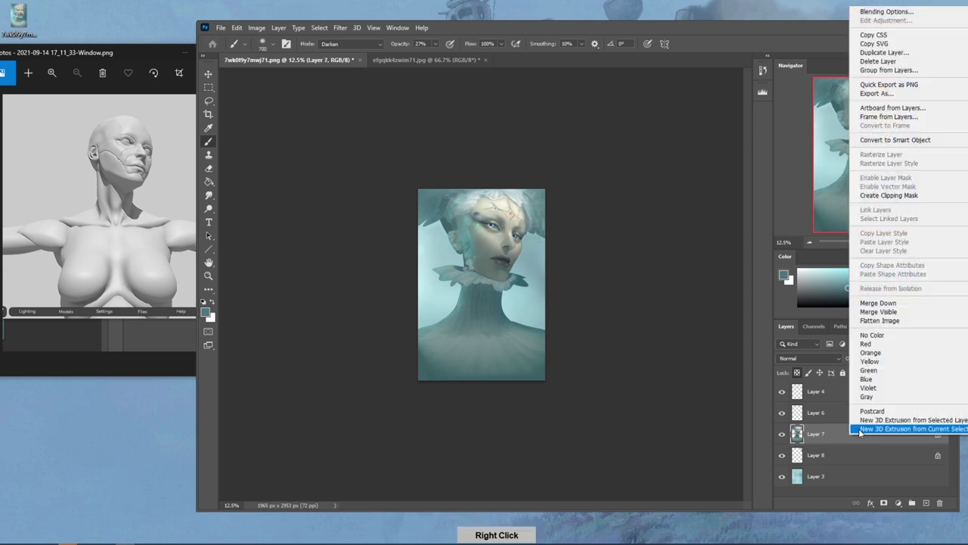
pyautogui.click(903, 304)
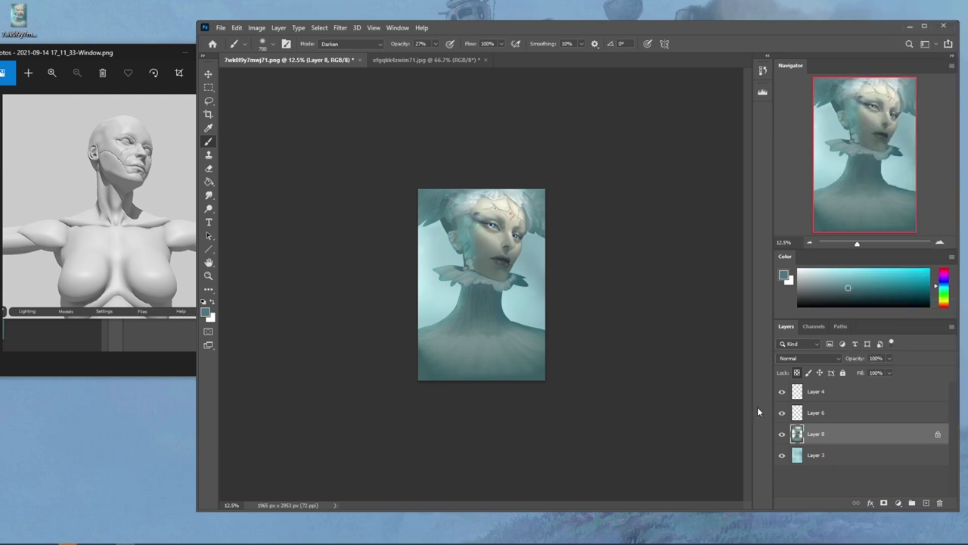
# Return to the Dodge tool, reduce its brush size to 800 and raise its exposure to 46%
pyautogui.click(208, 208)
pyautogui.press('[')
pyautogui.press('[')
pyautogui.press('[')
pyautogui.press('[')
pyautogui.press('[')
pyautogui.press('[')
pyautogui.press('[')
pyautogui.press('[')
pyautogui.press('[')
pyautogui.press('[')
pyautogui.press('[')
pyautogui.press('[')
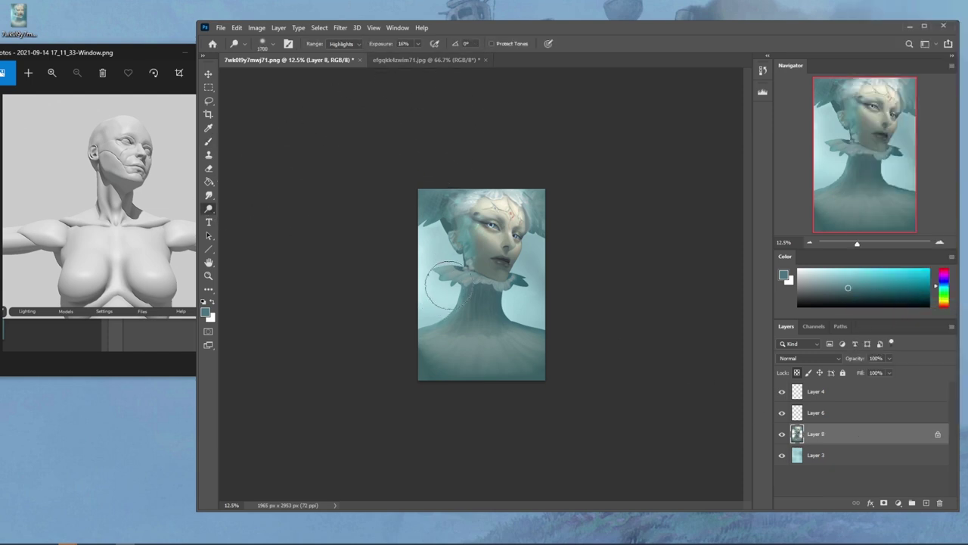
pyautogui.rightClick(518, 270)
pyautogui.press('Escape')
pyautogui.press('m')
pyautogui.rightClick(493, 249)
pyautogui.press('Escape')
pyautogui.press('o')
pyautogui.click(417, 43)
pyautogui.moveTo(431, 58); pyautogui.dragTo(434, 58)
pyautogui.rightClick(469, 260)
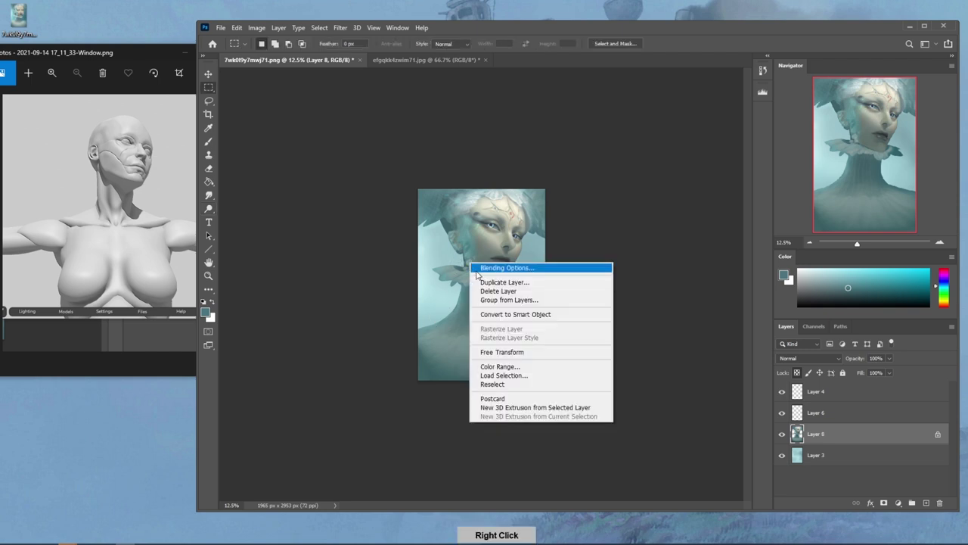
pyautogui.press('Escape')
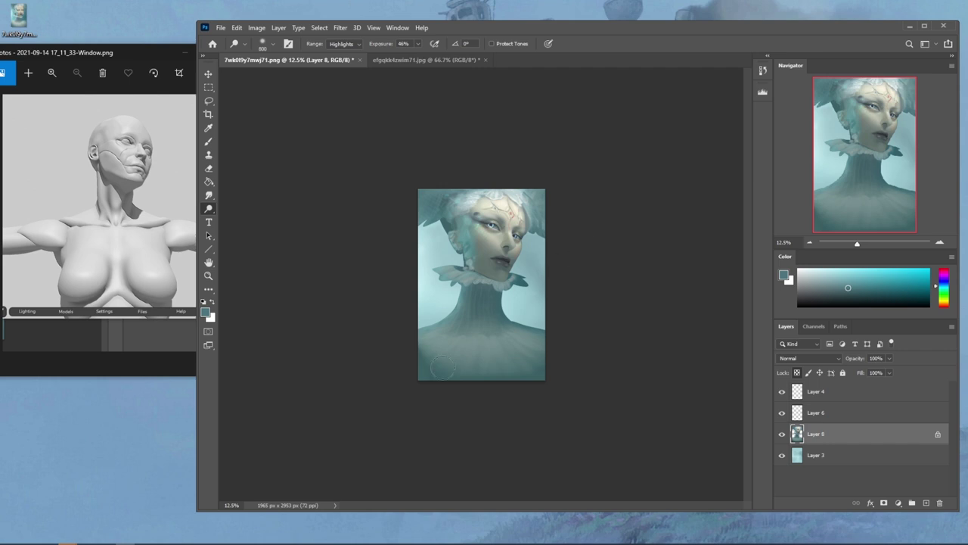
pyautogui.click(855, 454)
pyautogui.click(847, 413)
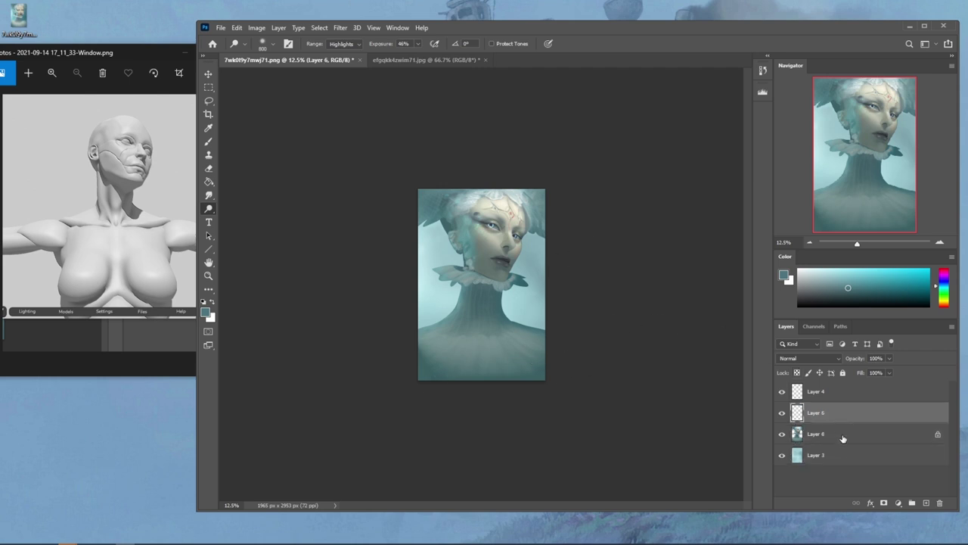
pyautogui.click(843, 437)
pyautogui.press('m')
pyautogui.rightClick(501, 292)
pyautogui.click(518, 298)
pyautogui.click(209, 208)
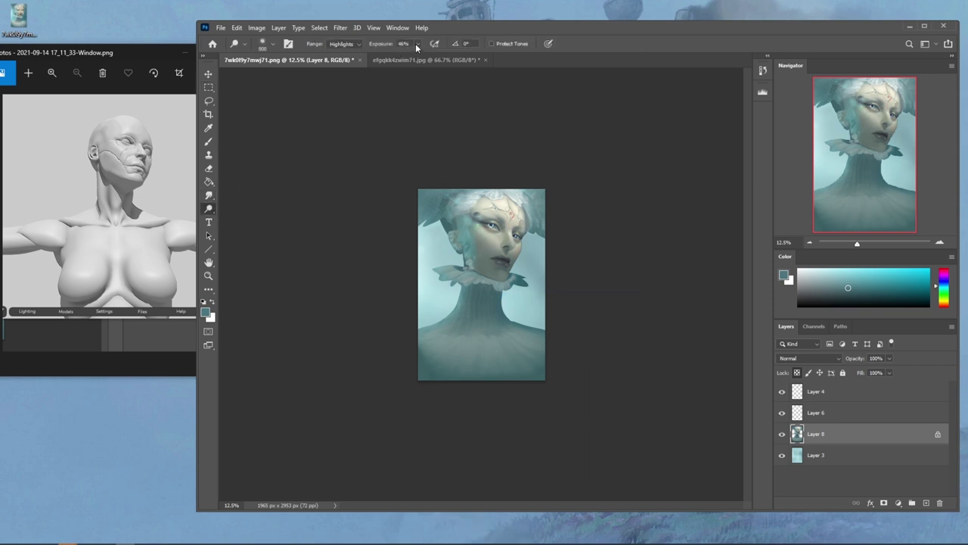
# Try dodging the collar and shoulders at 84% exposure, undo the strokes, and lower the exposure to 28%
pyautogui.click(404, 249)
pyautogui.moveTo(423, 45); pyautogui.dragTo(432, 60)
pyautogui.click(485, 293)
pyautogui.moveTo(508, 268); pyautogui.dragTo(454, 365)
pyautogui.moveTo(453, 365); pyautogui.dragTo(510, 252)
pyautogui.hotkey('ctrl', 'z')
pyautogui.hotkey('ctrl', 'z')
pyautogui.moveTo(454, 275); pyautogui.dragTo(444, 307)
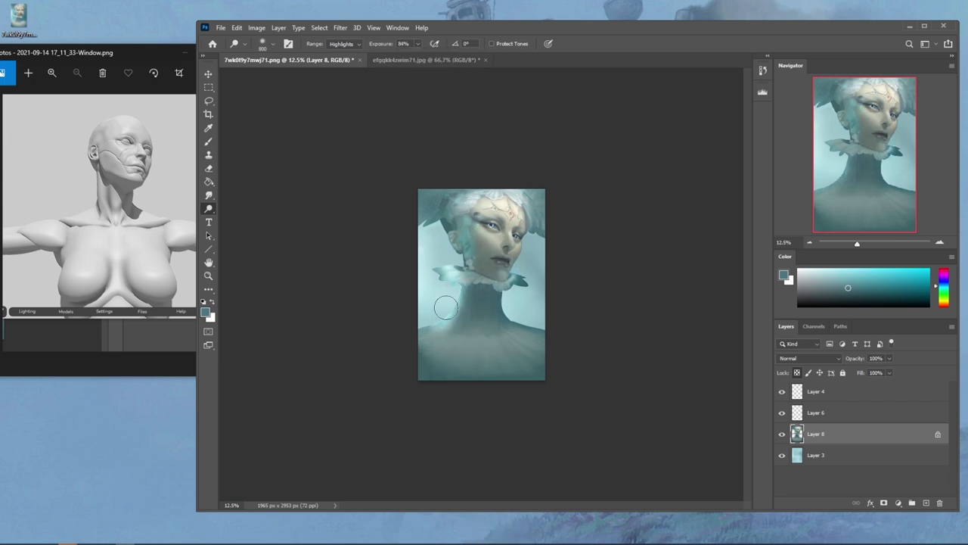
pyautogui.hotkey('ctrl', 'z')
pyautogui.click(418, 44)
# Save the painting to the Desktop as a Photoshop file named qweqwewqe
pyautogui.hotkey('ctrl', 'shift', 's')
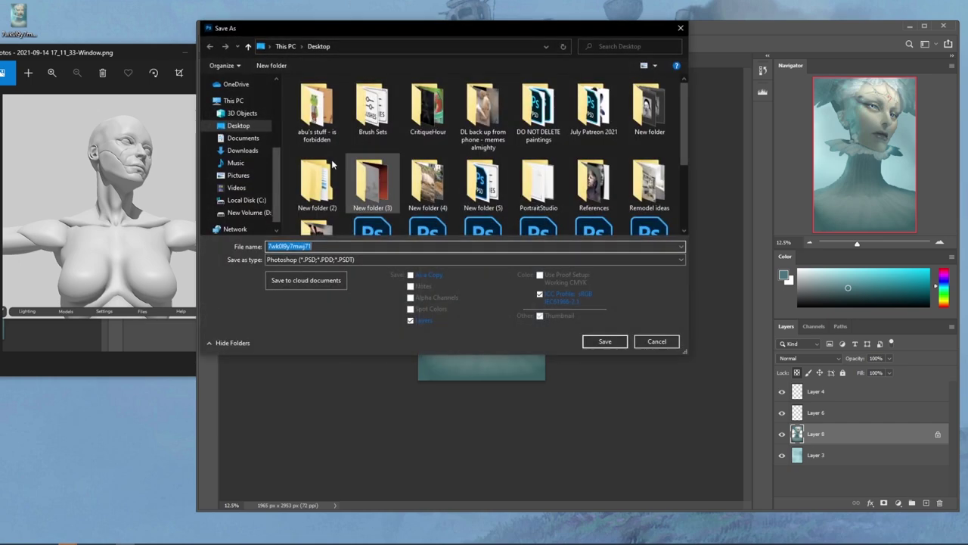
pyautogui.click(353, 248)
pyautogui.doubleClick(352, 248)
pyautogui.write('asdasdasd')
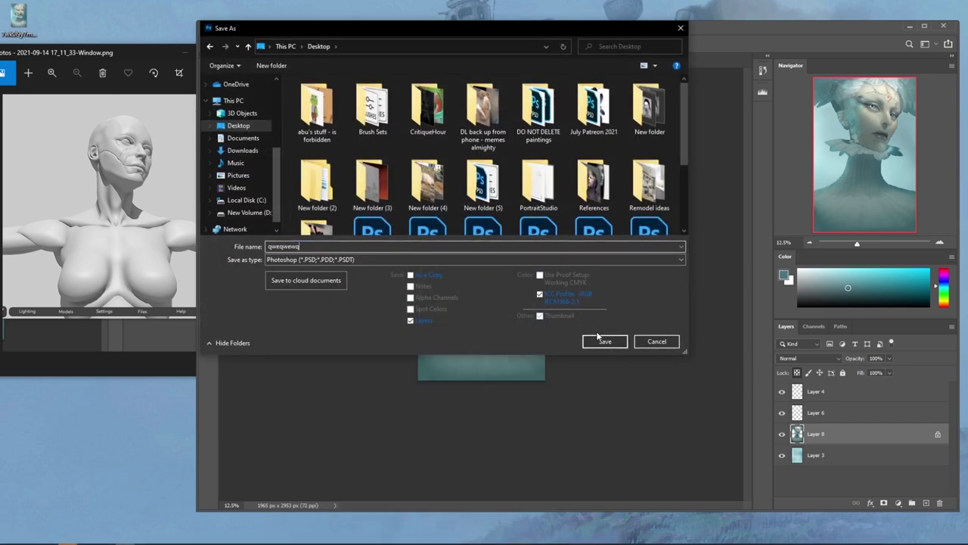
pyautogui.click(599, 338)
pyautogui.click(609, 156)
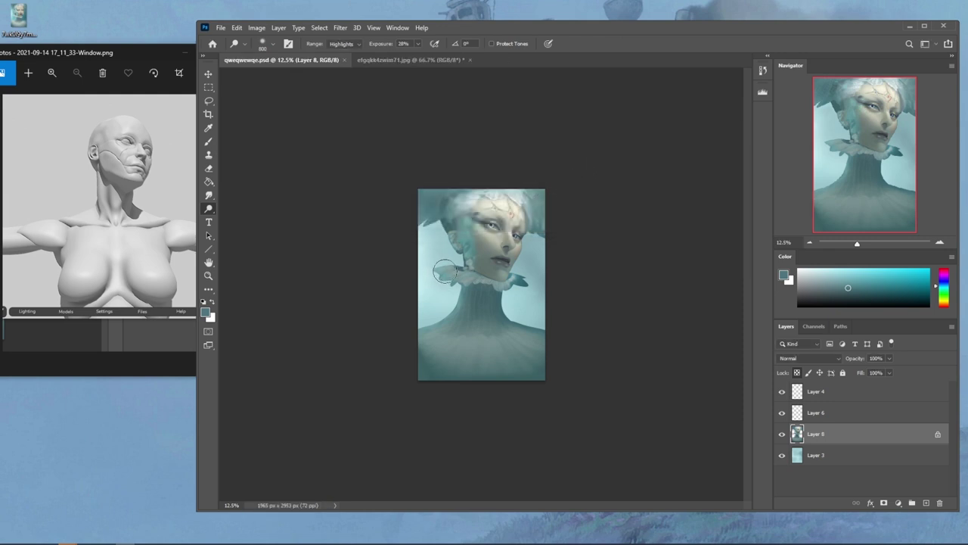
# Try dodging the collar's highlights at 28% and 14% exposure, and undo the strokes
pyautogui.moveTo(442, 269); pyautogui.dragTo(449, 288)
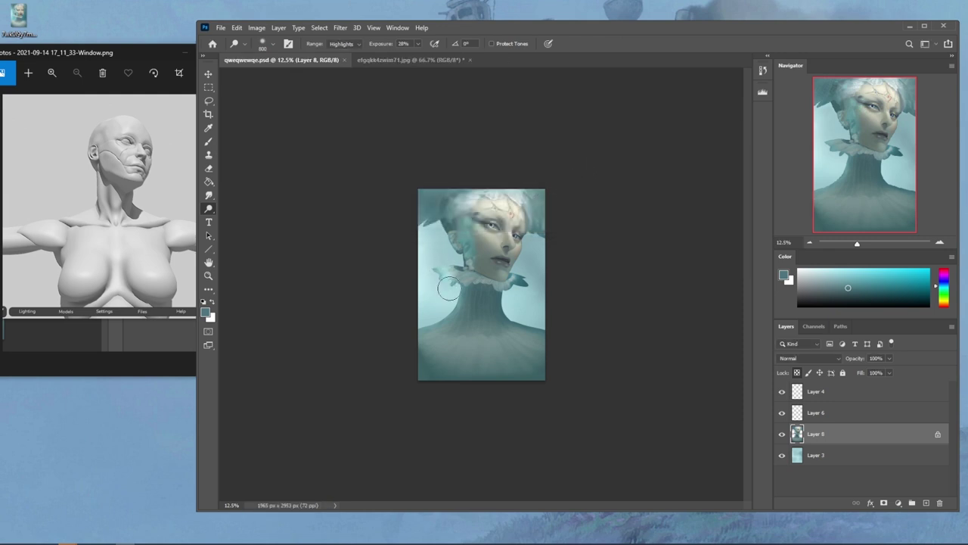
pyautogui.hotkey('ctrl', 'z')
pyautogui.click(418, 44)
pyautogui.moveTo(437, 277)
pyautogui.mouseDown()
pyautogui.moveTo(449, 302)
pyautogui.moveTo(455, 292)
pyautogui.moveTo(440, 317)
pyautogui.moveTo(454, 273)
pyautogui.mouseUp()
pyautogui.moveTo(528, 271)
pyautogui.mouseDown()
pyautogui.moveTo(509, 306)
pyautogui.moveTo(524, 269)
pyautogui.moveTo(512, 312)
pyautogui.moveTo(519, 284)
pyautogui.moveTo(545, 313)
pyautogui.mouseUp()
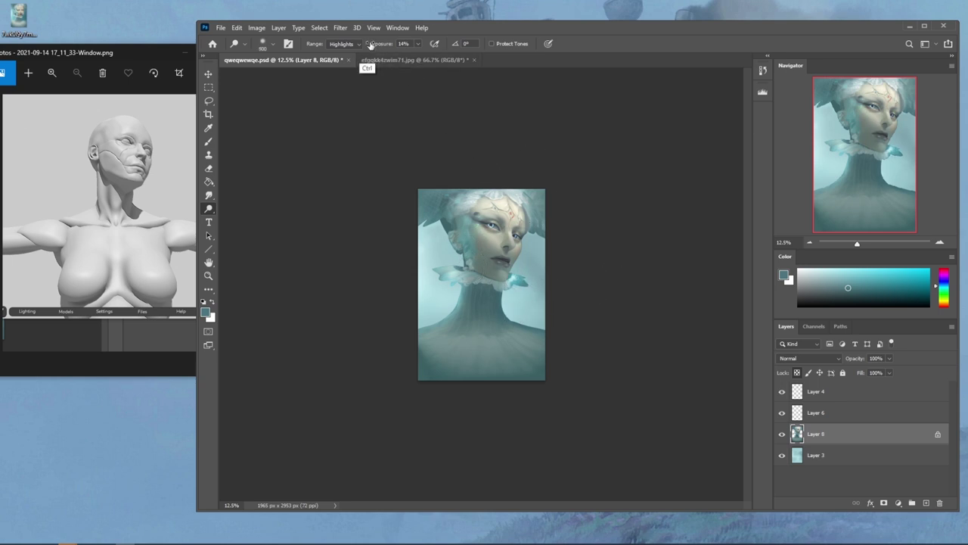
pyautogui.hotkey('ctrl', 'z')
pyautogui.hotkey('ctrl', 'z')
# Switch the Dodge range to Midtones and raise the exposure to 95%
pyautogui.click(342, 44)
pyautogui.click(341, 57)
pyautogui.click(417, 43)
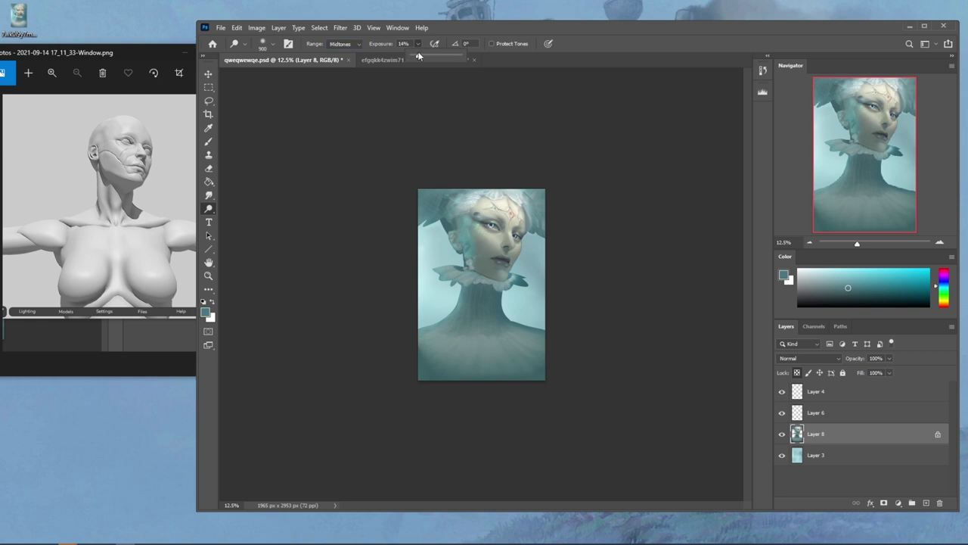
pyautogui.hotkey('ctrl', 'z')
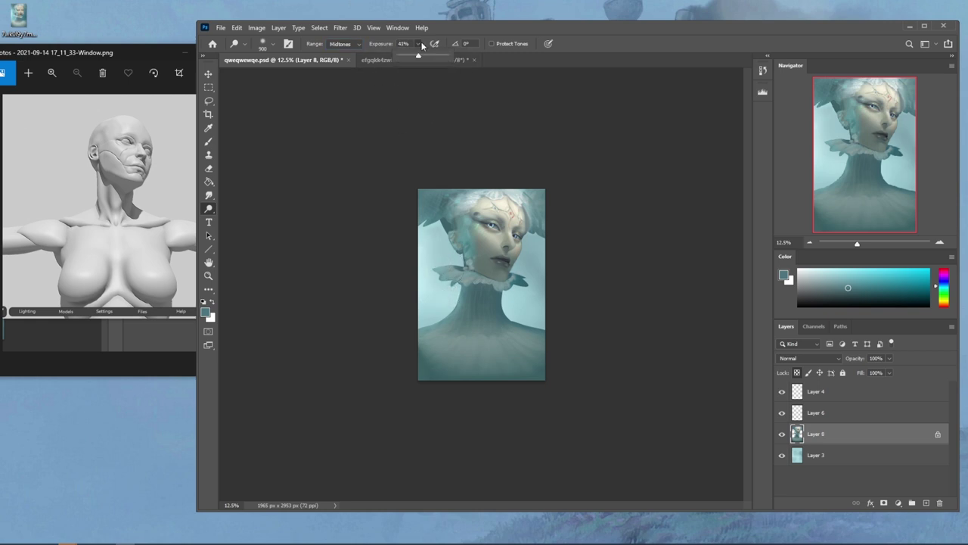
pyautogui.moveTo(442, 57); pyautogui.dragTo(444, 57)
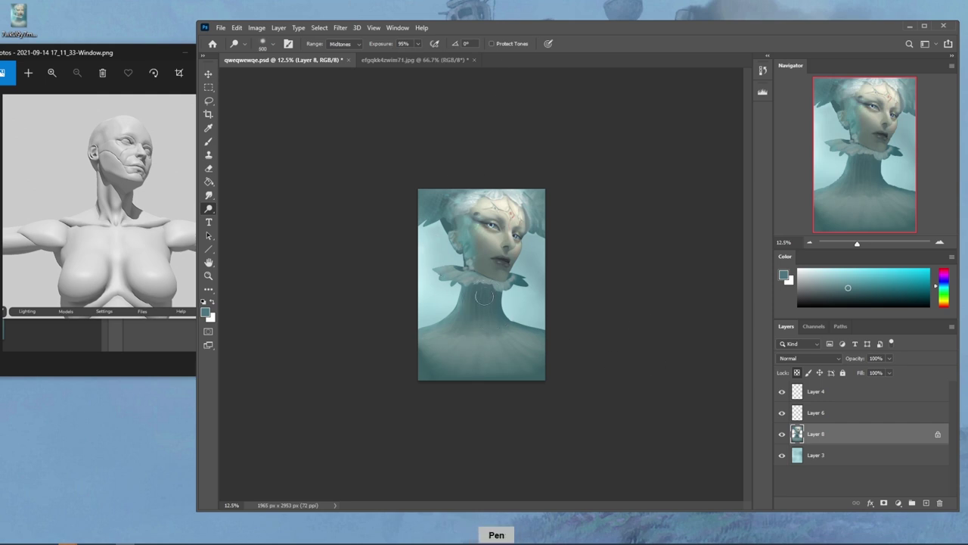
pyautogui.rightClick(485, 299)
pyautogui.click(605, 143)
pyautogui.press('m')
pyautogui.rightClick(460, 286)
pyautogui.click(480, 292)
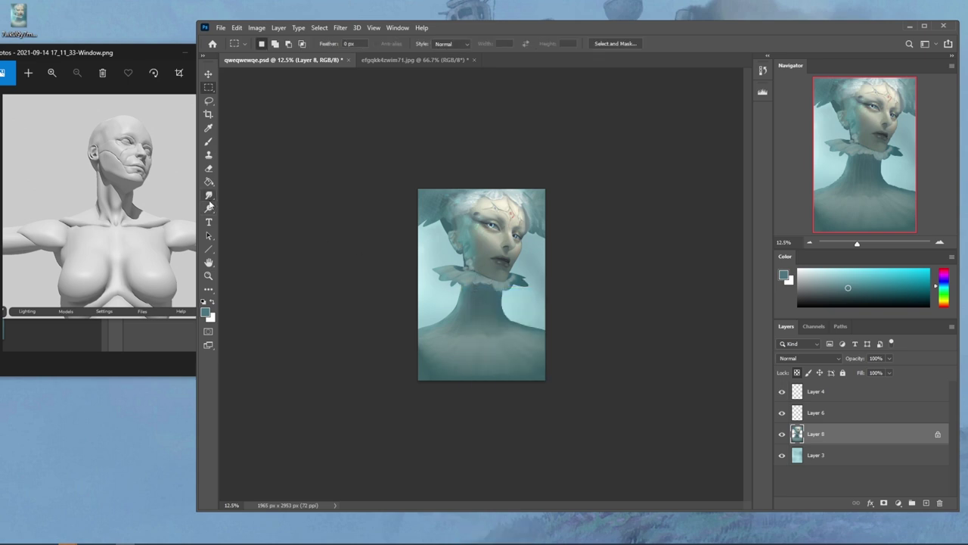
pyautogui.click(209, 207)
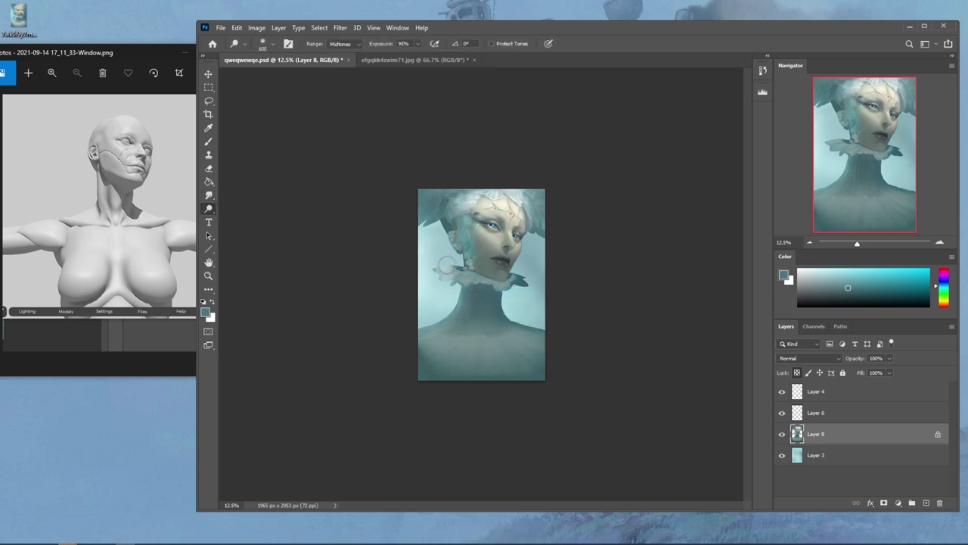
# Lower the Dodge exposure to 36% and lighten the petals on both sides of the ruffled collar
pyautogui.moveTo(418, 44); pyautogui.dragTo(386, 58)
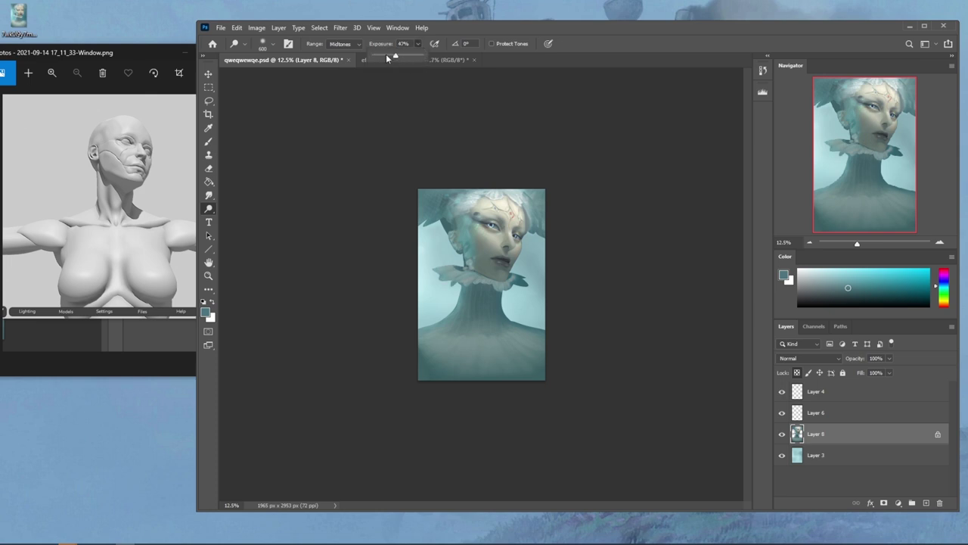
pyautogui.moveTo(436, 266)
pyautogui.mouseDown()
pyautogui.moveTo(441, 295)
pyautogui.moveTo(458, 279)
pyautogui.moveTo(400, 325)
pyautogui.mouseUp()
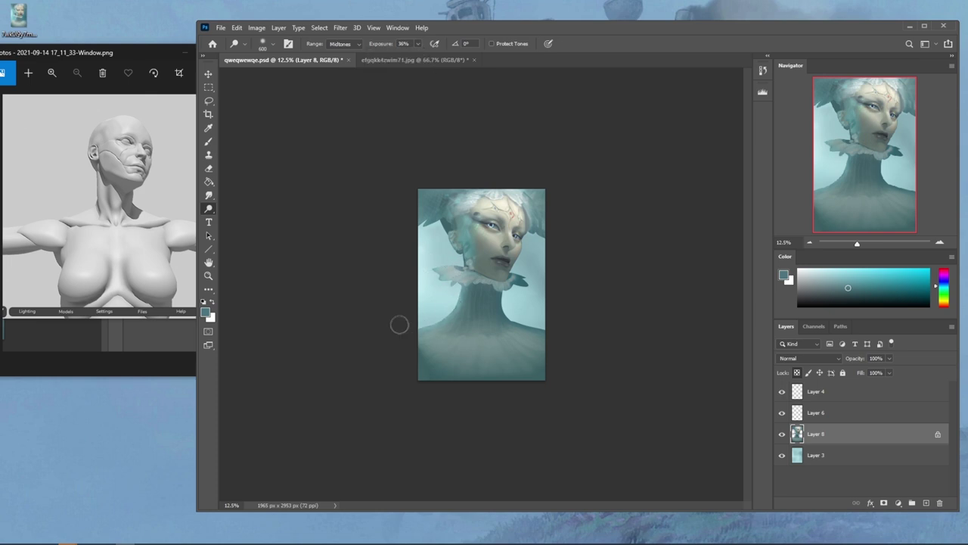
pyautogui.moveTo(519, 274); pyautogui.dragTo(513, 318)
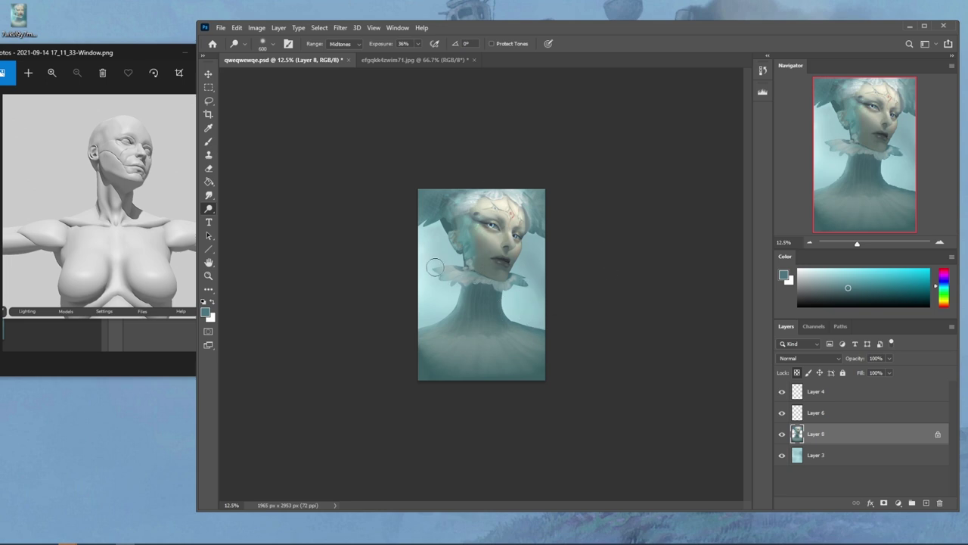
# Switch the Dodge range to Highlights with brush size 1400, try it on one side of the collar, and undo the stroke
pyautogui.click(354, 44)
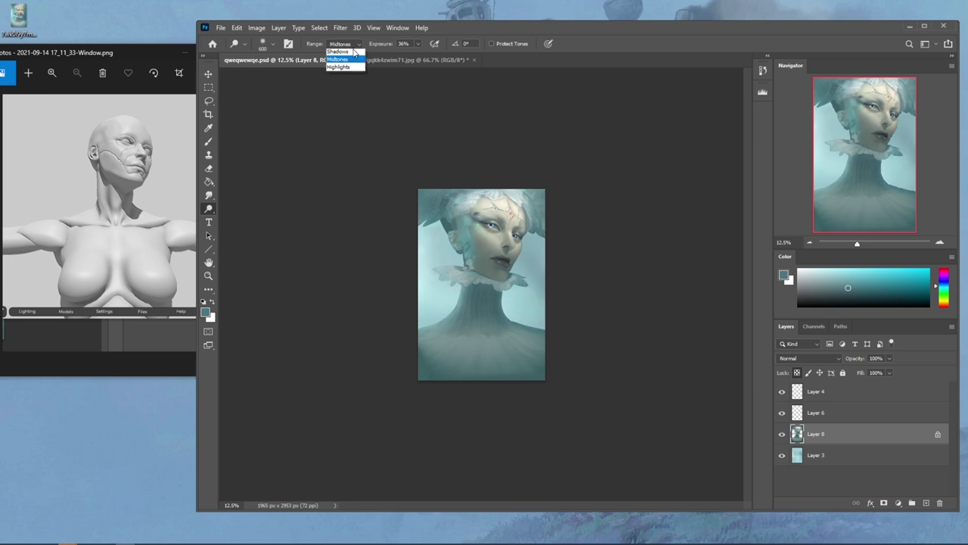
pyautogui.click(346, 69)
pyautogui.press('[')
pyautogui.press('[')
pyautogui.press('[')
pyautogui.press('[')
pyautogui.press('[')
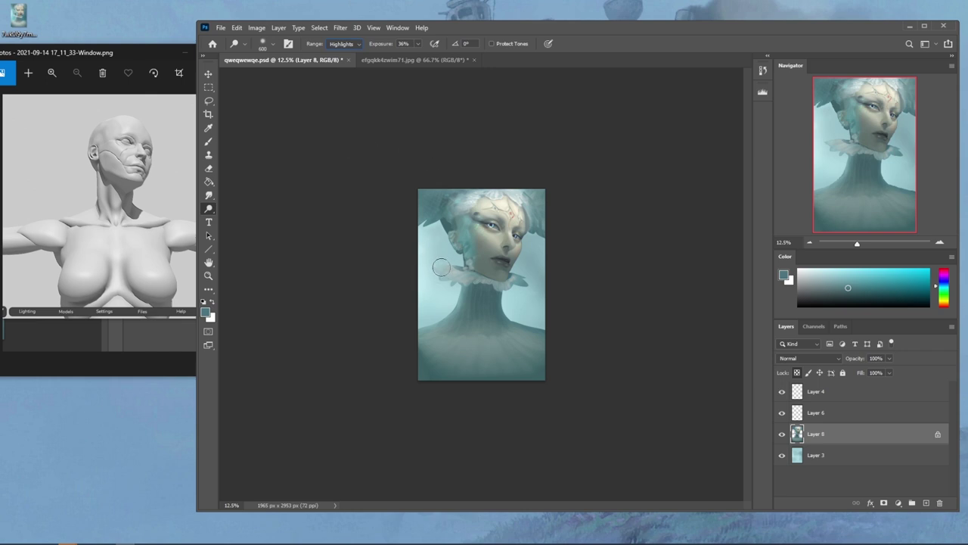
pyautogui.press(']')
pyautogui.press(']')
pyautogui.press(']')
pyautogui.press(']')
pyautogui.press(']')
pyautogui.press(']')
pyautogui.moveTo(453, 275); pyautogui.dragTo(443, 324)
pyautogui.hotkey('ctrl', 'z')
# Dodge the highlights on both sides of the collar at 13% exposure
pyautogui.click(418, 44)
pyautogui.click(407, 56)
pyautogui.moveTo(438, 271); pyautogui.dragTo(437, 290)
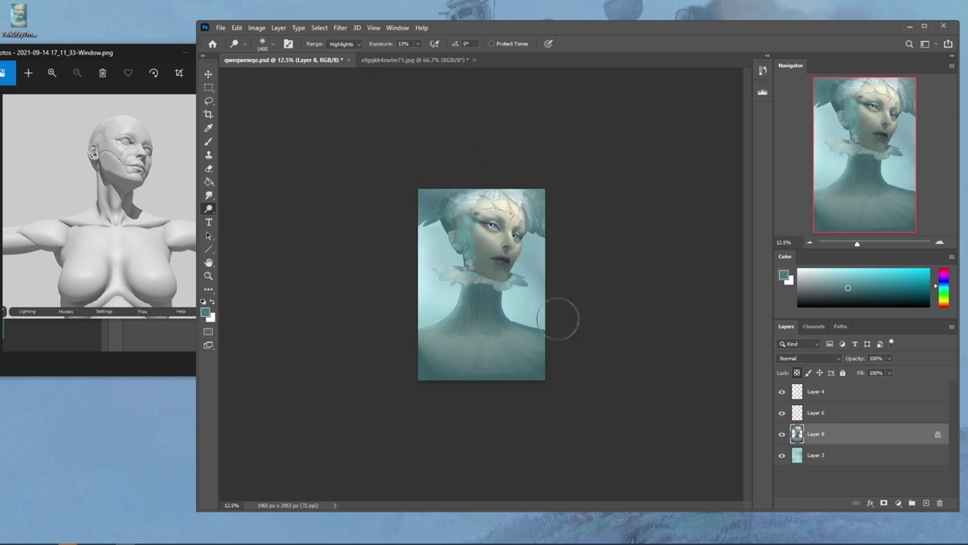
pyautogui.moveTo(530, 276)
pyautogui.mouseDown()
pyautogui.moveTo(553, 270)
pyautogui.moveTo(585, 314)
pyautogui.mouseUp()
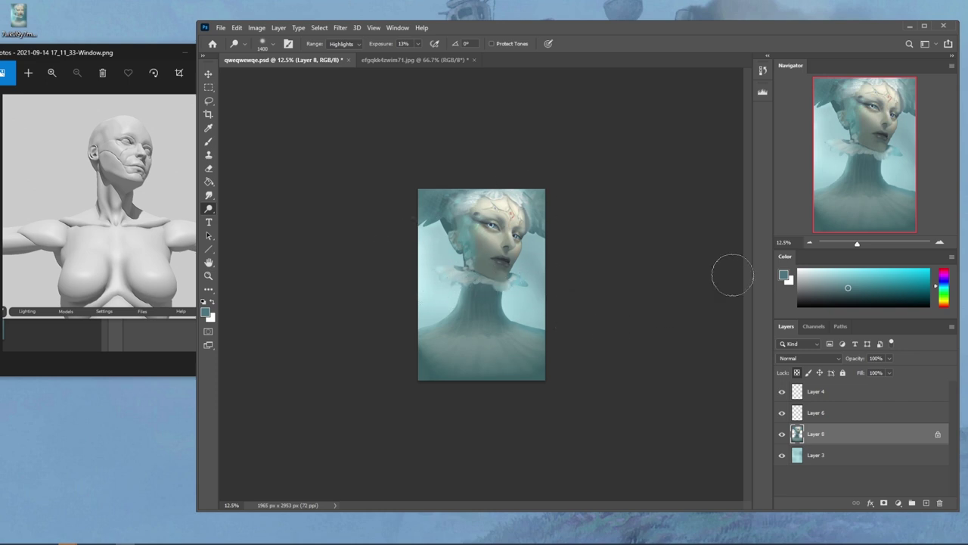
# Try darkening the background on Layer 3 with Hue/Saturation at Lightness -20, and reset Lightness to 0
pyautogui.click(854, 457)
pyautogui.hotkey('ctrl', 'u')
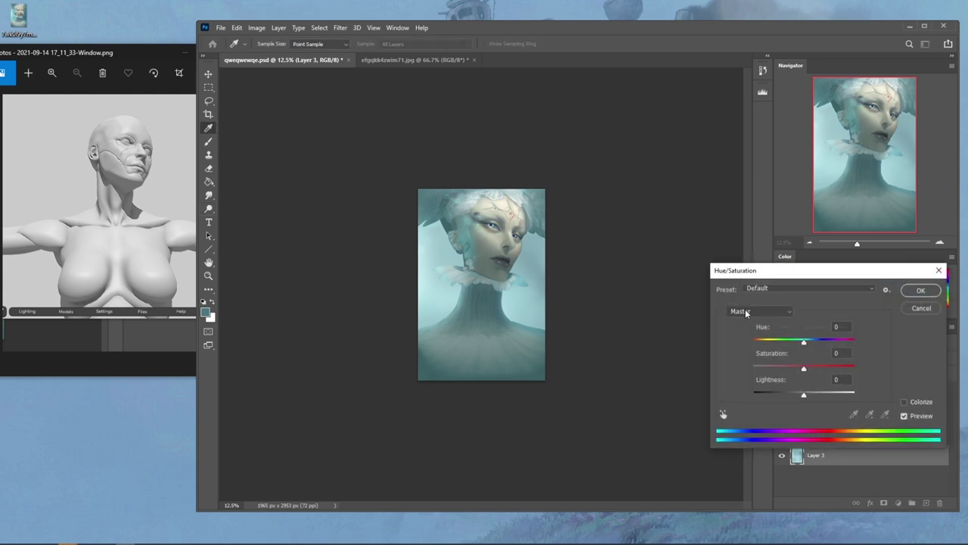
pyautogui.moveTo(806, 401); pyautogui.dragTo(795, 399)
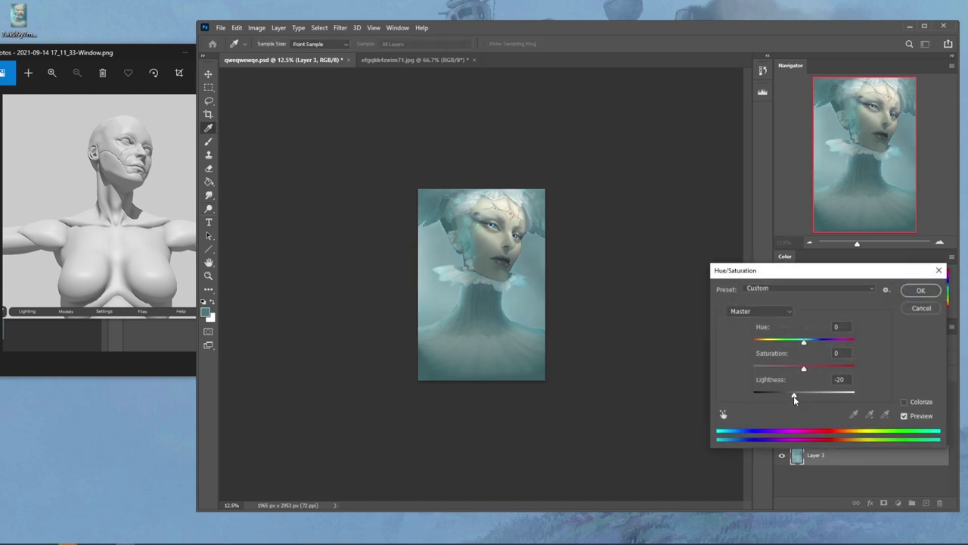
pyautogui.moveTo(793, 396); pyautogui.dragTo(794, 396)
pyautogui.write('0')
pyautogui.click(921, 292)
pyautogui.press('o')
# Copy all of Layer 8, revert the document to the Merge Down state before the collar dodging, and paste the copy in place
pyautogui.click(833, 441)
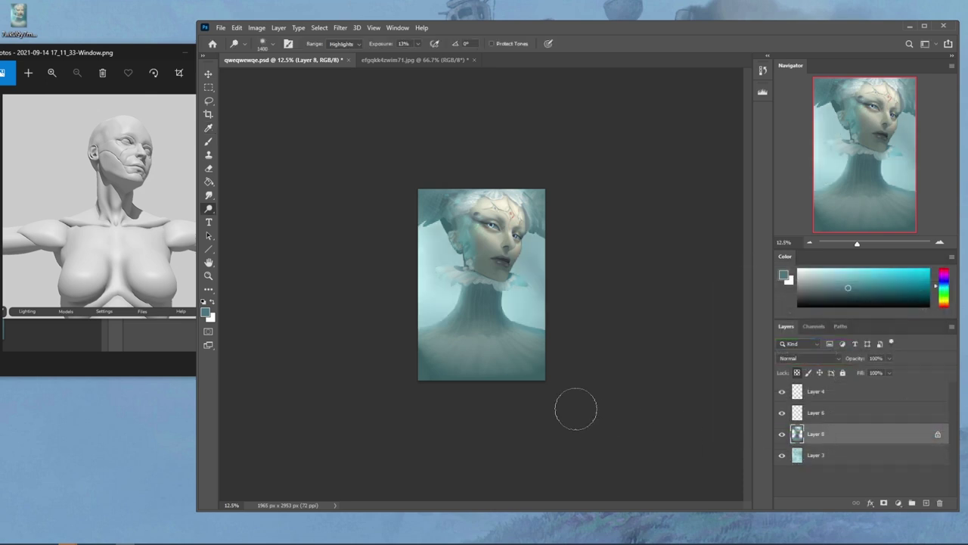
pyautogui.press('m')
pyautogui.hotkey('ctrl', 'a')
pyautogui.click(763, 70)
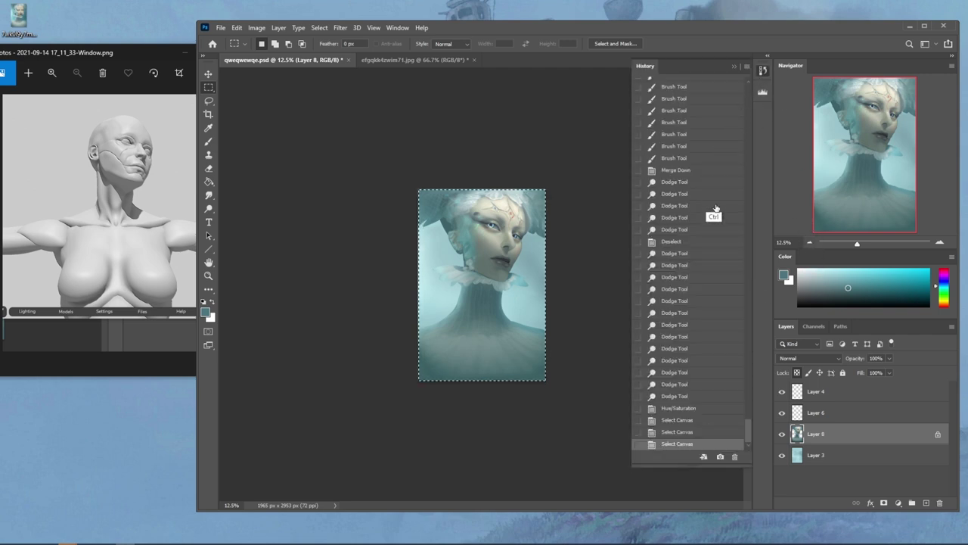
pyautogui.click(678, 171)
pyautogui.hotkey('ctrl', 'shift', 'v')
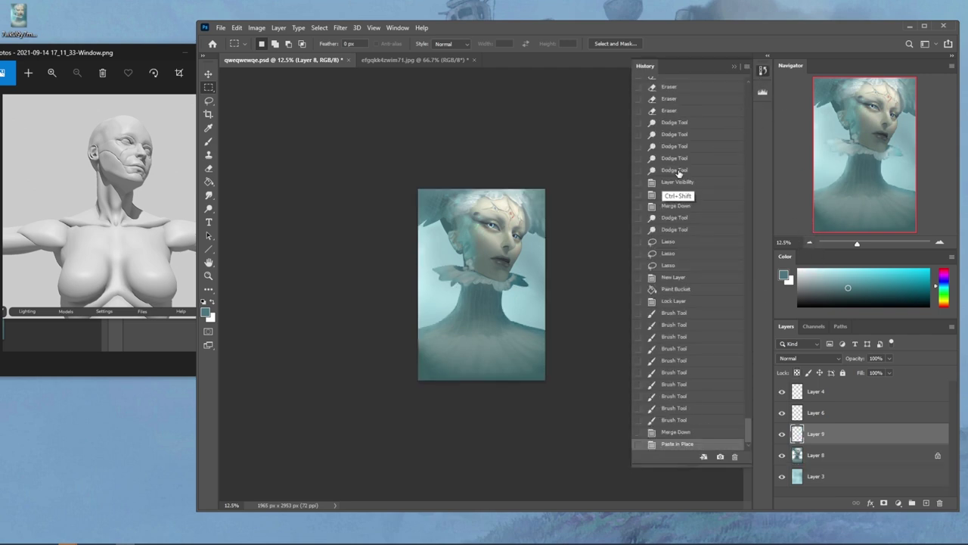
pyautogui.click(733, 66)
# Set the eraser opacity to 100% and erase parts of the pasted Layer 9 around the collar and neck
pyautogui.press('e')
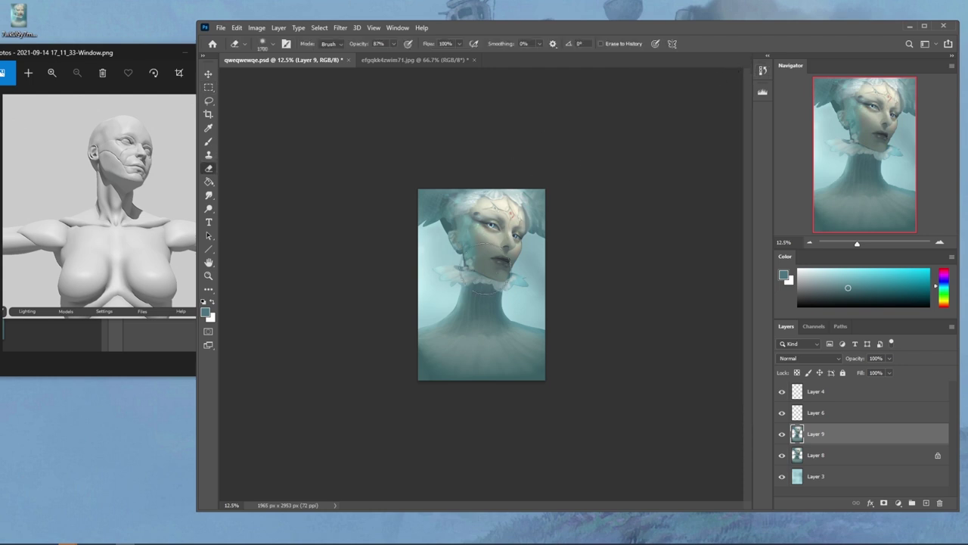
pyautogui.press('[')
pyautogui.press('[')
pyautogui.press('[')
pyautogui.press('[')
pyautogui.moveTo(394, 44); pyautogui.dragTo(406, 58)
pyautogui.press(']')
pyautogui.press(']')
pyautogui.press(']')
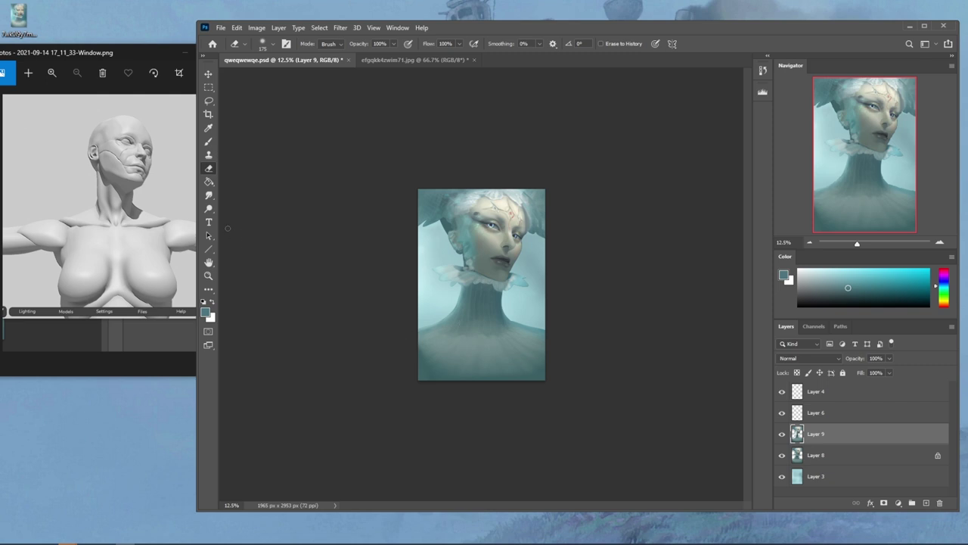
# Dodge the highlights along the neck and shoulder edges at 13% exposure with brush size 500
pyautogui.press('o')
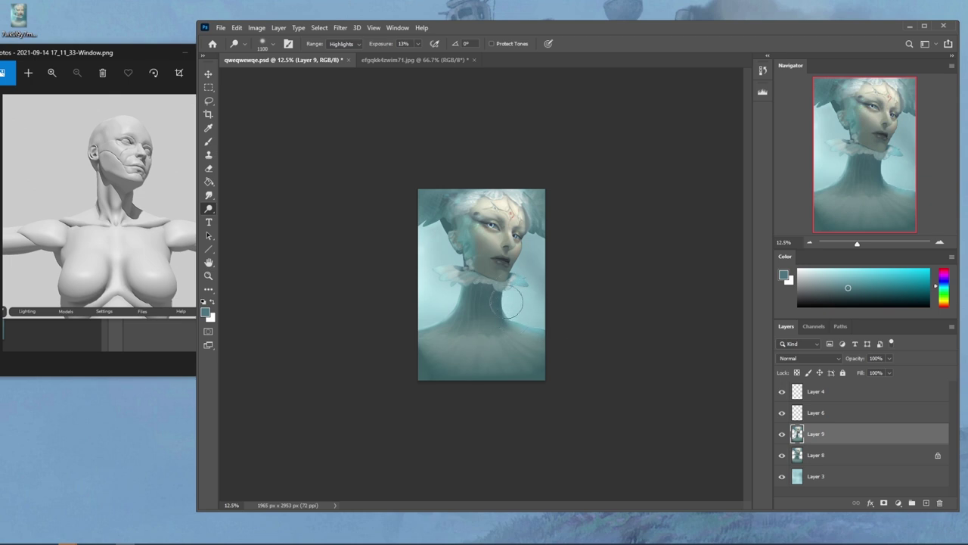
pyautogui.press('e')
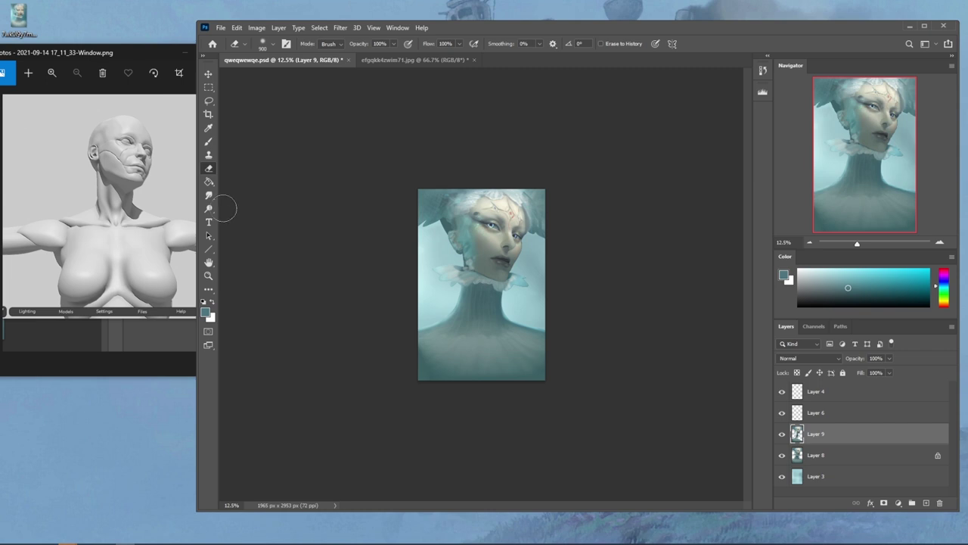
pyautogui.click(208, 208)
pyautogui.press('[')
pyautogui.press('[')
pyautogui.press('[')
pyautogui.press('[')
pyautogui.press('[')
pyautogui.moveTo(529, 319)
pyautogui.mouseDown()
pyautogui.moveTo(501, 307)
pyautogui.moveTo(553, 327)
pyautogui.mouseUp()
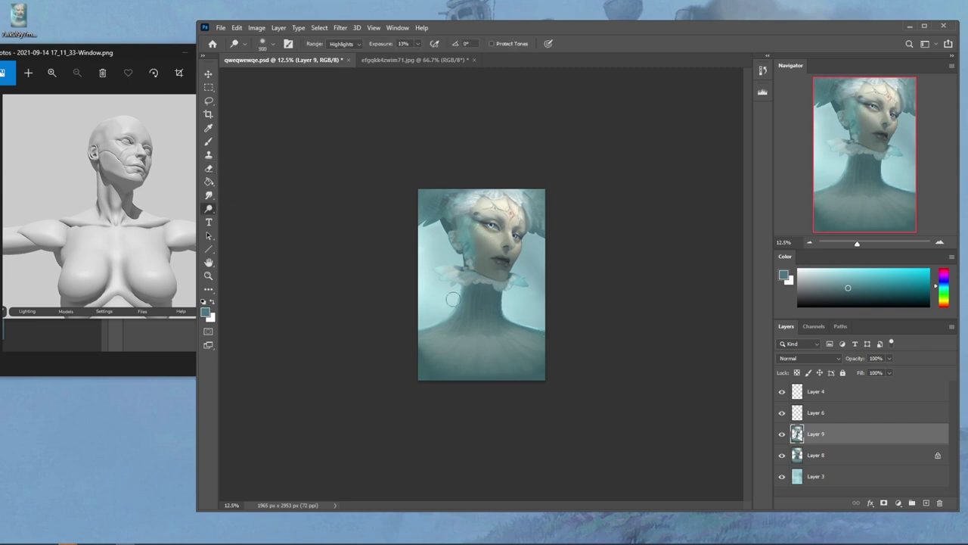
# Try dodging the highlights on the outer collar petals with the same brush, and undo those strokes
pyautogui.moveTo(440, 277)
pyautogui.mouseDown()
pyautogui.moveTo(448, 289)
pyautogui.moveTo(430, 268)
pyautogui.moveTo(451, 274)
pyautogui.moveTo(449, 290)
pyautogui.mouseUp()
pyautogui.hotkey('ctrl', 'z')
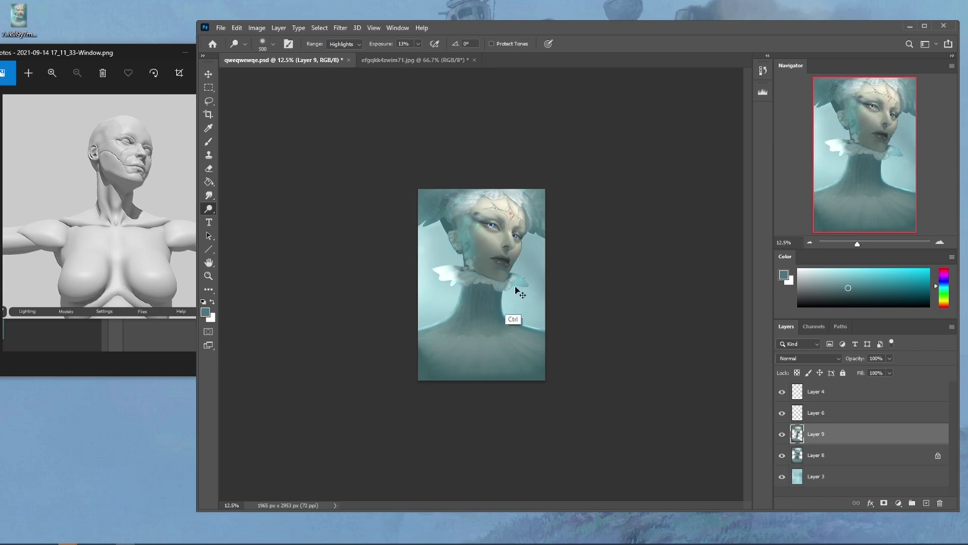
pyautogui.hotkey('ctrl', 'z')
pyautogui.hotkey('ctrl', 'z')
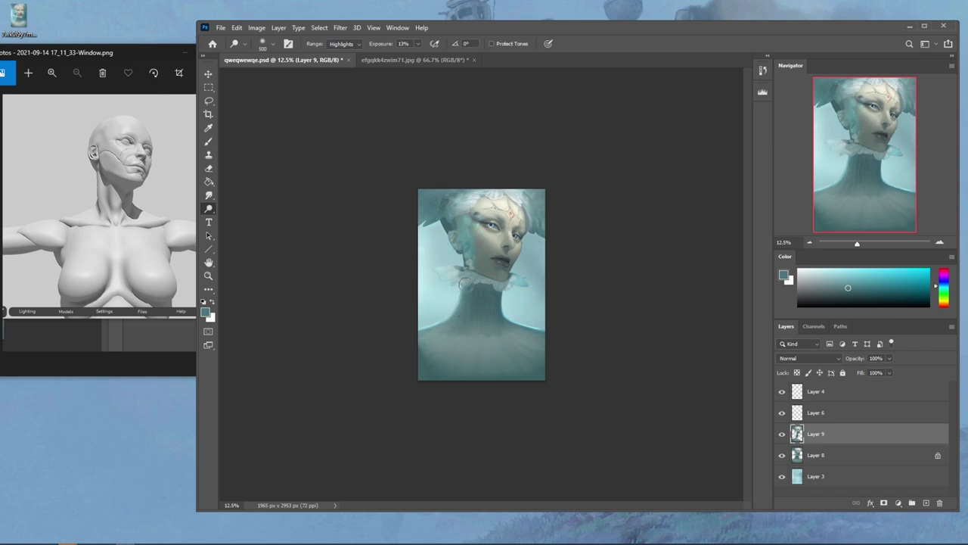
# Raise the Dodge exposure to 51% and brighten the tips and edges of the collar petals with a much smaller brush
pyautogui.moveTo(415, 43); pyautogui.dragTo(457, 46)
pyautogui.press('[')
pyautogui.press('[')
pyautogui.press('[')
pyautogui.press('[')
pyautogui.press('[')
pyautogui.press('[')
pyautogui.press('[')
pyautogui.press('[')
pyautogui.press('[')
pyautogui.press('[')
pyautogui.click(209, 194)
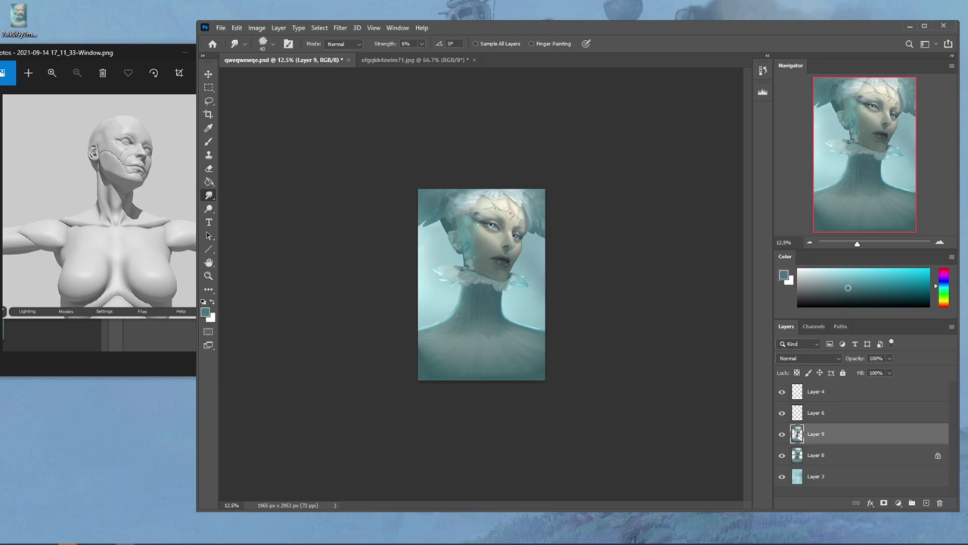
pyautogui.press('o')
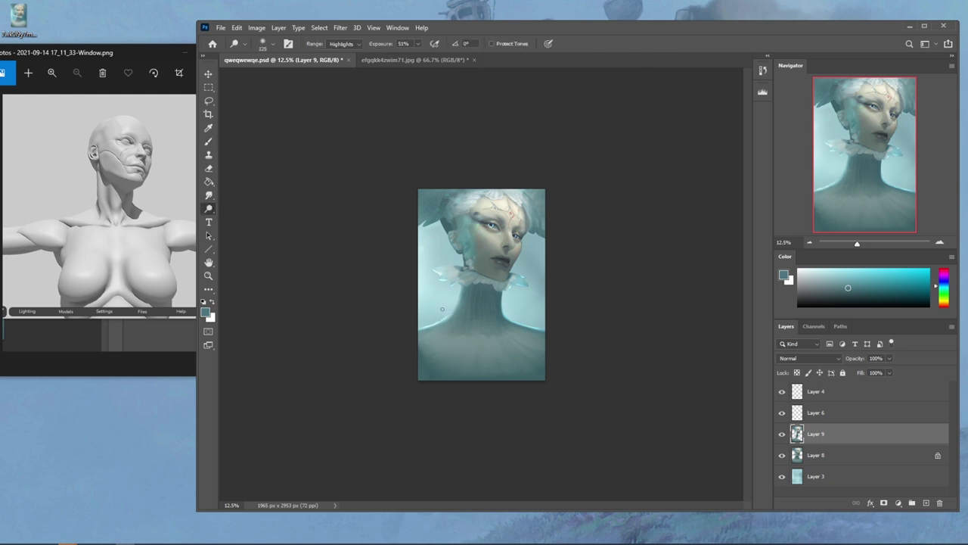
# Compare the painting with and without Layer 9, and merge Layer 9 down into Layer 8
pyautogui.press('ctrl')
pyautogui.click(780, 435)
pyautogui.click(781, 435)
pyautogui.rightClick(826, 438)
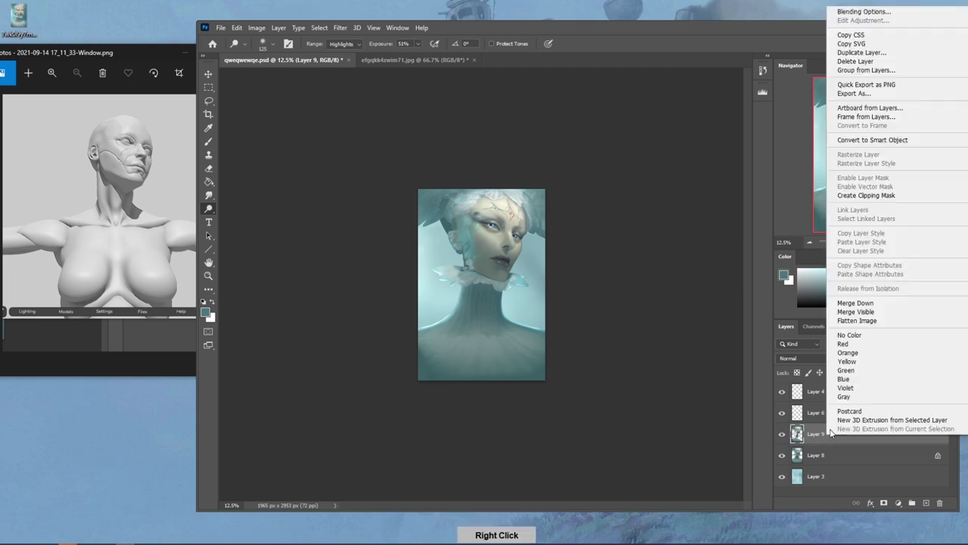
pyautogui.click(881, 306)
# Open Layer 8 in the Liquify filter and reshape the eyelids of both eyes with a small warp brush of size 100
pyautogui.press('z')
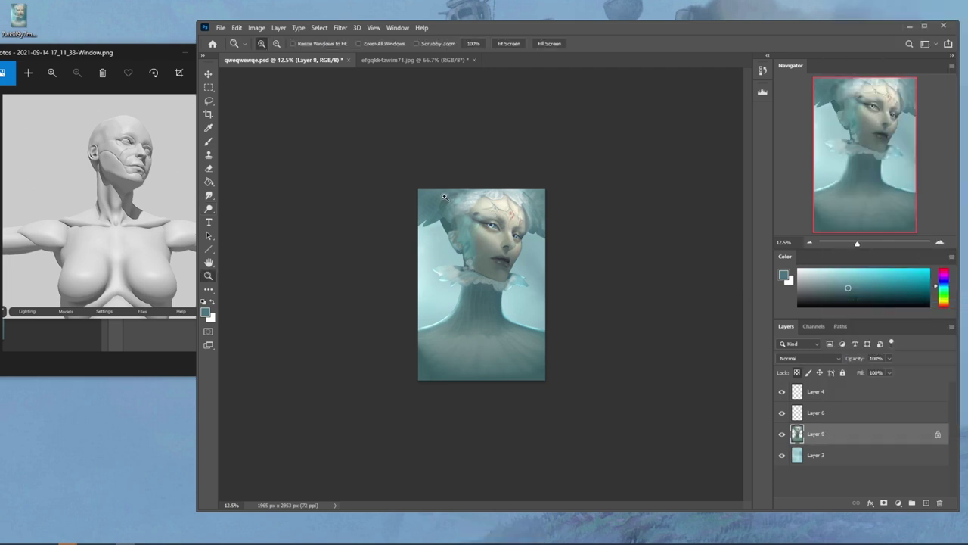
pyautogui.moveTo(448, 211); pyautogui.dragTo(532, 295)
pyautogui.click(340, 27)
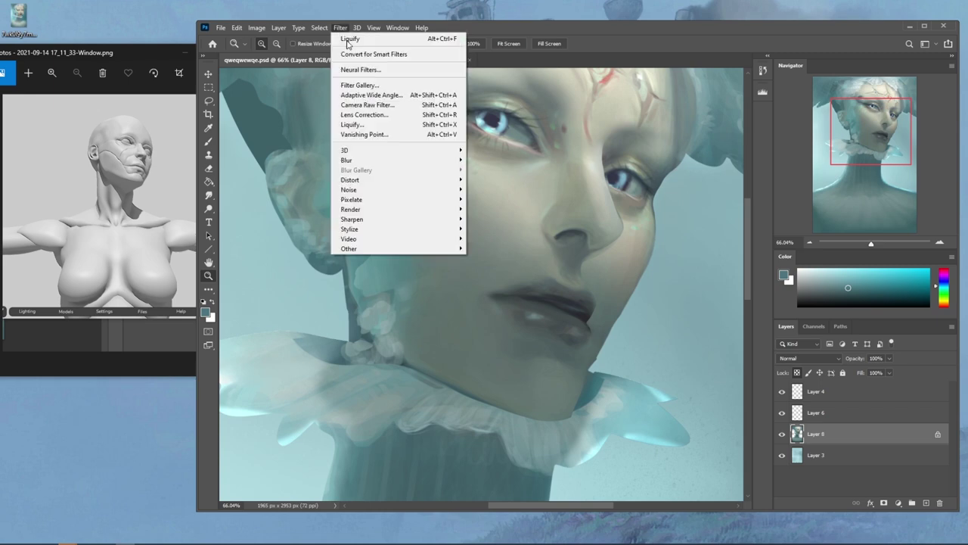
pyautogui.click(363, 126)
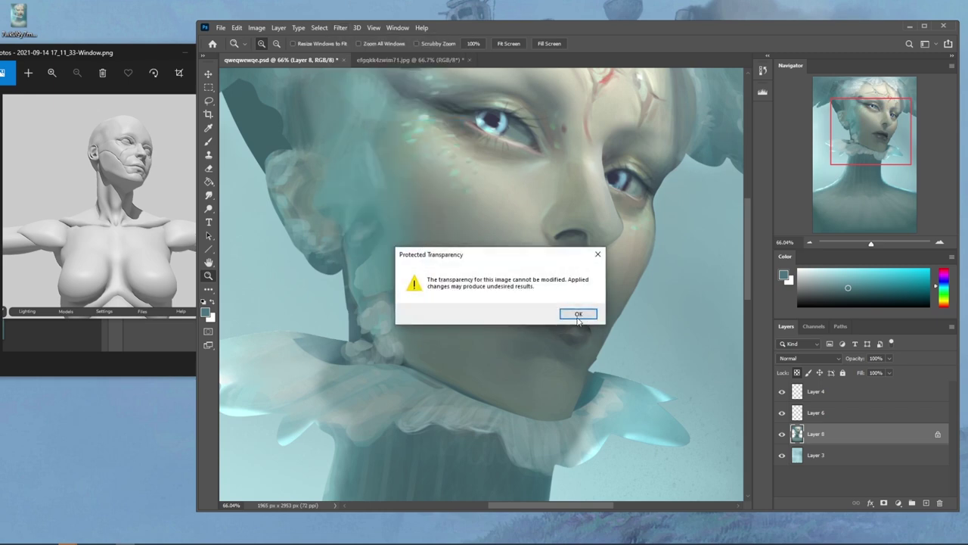
pyautogui.click(577, 315)
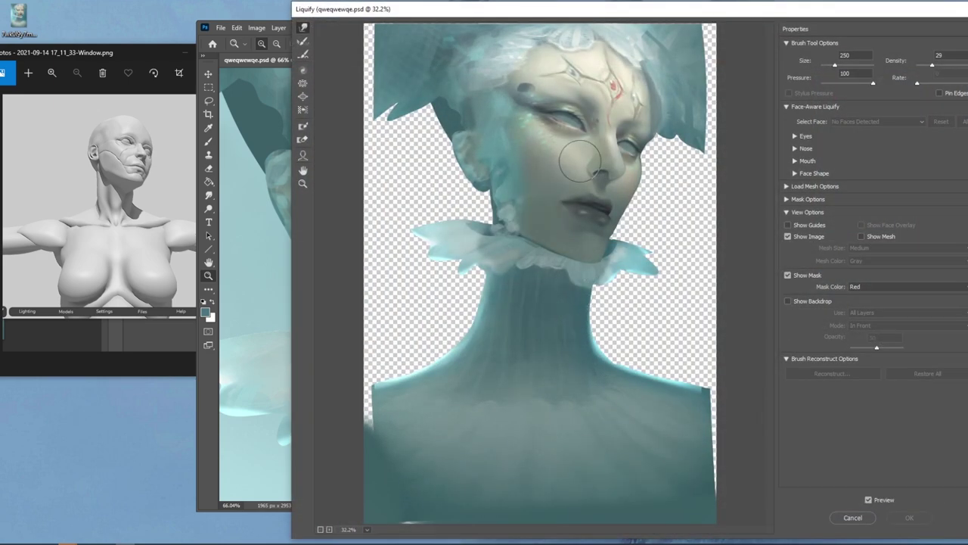
pyautogui.press('[')
pyautogui.press('[')
pyautogui.press('[')
pyautogui.press('[')
pyautogui.press('[')
pyautogui.moveTo(556, 111)
pyautogui.mouseDown()
pyautogui.moveTo(633, 145)
pyautogui.moveTo(626, 139)
pyautogui.mouseUp()
pyautogui.press('[')
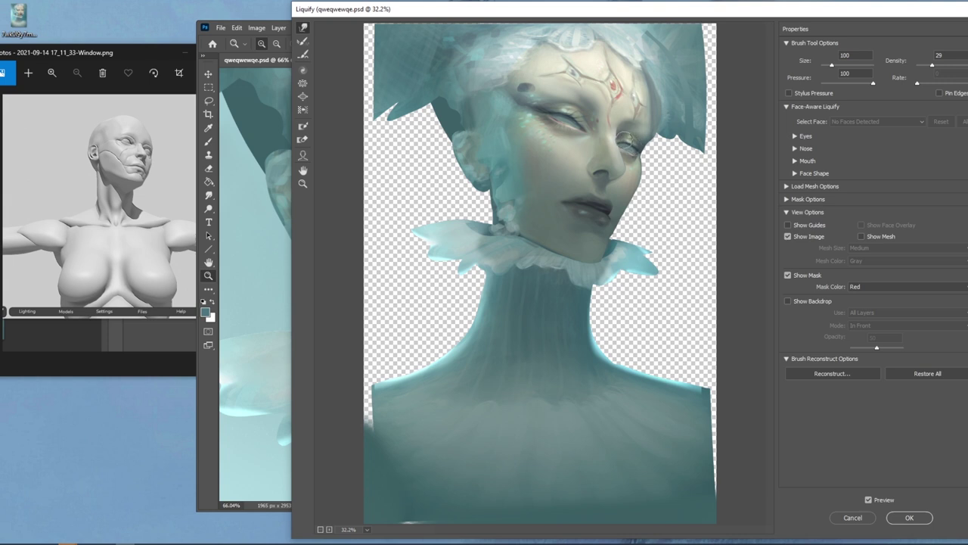
# Refine the lid of the eye nearest the ear with further small warp strokes and apply the Liquify changes
pyautogui.press(']')
pyautogui.press(']')
pyautogui.press('[')
pyautogui.press('[')
pyautogui.press(']')
pyautogui.press(']')
pyautogui.moveTo(573, 114); pyautogui.dragTo(582, 124)
pyautogui.press('[')
pyautogui.click(907, 520)
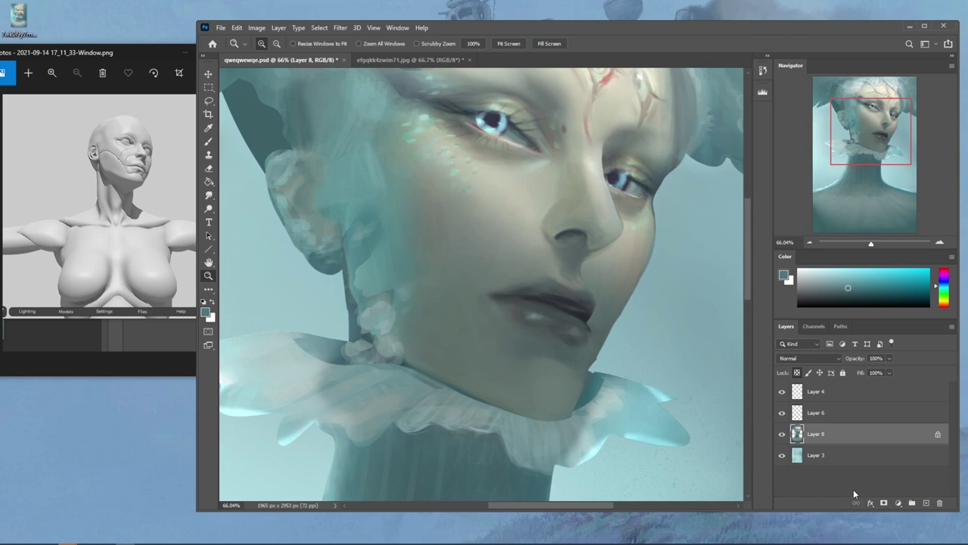
# Try erasing around the eye nearest the ear on Layer 8 with a small eraser, and undo the stroke
pyautogui.hotkey('ctrl', '0')
pyautogui.press('e')
pyautogui.press('[')
pyautogui.press('[')
pyautogui.press('[')
pyautogui.press('[')
pyautogui.press('[')
pyautogui.press('[')
pyautogui.press('[')
pyautogui.press('[')
pyautogui.press('[')
pyautogui.press('[')
pyautogui.press('[')
pyautogui.press('[')
pyautogui.press('[')
pyautogui.press('[')
pyautogui.press('[')
pyautogui.moveTo(493, 148); pyautogui.dragTo(514, 155)
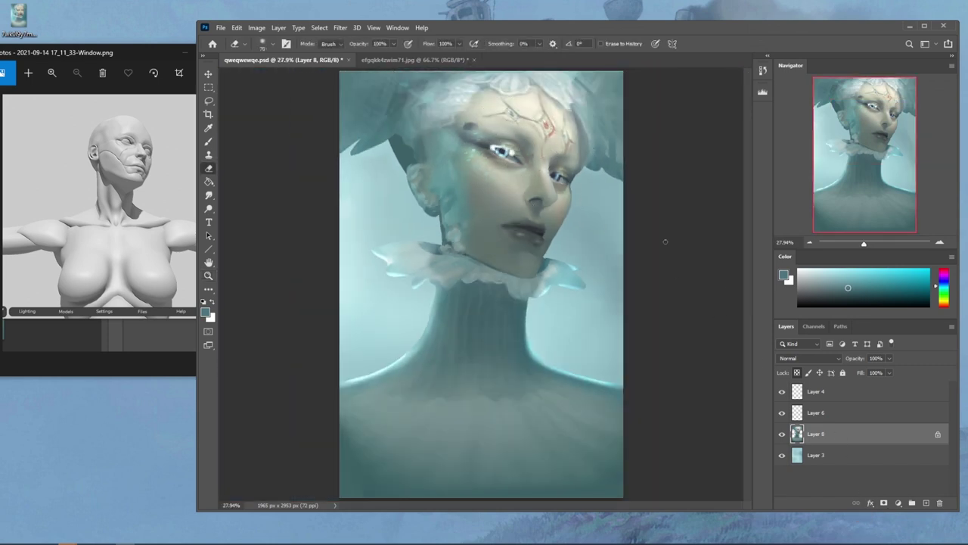
pyautogui.hotkey('ctrl', 'z')
# Trim the eye details on Layer 4 with the eraser and nudge them slightly right and down
pyautogui.click(829, 412)
pyautogui.click(823, 394)
pyautogui.click(781, 392)
pyautogui.click(782, 392)
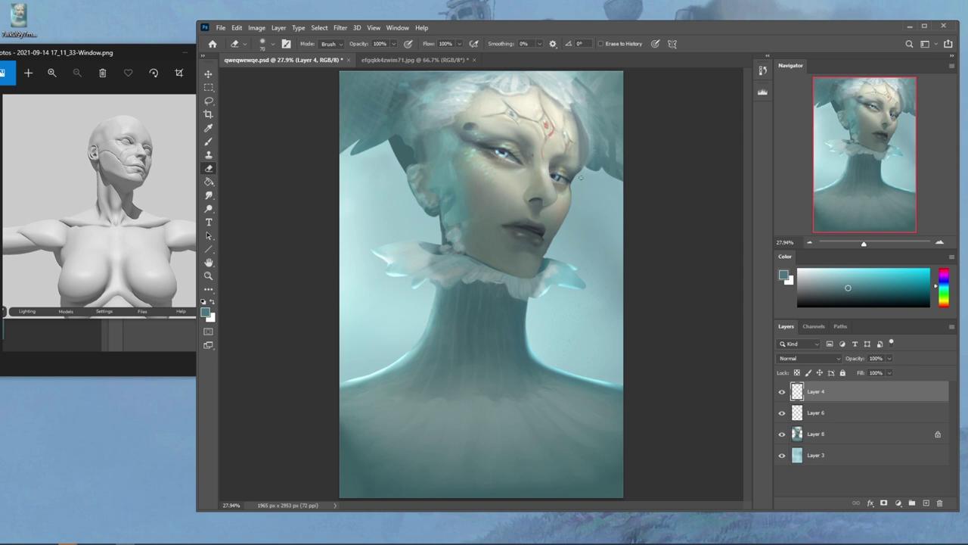
pyautogui.press('v')
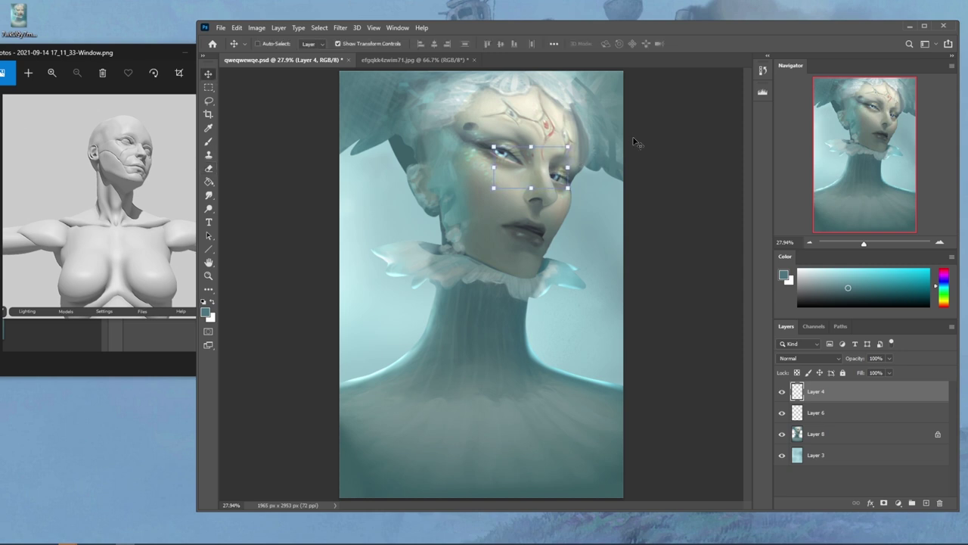
pyautogui.press('Right')
pyautogui.press('Right')
pyautogui.press('Right')
pyautogui.press('Down')
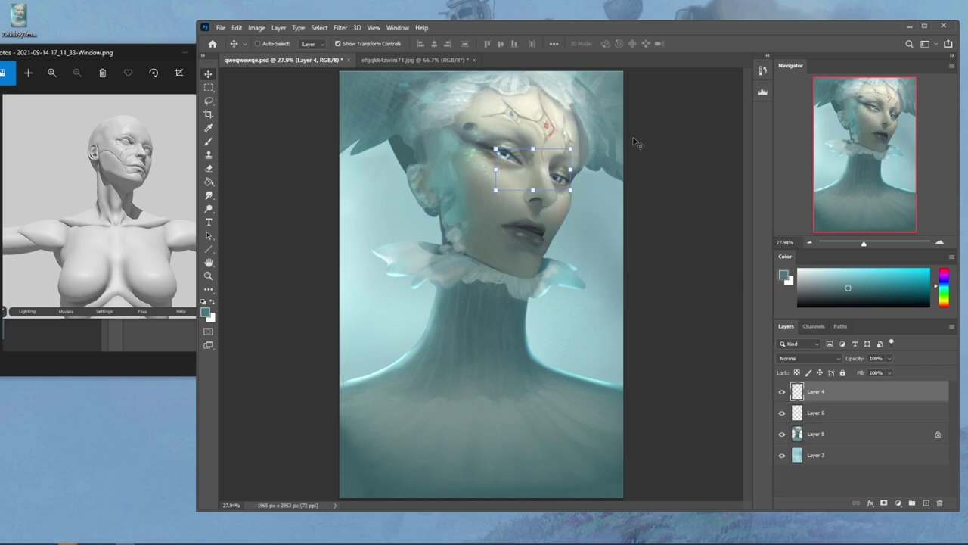
pyautogui.hotkey('ctrl', 'h')
pyautogui.hotkey('ctrl', 'z')
pyautogui.press('b')
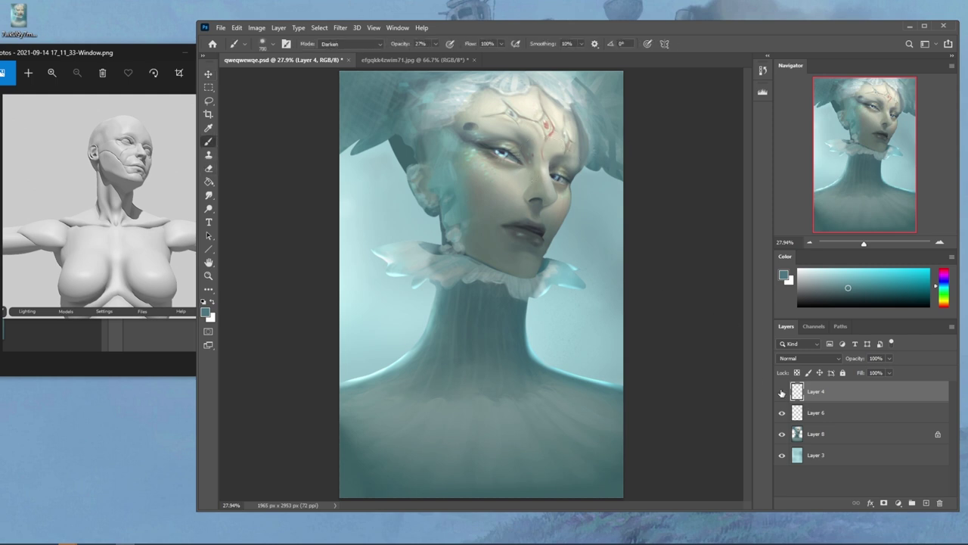
# Merge Layer 4 down into Layer 6, and merge the result into Layer 8
pyautogui.rightClick(825, 401)
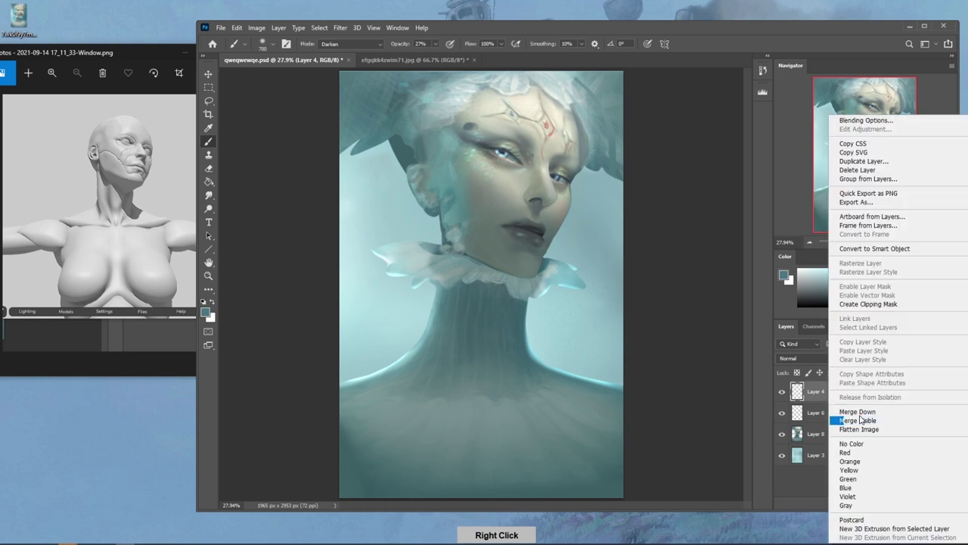
pyautogui.click(857, 412)
pyautogui.rightClick(836, 392)
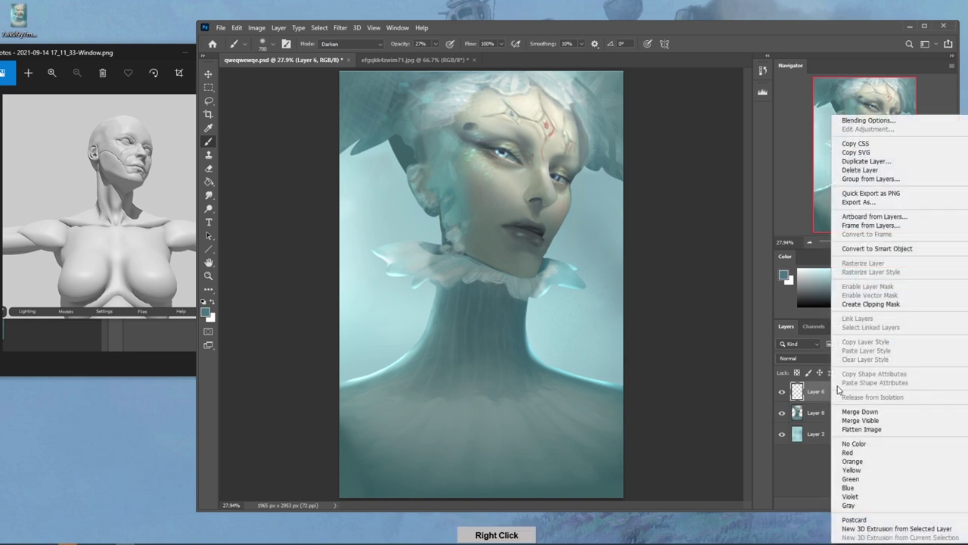
pyautogui.click(860, 412)
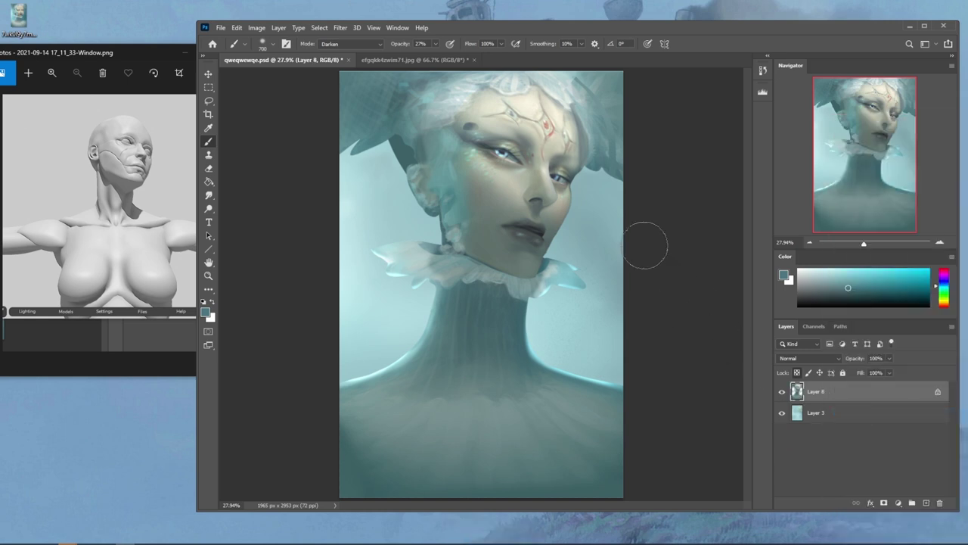
# Darken Layer 8 slightly by lowering its Lightness with a Hue/Saturation adjustment
pyautogui.hotkey('ctrl', '-')
pyautogui.hotkey('ctrl', '-')
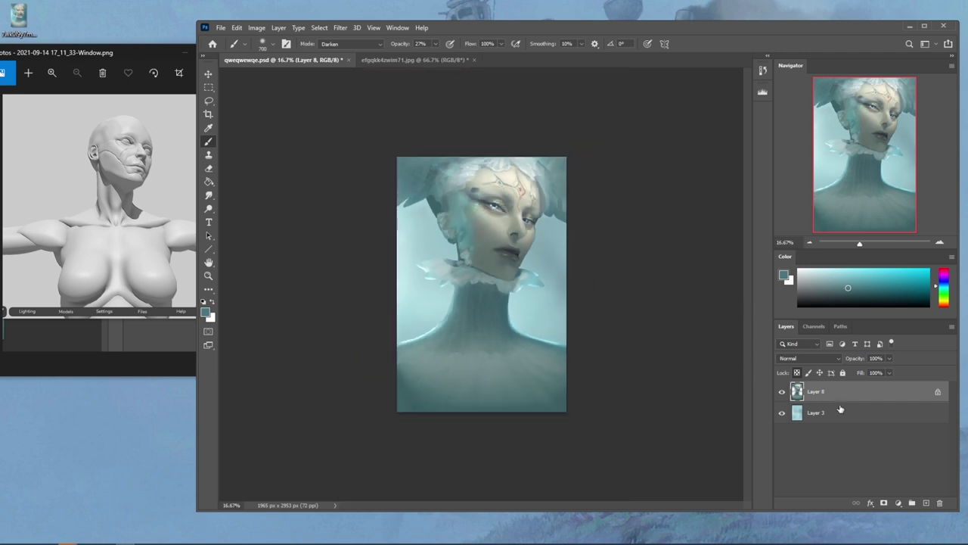
pyautogui.hotkey('ctrl', 'u')
pyautogui.moveTo(803, 392); pyautogui.dragTo(794, 395)
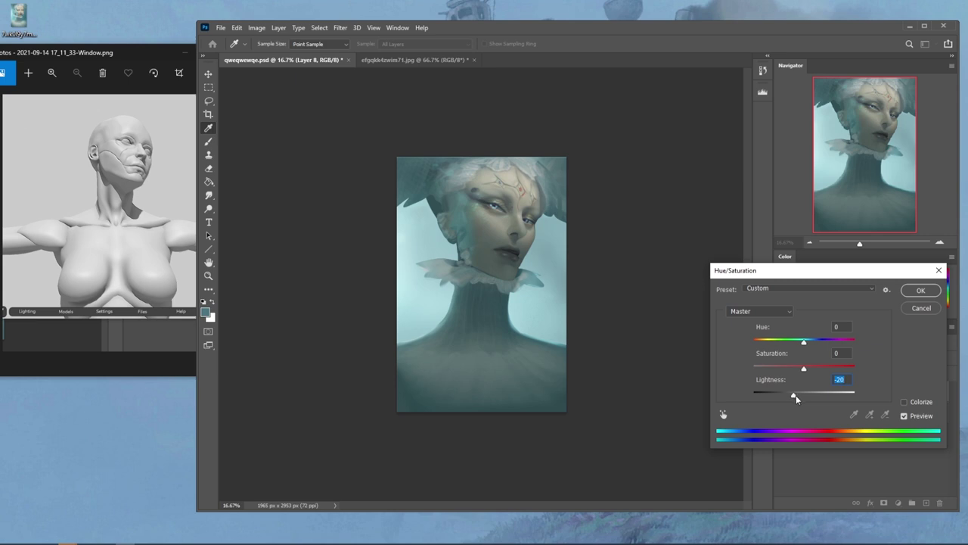
pyautogui.moveTo(794, 395); pyautogui.dragTo(802, 395)
pyautogui.click(921, 292)
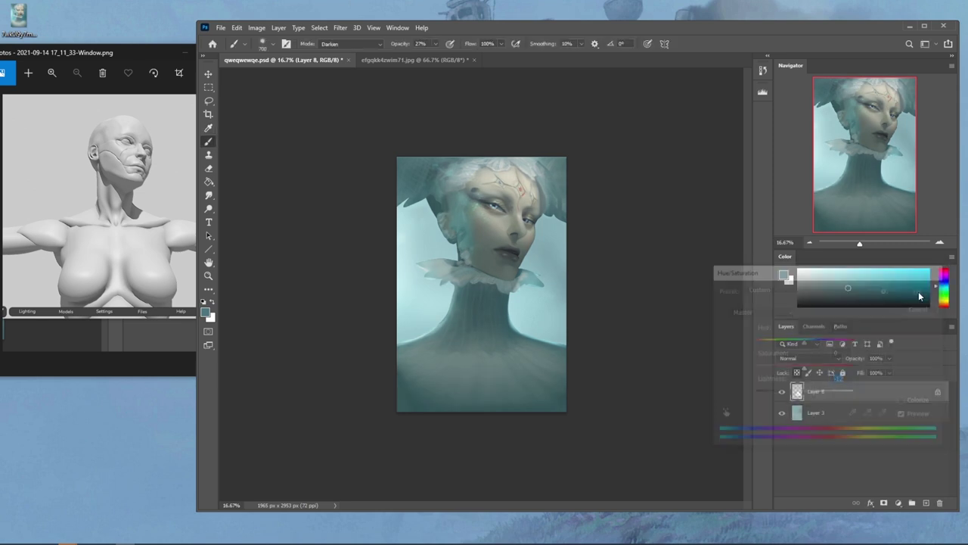
# Copy the darkened figure, revert the history to the last Merge Down, and paste the copy in place as a new layer
pyautogui.hotkey('ctrl', 'a')
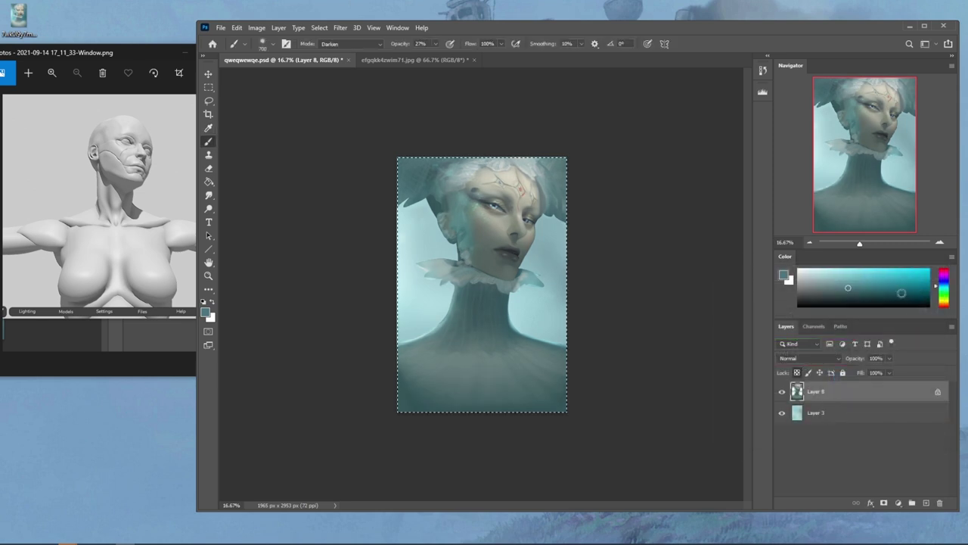
pyautogui.click(764, 72)
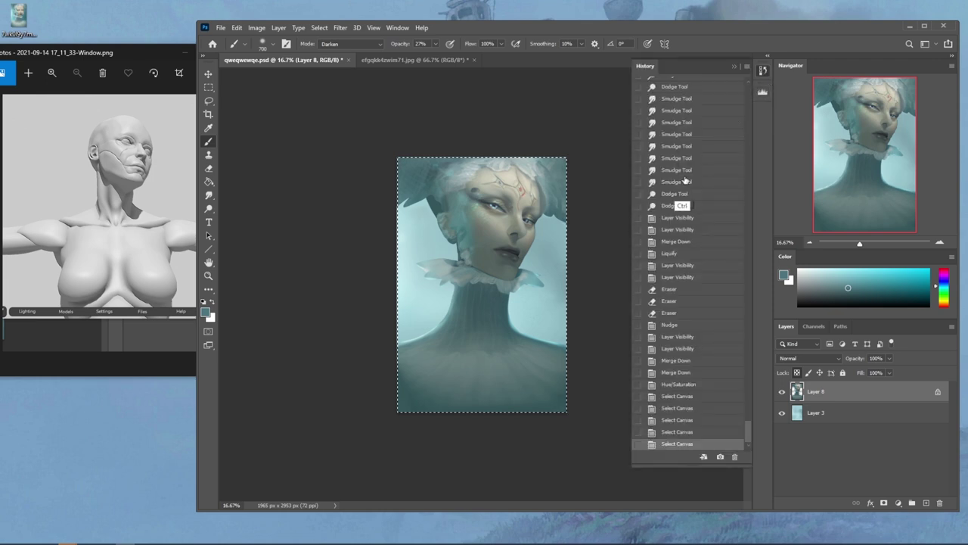
pyautogui.click(679, 313)
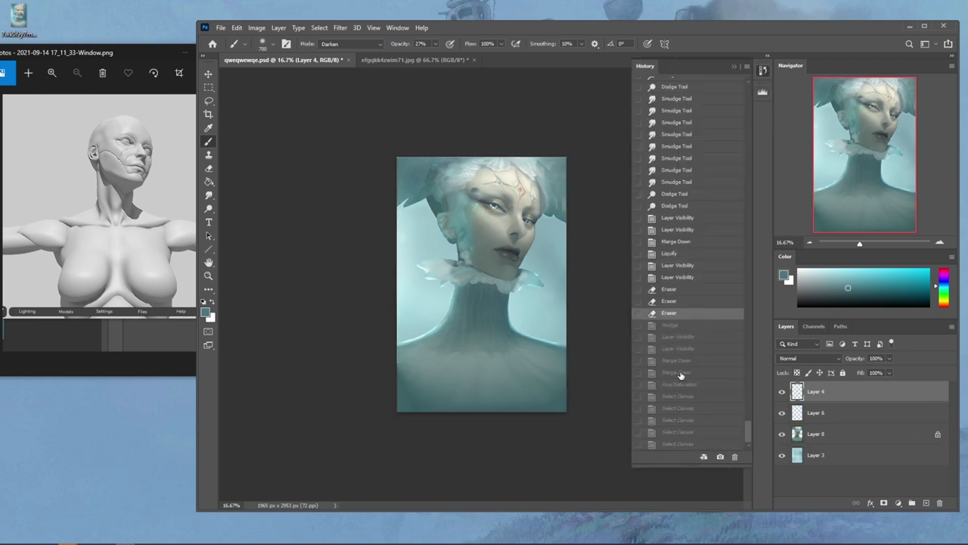
pyautogui.click(680, 373)
pyautogui.click(673, 326)
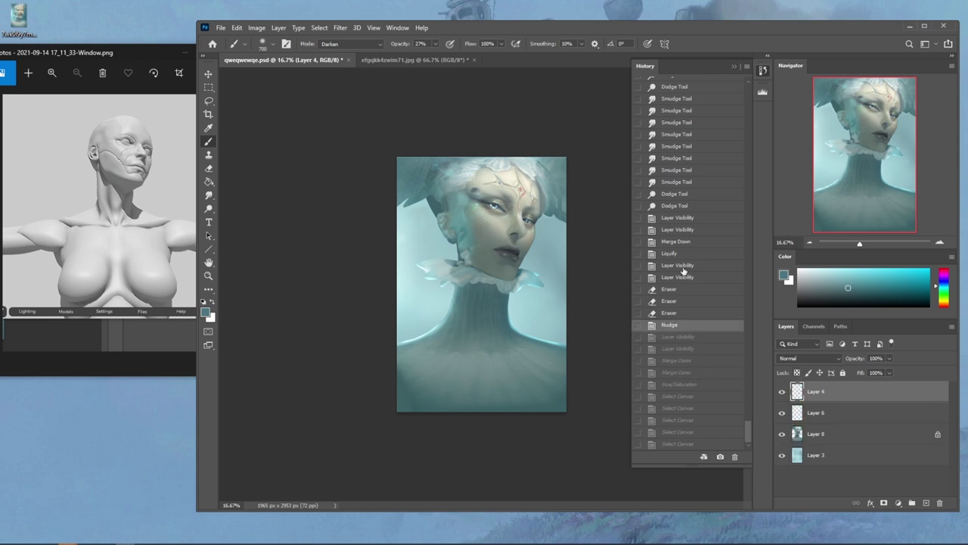
pyautogui.click(680, 373)
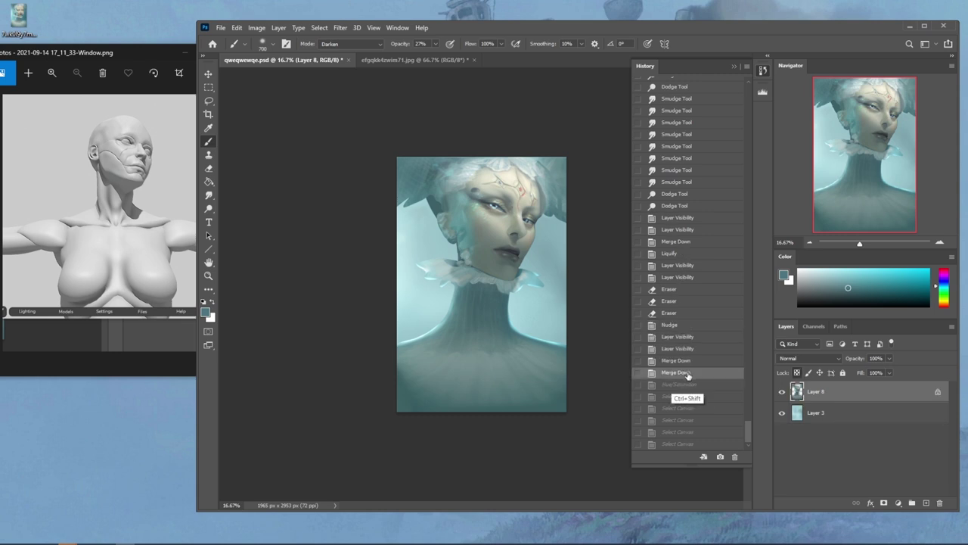
pyautogui.hotkey('ctrl', 'shift', 'v')
pyautogui.click(734, 67)
# Erase parts of the darkened Layer 9 along the neck, shoulder edges and collar tips, and compare the result
pyautogui.press('e')
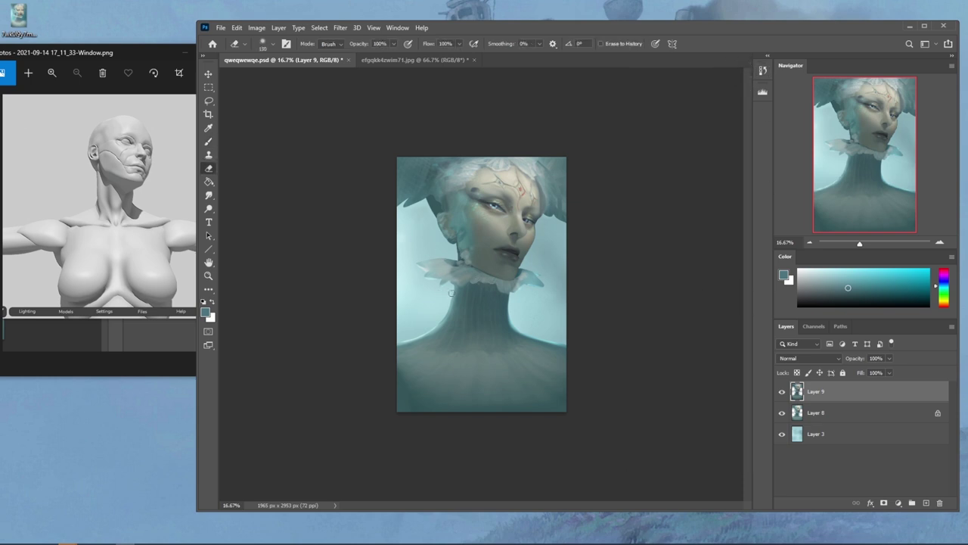
pyautogui.moveTo(446, 294); pyautogui.dragTo(406, 324)
pyautogui.moveTo(514, 311); pyautogui.dragTo(531, 314)
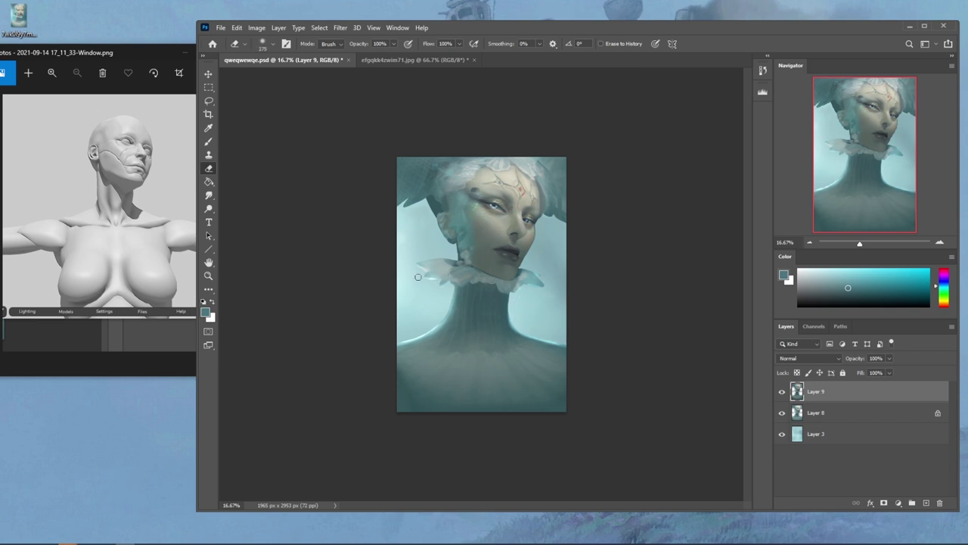
pyautogui.moveTo(426, 269); pyautogui.dragTo(420, 267)
pyautogui.click(782, 391)
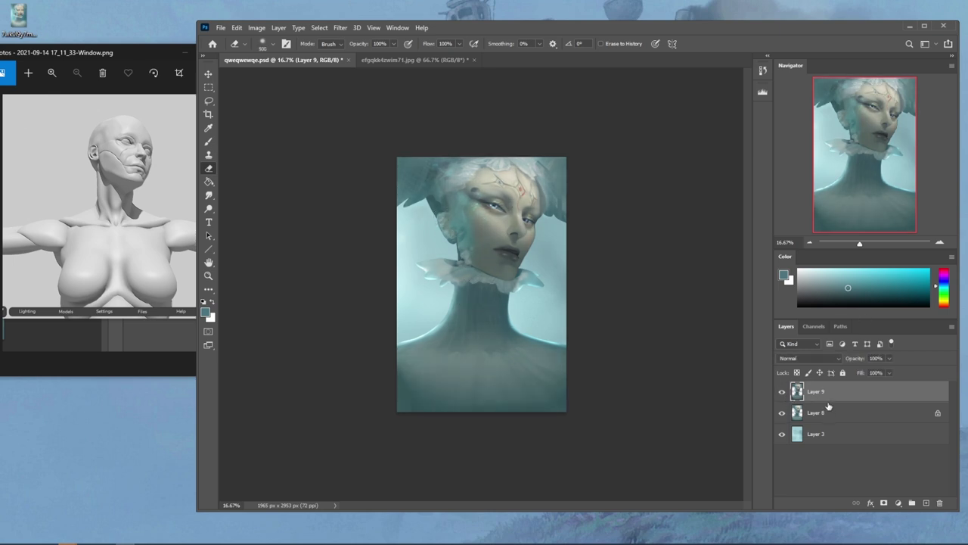
# Deepen the shadows of Layer 9 with Levels by setting the black input level to 9
pyautogui.hotkey('ctrl', 'l')
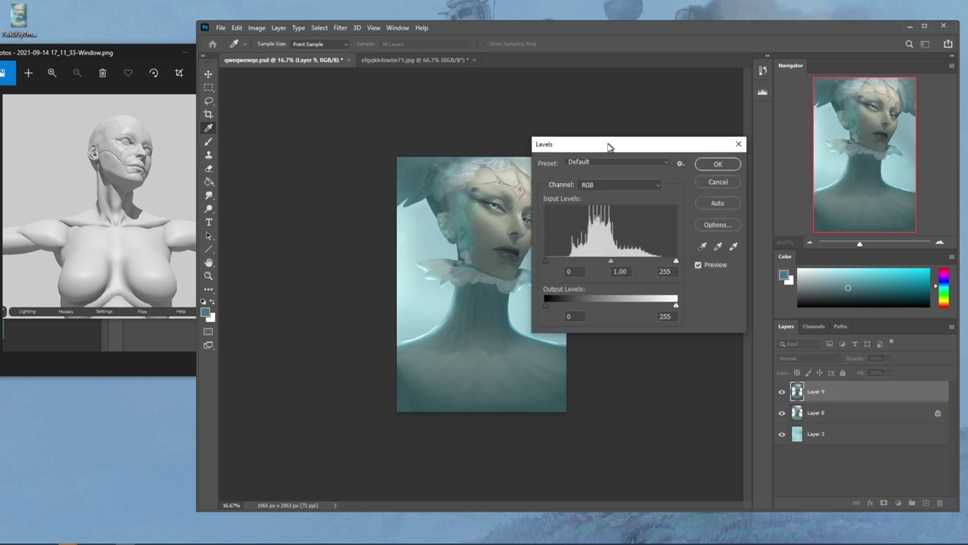
pyautogui.moveTo(609, 147); pyautogui.dragTo(668, 147)
pyautogui.moveTo(603, 261); pyautogui.dragTo(613, 265)
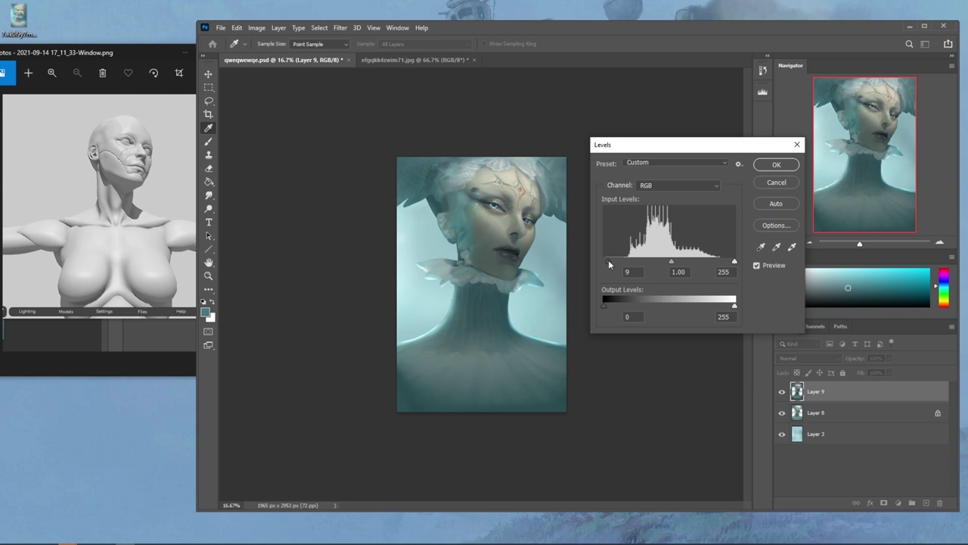
pyautogui.click(776, 165)
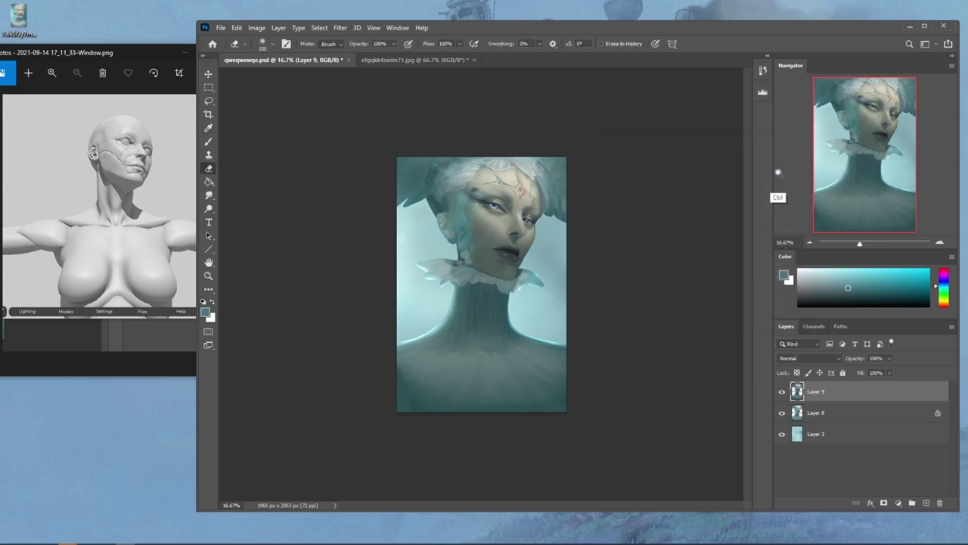
# Increase the Saturation of Layer 9 with a Hue/Saturation adjustment
pyautogui.hotkey('ctrl', 'u')
pyautogui.moveTo(803, 366); pyautogui.dragTo(807, 367)
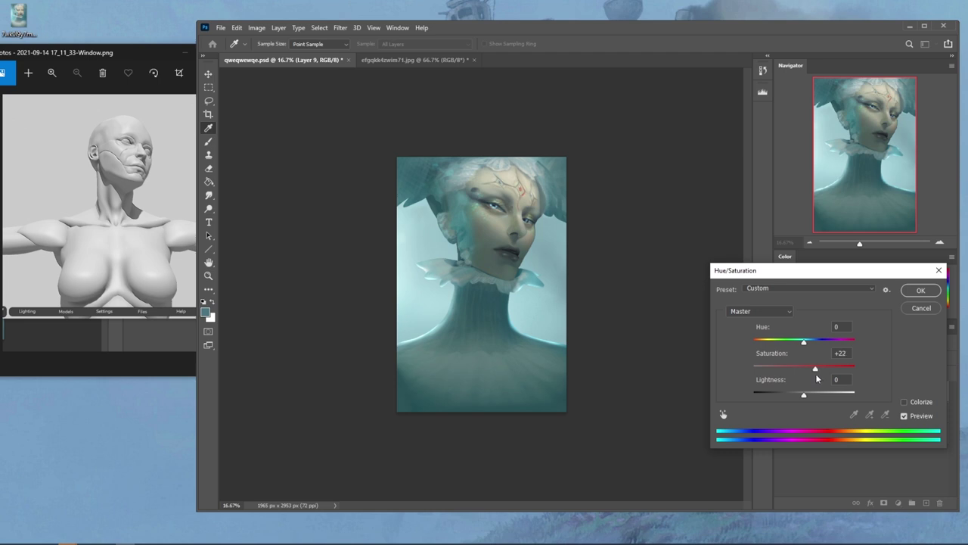
pyautogui.moveTo(814, 372); pyautogui.dragTo(837, 373)
pyautogui.moveTo(823, 370); pyautogui.dragTo(817, 370)
pyautogui.click(921, 291)
# Copy the saturated figure, revert the history to the Levels state, and paste the copy in place as a new layer
pyautogui.press('e')
pyautogui.hotkey('ctrl', 'a')
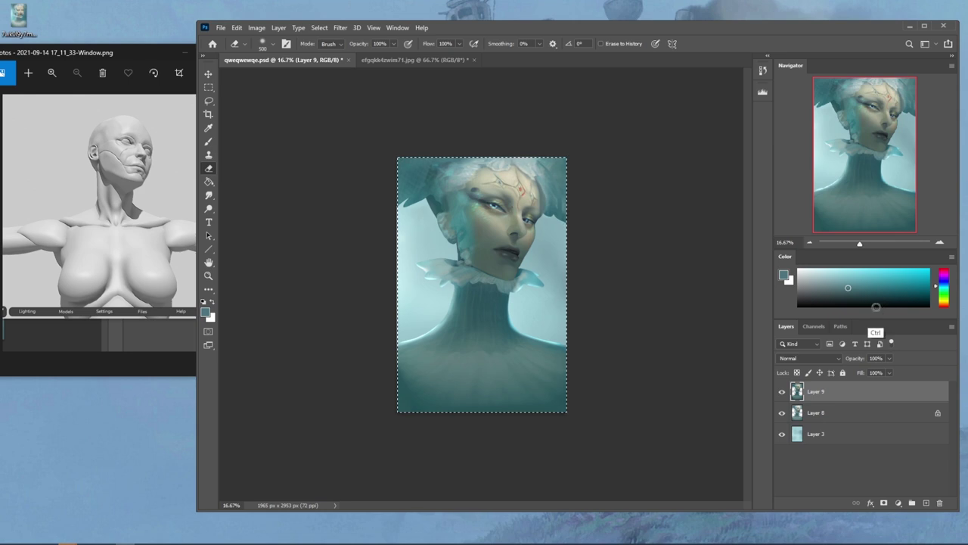
pyautogui.click(762, 71)
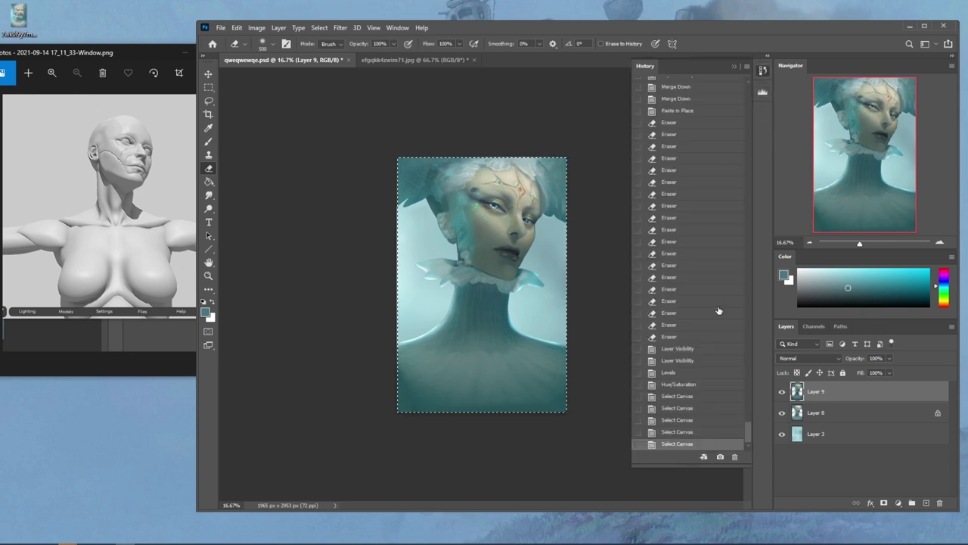
pyautogui.click(679, 373)
pyautogui.hotkey('ctrl', 'shift', 'v')
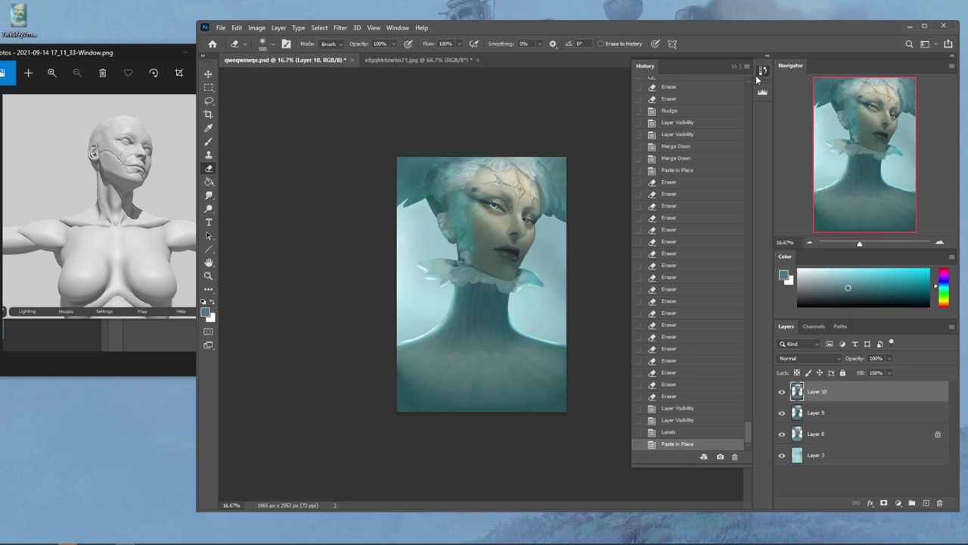
pyautogui.click(733, 68)
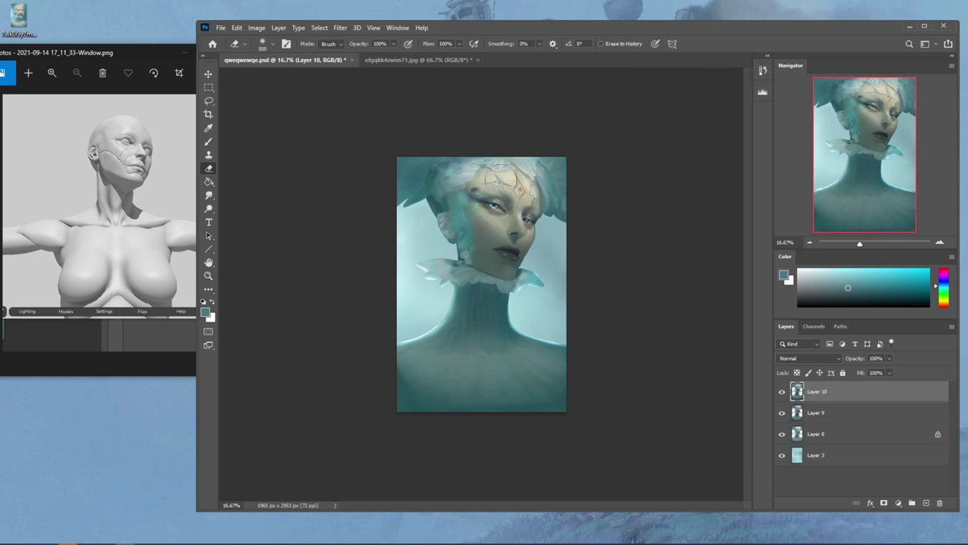
# Erase the saturated Layer 10 over the forehead and face with a large soft eraser, and compare the result
pyautogui.moveTo(522, 182)
pyautogui.mouseDown()
pyautogui.moveTo(506, 177)
pyautogui.moveTo(516, 186)
pyautogui.mouseUp()
pyautogui.click(780, 394)
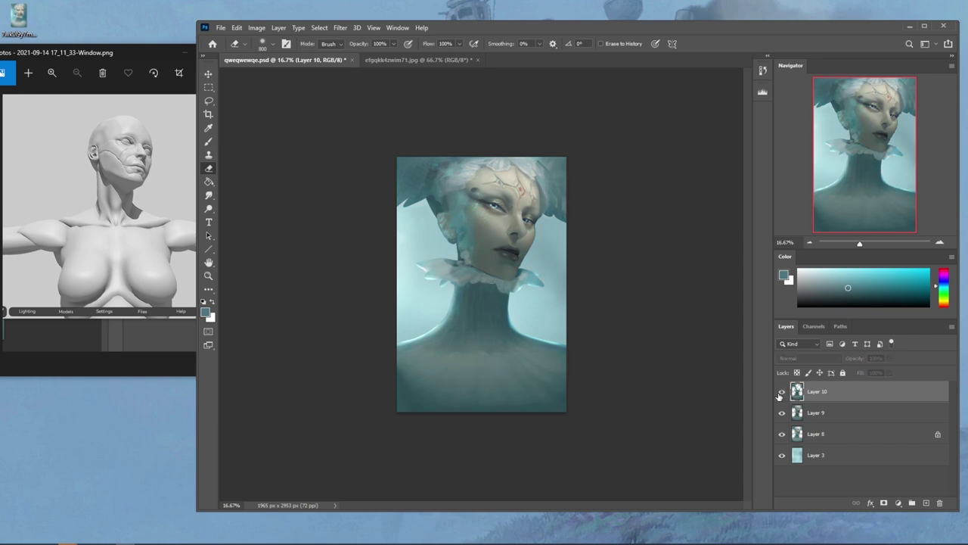
# Merge Layer 10 down into Layer 9 and compare the image with the merged layer hidden
pyautogui.rightClick(823, 399)
pyautogui.click(840, 414)
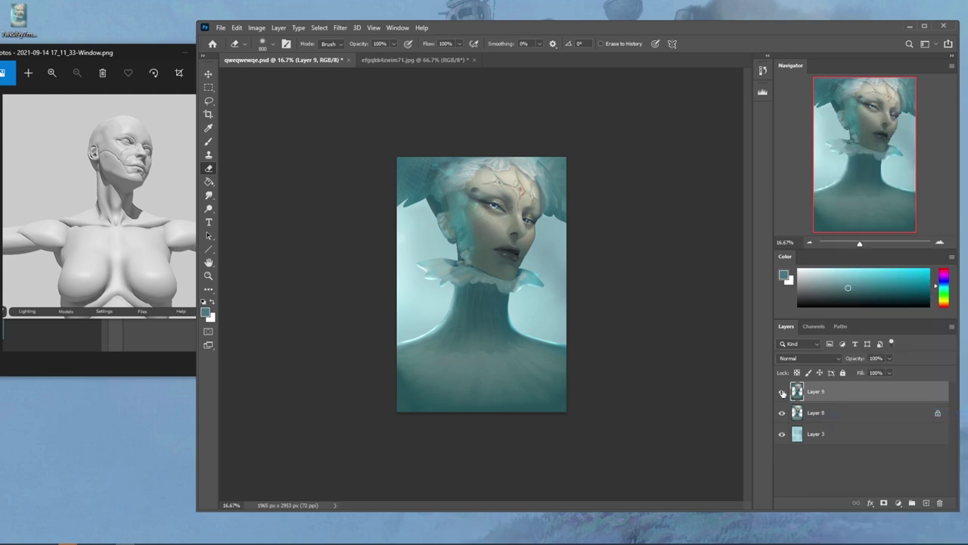
pyautogui.click(780, 394)
pyautogui.click(779, 395)
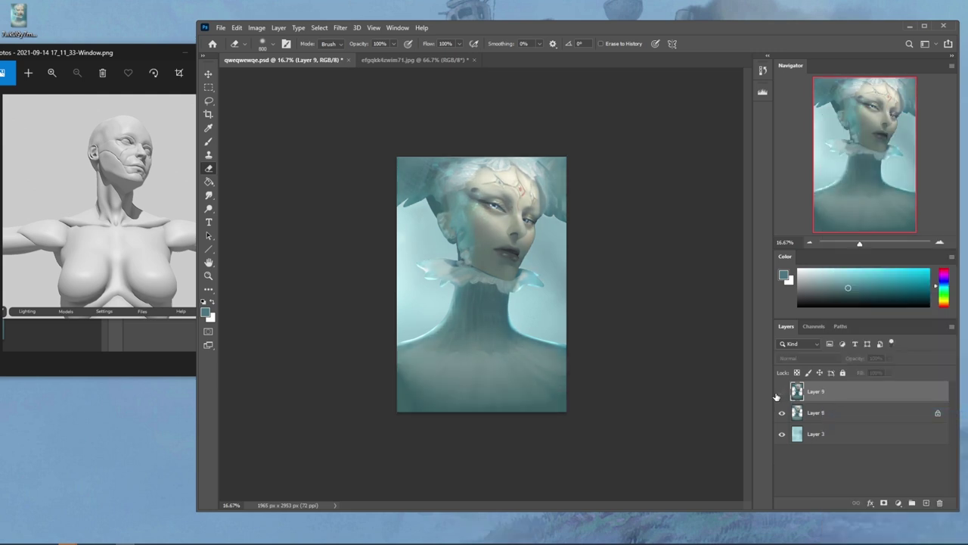
# Brighten Layer 8's highlights with Levels by setting the white input level to 199
pyautogui.click(831, 419)
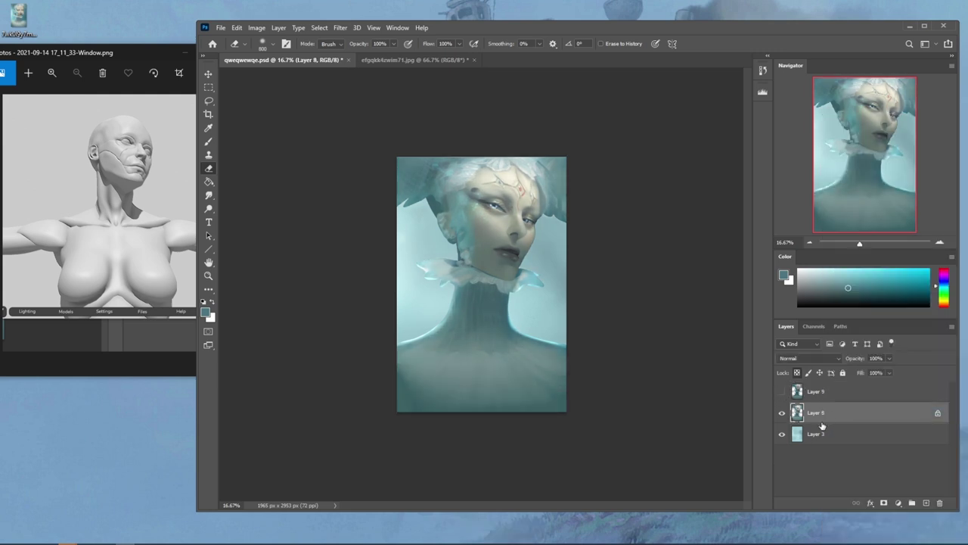
pyautogui.hotkey('ctrl', 'l')
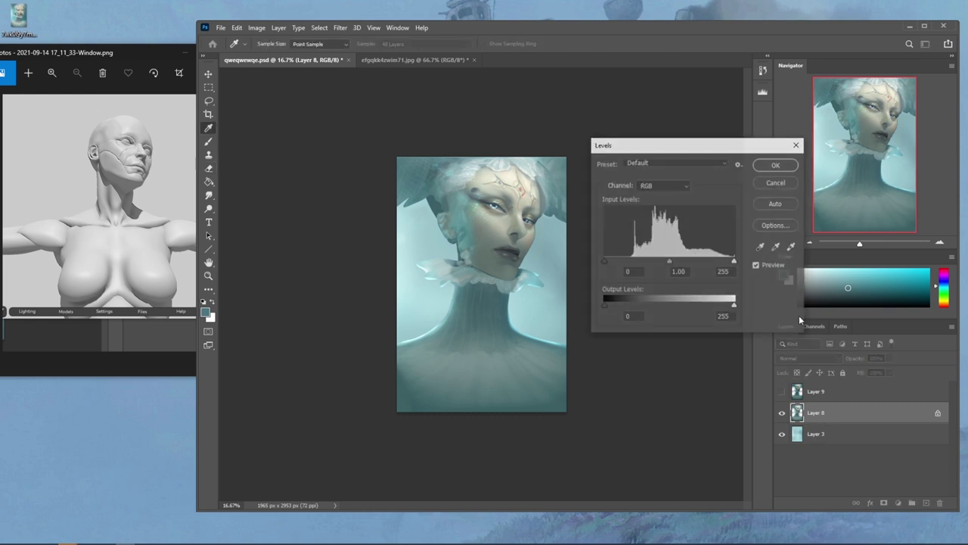
pyautogui.moveTo(735, 261); pyautogui.dragTo(707, 263)
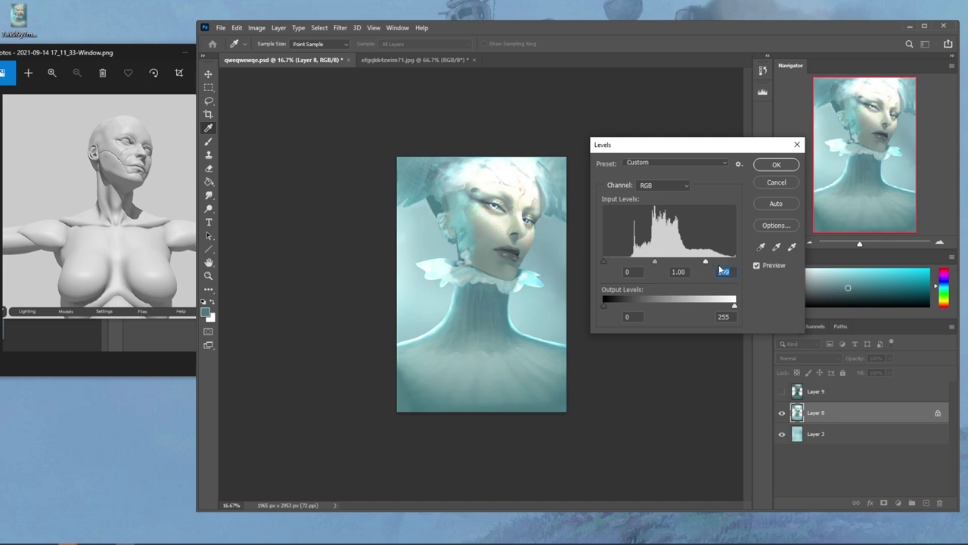
pyautogui.click(776, 165)
pyautogui.press('e')
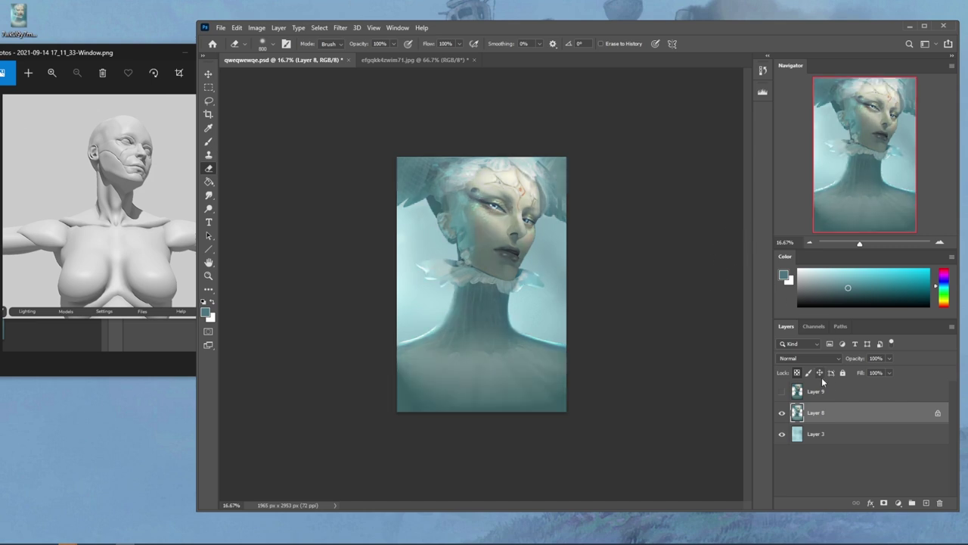
# Show Layer 9 again and slightly lower its Saturation with a Hue/Saturation adjustment
pyautogui.click(783, 391)
pyautogui.click(845, 393)
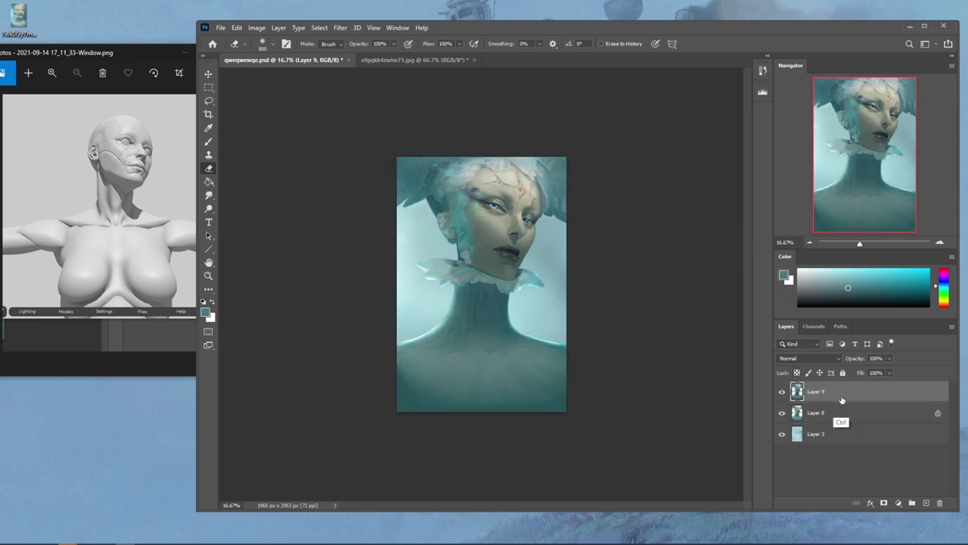
pyautogui.hotkey('ctrl', 'u')
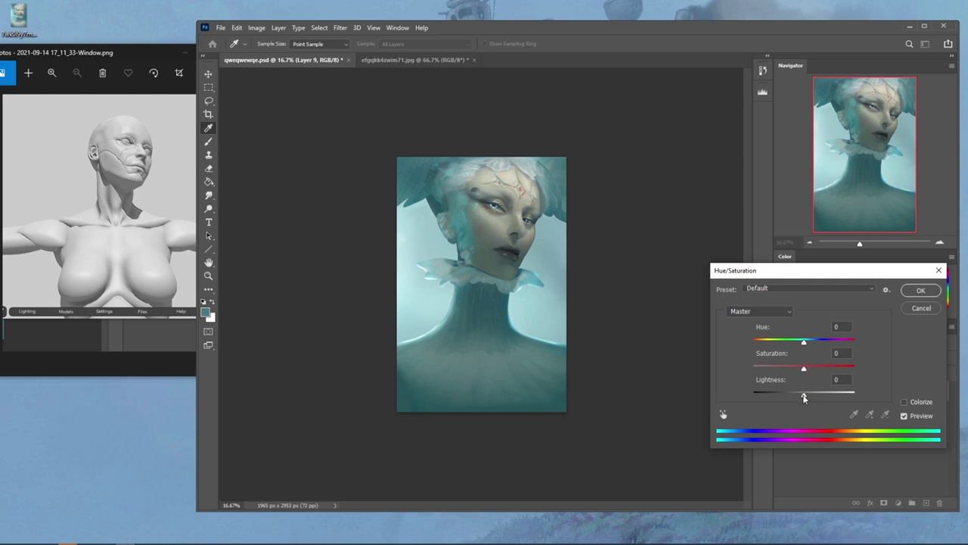
pyautogui.moveTo(803, 371); pyautogui.dragTo(798, 373)
pyautogui.click(922, 290)
pyautogui.press('e')
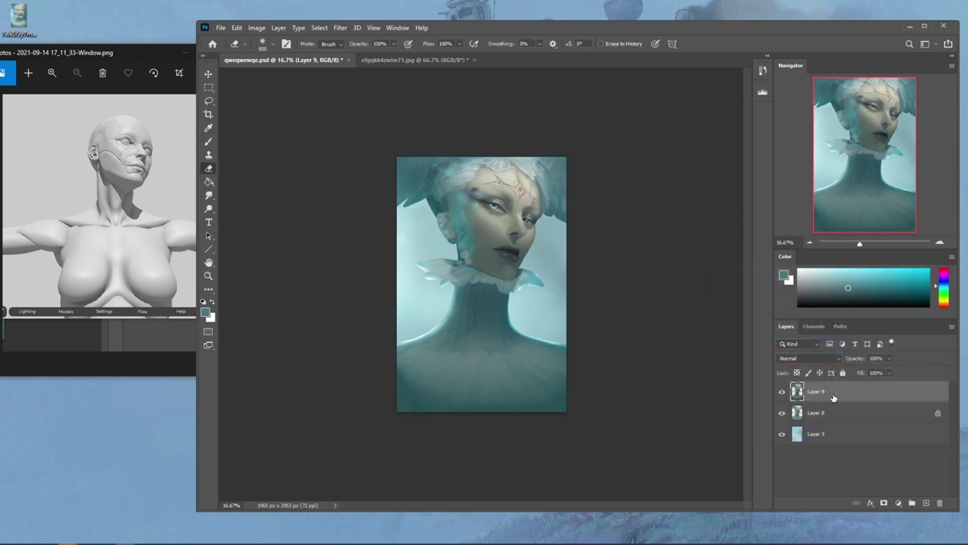
# Unlock the transparent pixels of Layer 8 and narrow both sides of the neck in Liquify with a brush of size 800
pyautogui.click(868, 416)
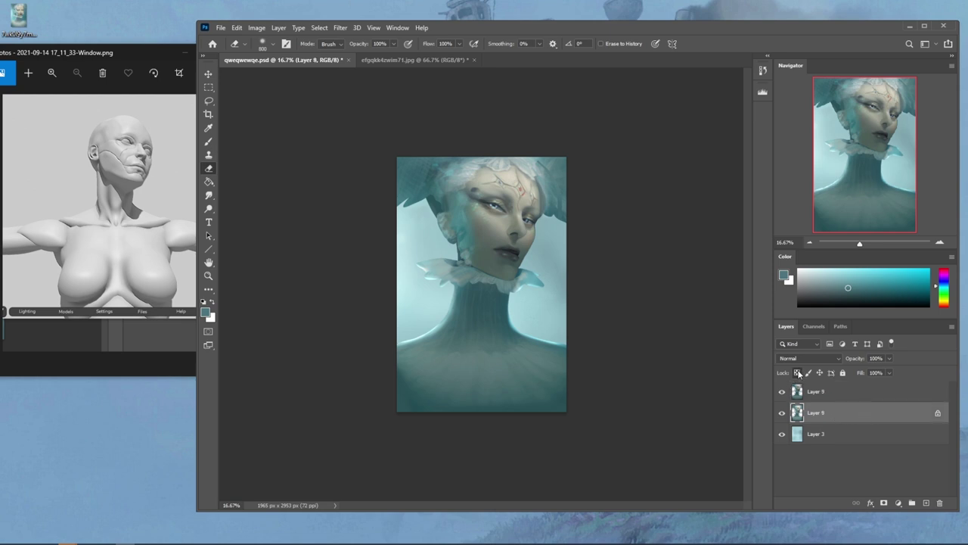
pyautogui.click(341, 27)
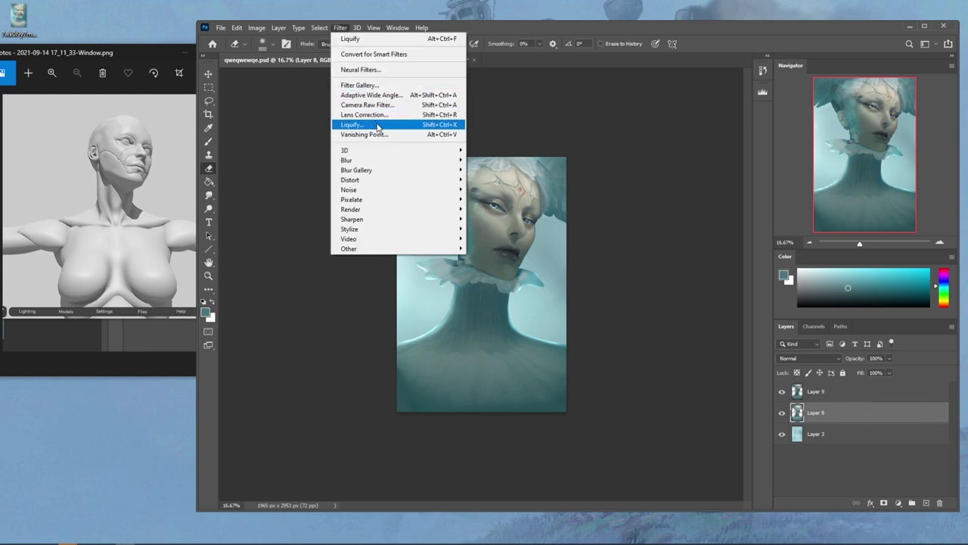
pyautogui.click(377, 127)
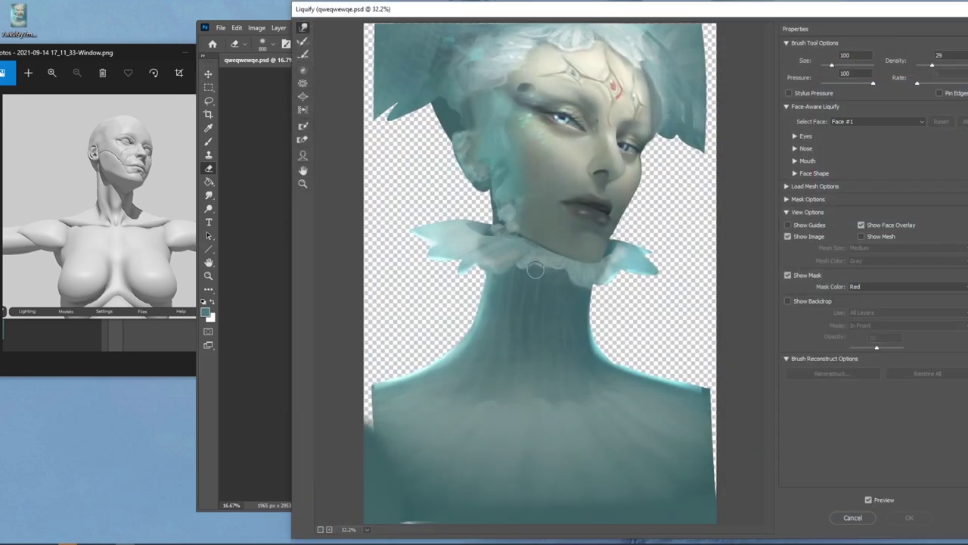
pyautogui.press(']')
pyautogui.press(']')
pyautogui.press(']')
pyautogui.press(']')
pyautogui.press(']')
pyautogui.press(']')
pyautogui.press(']')
pyautogui.press(']')
pyautogui.press(']')
pyautogui.press(']')
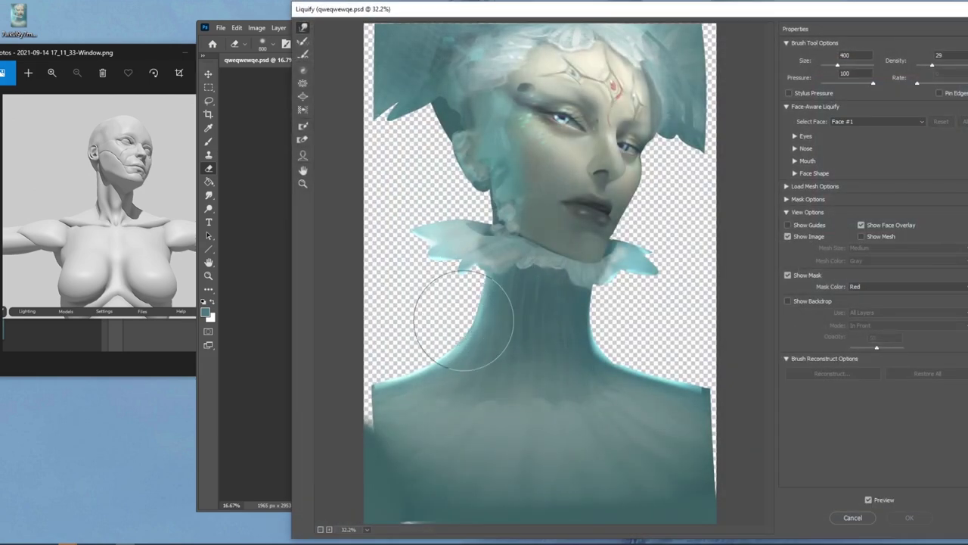
pyautogui.moveTo(457, 322); pyautogui.dragTo(459, 320)
pyautogui.press('[')
pyautogui.press('[')
pyautogui.press('[')
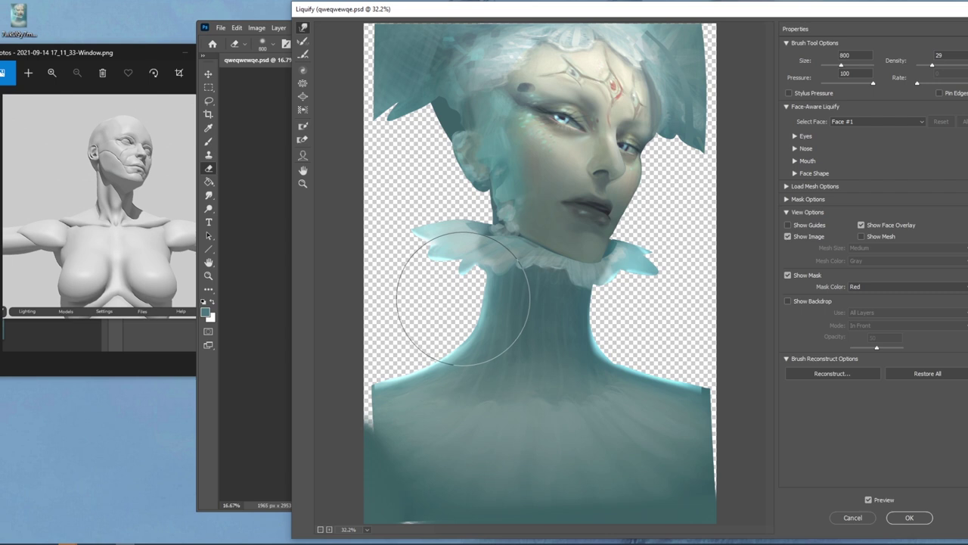
pyautogui.press(']')
pyautogui.press(']')
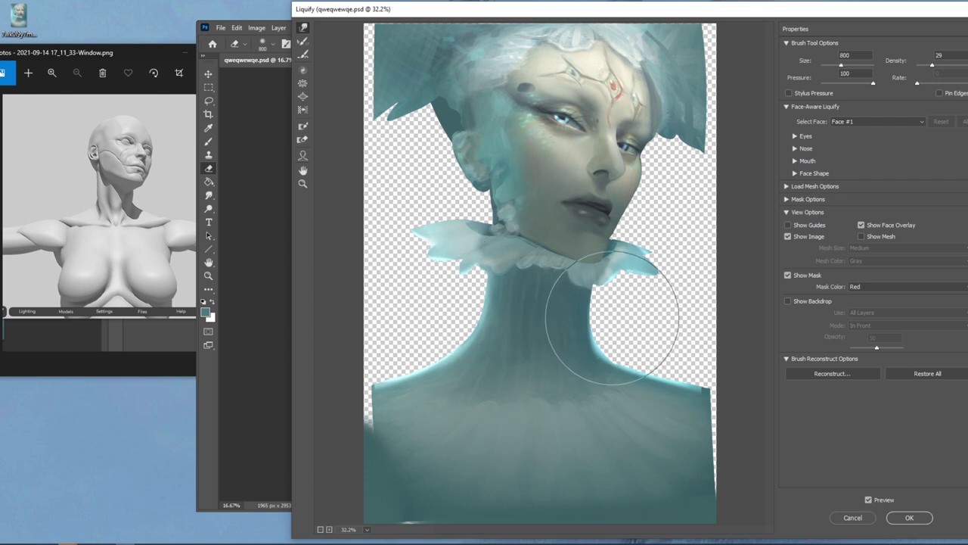
pyautogui.moveTo(629, 306); pyautogui.dragTo(598, 323)
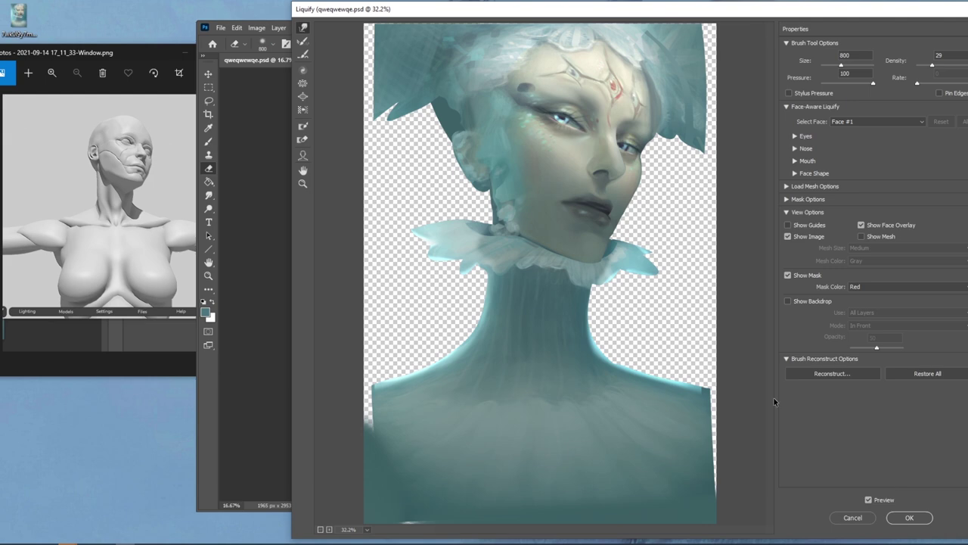
pyautogui.click(904, 517)
# Lasso a jagged petal-shaped area along the collar and add a new layer above Layer 9
pyautogui.moveTo(477, 269)
pyautogui.mouseDown()
pyautogui.moveTo(446, 281)
pyautogui.moveTo(484, 272)
pyautogui.moveTo(511, 292)
pyautogui.moveTo(511, 274)
pyautogui.moveTo(522, 298)
pyautogui.mouseUp()
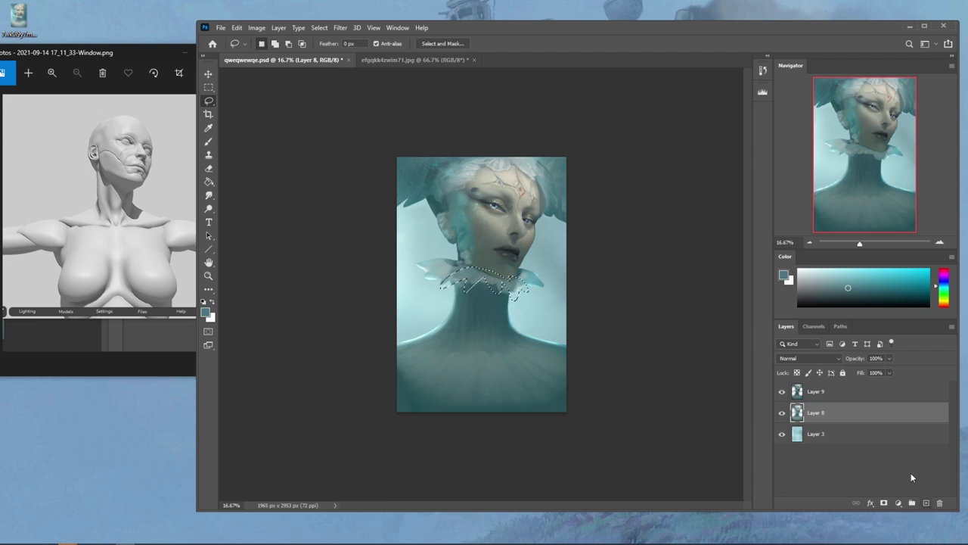
pyautogui.hotkey('alt', ']')
pyautogui.click(926, 503)
pyautogui.hotkey('ctrl', 'd')
# Paint soft sampled teal tones onto the collar petals with a 1200 px brush in Normal mode at 100% opacity, undoing the last stroke
pyautogui.press('b')
pyautogui.keyDown('alt'); pyautogui.click(472, 275); pyautogui.keyUp('alt')
pyautogui.press(']')
pyautogui.press(']')
pyautogui.press(']')
pyautogui.press(']')
pyautogui.press(']')
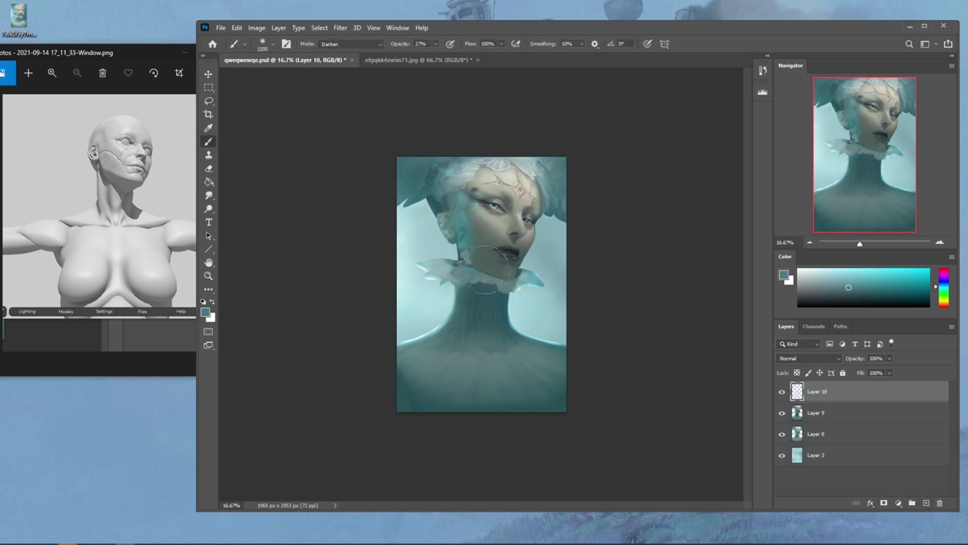
pyautogui.click(348, 43)
pyautogui.click(332, 53)
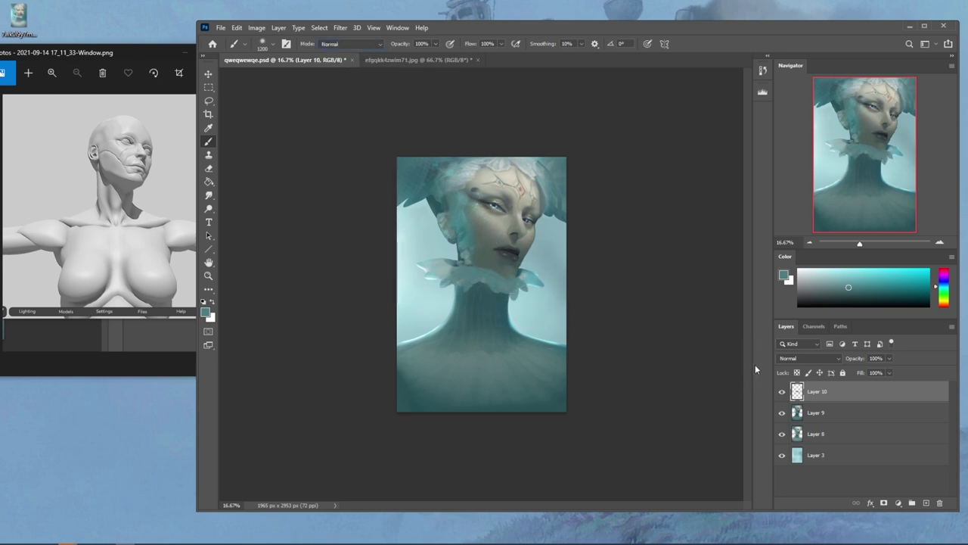
pyautogui.keyDown('alt'); pyautogui.click(443, 268); pyautogui.keyUp('alt')
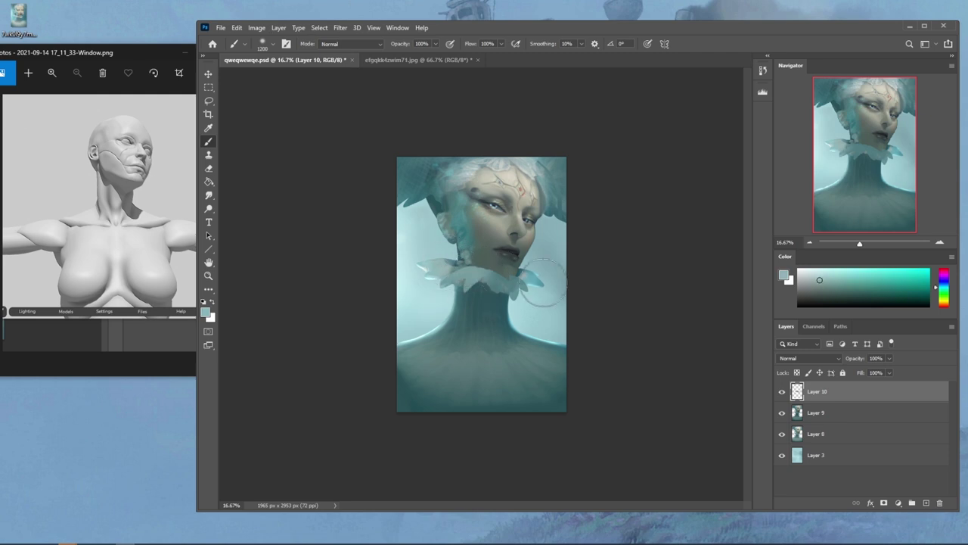
pyautogui.hotkey('ctrl', 'z')
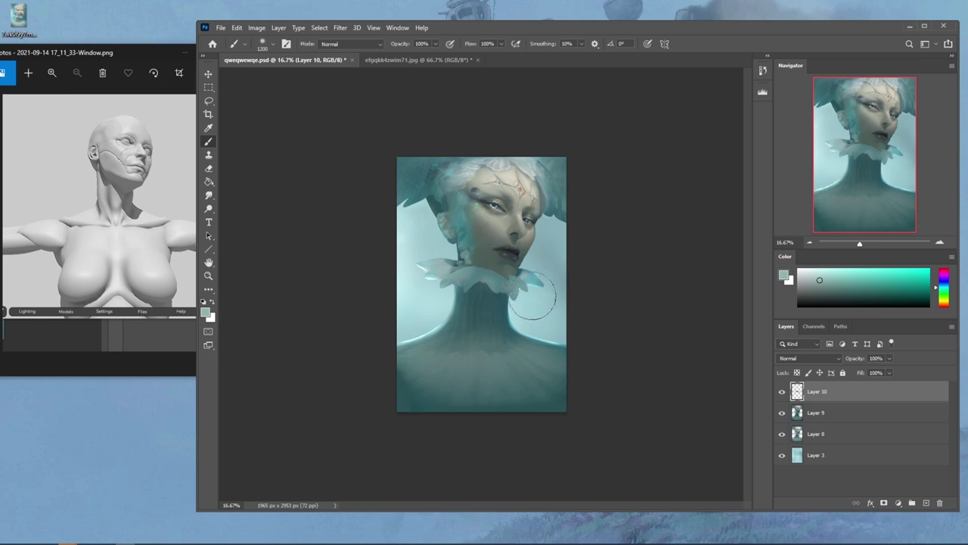
# Compare the collar with and without the painted Layer 10, and merge that layer into Layer 9
pyautogui.click(781, 391)
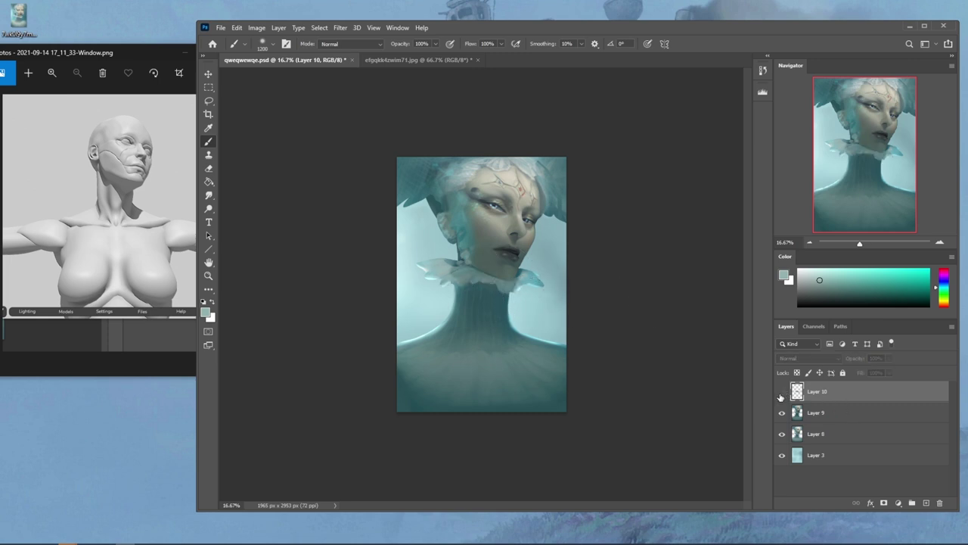
pyautogui.click(781, 394)
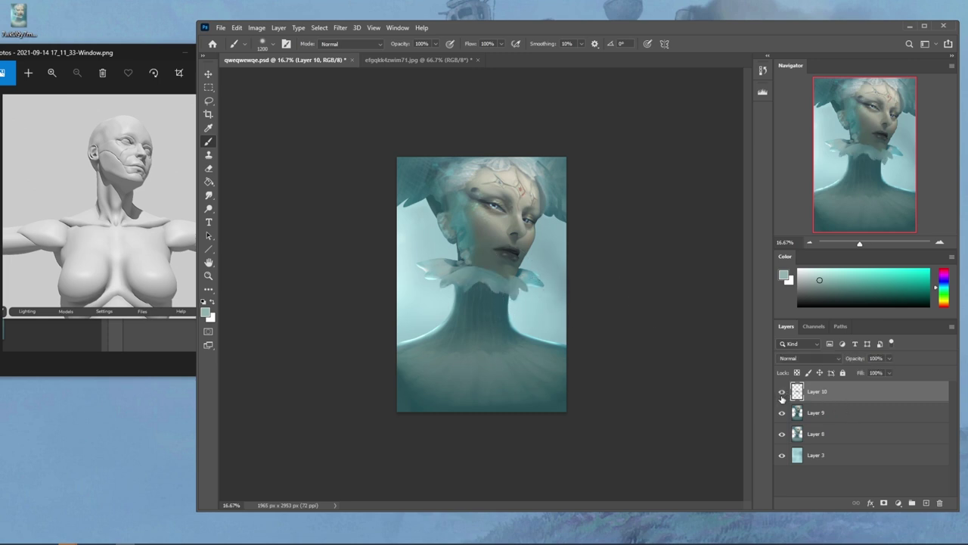
pyautogui.rightClick(835, 397)
pyautogui.click(859, 406)
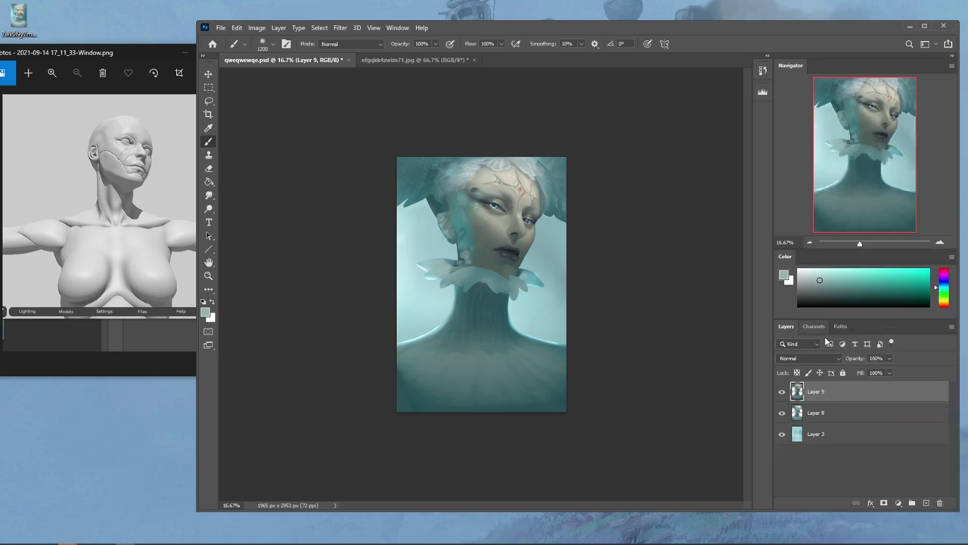
# Add a new layer, choose a dark blue foreground colour, and try a fading gradient downward over the head
pyautogui.click(926, 503)
pyautogui.press('g')
pyautogui.hotkey('shift', 'g')
pyautogui.hotkey('shift', 'g')
pyautogui.click(859, 292)
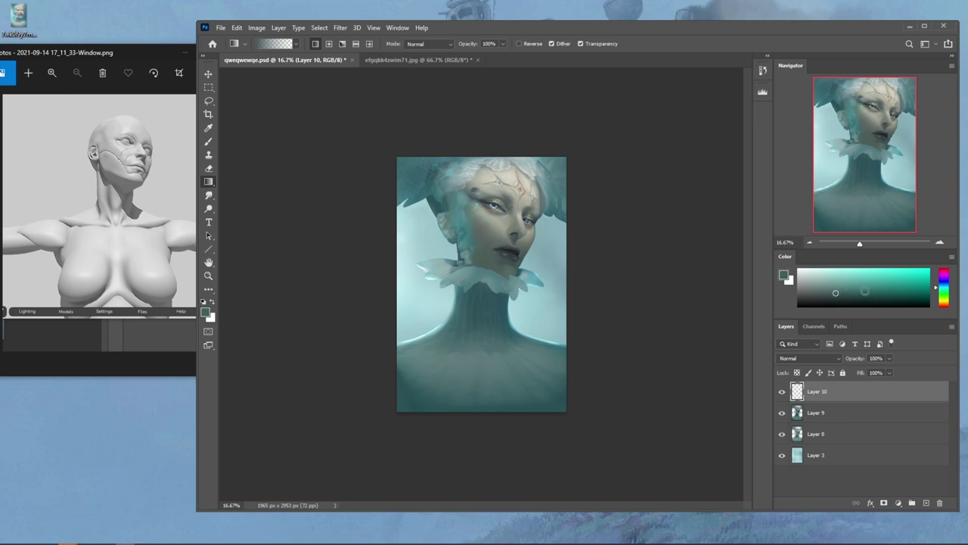
pyautogui.click(944, 288)
pyautogui.moveTo(944, 286); pyautogui.dragTo(944, 284)
pyautogui.moveTo(494, 131); pyautogui.dragTo(479, 333)
pyautogui.hotkey('ctrl', 'z')
# Clear the selection and draw the dark blue gradient from above the canvas down to the neck
pyautogui.press('m')
pyautogui.rightClick(514, 259)
pyautogui.click(540, 265)
pyautogui.press('g')
pyautogui.moveTo(508, 142); pyautogui.dragTo(493, 310)
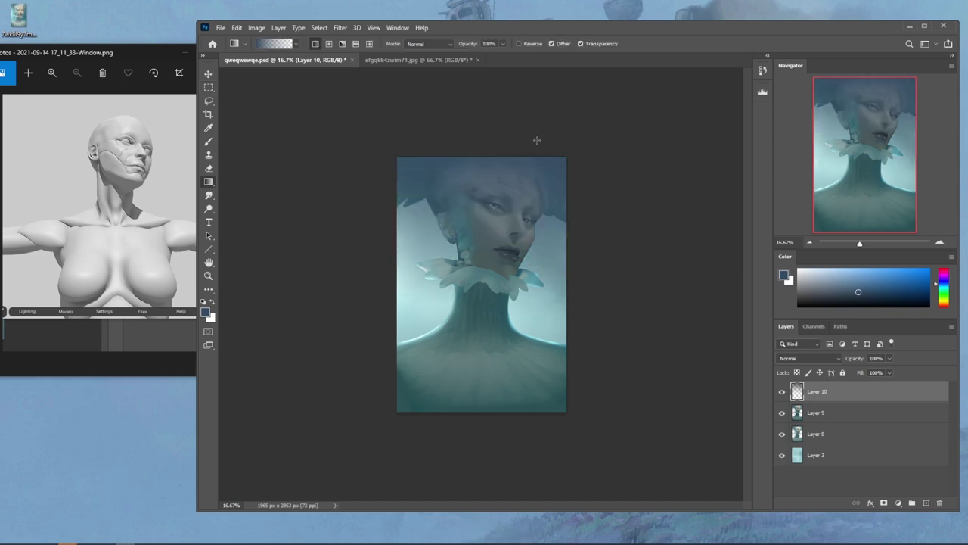
# Shift the gradient layer's Hue to -9 and lower its Lightness to -43 with Hue/Saturation
pyautogui.hotkey('ctrl', 'u')
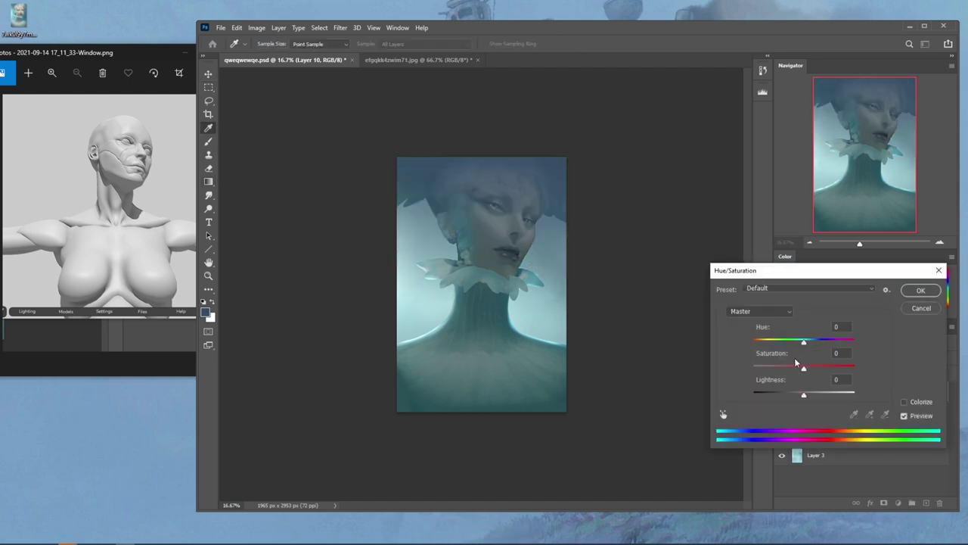
pyautogui.moveTo(803, 342); pyautogui.dragTo(795, 342)
pyautogui.moveTo(803, 397); pyautogui.dragTo(784, 396)
pyautogui.moveTo(795, 343); pyautogui.dragTo(800, 345)
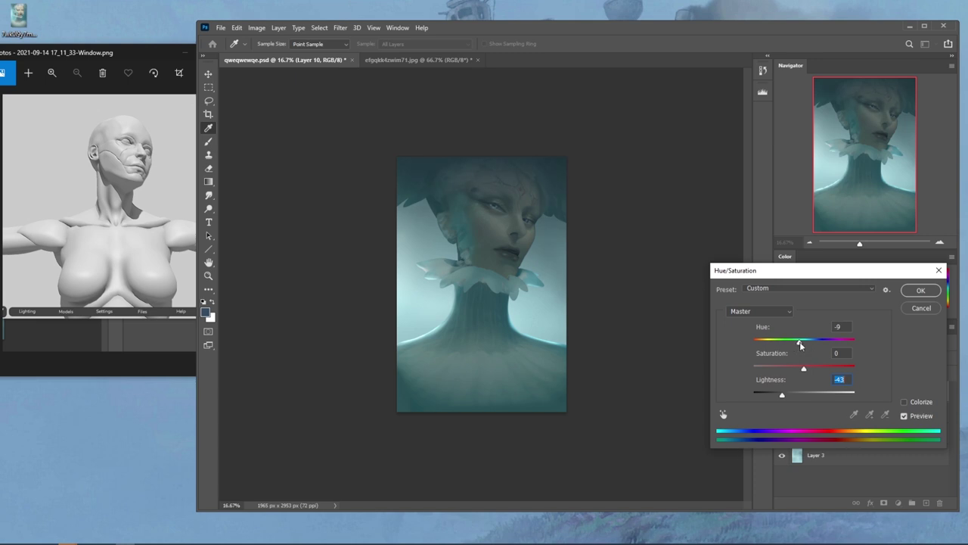
pyautogui.click(920, 290)
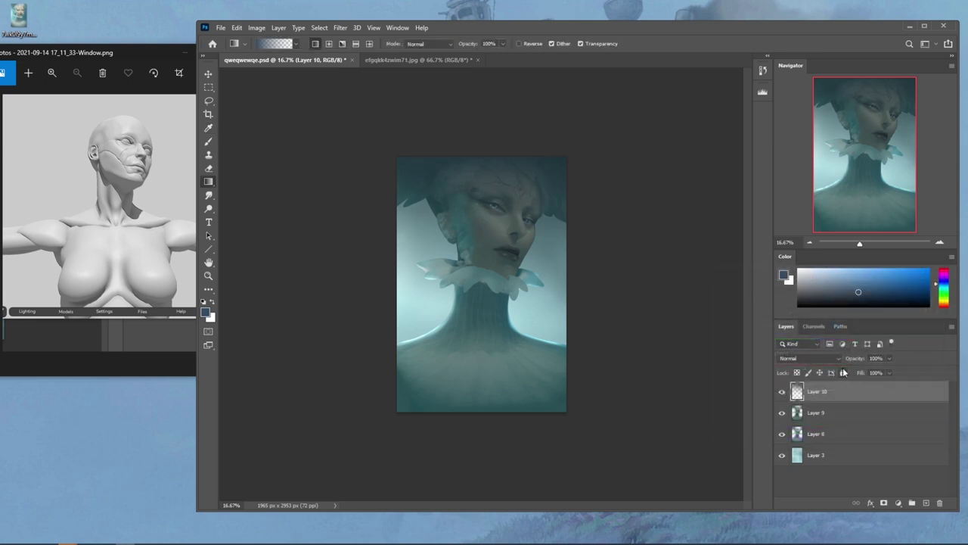
# Set Layer 10's blend mode to Darken, move the gradient upward off the face, and compare the result
pyautogui.click(805, 358)
pyautogui.click(790, 317)
pyautogui.click(208, 74)
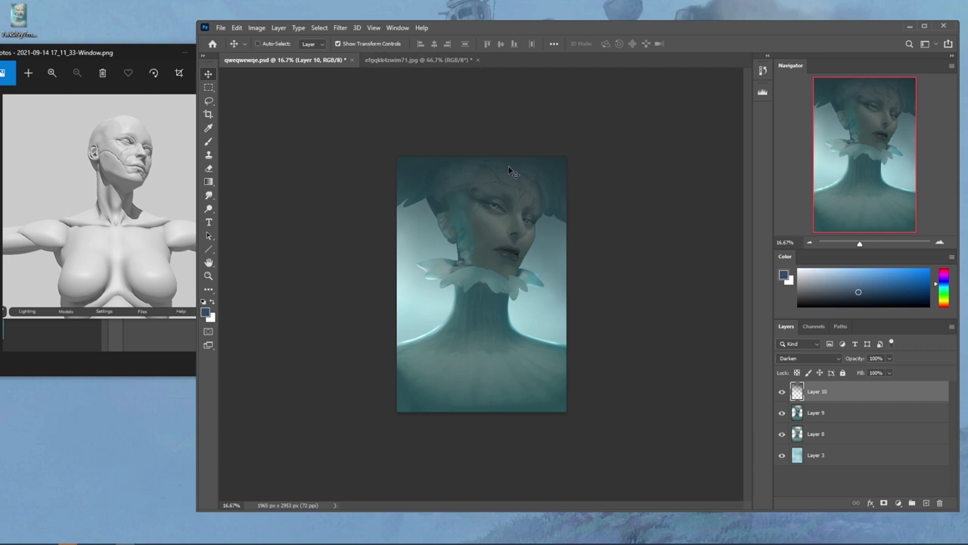
pyautogui.click(499, 203)
pyautogui.moveTo(501, 196); pyautogui.dragTo(482, 181)
pyautogui.click(782, 391)
pyautogui.click(781, 391)
pyautogui.click(821, 412)
pyautogui.press('e')
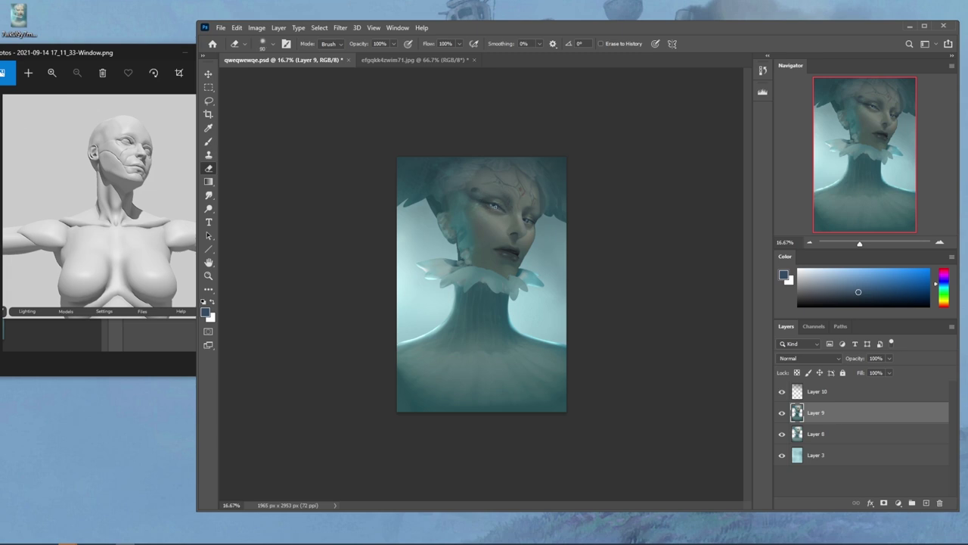
pyautogui.click(394, 44)
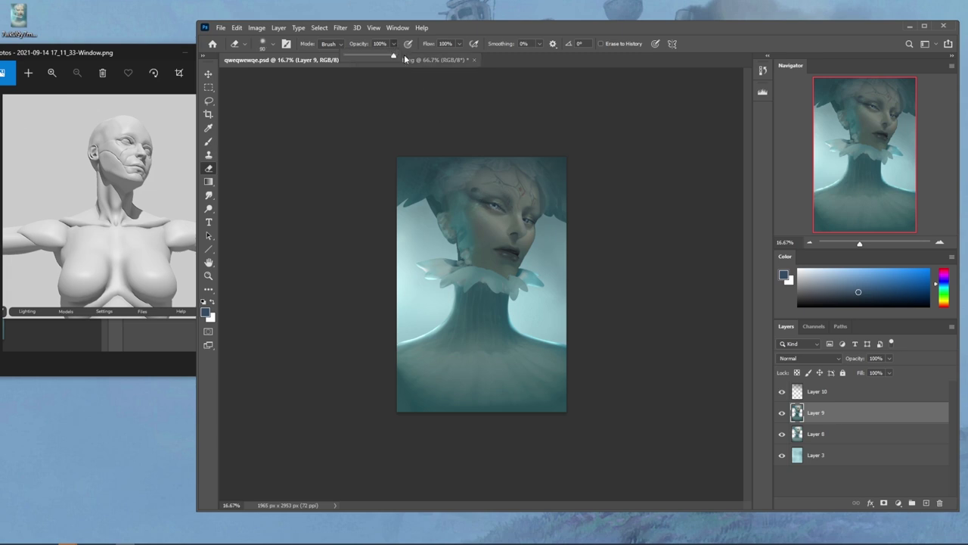
pyautogui.hotkey('ctrl', 'z')
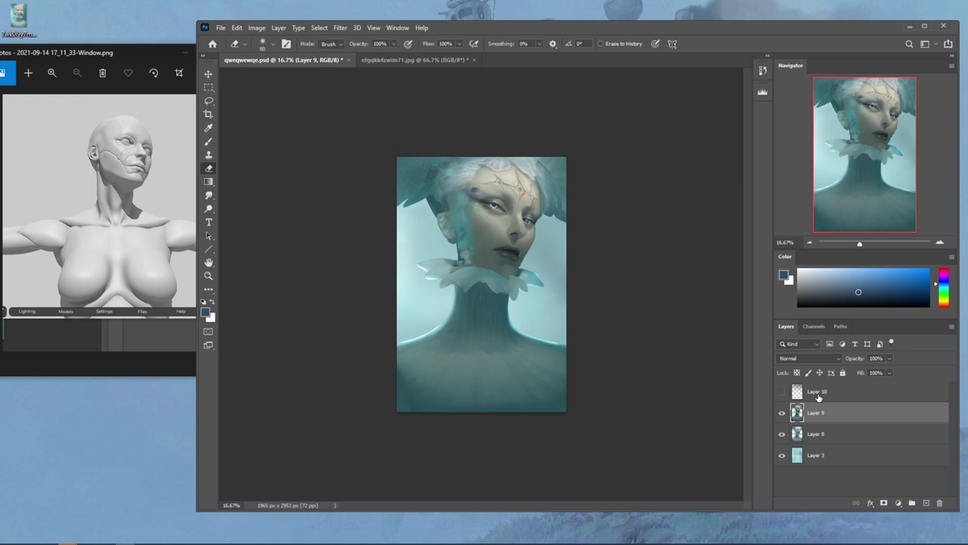
# Show the gradient on Layer 10 again and make it the active layer
pyautogui.click(781, 391)
pyautogui.click(823, 393)
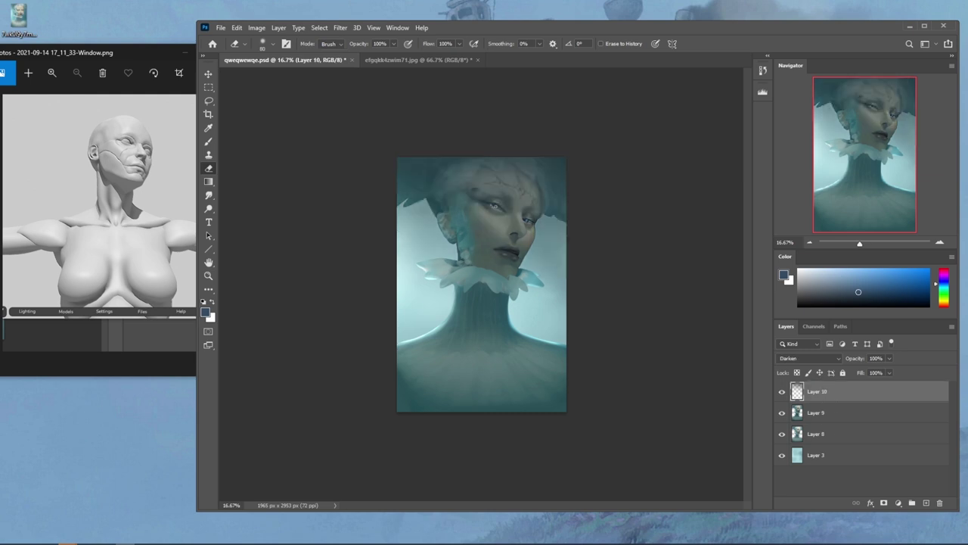
pyautogui.press('m')
pyautogui.rightClick(487, 213)
pyautogui.click(450, 114)
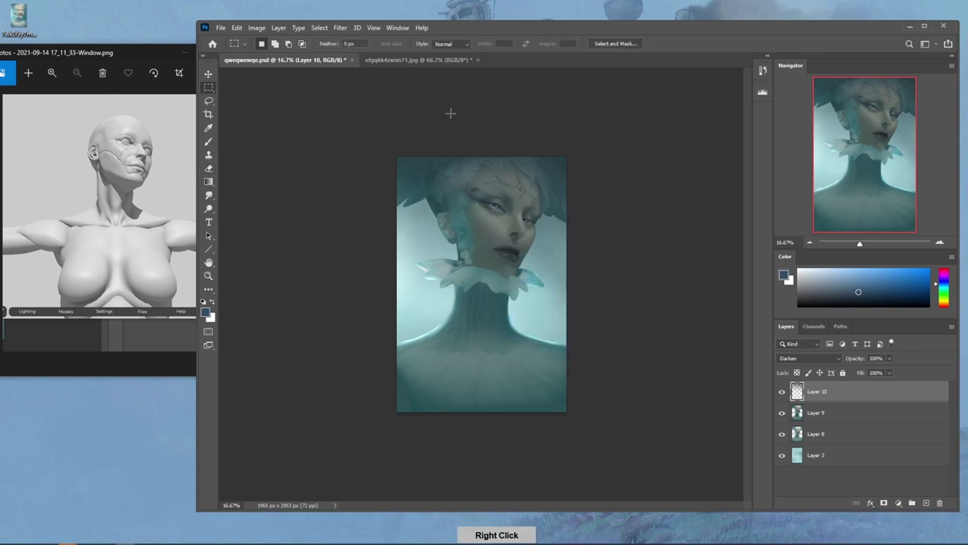
# Step back through the recent edits and restore the history state right after the gradient was moved
pyautogui.press('e')
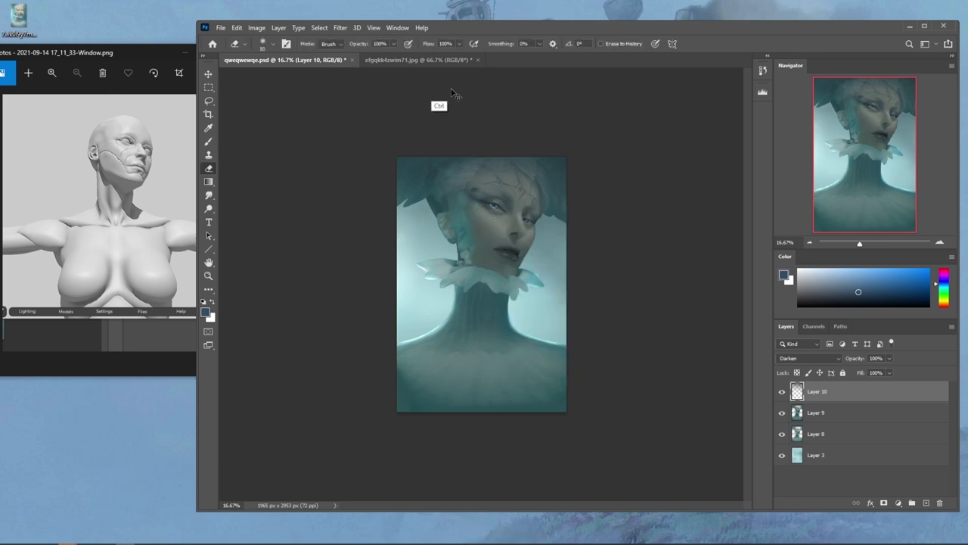
pyautogui.hotkey('ctrl', 'z')
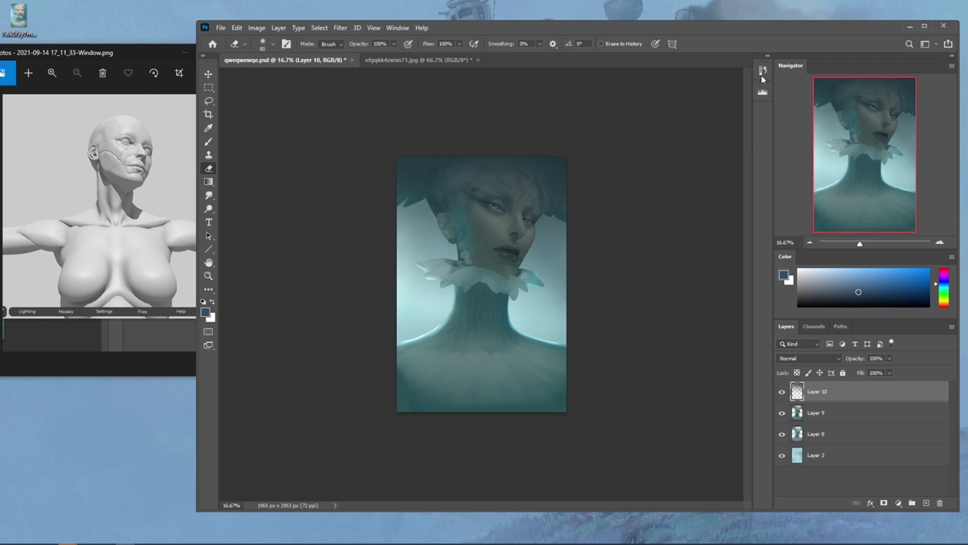
pyautogui.click(764, 70)
pyautogui.click(684, 409)
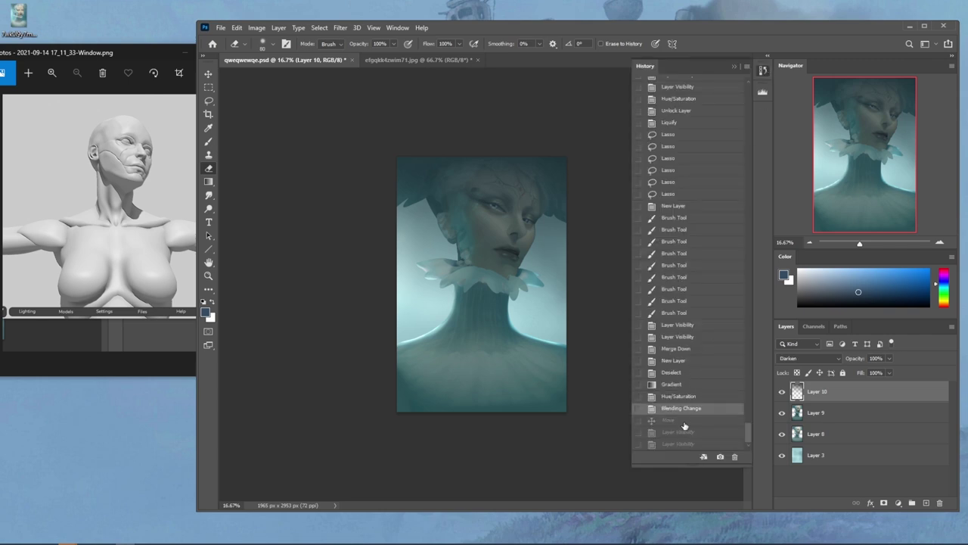
pyautogui.click(687, 421)
pyautogui.click(734, 66)
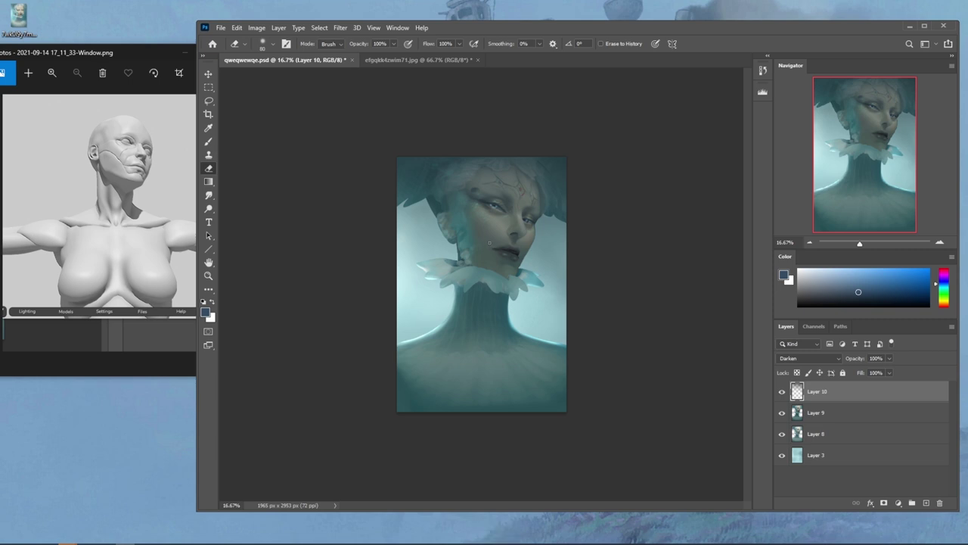
# Compare the portrait with and without the gradient on Layer 10
pyautogui.hotkey('ctrl', 'z')
pyautogui.click(782, 392)
pyautogui.click(782, 392)
pyautogui.click(783, 393)
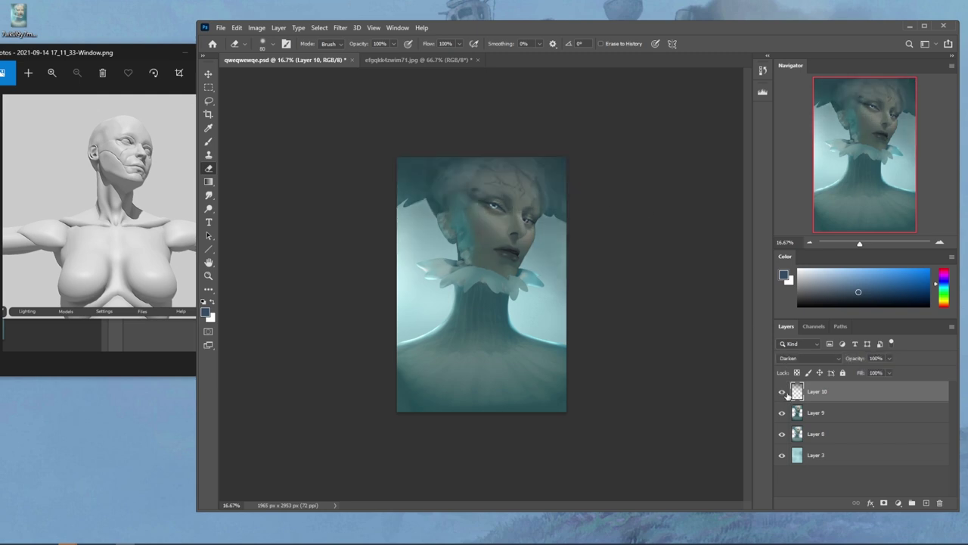
# Raise the Lightness of the Layer 3 background to +12 with Hue/Saturation
pyautogui.click(832, 454)
pyautogui.hotkey('ctrl', 'u')
pyautogui.moveTo(803, 391)
pyautogui.mouseDown()
pyautogui.moveTo(818, 394)
pyautogui.moveTo(810, 397)
pyautogui.mouseUp()
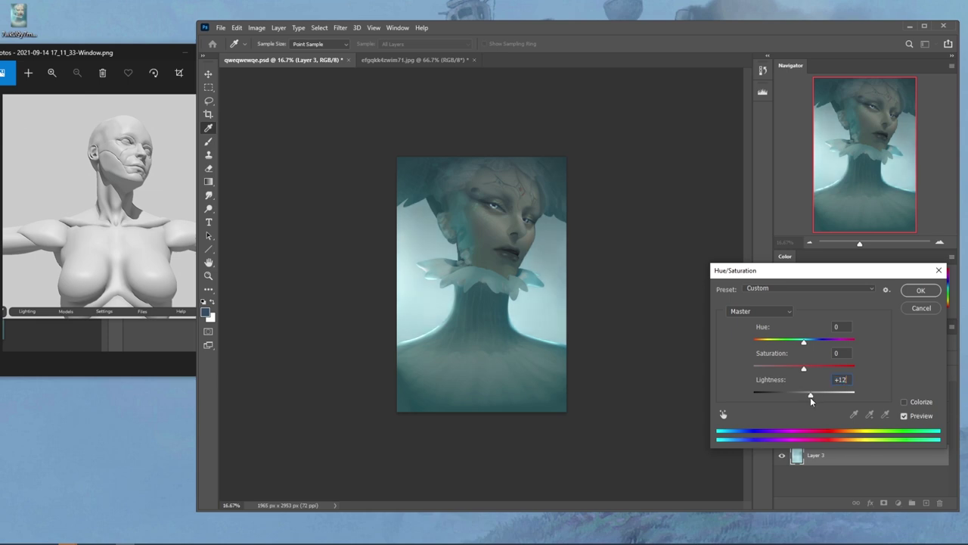
pyautogui.click(920, 292)
pyautogui.press('e')
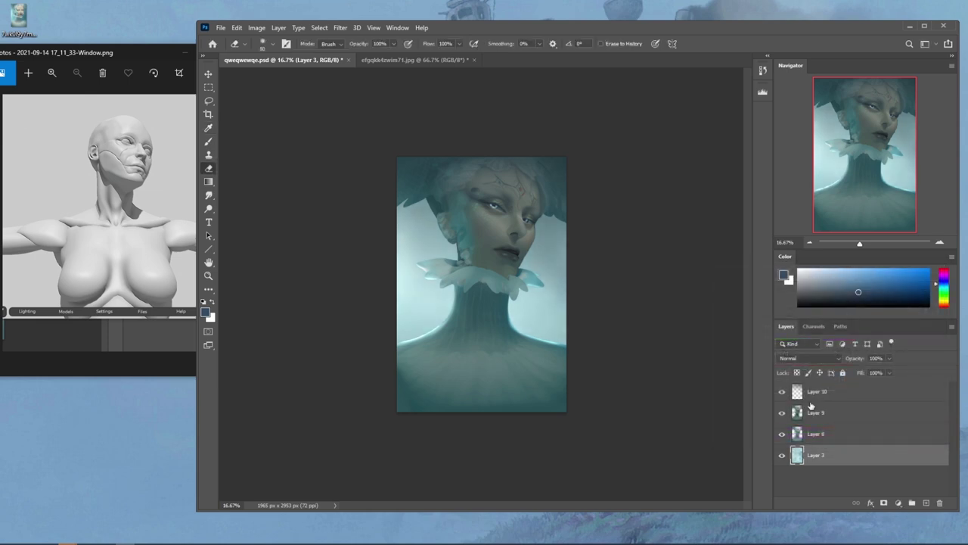
# Make Layer 10 active and try inverting the gradient's colors
pyautogui.click(783, 392)
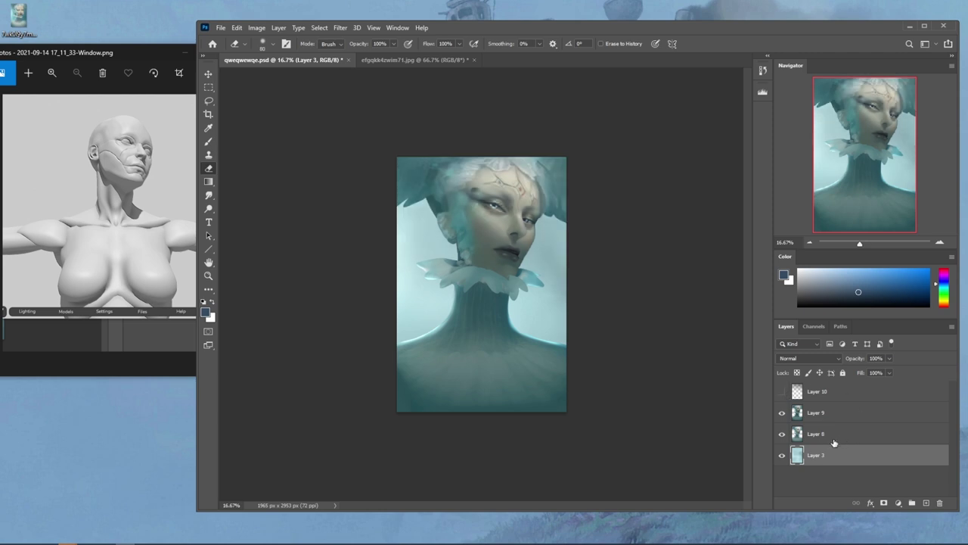
pyautogui.click(825, 392)
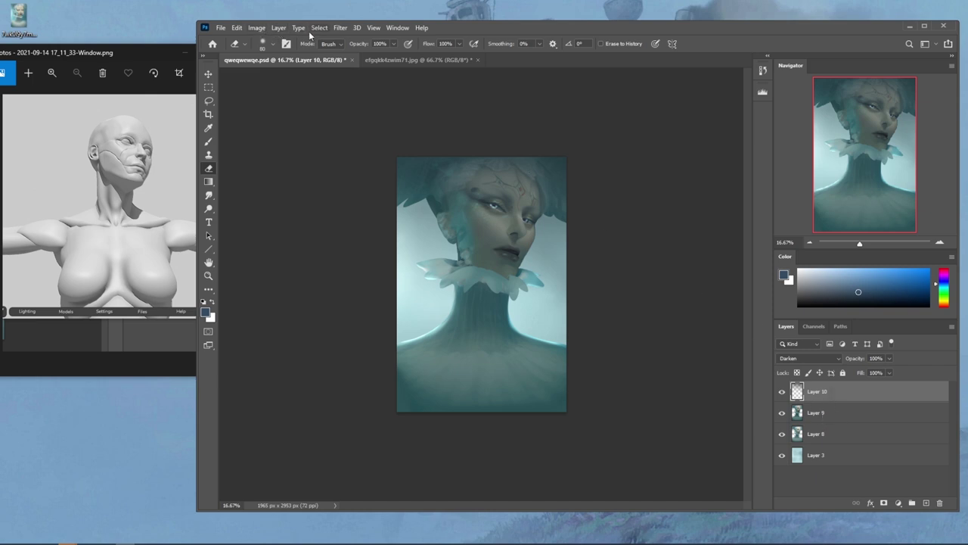
pyautogui.click(263, 28)
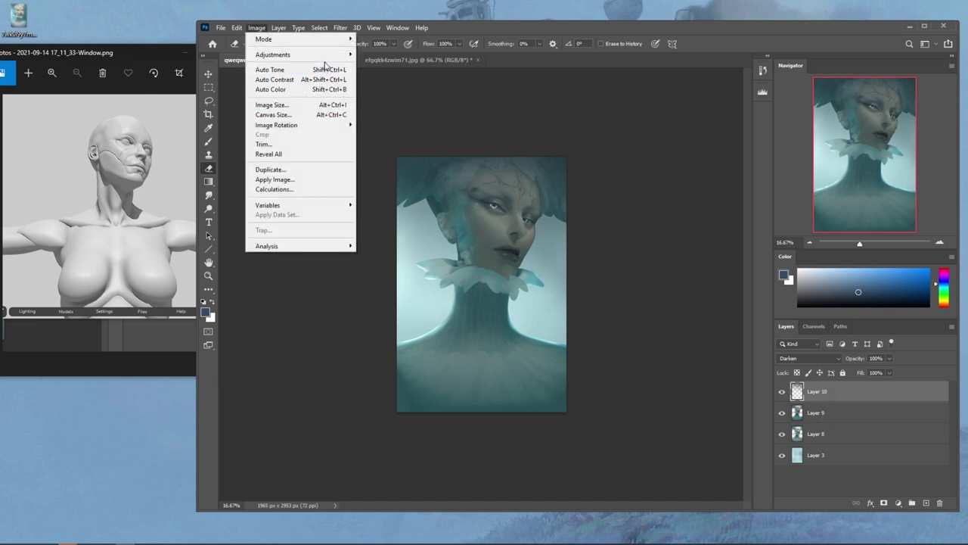
pyautogui.moveTo(333, 56)
pyautogui.click(390, 173)
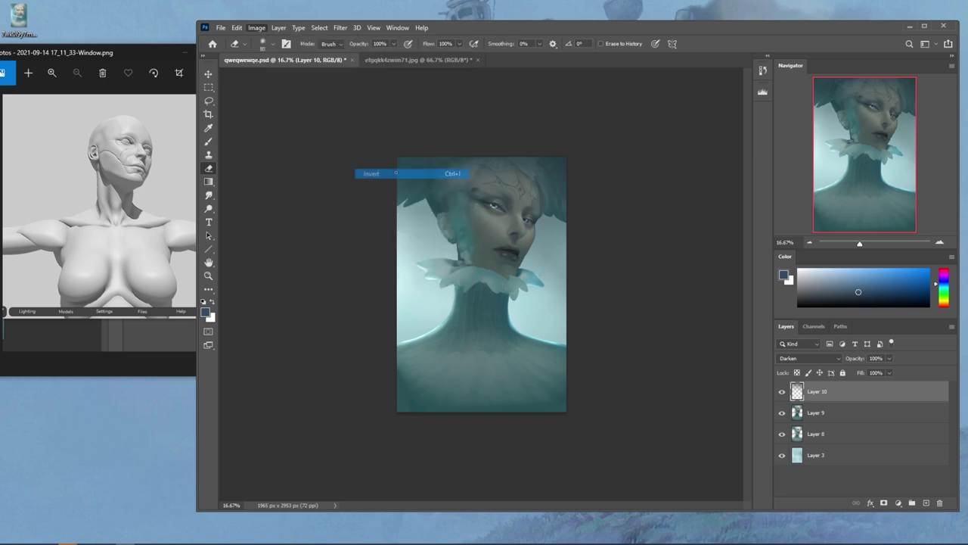
pyautogui.press('m')
pyautogui.rightClick(509, 230)
pyautogui.click(639, 188)
# Duplicate the inverted gradient layer twice and merge the three gradient layers into one
pyautogui.hotkey('ctrl', 'j')
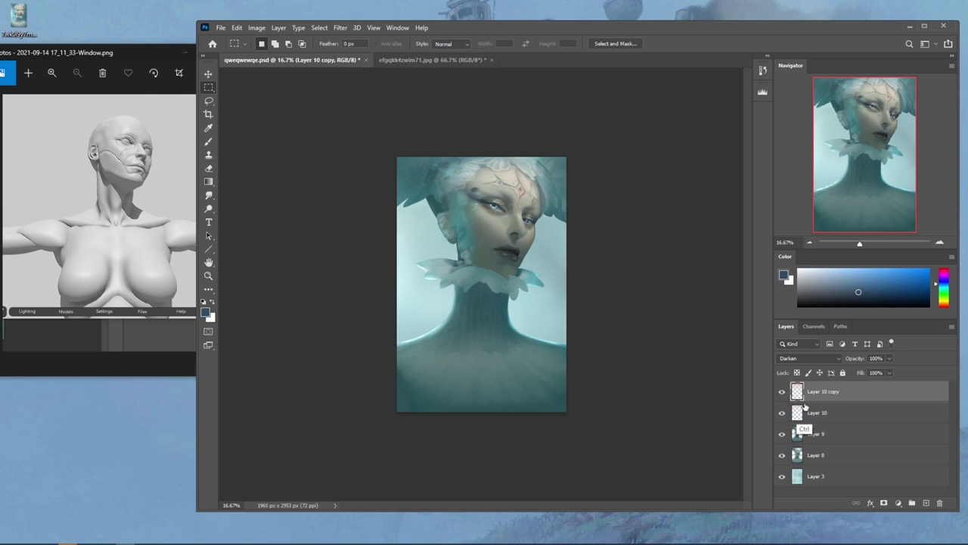
pyautogui.hotkey('ctrl', 'j')
pyautogui.keyDown('shift'); pyautogui.click(827, 434); pyautogui.keyUp('shift')
pyautogui.rightClick(830, 395)
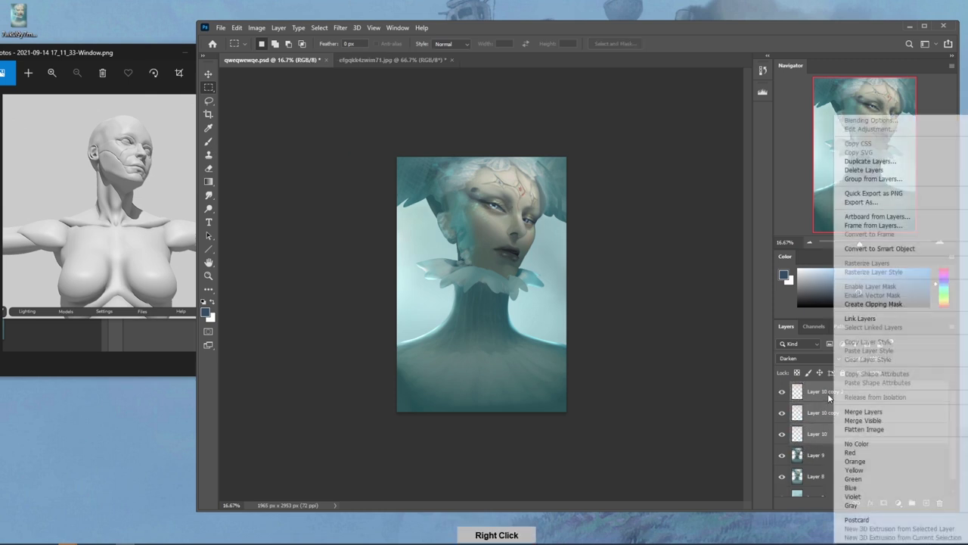
pyautogui.click(860, 412)
# Try the Lighten blend mode on the merged gradient layer and reduce its Fill to 41%
pyautogui.click(811, 357)
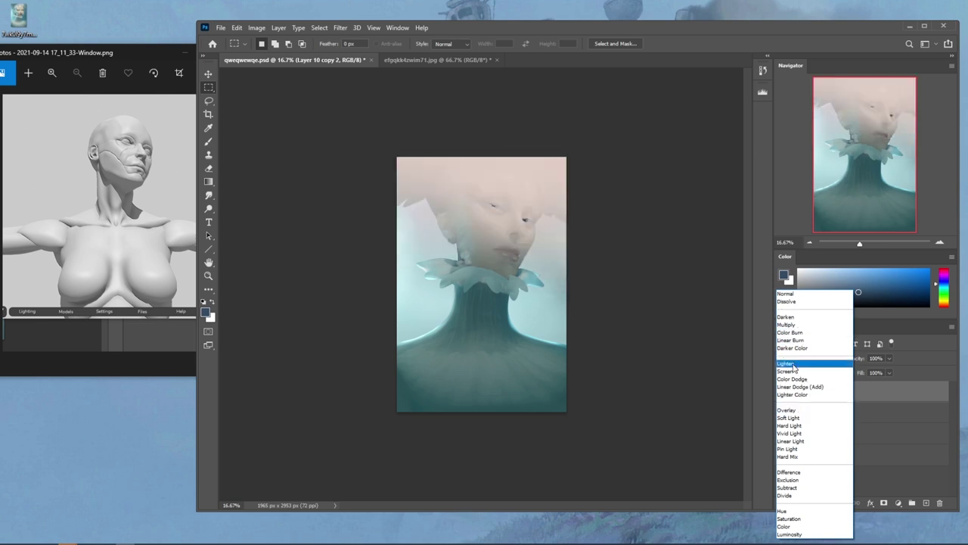
pyautogui.click(785, 363)
pyautogui.click(889, 372)
pyautogui.moveTo(868, 387); pyautogui.dragTo(861, 387)
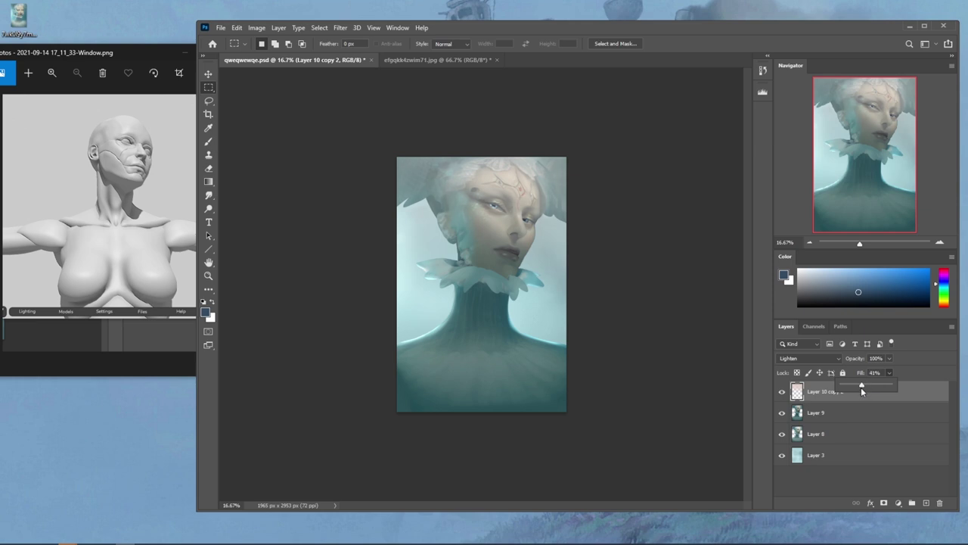
# Undo the Fill and blend mode changes, the merge, the duplicates and the inversion of the gradient layer
pyautogui.hotkey('ctrl', 'z')
pyautogui.hotkey('ctrl', 'z')
pyautogui.hotkey('ctrl', 'z')
pyautogui.hotkey('ctrl', 'z')
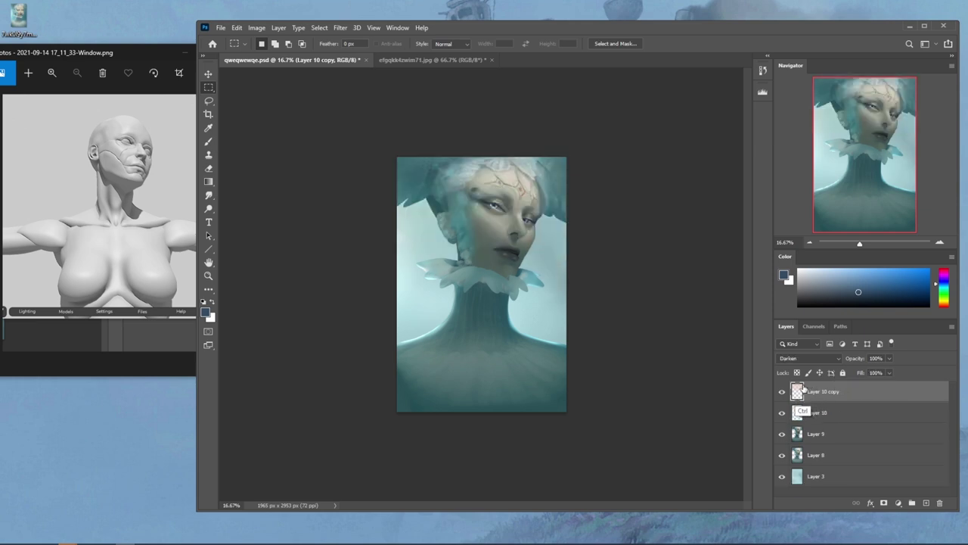
pyautogui.hotkey('ctrl', 'z')
pyautogui.hotkey('ctrl', 'z')
pyautogui.hotkey('ctrl', 'z')
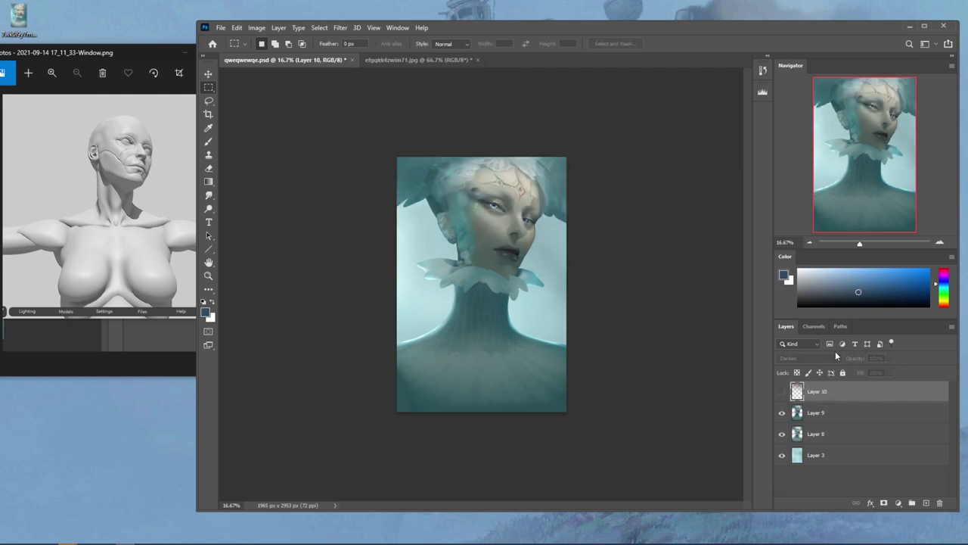
# Compare the portrait with and without the Layer 10 gradient and reduce that layer's Fill to 72%
pyautogui.click(782, 392)
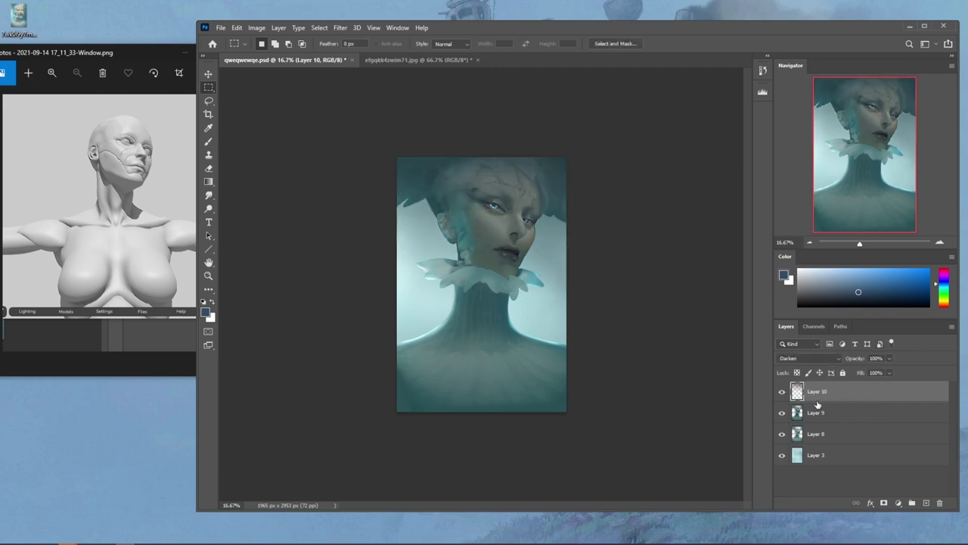
pyautogui.click(782, 392)
pyautogui.click(782, 391)
pyautogui.click(783, 392)
pyautogui.click(782, 391)
pyautogui.click(890, 372)
pyautogui.moveTo(896, 386); pyautogui.dragTo(877, 387)
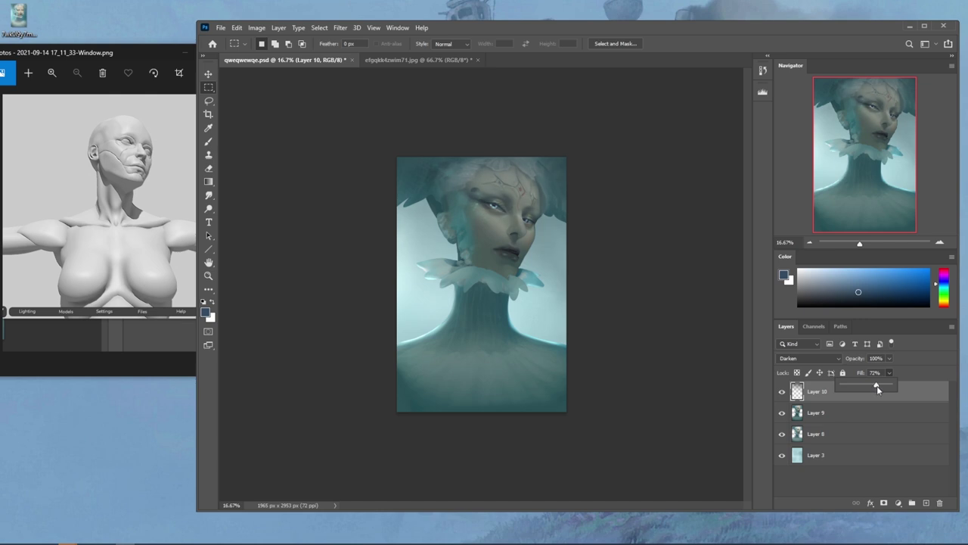
# Create a new layer above Layer 10 and paint soft white haze around the neck and shoulders with a very large brush at 48% opacity
pyautogui.click(926, 502)
pyautogui.press('b')
pyautogui.press('x')
pyautogui.press(']')
pyautogui.press(']')
pyautogui.press(']')
pyautogui.press(']')
pyautogui.press(']')
pyautogui.press(']')
pyautogui.press(']')
pyautogui.press(']')
pyautogui.press(']')
pyautogui.press(']')
pyautogui.press(']')
pyautogui.press(']')
pyautogui.press(']')
pyautogui.press(']')
pyautogui.press(']')
pyautogui.press(']')
pyautogui.press(']')
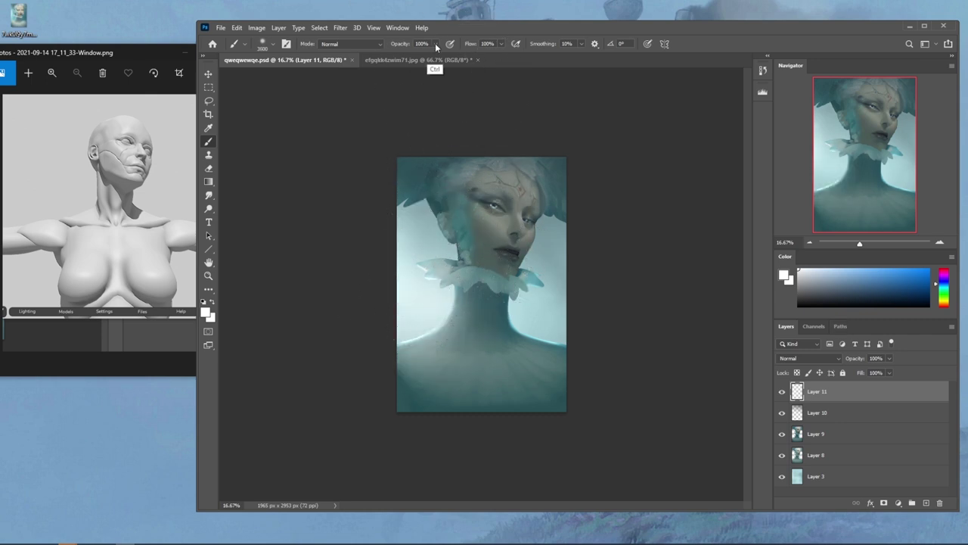
pyautogui.moveTo(435, 43); pyautogui.dragTo(411, 55)
pyautogui.moveTo(417, 297); pyautogui.dragTo(398, 329)
pyautogui.moveTo(545, 320); pyautogui.dragTo(552, 322)
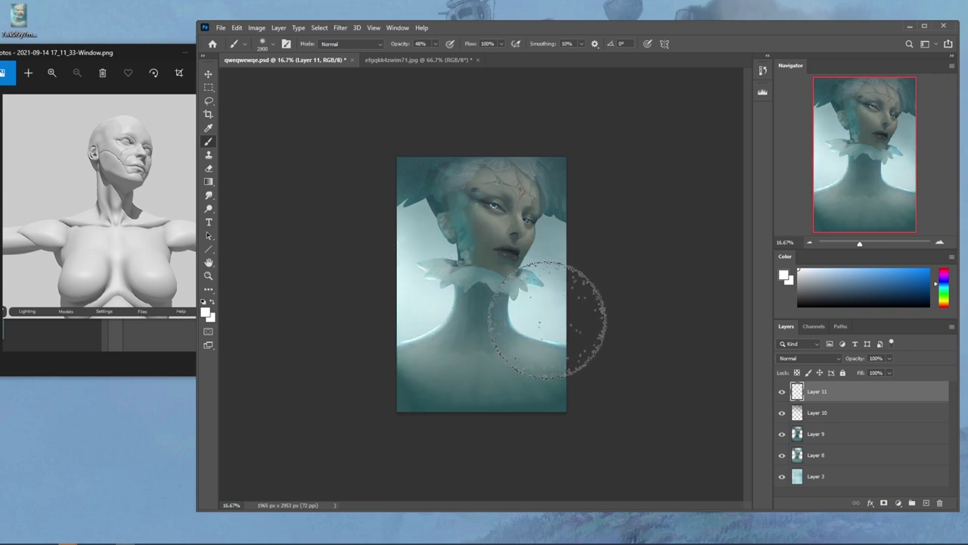
pyautogui.hotkey('ctrl', 'z')
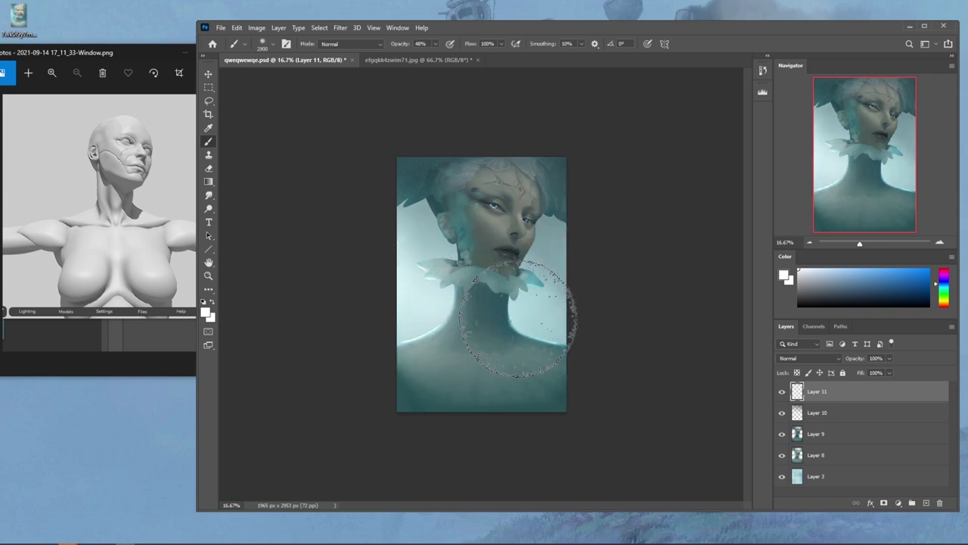
pyautogui.click(519, 318)
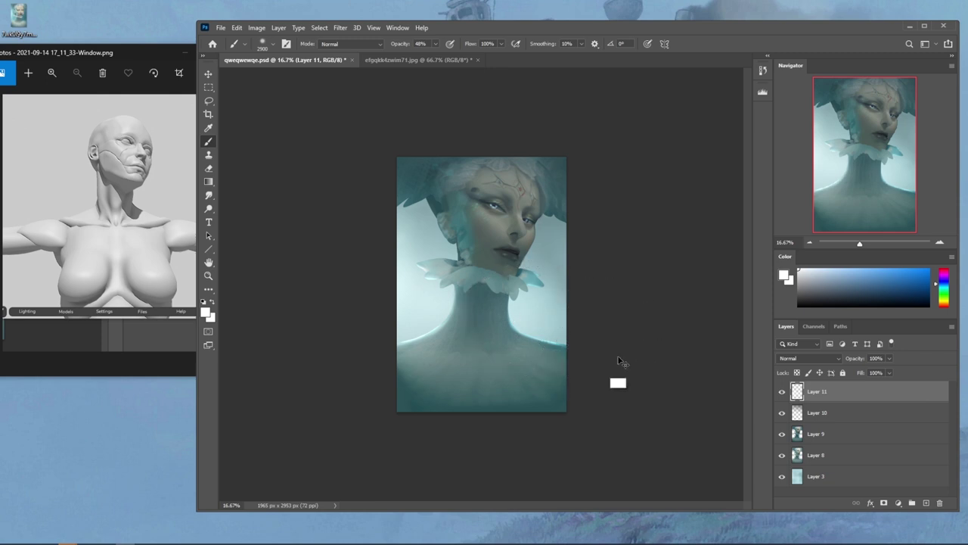
# Hide Layers 10 and 11 and merge Layer 9 down into Layer 8
pyautogui.click(782, 434)
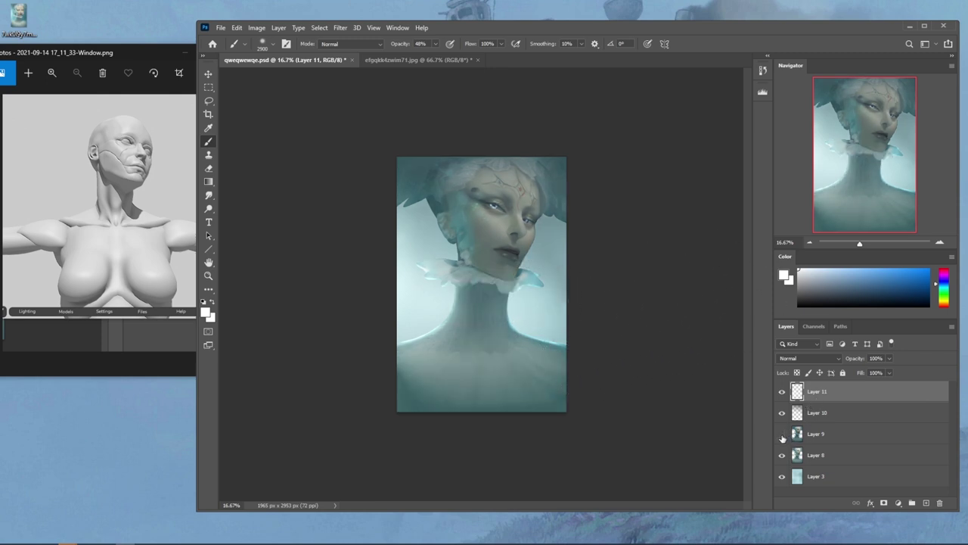
pyautogui.click(782, 435)
pyautogui.click(782, 391)
pyautogui.click(783, 412)
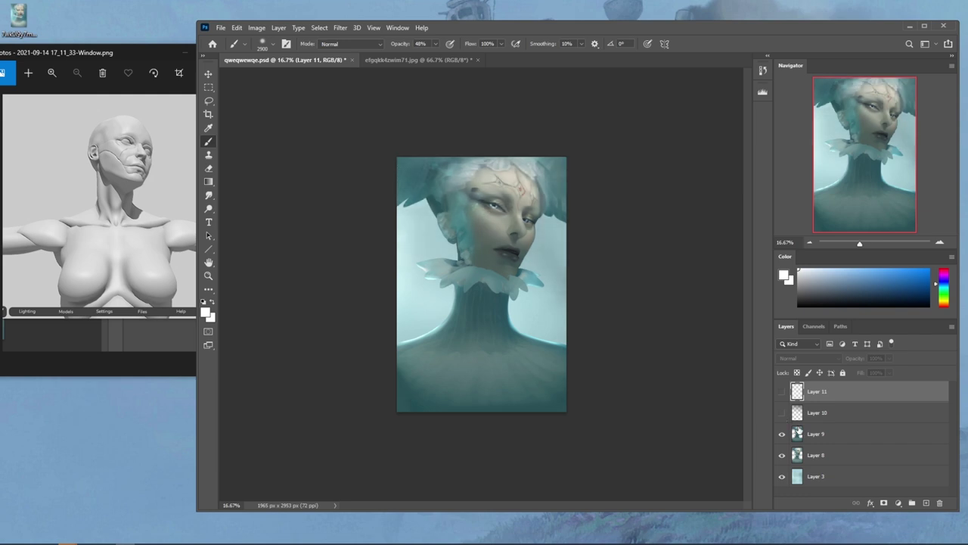
pyautogui.click(782, 434)
pyautogui.click(782, 434)
pyautogui.rightClick(817, 437)
pyautogui.click(860, 305)
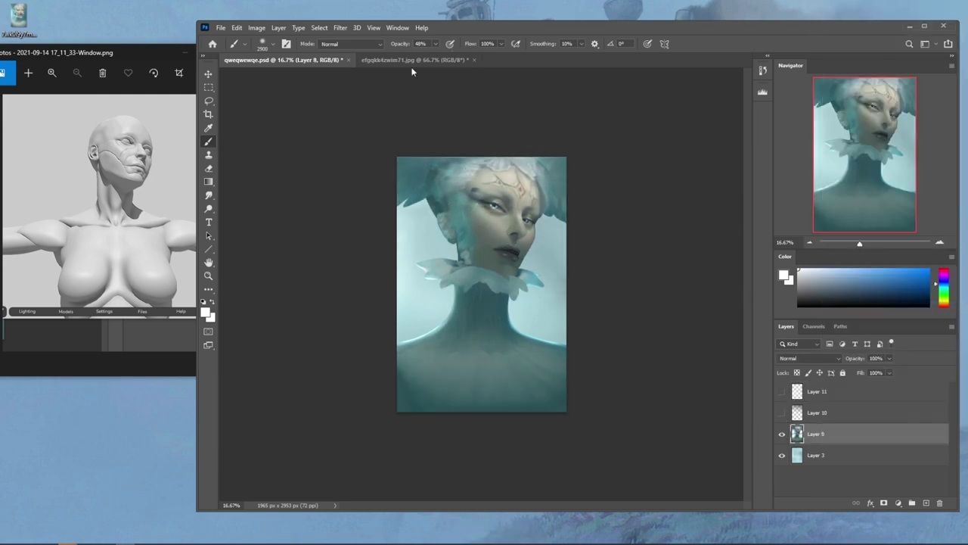
# Open the merged Layer 8 in Liquify and reshape the neck and shoulders with a warp brush about 2700 in size
pyautogui.click(340, 27)
pyautogui.click(355, 125)
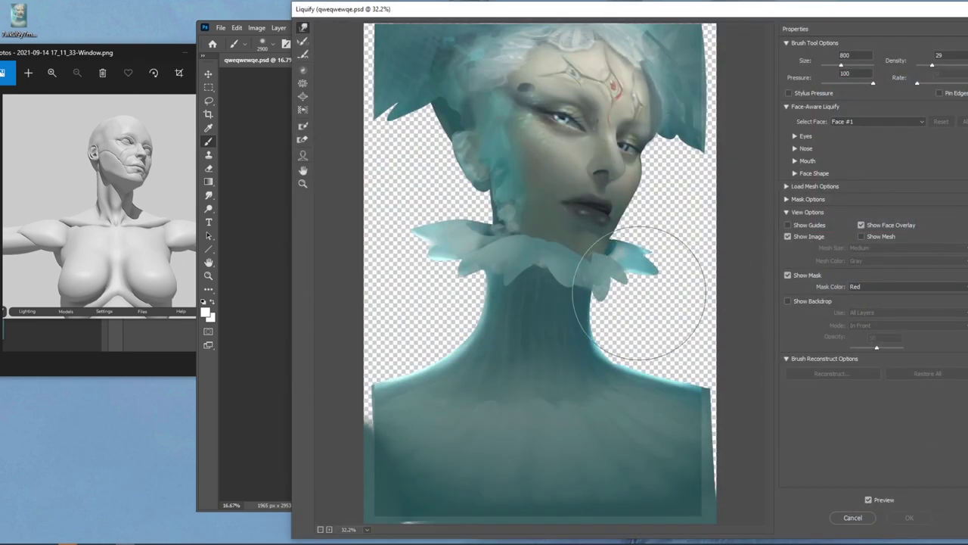
pyautogui.hotkey('ctrl', '-')
pyautogui.hotkey('ctrl', '-')
pyautogui.hotkey('ctrl', '-')
pyautogui.hotkey('ctrl', '-')
pyautogui.hotkey('ctrl', '-')
pyautogui.press(']')
pyautogui.press(']')
pyautogui.press(']')
pyautogui.press(']')
pyautogui.press(']')
pyautogui.press(']')
pyautogui.press(']')
pyautogui.press(']')
pyautogui.press(']')
pyautogui.press(']')
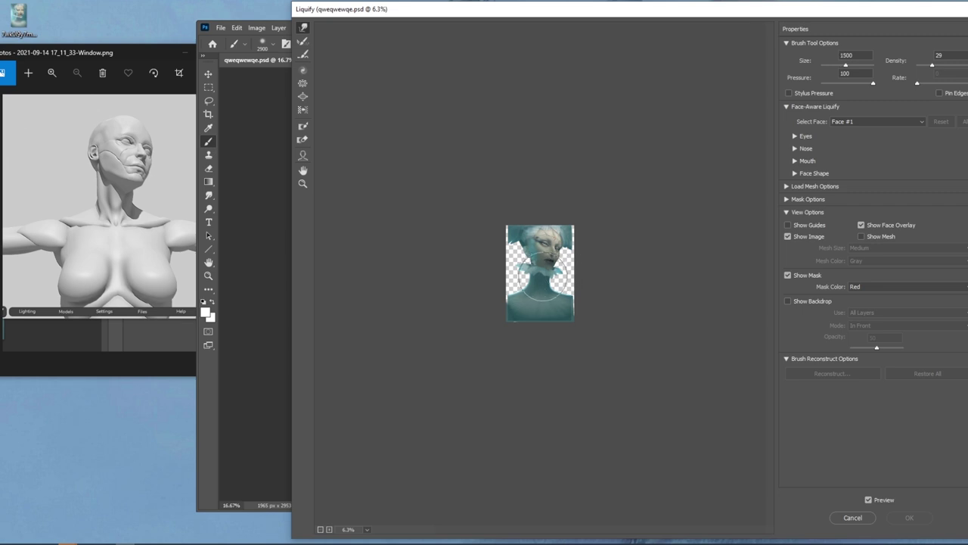
pyautogui.press(']')
pyautogui.press(']')
pyautogui.press(']')
pyautogui.press(']')
pyautogui.press(']')
pyautogui.press(']')
pyautogui.press(']')
pyautogui.press(']')
pyautogui.press(']')
pyautogui.press(']')
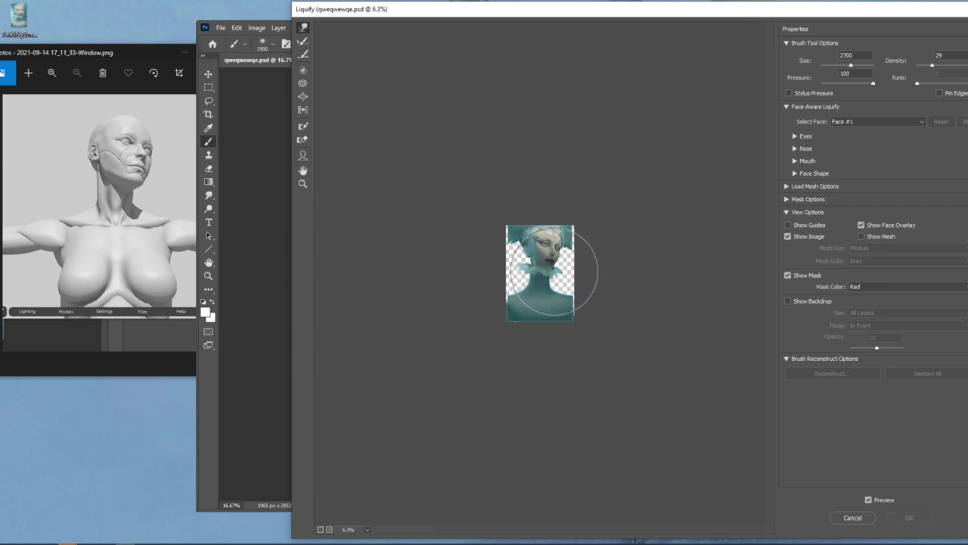
pyautogui.moveTo(553, 270)
pyautogui.mouseDown()
pyautogui.moveTo(502, 281)
pyautogui.moveTo(521, 288)
pyautogui.mouseUp()
# Refine the shape of the neck and head in Liquify with a smaller warp brush
pyautogui.press('[')
pyautogui.press('[')
pyautogui.press('[')
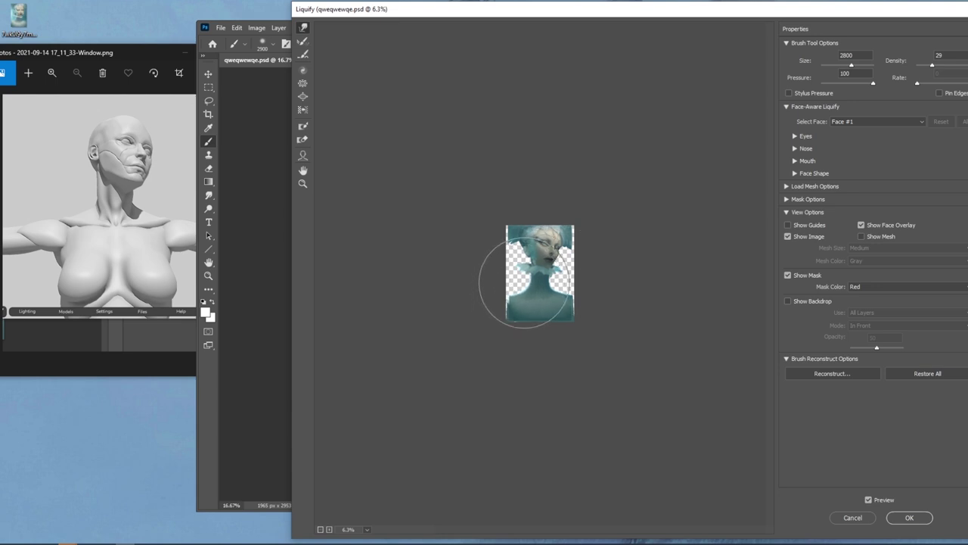
pyautogui.press('[')
pyautogui.press('[')
pyautogui.press('[')
pyautogui.press('[')
pyautogui.press('[')
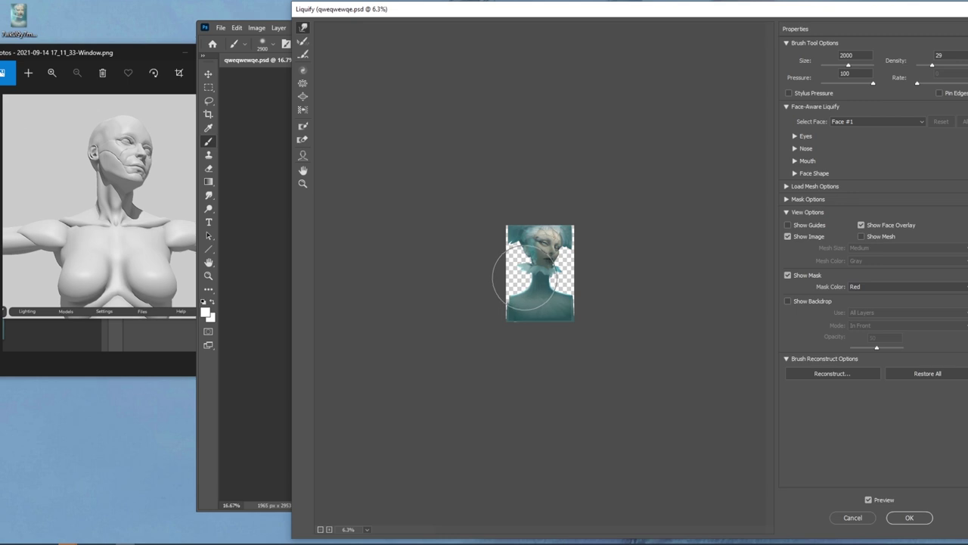
pyautogui.press('[')
pyautogui.press('[')
pyautogui.moveTo(525, 278)
pyautogui.mouseDown()
pyautogui.moveTo(547, 252)
pyautogui.moveTo(565, 243)
pyautogui.moveTo(569, 251)
pyautogui.mouseUp()
# Stretch both shoulders out to the canvas edges in Liquify with a warp brush of size 1600
pyautogui.press('[')
pyautogui.press('[')
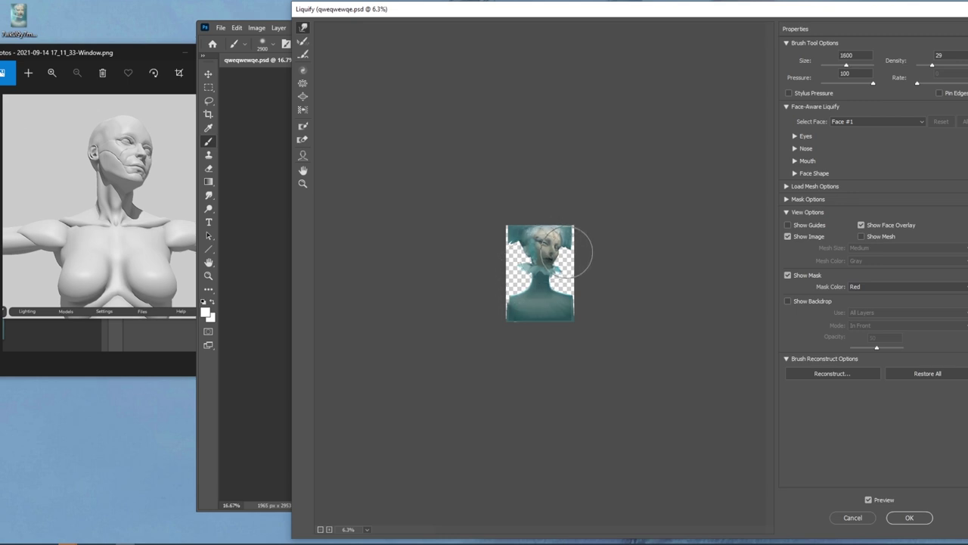
pyautogui.hotkey('ctrl', '+')
pyautogui.hotkey('ctrl', '+')
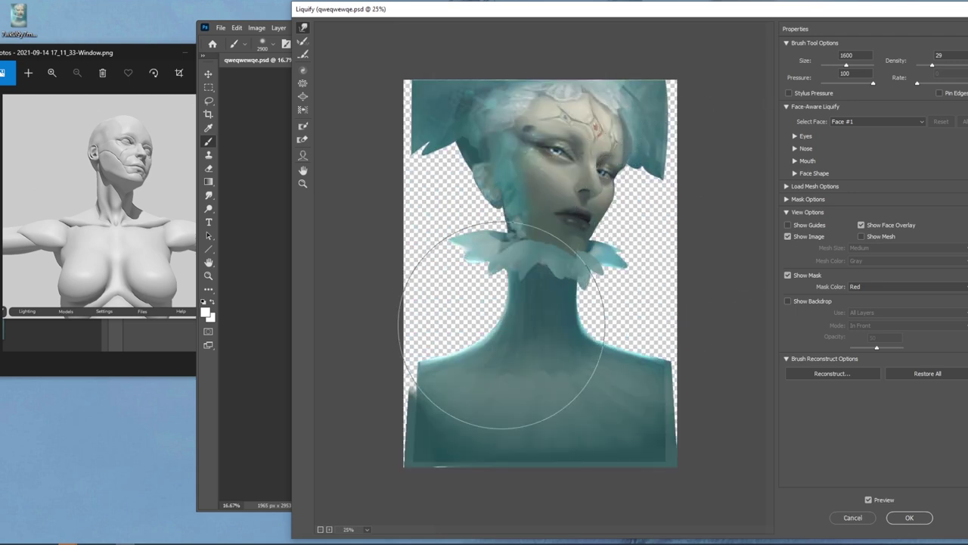
pyautogui.moveTo(410, 346); pyautogui.dragTo(378, 379)
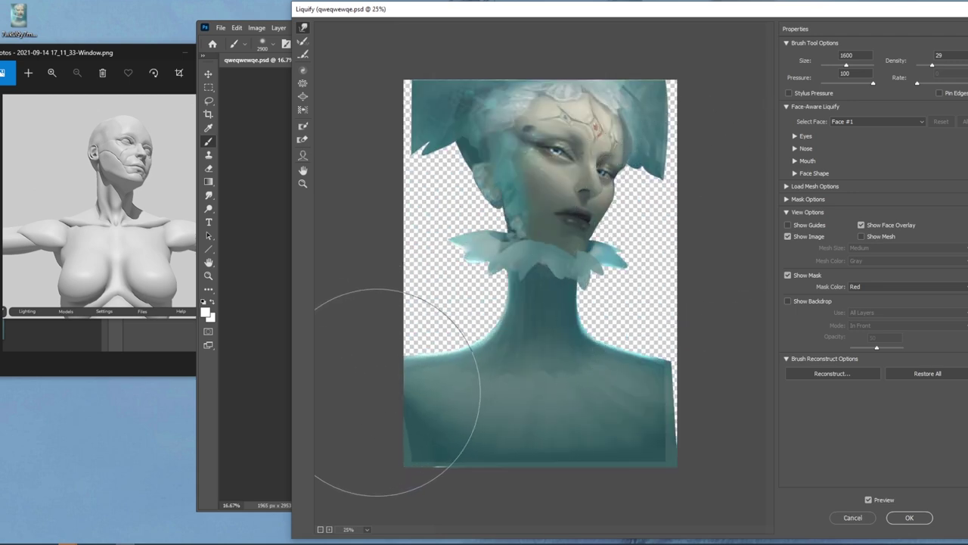
pyautogui.moveTo(646, 381); pyautogui.dragTo(668, 392)
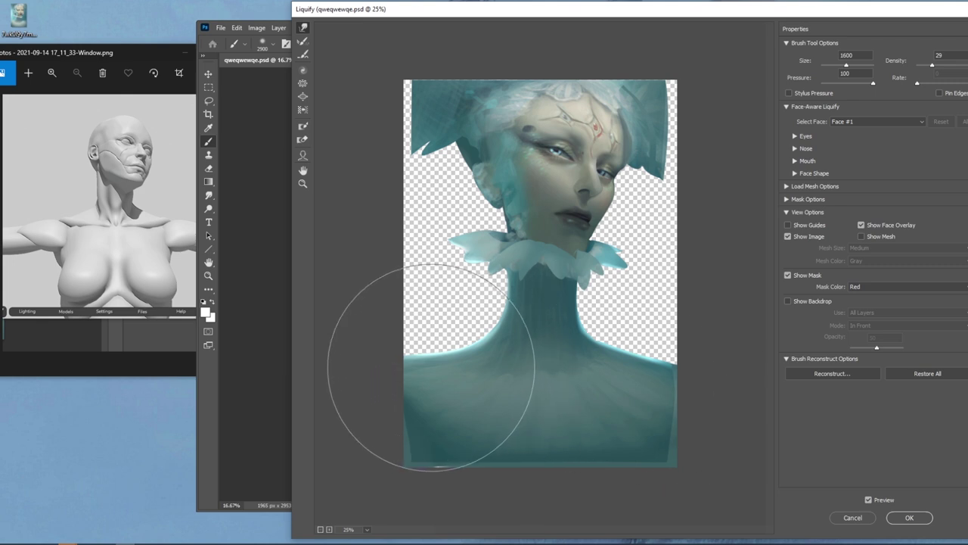
# Even out the slope of both shoulders in Liquify with the 1600-size warp brush and apply the distortion to Layer 8
pyautogui.moveTo(432, 368); pyautogui.dragTo(424, 355)
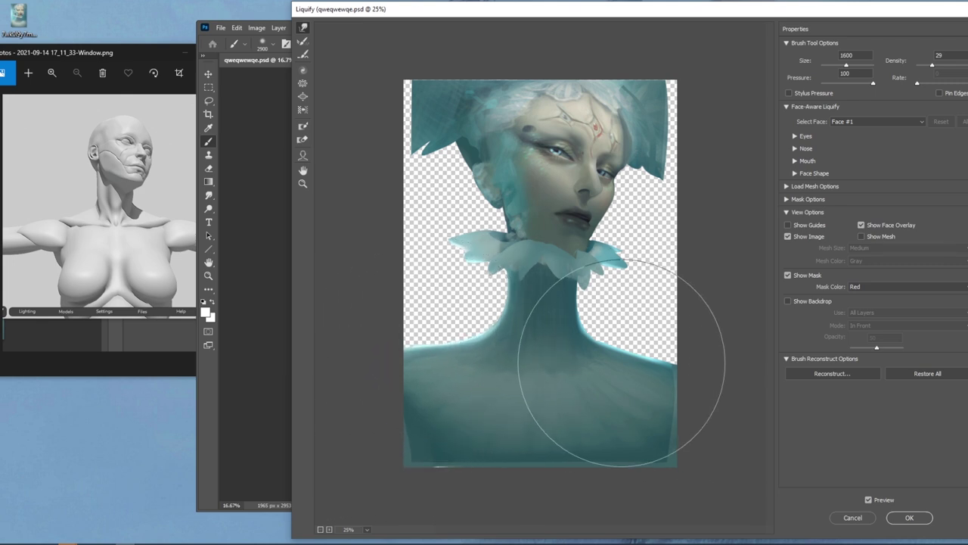
pyautogui.moveTo(647, 362); pyautogui.dragTo(668, 361)
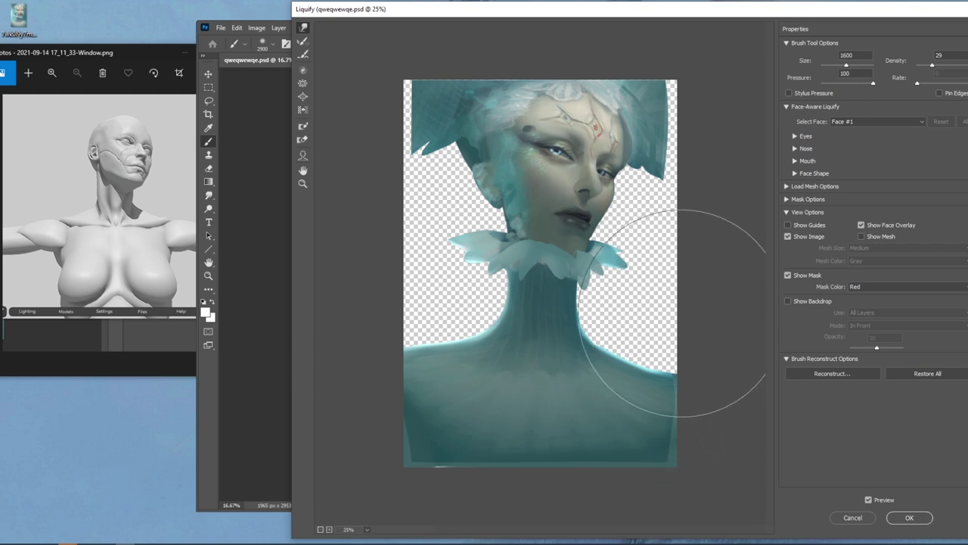
pyautogui.moveTo(642, 367)
pyautogui.mouseDown()
pyautogui.moveTo(680, 384)
pyautogui.moveTo(690, 372)
pyautogui.moveTo(701, 377)
pyautogui.moveTo(634, 350)
pyautogui.mouseUp()
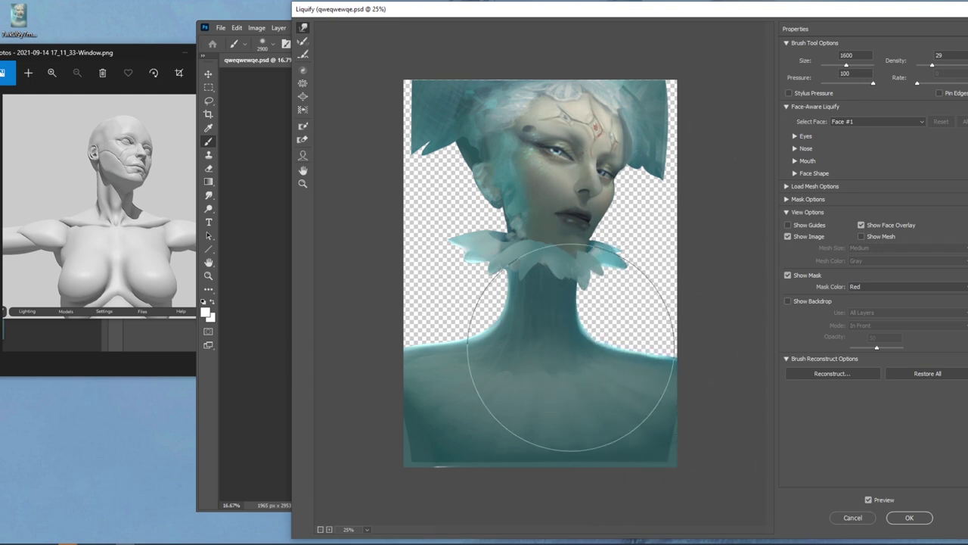
pyautogui.moveTo(411, 307)
pyautogui.mouseDown()
pyautogui.moveTo(423, 315)
pyautogui.moveTo(421, 365)
pyautogui.mouseUp()
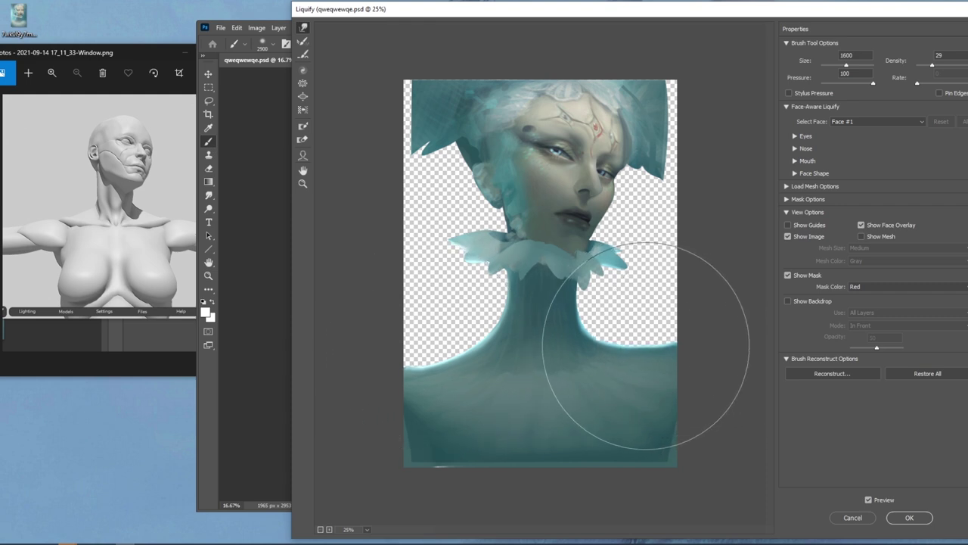
pyautogui.click(910, 517)
# Try rotating Layer 8 clockwise by about 7.9 degrees
pyautogui.press('v')
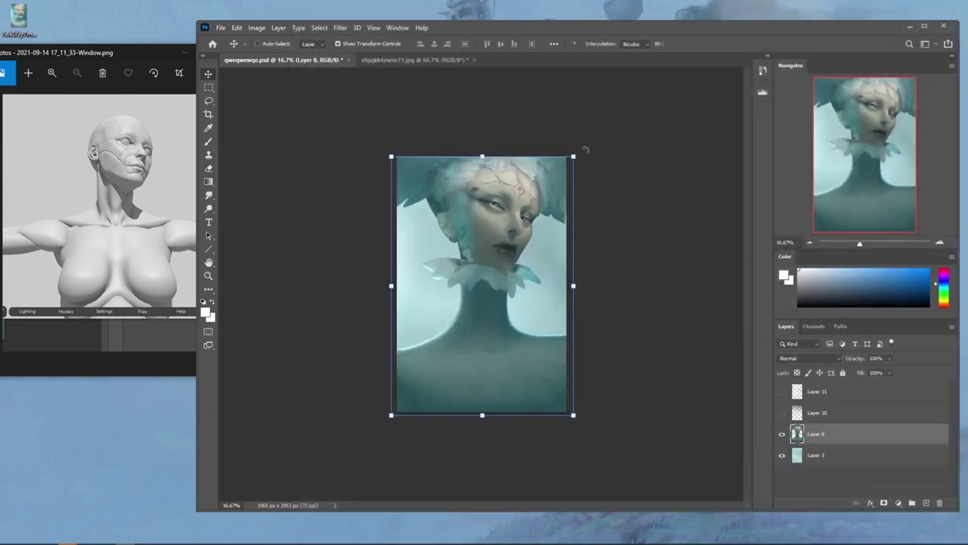
pyautogui.moveTo(585, 150); pyautogui.dragTo(611, 164)
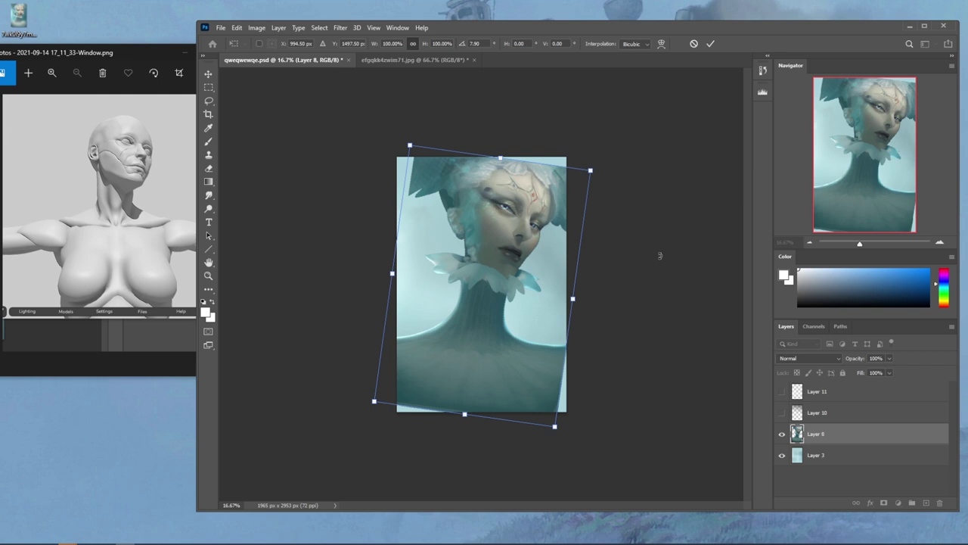
pyautogui.hotkey('ctrl', 'z')
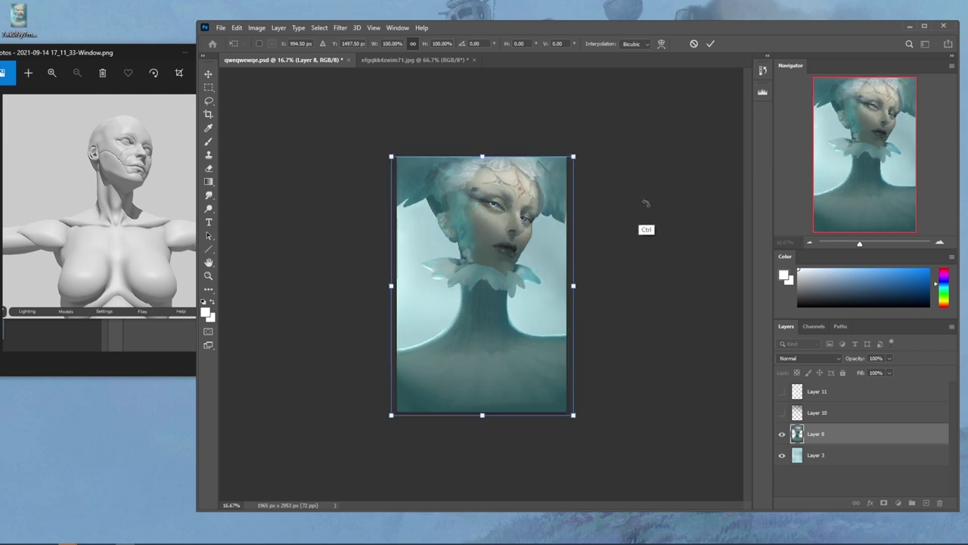
pyautogui.click(710, 43)
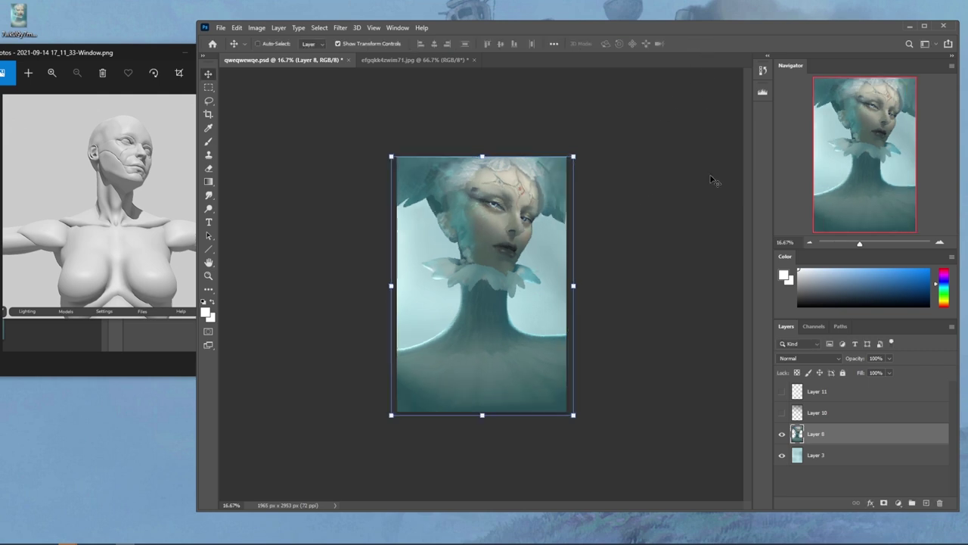
# Compare the portrait before and after the Liquify edit by stepping between the Merge Down and Free Transform history states
pyautogui.click(763, 70)
pyautogui.press('b')
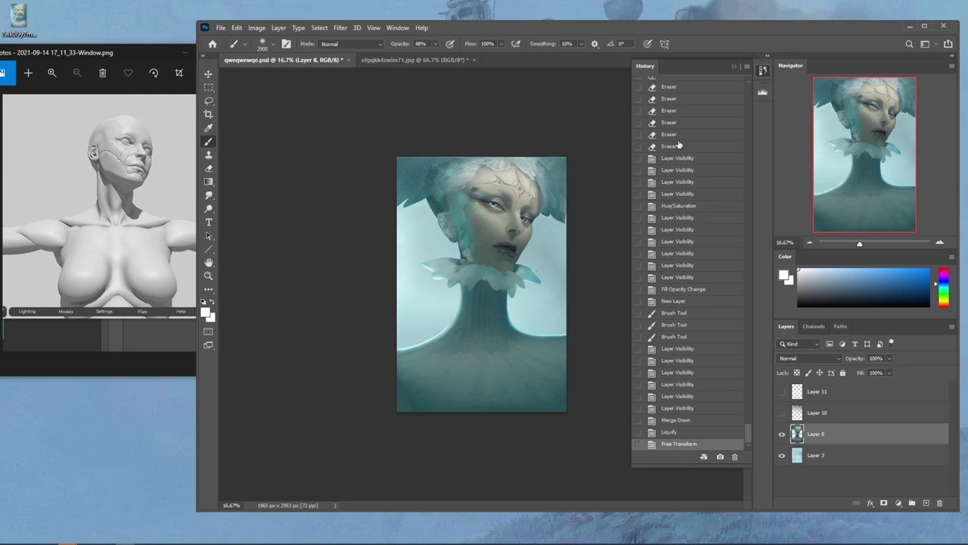
pyautogui.click(677, 420)
pyautogui.click(680, 443)
pyautogui.click(680, 420)
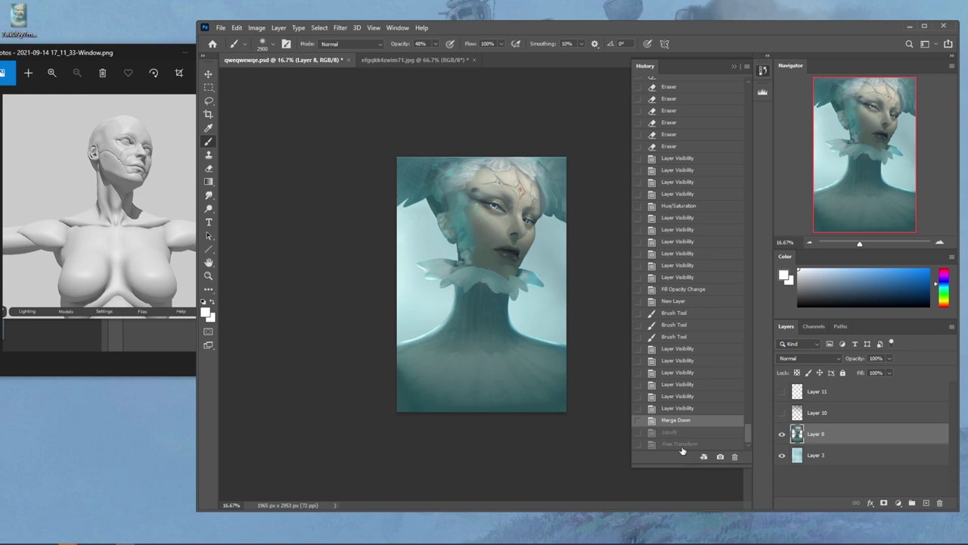
pyautogui.click(681, 444)
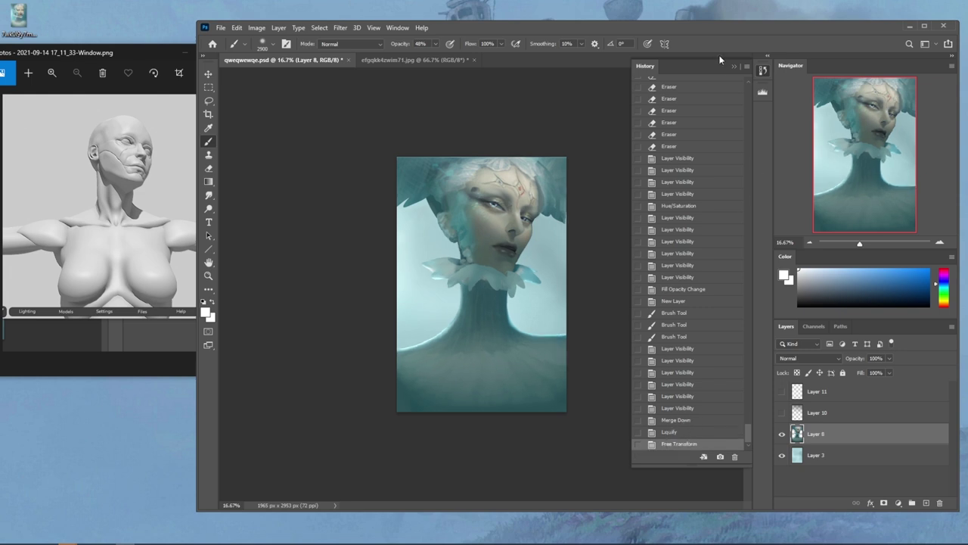
pyautogui.click(733, 67)
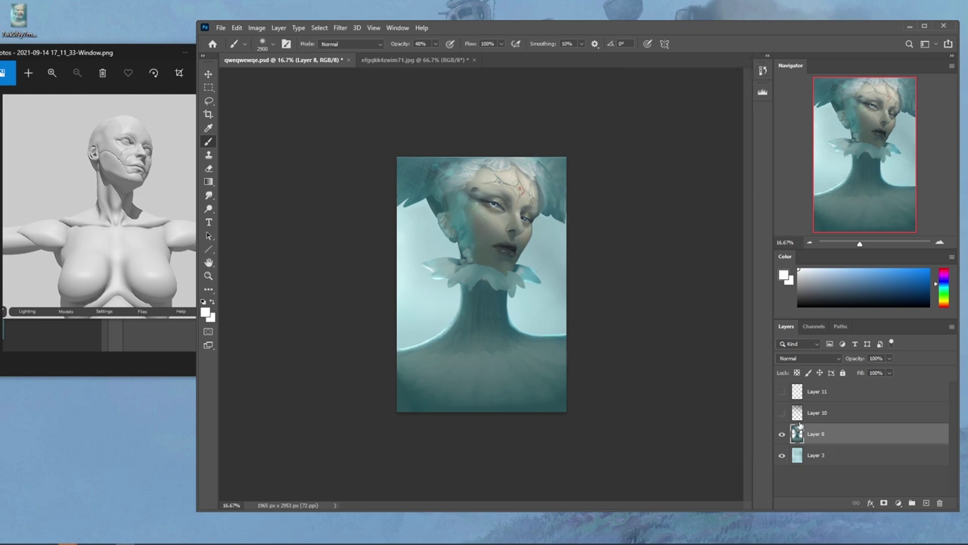
# Show Layers 10 and 11 and deepen the shadows of Layer 8 with Levels by raising the black input level
pyautogui.click(783, 413)
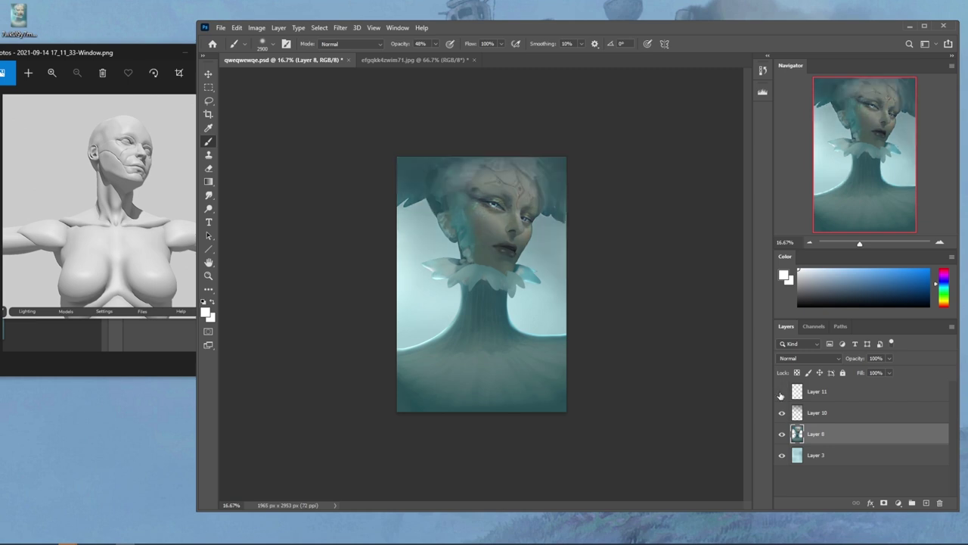
pyautogui.click(781, 392)
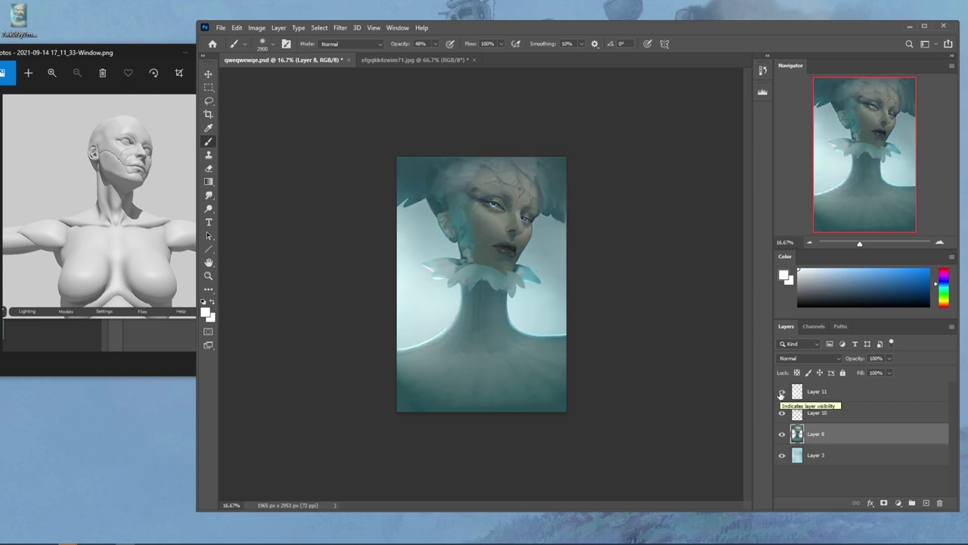
pyautogui.hotkey('ctrl', 'l')
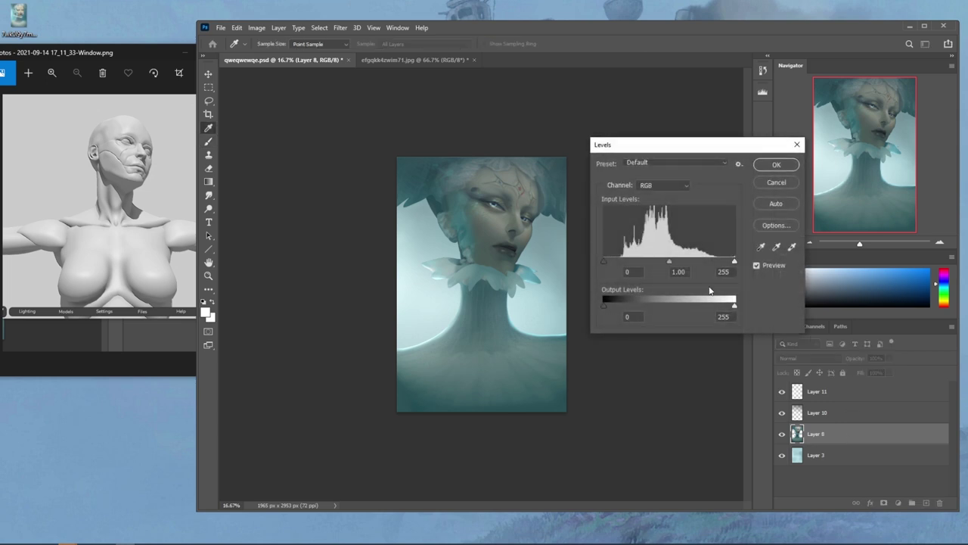
pyautogui.moveTo(604, 261); pyautogui.dragTo(613, 263)
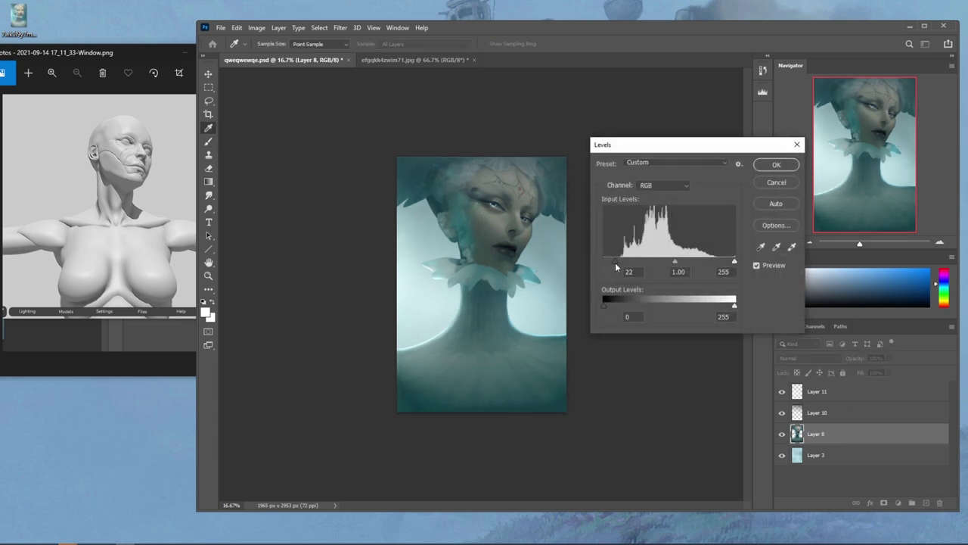
pyautogui.moveTo(615, 262); pyautogui.dragTo(612, 265)
pyautogui.moveTo(676, 264); pyautogui.dragTo(676, 265)
pyautogui.click(674, 264)
pyautogui.click(776, 164)
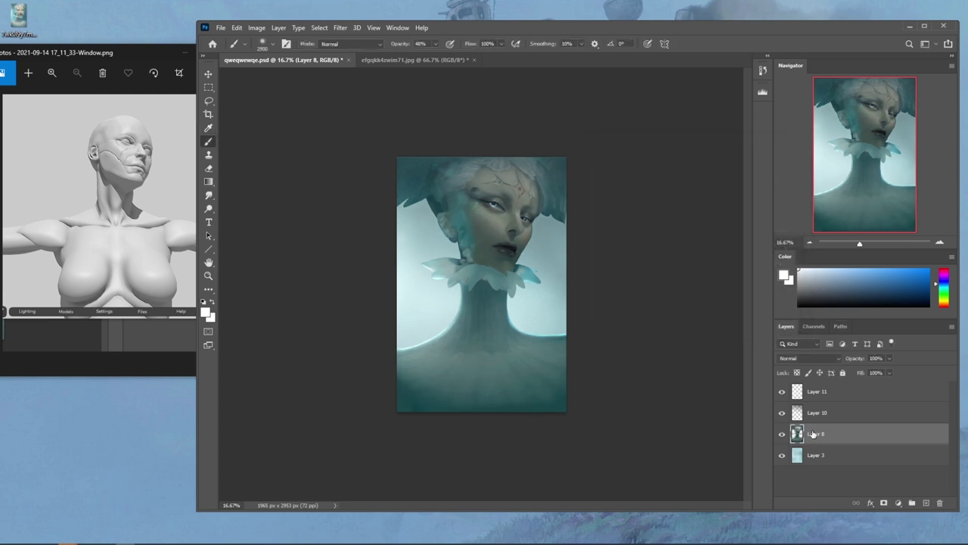
# Saturate the shoulder rim light, collar petals and eyes on Layer 8 with the Sponge tool in Saturate mode at 100% flow
pyautogui.click(209, 208)
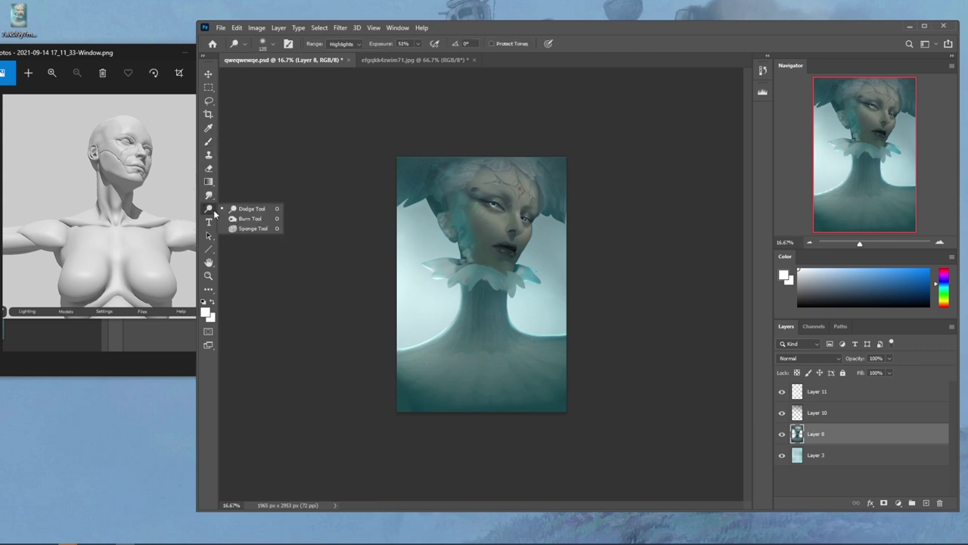
pyautogui.click(250, 228)
pyautogui.click(354, 44)
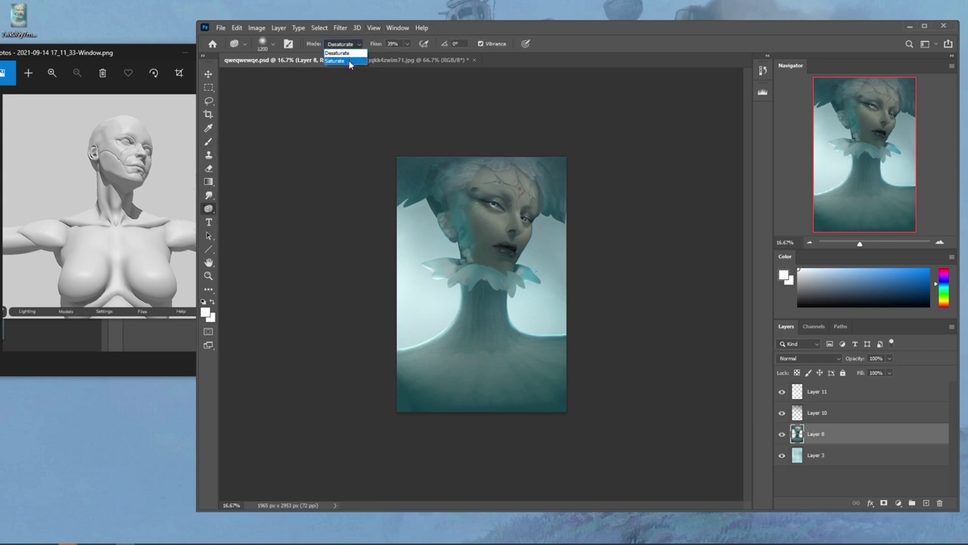
pyautogui.click(346, 143)
pyautogui.press('[')
pyautogui.press('[')
pyautogui.press('[')
pyautogui.moveTo(438, 286)
pyautogui.mouseDown()
pyautogui.moveTo(441, 278)
pyautogui.moveTo(427, 321)
pyautogui.mouseUp()
pyautogui.press('[')
pyautogui.press('[')
pyautogui.press('[')
pyautogui.moveTo(543, 277)
pyautogui.mouseDown()
pyautogui.moveTo(526, 296)
pyautogui.moveTo(549, 295)
pyautogui.moveTo(531, 323)
pyautogui.moveTo(603, 301)
pyautogui.moveTo(507, 317)
pyautogui.moveTo(583, 293)
pyautogui.moveTo(421, 332)
pyautogui.moveTo(443, 292)
pyautogui.mouseUp()
pyautogui.press(']')
pyautogui.press(']')
pyautogui.press(']')
pyautogui.press(']')
pyautogui.press(']')
pyautogui.press(']')
pyautogui.press('[')
pyautogui.press('[')
pyautogui.press('[')
pyautogui.press('[')
pyautogui.press('[')
pyautogui.press('[')
pyautogui.press('[')
pyautogui.press('[')
pyautogui.press('[')
pyautogui.press('[')
pyautogui.press('[')
pyautogui.press('[')
pyautogui.press('[')
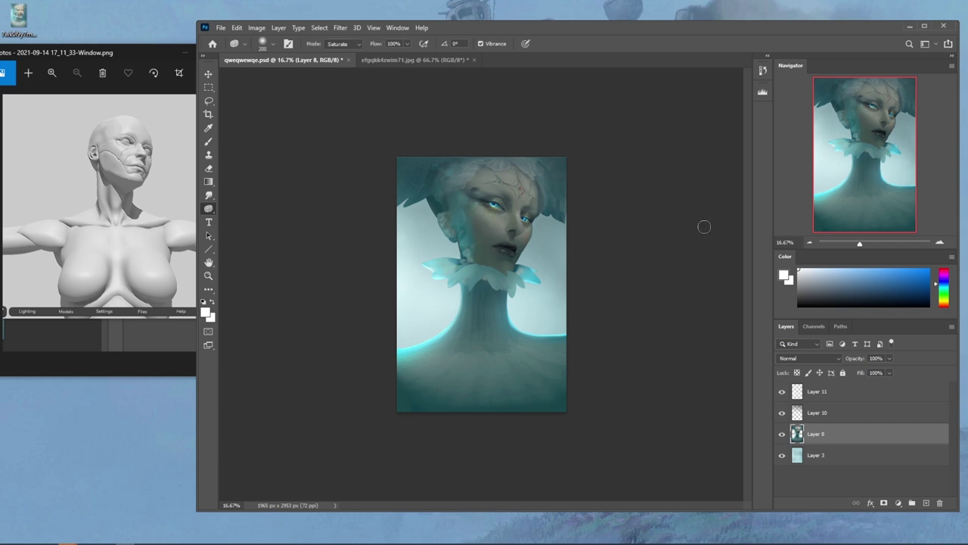
# Hide Layer 10 and dab a grey sampled from the hair onto the chin with the brush at 29% opacity
pyautogui.press('b')
pyautogui.keyDown('alt'); pyautogui.click(513, 174); pyautogui.keyUp('alt')
pyautogui.press('[')
pyautogui.press('[')
pyautogui.click(782, 413)
pyautogui.press('[')
pyautogui.press('[')
pyautogui.press('[')
pyautogui.press('[')
pyautogui.press('[')
pyautogui.press('[')
pyautogui.press('[')
pyautogui.press('[')
pyautogui.press('[')
pyautogui.press('[')
pyautogui.press('[')
pyautogui.press('[')
pyautogui.press('[')
pyautogui.press('[')
pyautogui.press('[')
pyautogui.press('[')
pyautogui.press('[')
pyautogui.press('[')
pyautogui.press('[')
pyautogui.press('[')
pyautogui.press('[')
pyautogui.press('[')
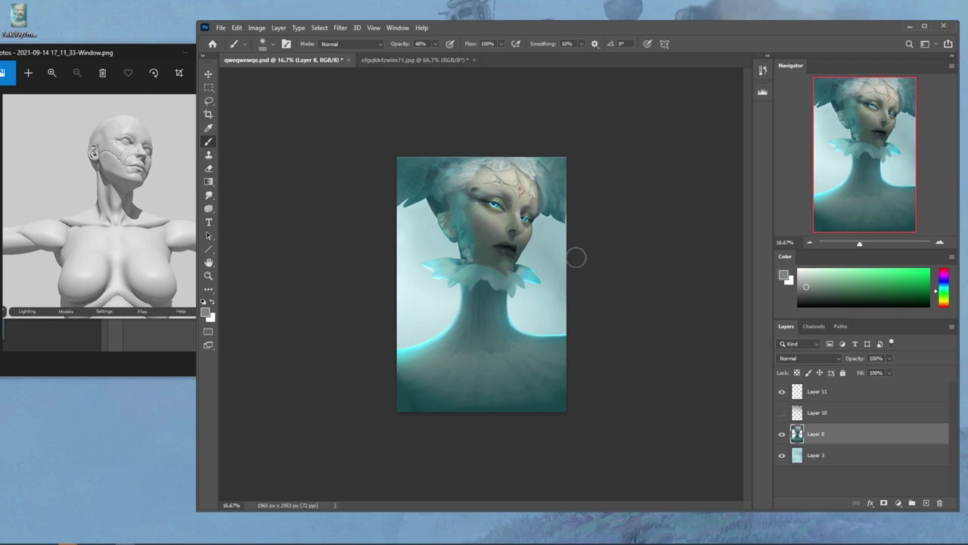
pyautogui.click(436, 44)
pyautogui.moveTo(435, 55); pyautogui.dragTo(426, 54)
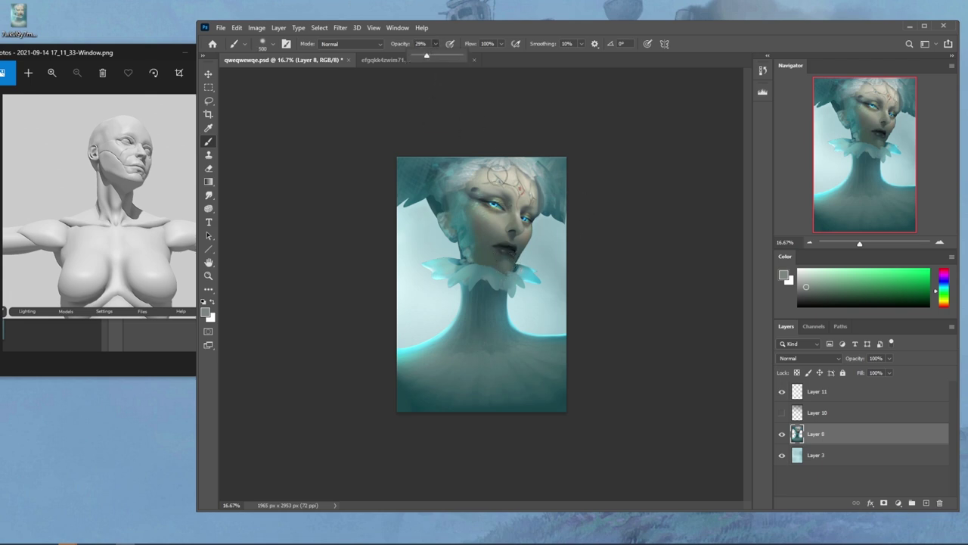
pyautogui.click(510, 259)
pyautogui.press('[')
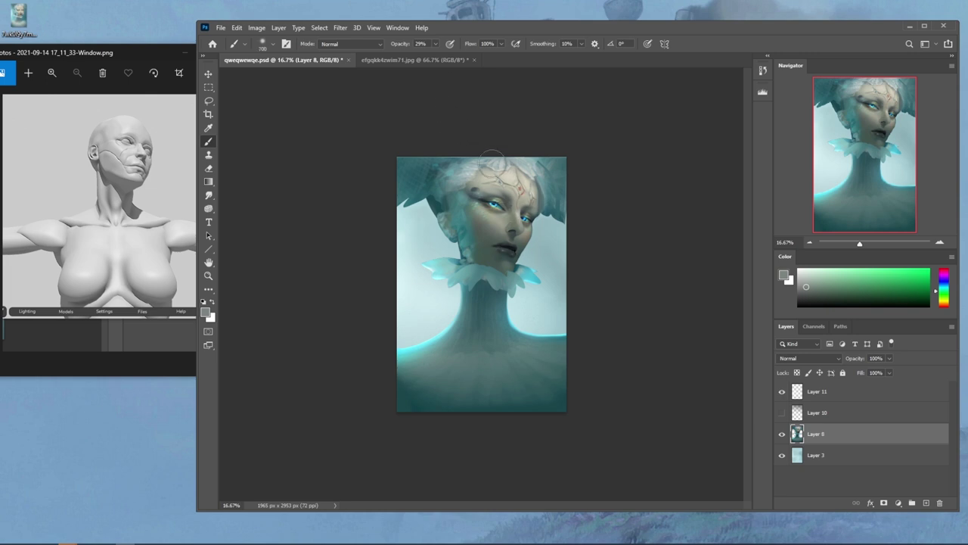
# Add a layer above Layer 8 and tint the lips on Layer 8 with a sampled teal using a Color-mode brush
pyautogui.click(926, 502)
pyautogui.keyDown('alt'); pyautogui.click(530, 300); pyautogui.keyUp('alt')
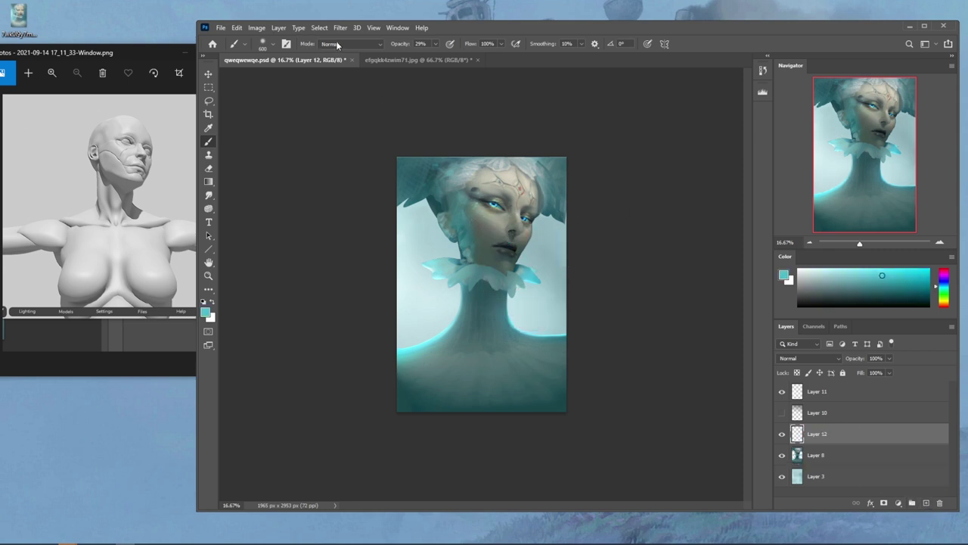
pyautogui.click(338, 44)
pyautogui.click(332, 302)
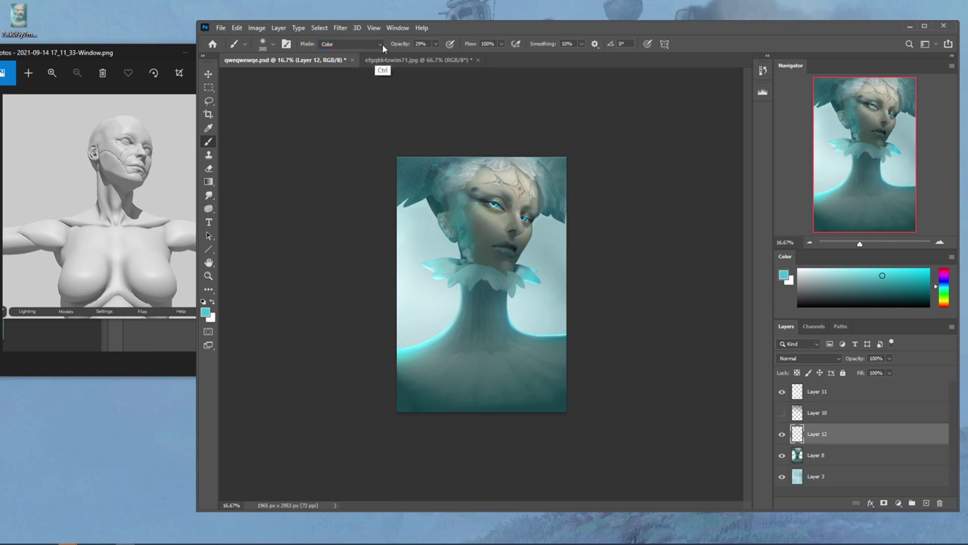
pyautogui.click(842, 455)
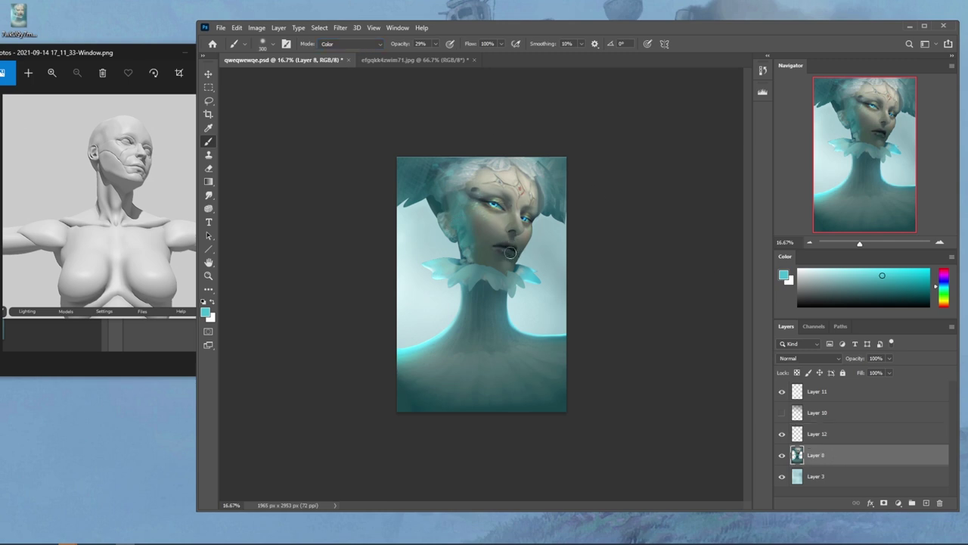
pyautogui.moveTo(500, 247); pyautogui.dragTo(507, 253)
# Brighten the forehead markings and face highlights on Layer 8 with the Dodge tool at 100% exposure, undoing the last stroke
pyautogui.moveTo(209, 212)
pyautogui.mouseDown()
pyautogui.moveTo(231, 206)
pyautogui.moveTo(239, 215)
pyautogui.mouseUp()
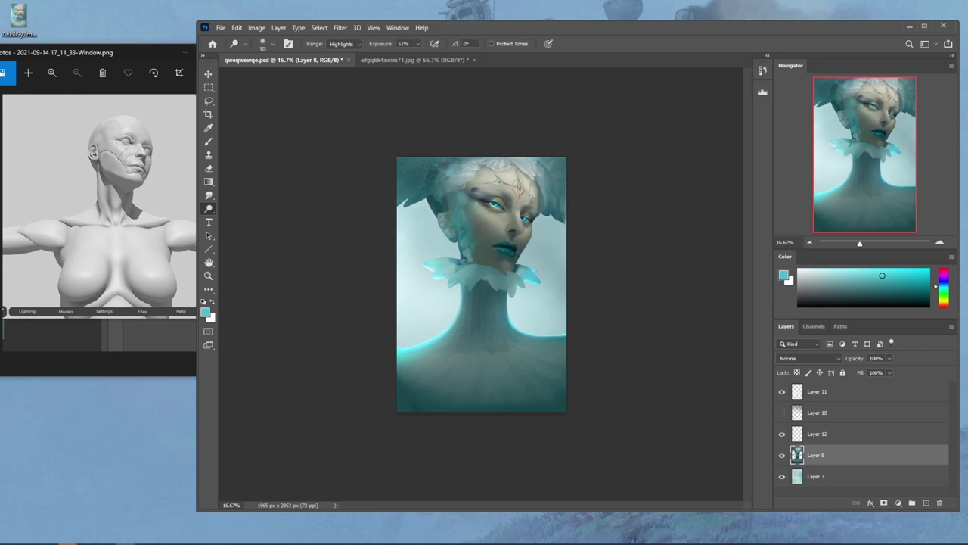
pyautogui.moveTo(420, 57); pyautogui.dragTo(448, 57)
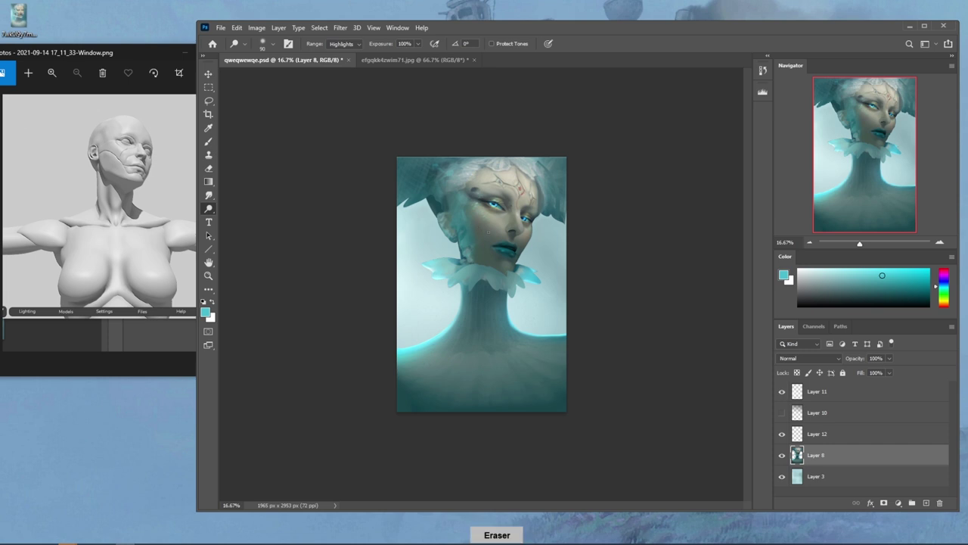
pyautogui.moveTo(497, 182)
pyautogui.mouseDown()
pyautogui.moveTo(454, 239)
pyautogui.moveTo(473, 296)
pyautogui.mouseUp()
pyautogui.hotkey('ctrl', 'z')
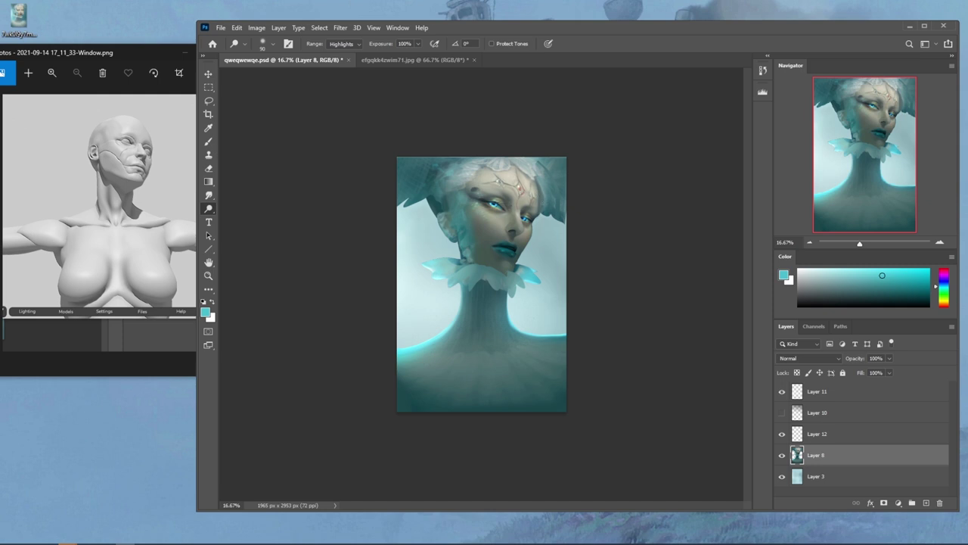
# Show Layer 10 and erase its darkening over both eyes, then enlarge the eraser to 1700
pyautogui.click(782, 412)
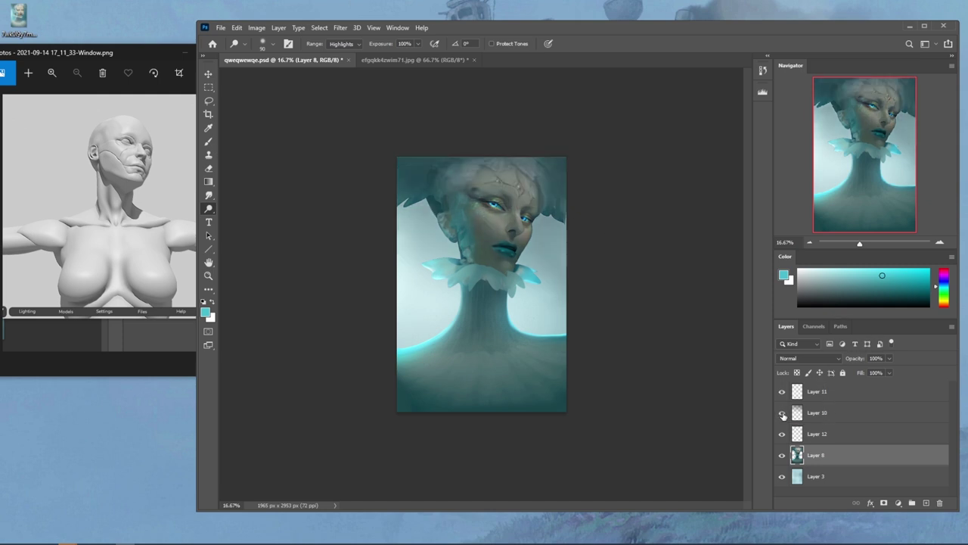
pyautogui.click(782, 413)
pyautogui.click(784, 413)
pyautogui.click(839, 415)
pyautogui.press('e')
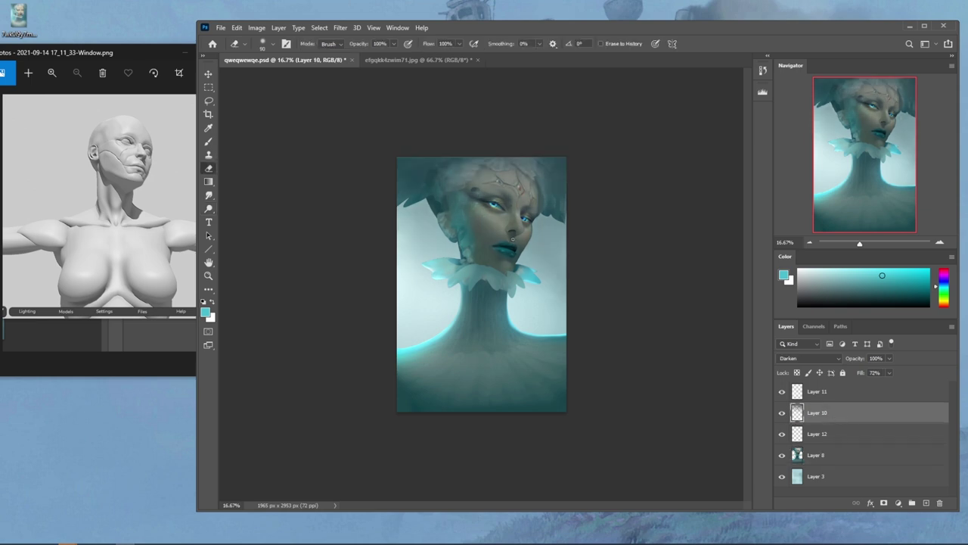
pyautogui.rightClick(518, 186)
pyautogui.click(655, 152)
pyautogui.press(']')
pyautogui.press(']')
pyautogui.press(']')
pyautogui.press(']')
pyautogui.press(']')
pyautogui.press(']')
pyautogui.press(']')
pyautogui.press(']')
pyautogui.press(']')
pyautogui.press(']')
pyautogui.press(']')
pyautogui.press(']')
pyautogui.press(']')
pyautogui.press(']')
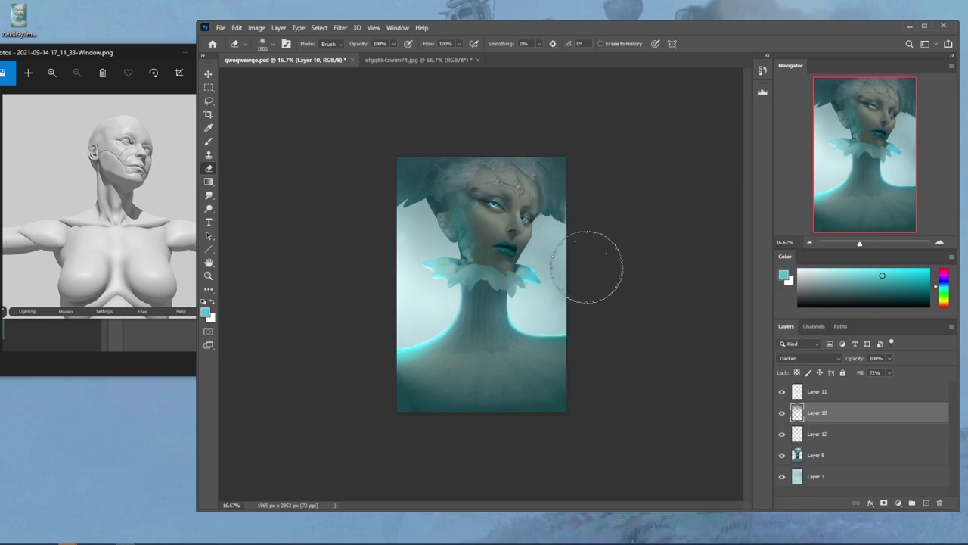
pyautogui.press('[')
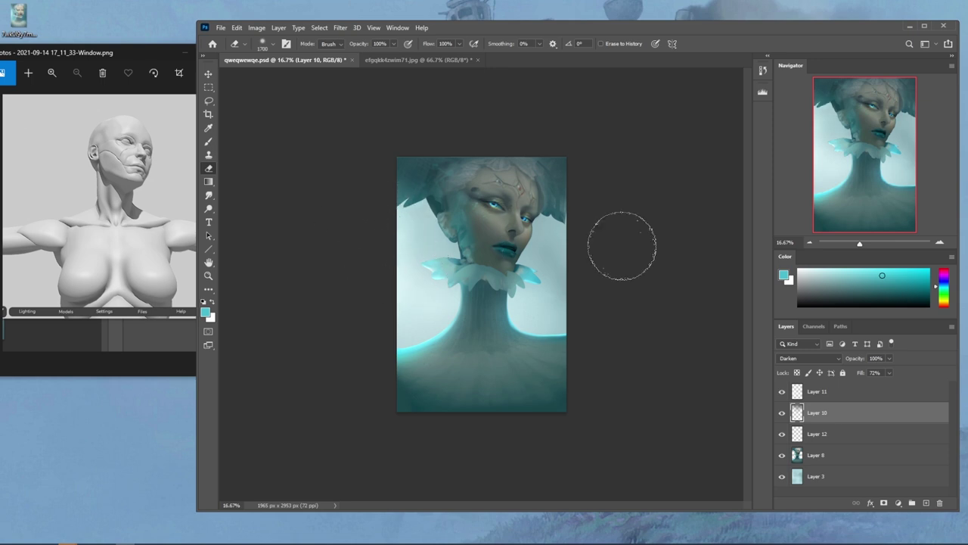
# Compare the portrait with and without Layer 10 and hide Layer 8 to isolate the gradient
pyautogui.click(782, 412)
pyautogui.click(782, 413)
pyautogui.click(782, 418)
pyautogui.click(781, 418)
pyautogui.click(782, 457)
# Load Layer 8's outline as a selection with Layer 10 active and invert it to cover the background around the figure
pyautogui.hotkey('ctrl', 'a')
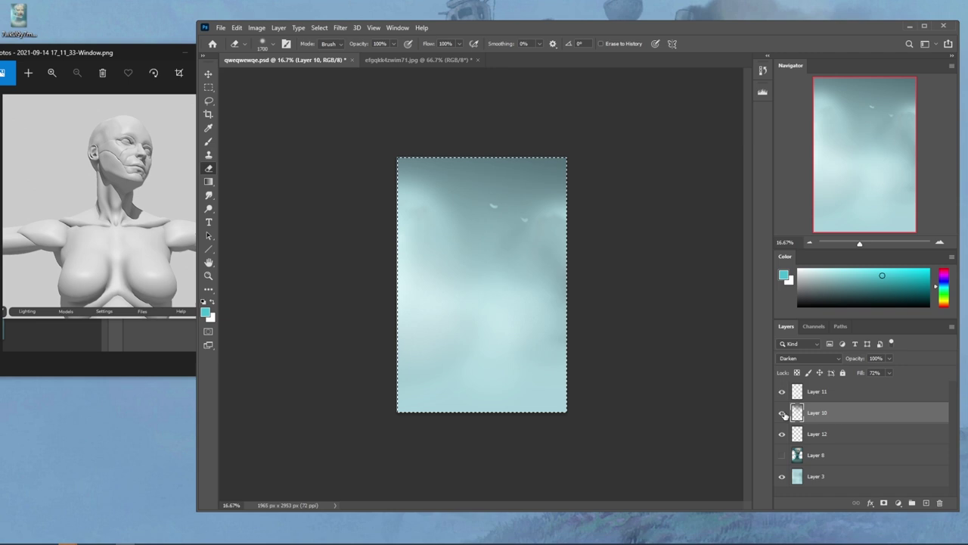
pyautogui.press('v')
pyautogui.keyDown('ctrl'); pyautogui.click(791, 413); pyautogui.keyUp('ctrl')
pyautogui.hotkey('ctrl', 'a')
pyautogui.click(835, 454)
pyautogui.hotkey('ctrl', 'z')
pyautogui.click(831, 413)
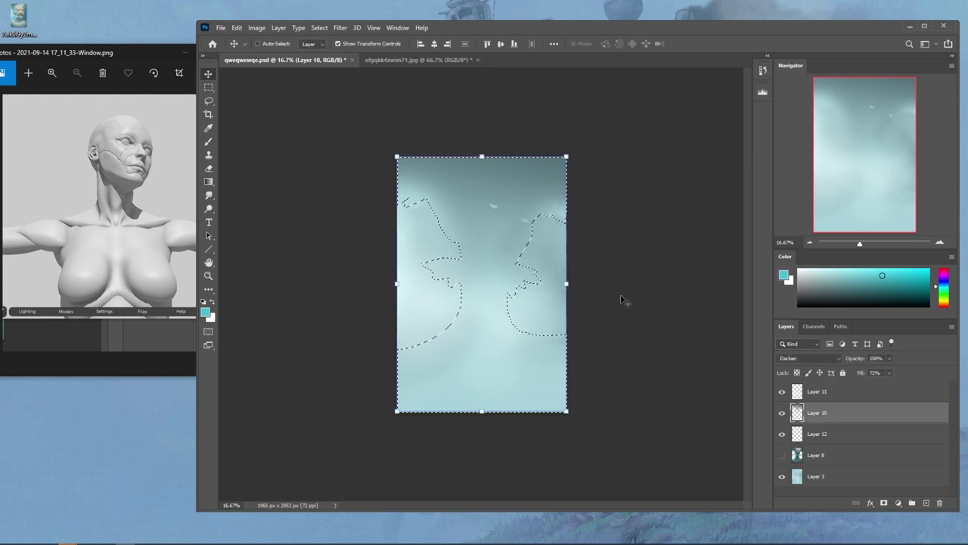
pyautogui.press('m')
pyautogui.rightClick(507, 225)
pyautogui.click(529, 247)
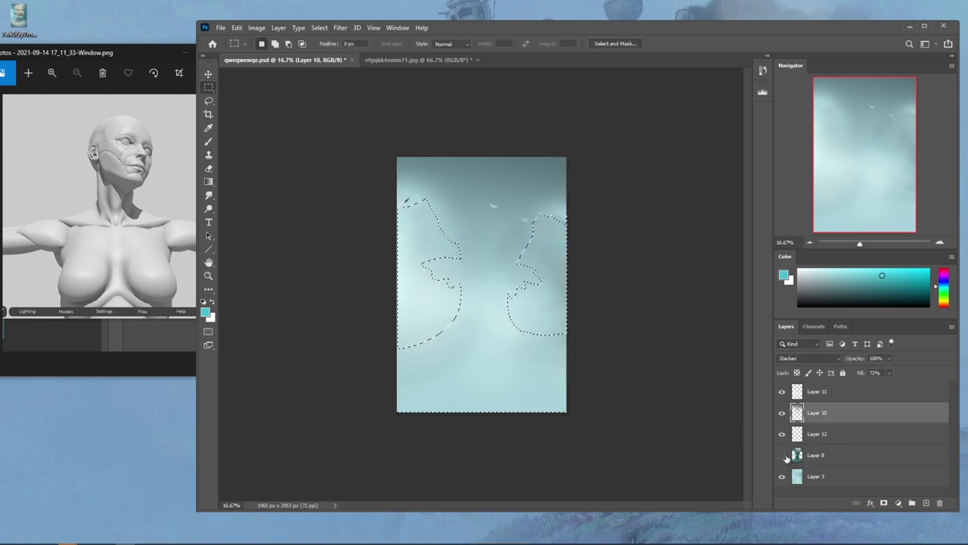
# Show Layer 8 again and clear the selection
pyautogui.click(784, 456)
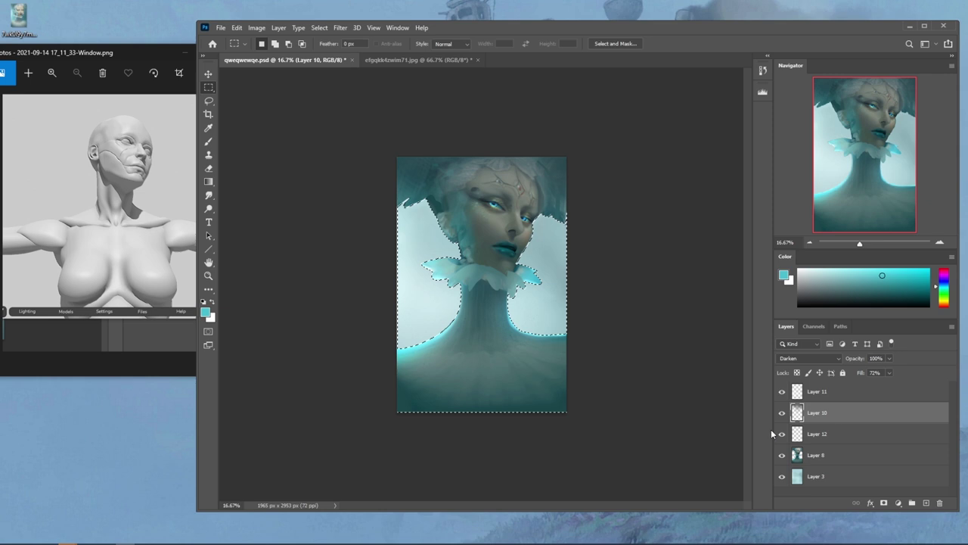
pyautogui.rightClick(502, 224)
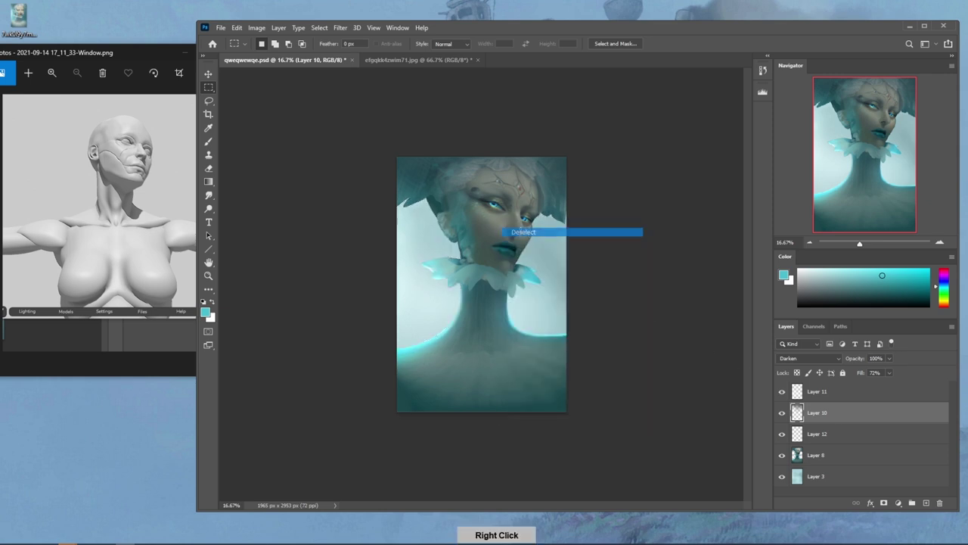
pyautogui.click(522, 231)
# Set Layer 8's saturation to +5 with Hue/Saturation
pyautogui.press('b')
pyautogui.click(817, 455)
pyautogui.hotkey('ctrl', 'u')
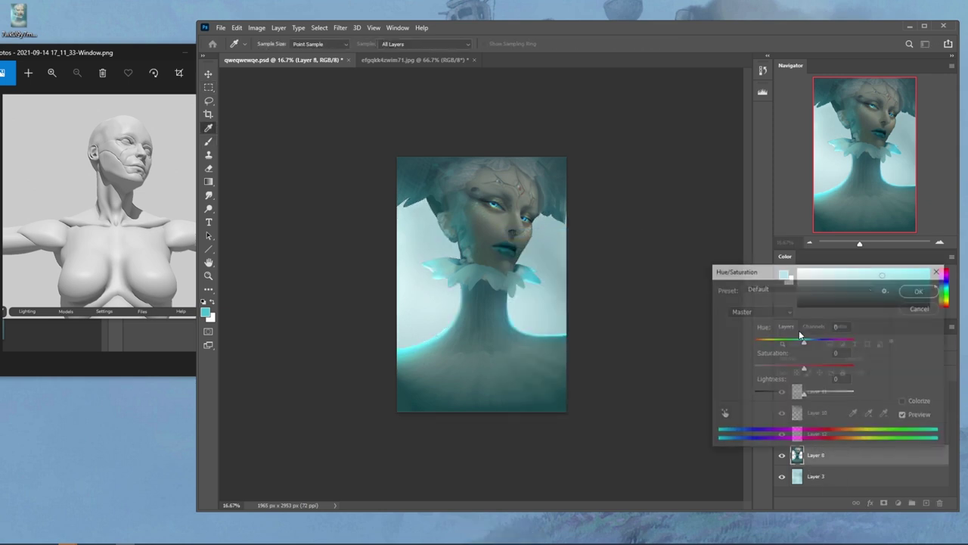
pyautogui.moveTo(804, 367); pyautogui.dragTo(812, 367)
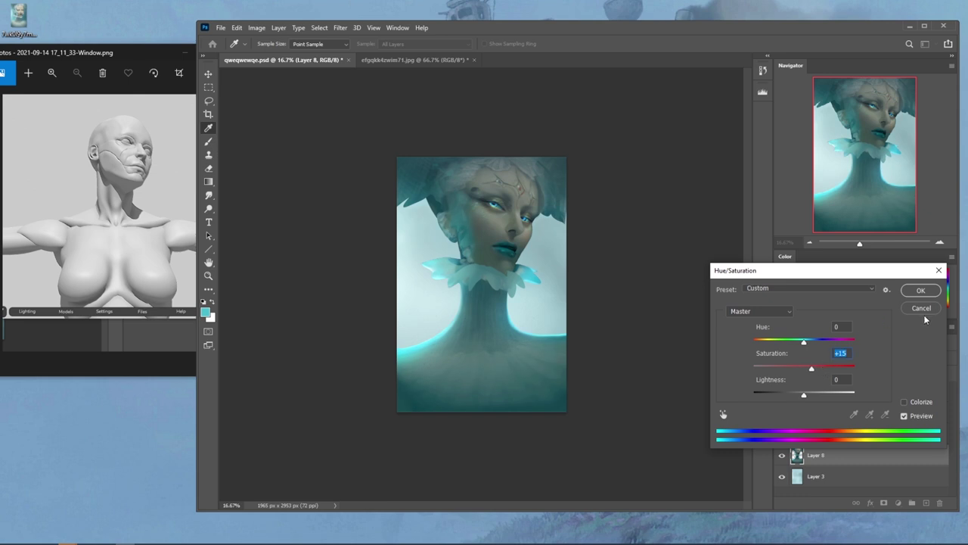
pyautogui.moveTo(812, 369); pyautogui.dragTo(809, 370)
pyautogui.write('0')
pyautogui.press('BackSpace')
pyautogui.press('BackSpace')
pyautogui.press('BackSpace')
pyautogui.press('BackSpace')
pyautogui.click(594, 199)
pyautogui.moveTo(804, 370)
pyautogui.mouseDown()
pyautogui.moveTo(835, 370)
pyautogui.moveTo(805, 372)
pyautogui.mouseUp()
pyautogui.click(838, 353)
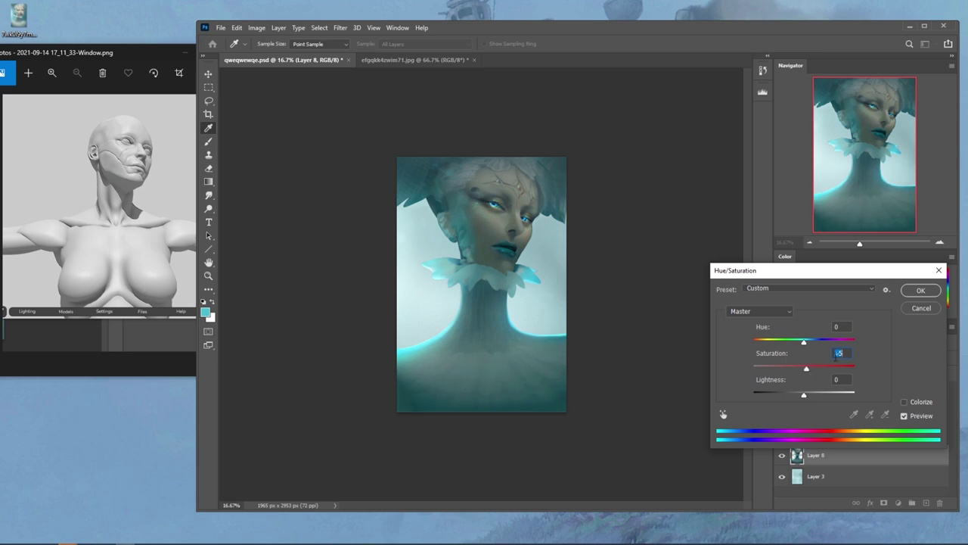
pyautogui.click(921, 290)
# Raise the saturation of the Layer 3 background to about +67 with Hue/Saturation, keeping lightness at 0
pyautogui.click(828, 476)
pyautogui.hotkey('ctrl', 'u')
pyautogui.moveTo(805, 394); pyautogui.dragTo(814, 393)
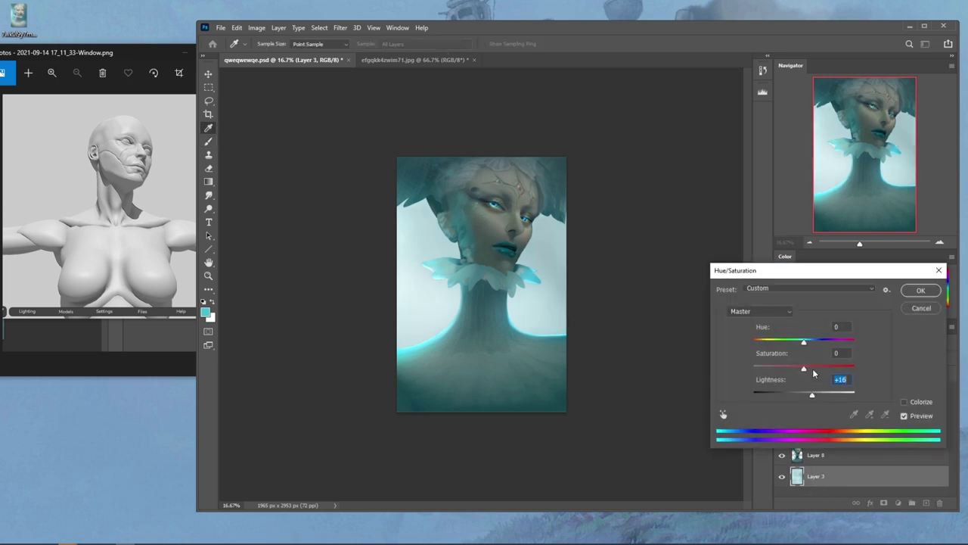
pyautogui.write('0')
pyautogui.moveTo(820, 366); pyautogui.dragTo(840, 371)
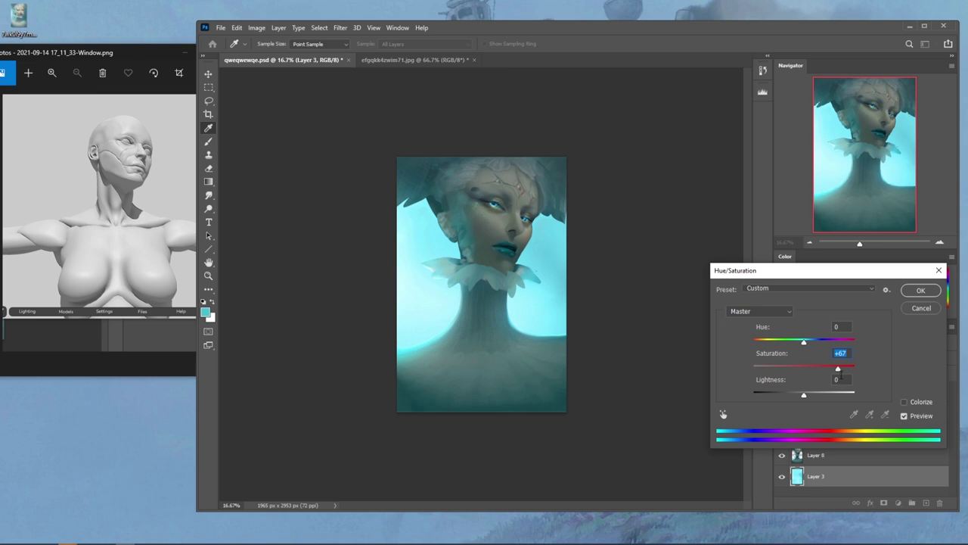
pyautogui.moveTo(840, 372); pyautogui.dragTo(841, 369)
pyautogui.press('Down')
pyautogui.click(920, 291)
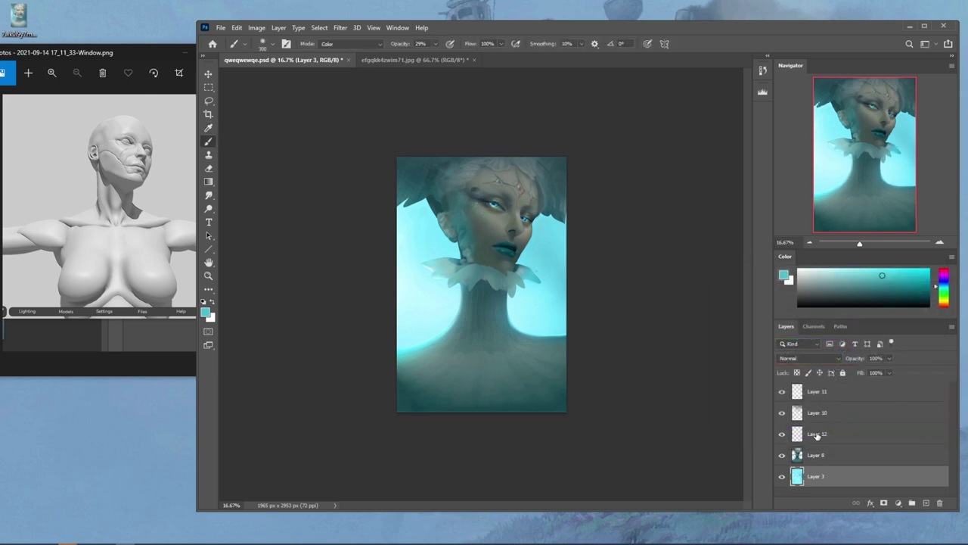
# Lock the transparent pixels of Layer 8
pyautogui.click(818, 436)
pyautogui.click(818, 455)
pyautogui.click(797, 373)
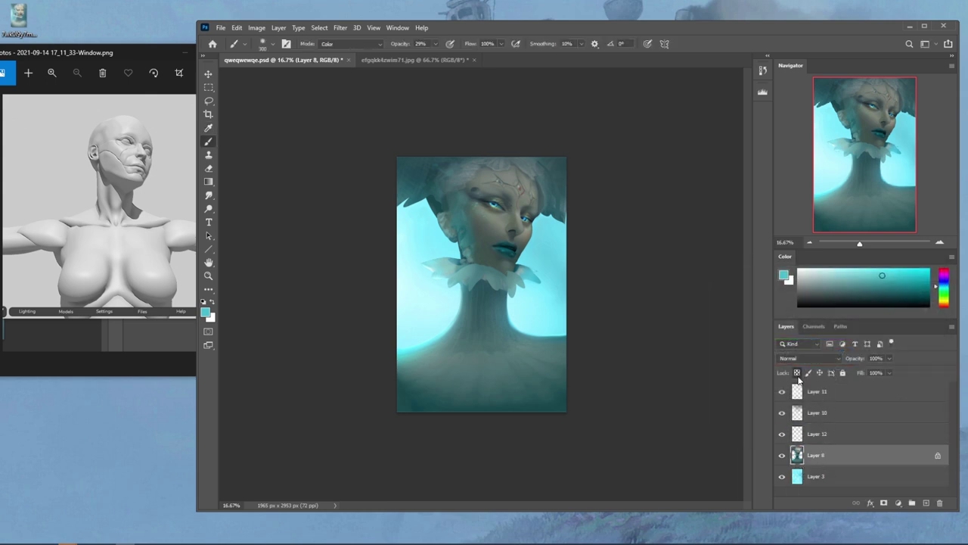
# Darken the chest and shoulders on Layer 8 with a size 2500 Darken-mode brush in sampled dark teal, undoing the last stroke
pyautogui.press(']')
pyautogui.press(']')
pyautogui.press(']')
pyautogui.press(']')
pyautogui.press(']')
pyautogui.press(']')
pyautogui.press(']')
pyautogui.press(']')
pyautogui.press(']')
pyautogui.keyDown('alt'); pyautogui.click(546, 402); pyautogui.keyUp('alt')
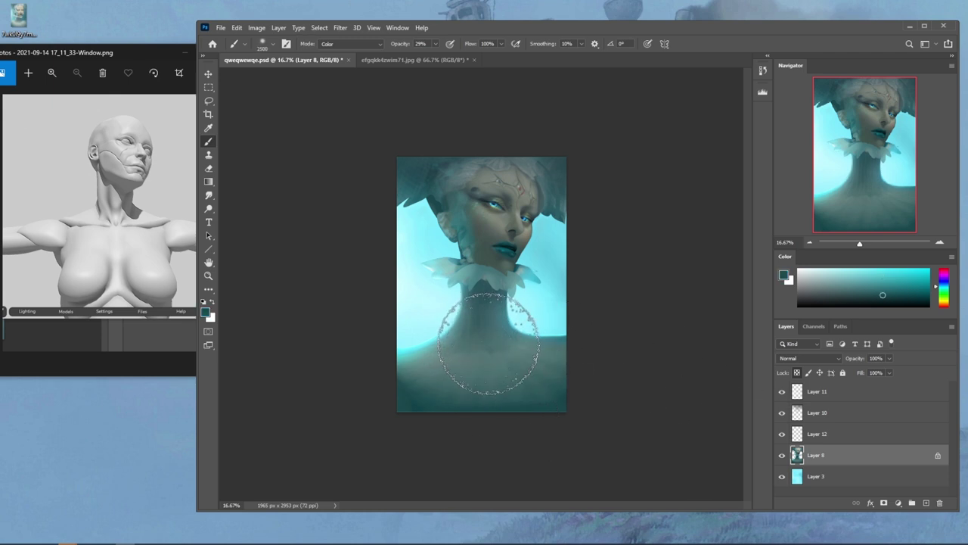
pyautogui.click(353, 43)
pyautogui.click(339, 92)
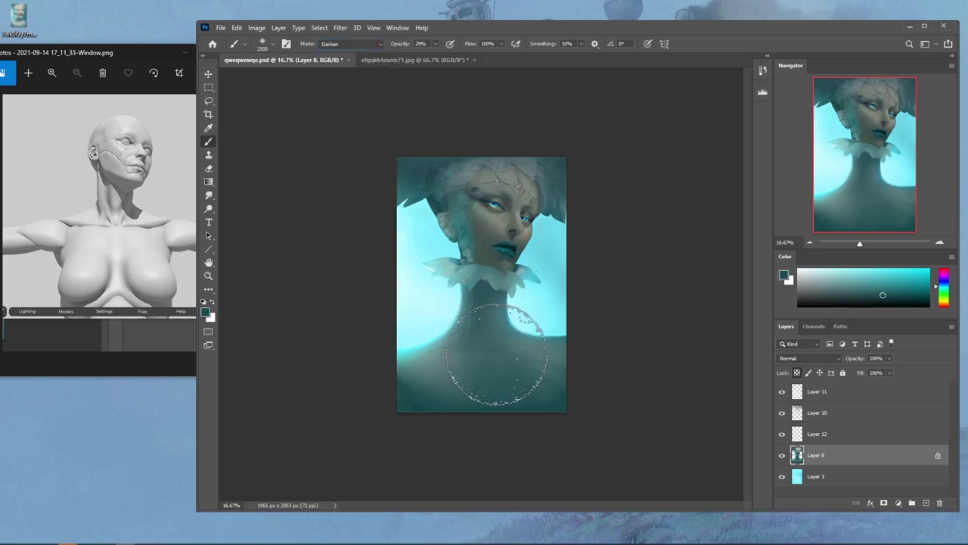
pyautogui.click(890, 299)
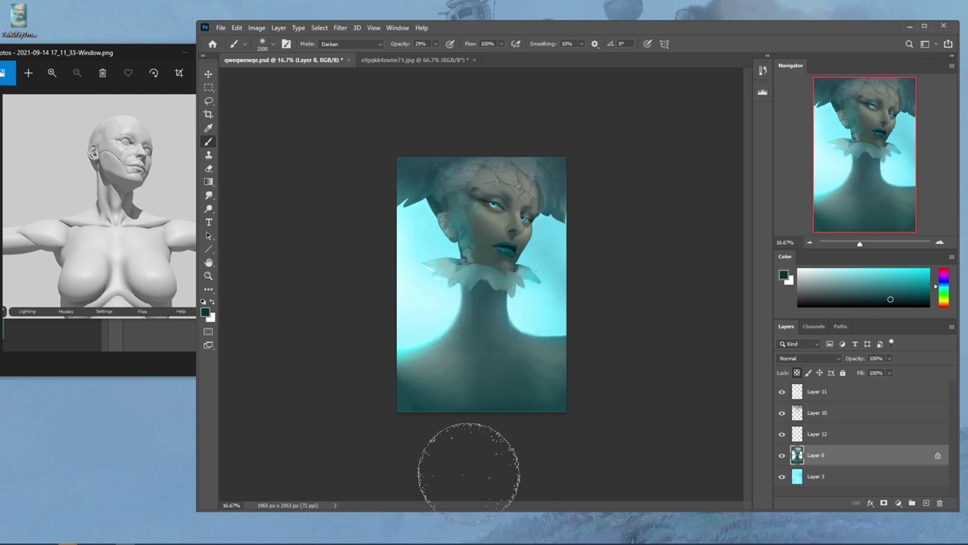
pyautogui.hotkey('ctrl', 'z')
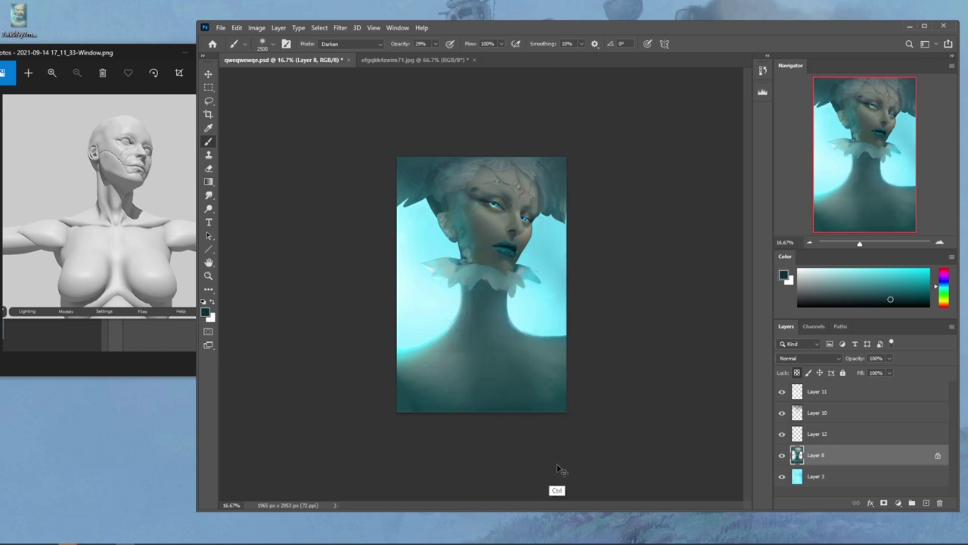
# Paint a soft light-cyan haze over Layer 8's shoulders with a Normal-mode brush at 12% opacity, undoing the earlier stronger strokes
pyautogui.keyDown('alt'); pyautogui.click(488, 299); pyautogui.keyUp('alt')
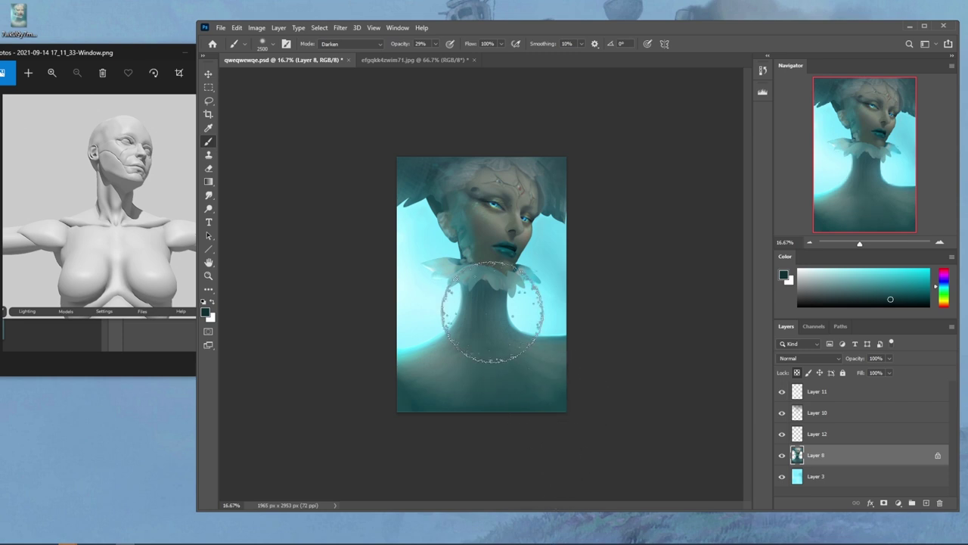
pyautogui.click(356, 43)
pyautogui.click(333, 36)
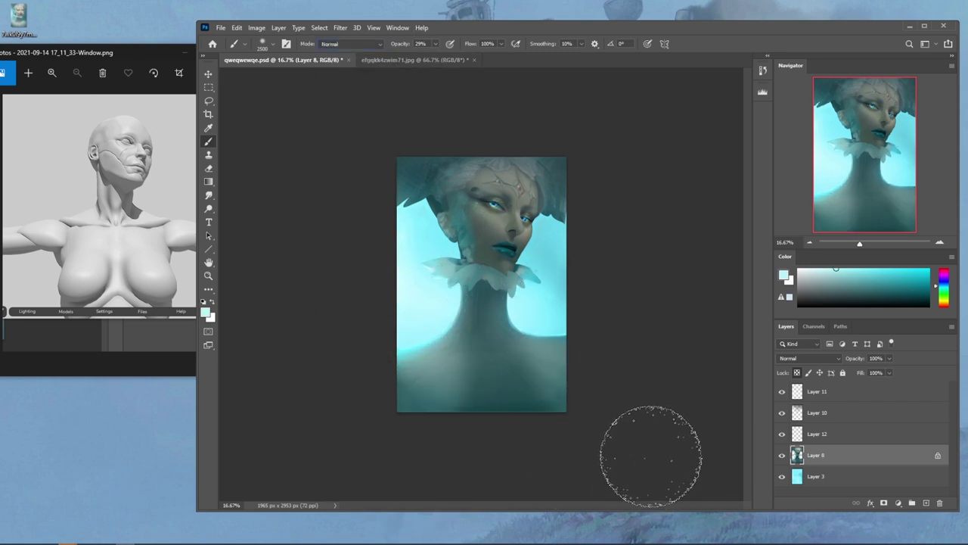
pyautogui.hotkey('ctrl', 'z')
pyautogui.hotkey('ctrl', 'z')
pyautogui.click(435, 44)
pyautogui.click(557, 354)
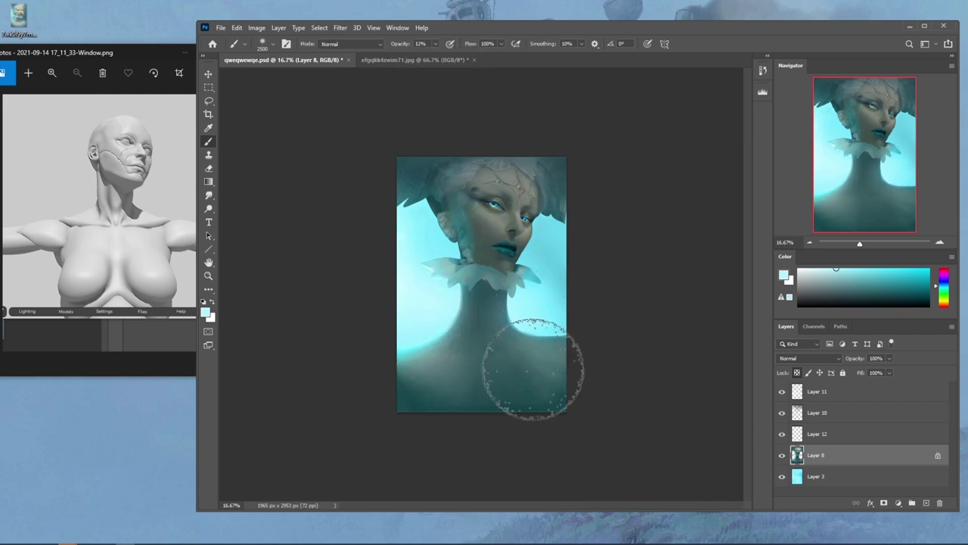
# Compare the portrait with and without Layer 11
pyautogui.click(780, 392)
pyautogui.click(781, 393)
pyautogui.click(781, 394)
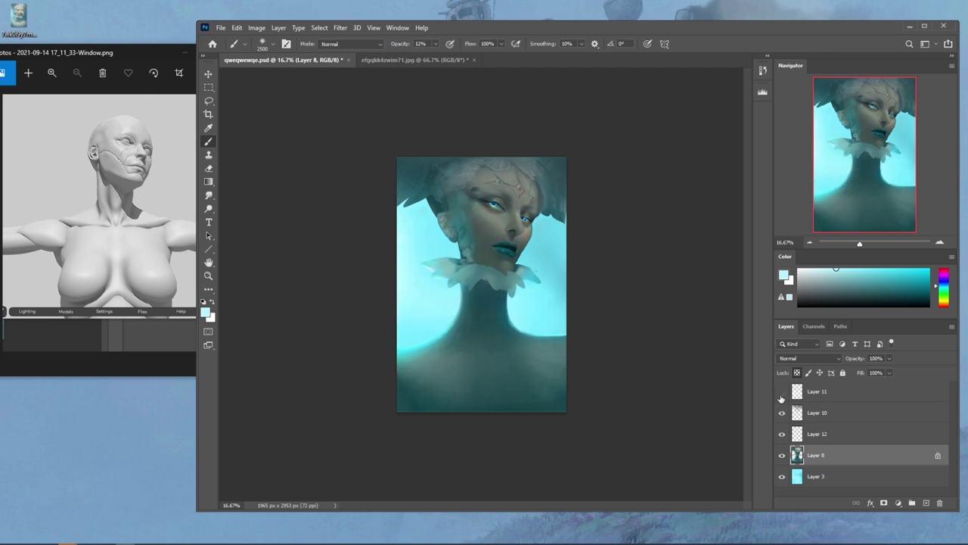
pyautogui.click(836, 400)
# Set the saturation of the Layer 3 background to -16 with Hue/Saturation
pyautogui.click(833, 478)
pyautogui.hotkey('ctrl', 'u')
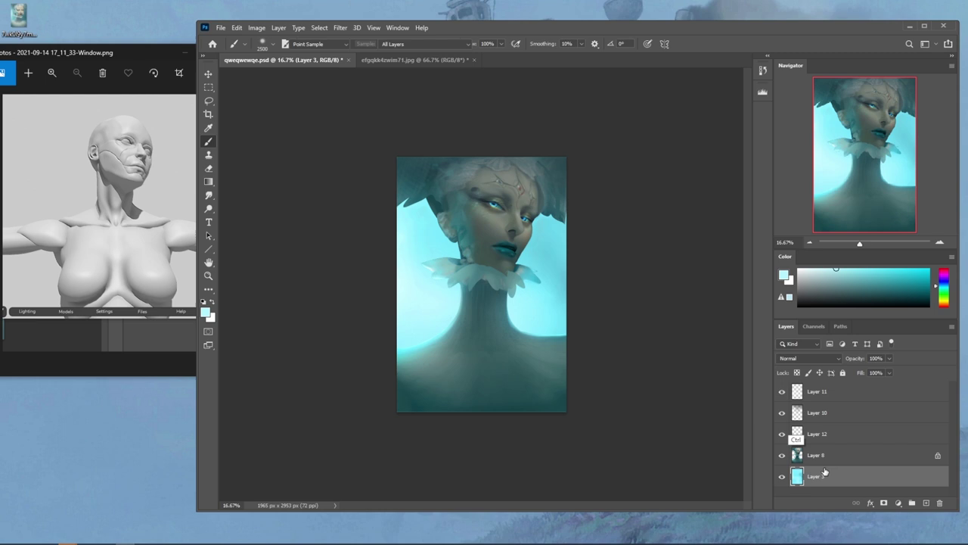
pyautogui.click(796, 368)
pyautogui.moveTo(797, 368); pyautogui.dragTo(797, 369)
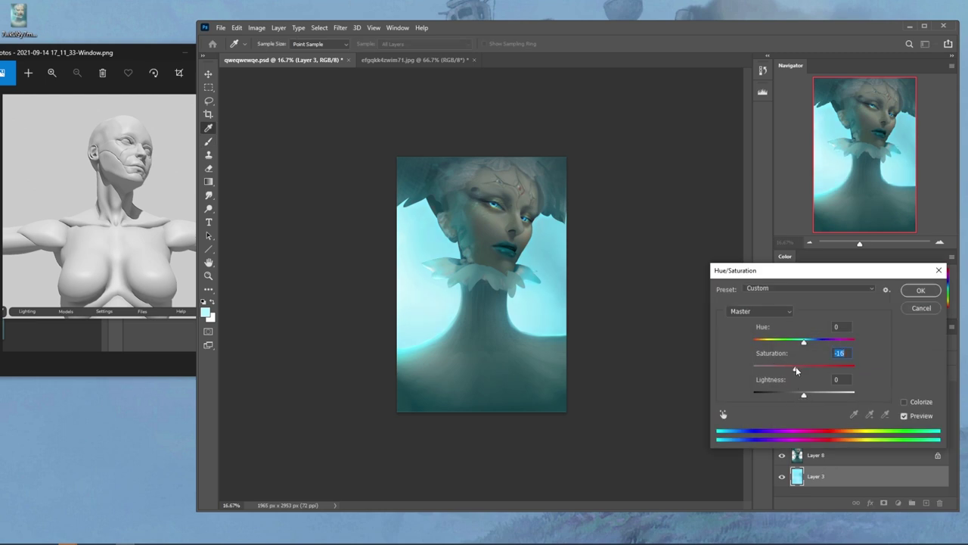
pyautogui.click(919, 291)
# Select Layer 8 and unlock its transparent pixels
pyautogui.click(832, 456)
pyautogui.press('m')
pyautogui.rightClick(540, 280)
pyautogui.click(643, 227)
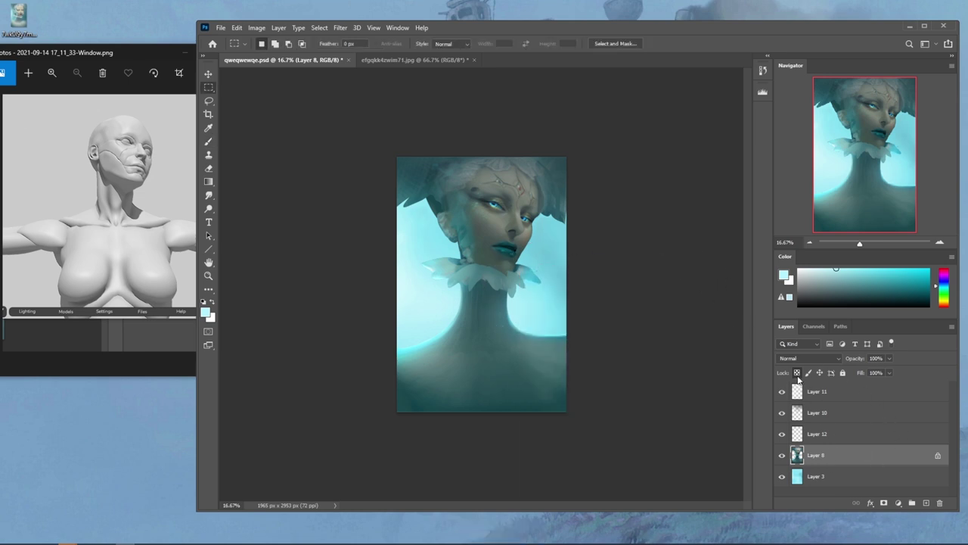
# Darken Layer 8 with Hue/Saturation by setting its lightness to -16
pyautogui.hotkey('ctrl', 'u')
pyautogui.moveTo(803, 392); pyautogui.dragTo(785, 394)
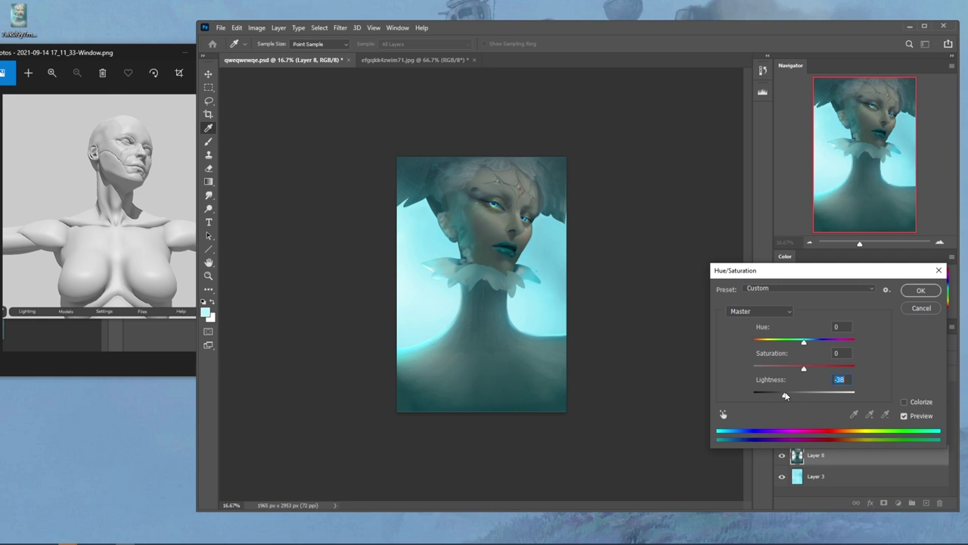
pyautogui.click(793, 393)
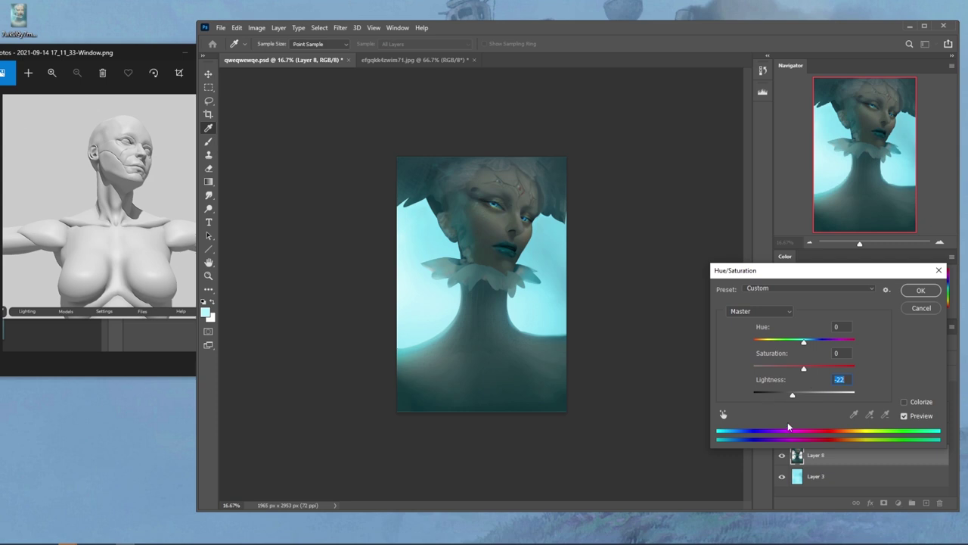
pyautogui.write('0')
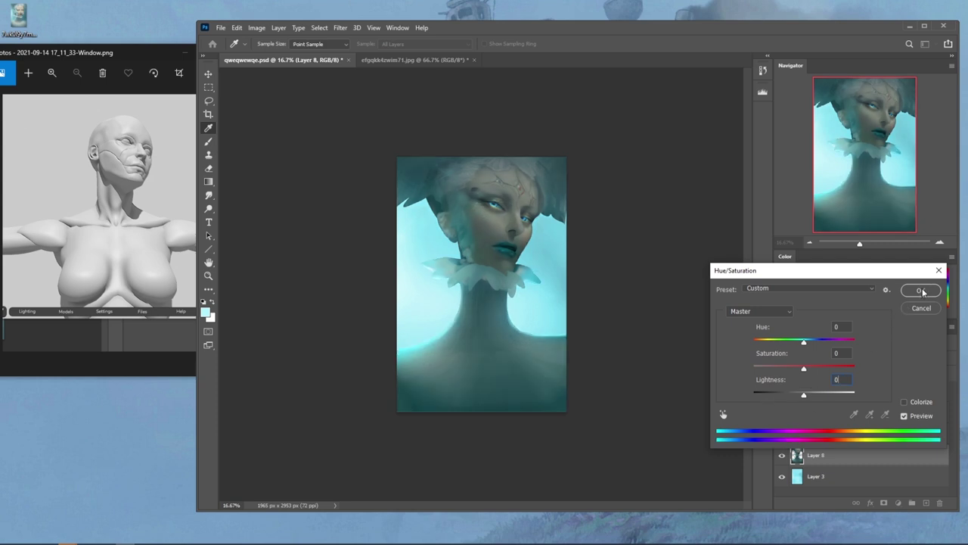
pyautogui.click(796, 395)
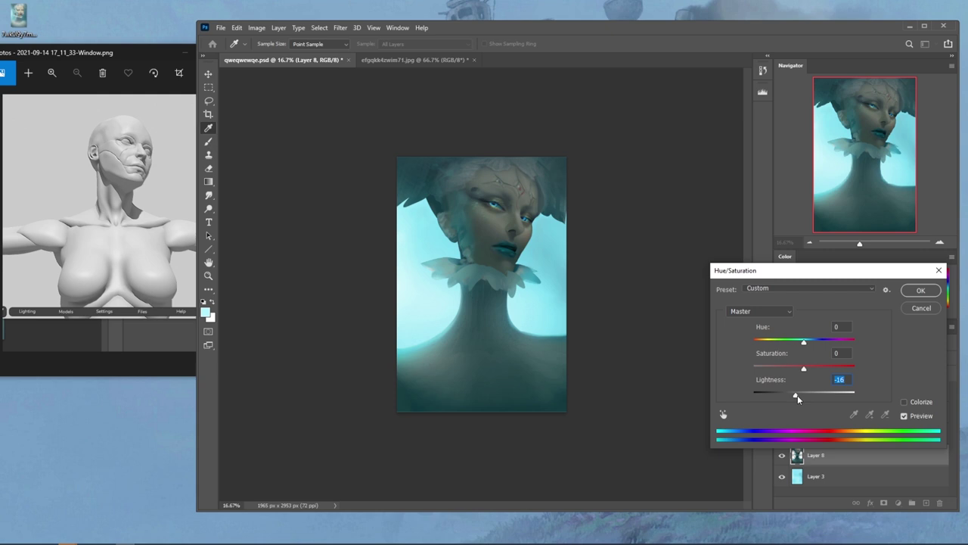
pyautogui.click(917, 290)
# Brighten the rim light along both shoulders on Layer 8 with the Dodge tool set to Highlights at 100% exposure
pyautogui.click(209, 208)
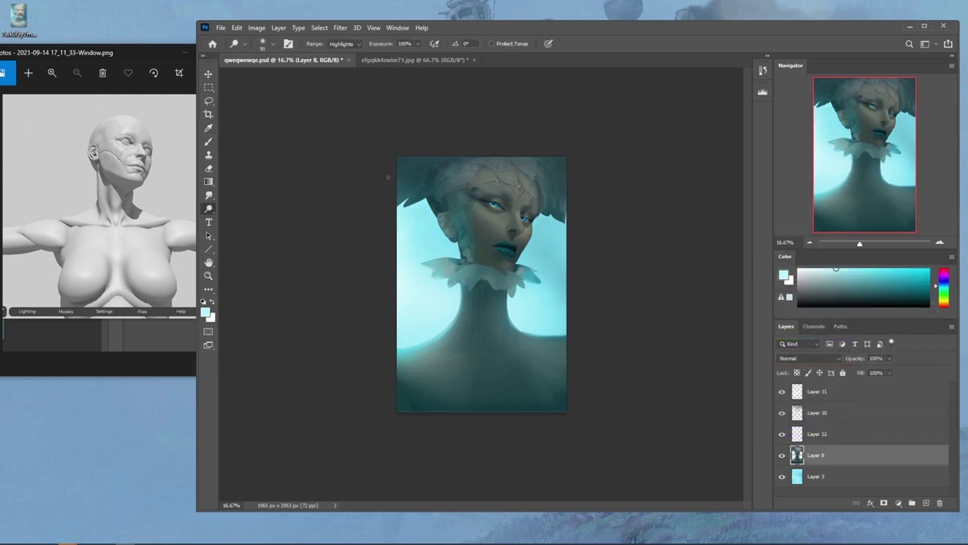
pyautogui.press(']')
pyautogui.press(']')
pyautogui.press(']')
pyautogui.moveTo(453, 307); pyautogui.dragTo(401, 351)
pyautogui.press(']')
pyautogui.press(']')
pyautogui.press(']')
pyautogui.press(']')
pyautogui.press(']')
pyautogui.press(']')
pyautogui.press(']')
pyautogui.press('[')
pyautogui.press('[')
pyautogui.press('[')
pyautogui.moveTo(521, 322); pyautogui.dragTo(565, 334)
# Dodge the petal tips on both sides of the collar on Layer 8 with a larger brush
pyautogui.press('[')
pyautogui.press('[')
pyautogui.press(']')
pyautogui.press(']')
pyautogui.press(']')
pyautogui.press(']')
pyautogui.press(']')
pyautogui.press(']')
pyautogui.press(']')
pyautogui.press(']')
pyautogui.click(433, 264)
pyautogui.press(']')
pyautogui.press(']')
pyautogui.press(']')
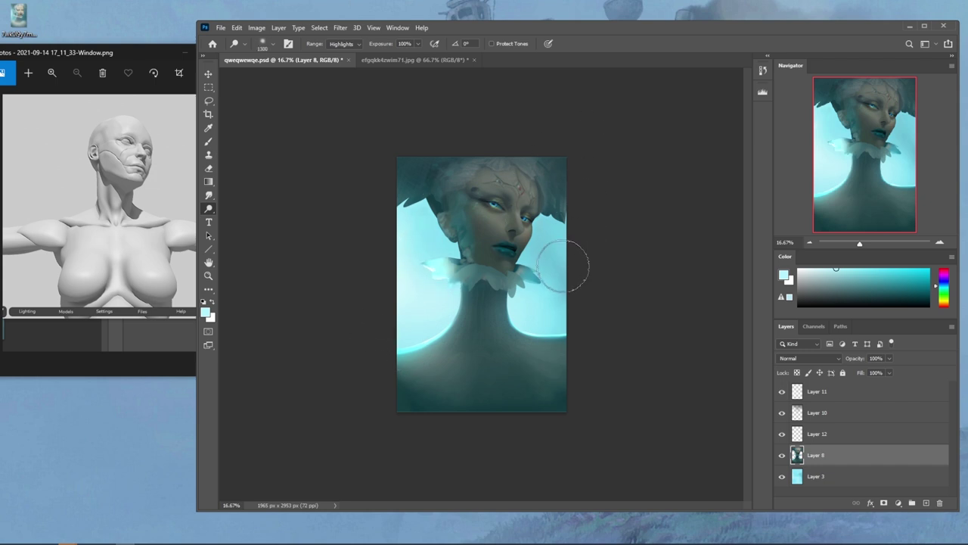
pyautogui.moveTo(552, 249)
pyautogui.mouseDown()
pyautogui.moveTo(534, 296)
pyautogui.moveTo(531, 281)
pyautogui.moveTo(560, 284)
pyautogui.mouseUp()
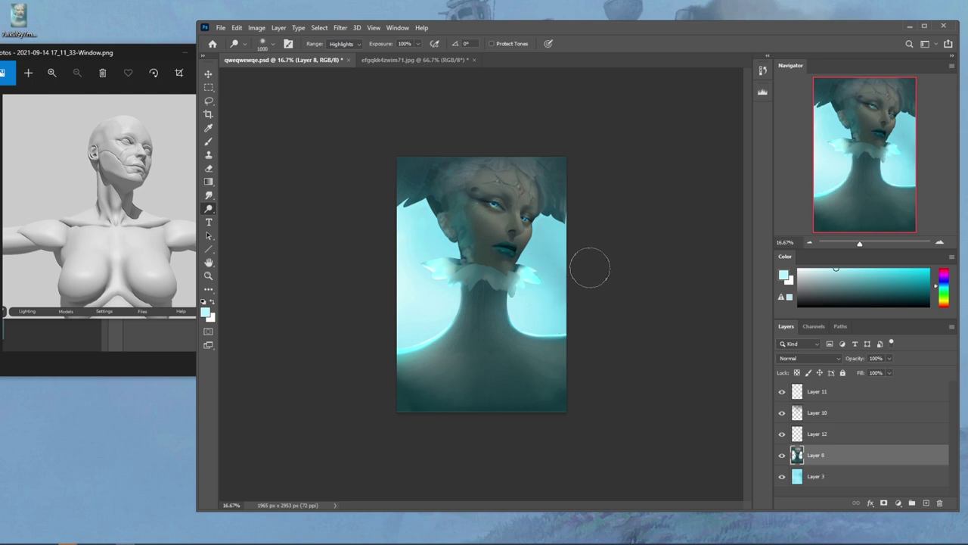
# Revert the document history to the Unlock Layer state, discarding the dodge strokes and Layer 8's lightness change
pyautogui.scroll(-3, 590, 268)
pyautogui.scroll(2, 593, 272)
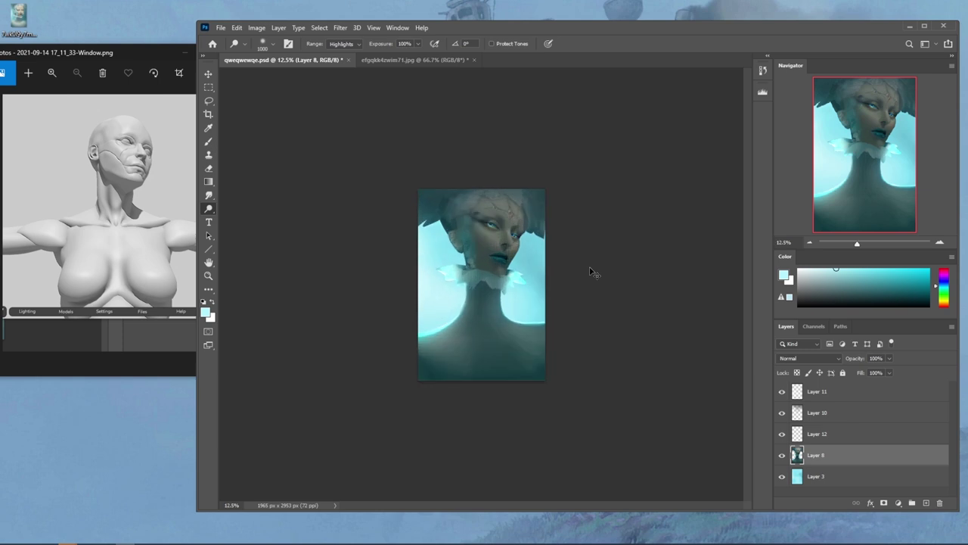
pyautogui.scroll(1, 593, 272)
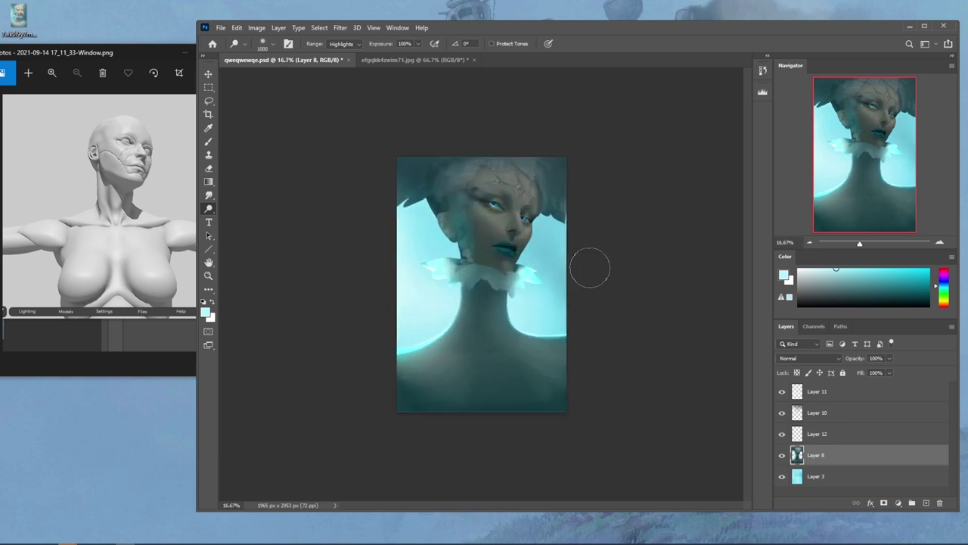
pyautogui.click(762, 72)
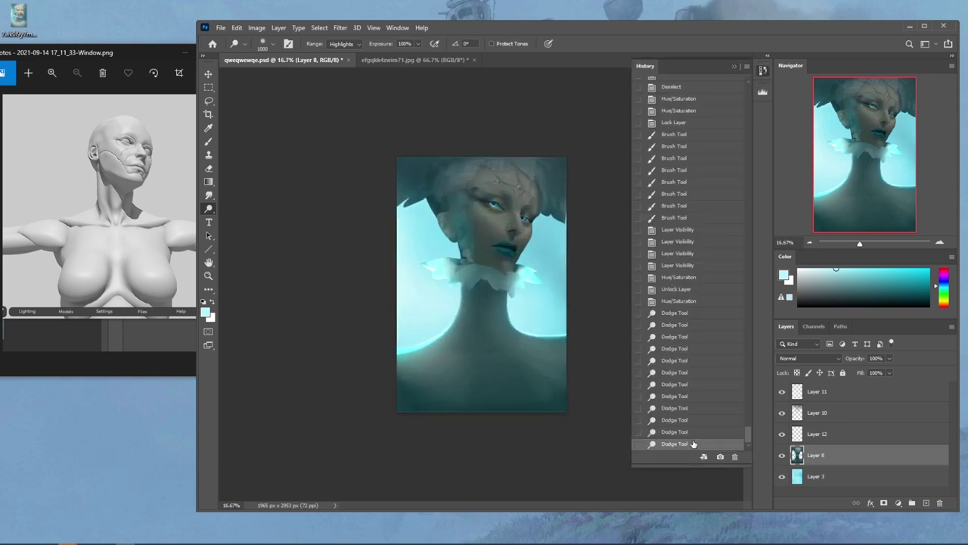
pyautogui.click(677, 301)
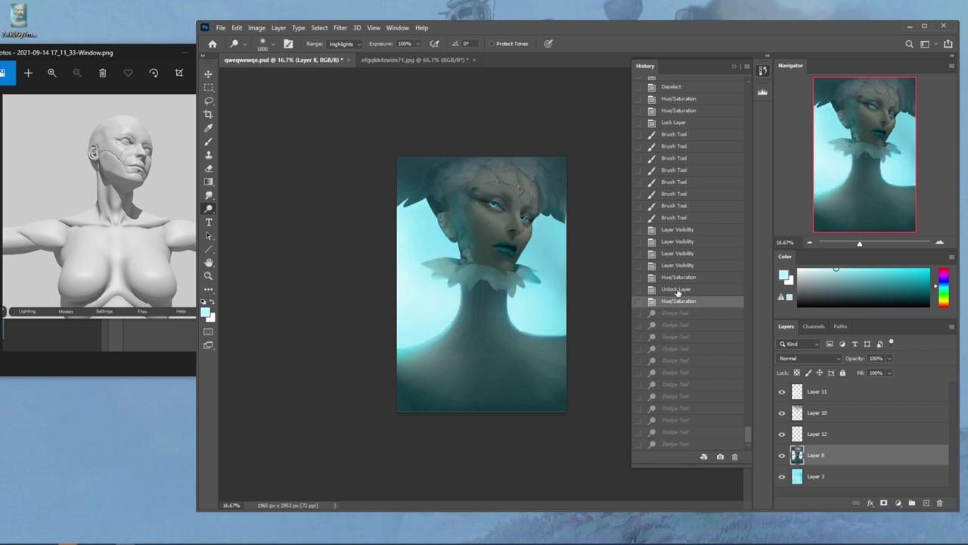
pyautogui.click(677, 289)
pyautogui.click(733, 67)
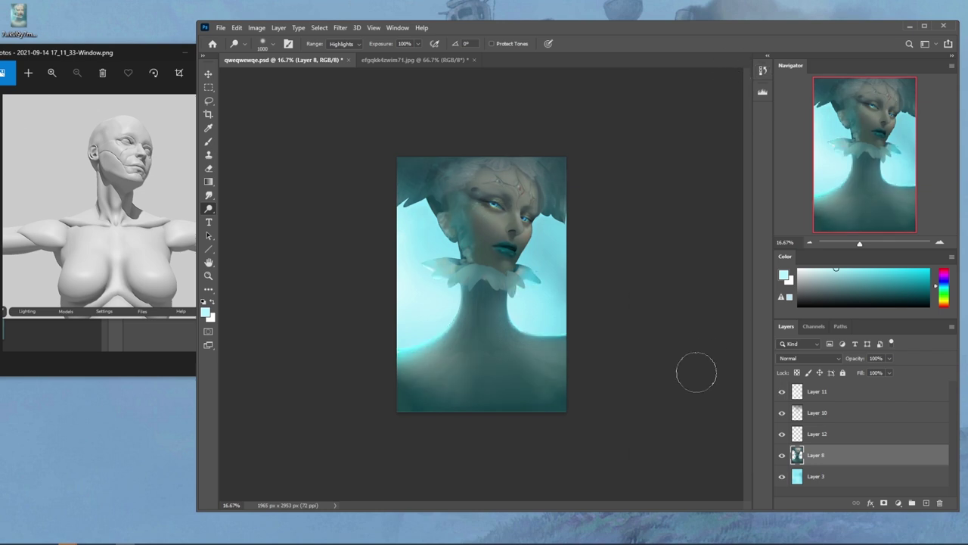
# Compare the portrait with Layers 10 and 11 toggled off and on, and flatten the image
pyautogui.click(824, 437)
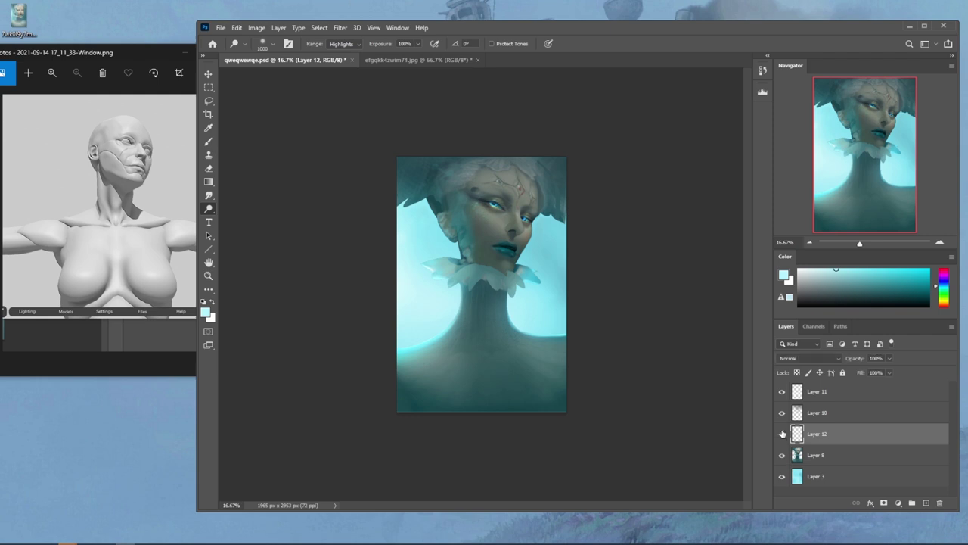
pyautogui.click(781, 413)
pyautogui.click(781, 412)
pyautogui.click(781, 412)
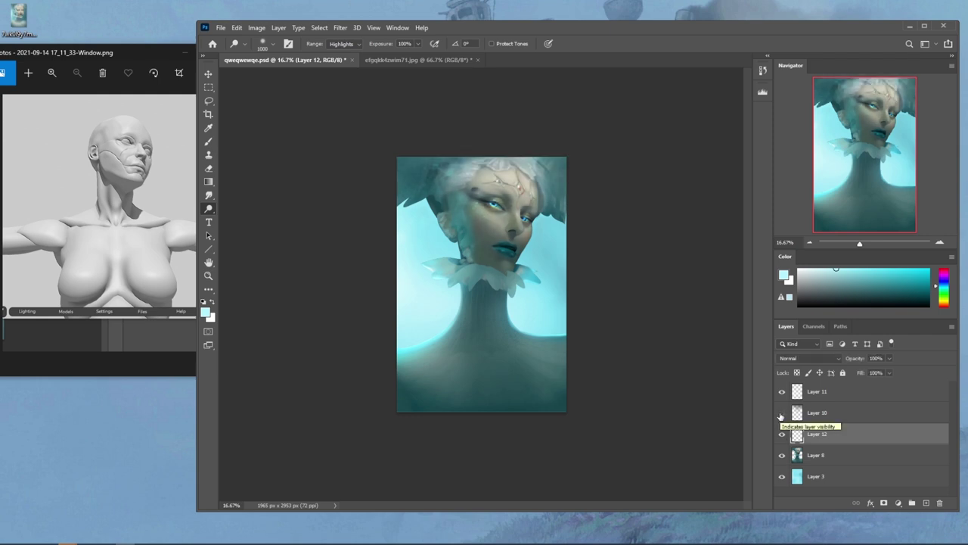
pyautogui.click(782, 414)
pyautogui.click(782, 392)
pyautogui.click(782, 392)
pyautogui.rightClick(834, 409)
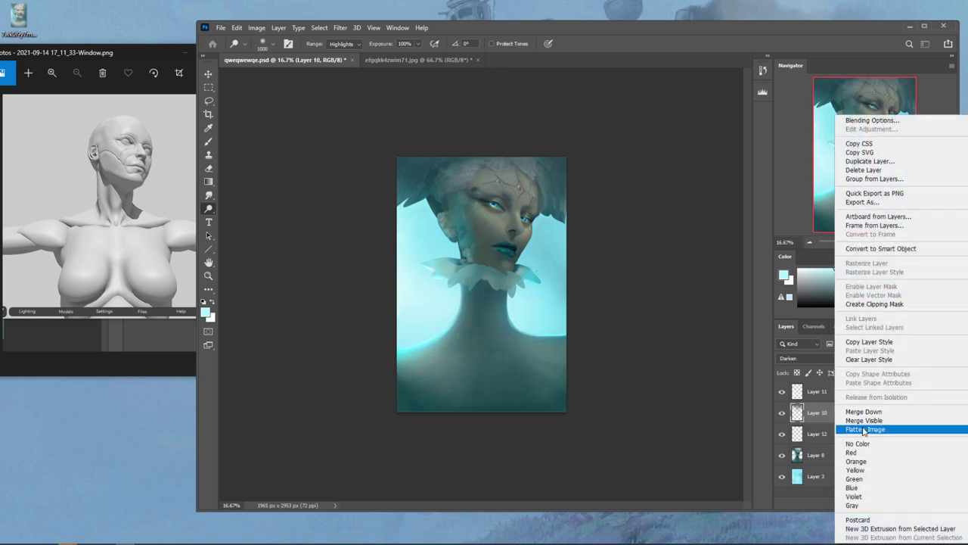
pyautogui.click(866, 430)
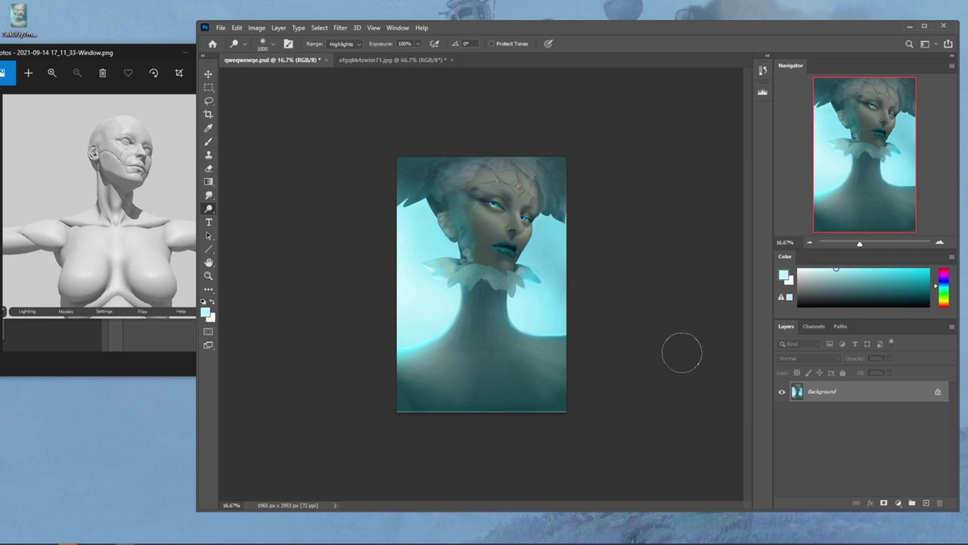
# Sample dark teal from the lower shoulder and paint over the thin light line along the canvas's lower edge with a small brush at 100% opacity
pyautogui.hotkey('ctrl', '+')
pyautogui.press('b')
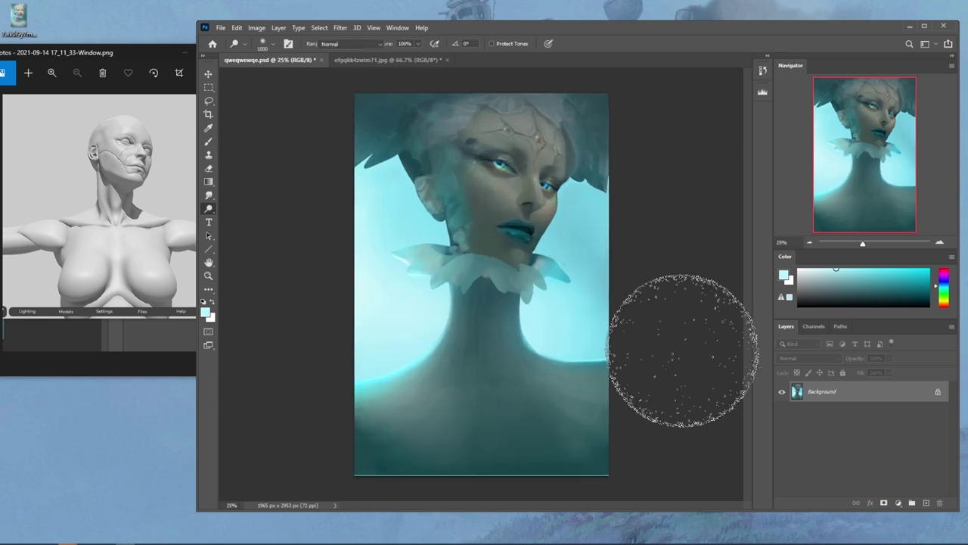
pyautogui.keyDown('alt'); pyautogui.click(371, 463); pyautogui.keyUp('alt')
pyautogui.click(435, 45)
pyautogui.moveTo(435, 56); pyautogui.dragTo(481, 56)
pyautogui.press('[')
pyautogui.press('[')
pyautogui.press('[')
pyautogui.press('[')
pyautogui.press('[')
pyautogui.press('[')
pyautogui.press('[')
pyautogui.press('[')
pyautogui.press('[')
pyautogui.press('[')
pyautogui.press('[')
pyautogui.press('[')
pyautogui.press('[')
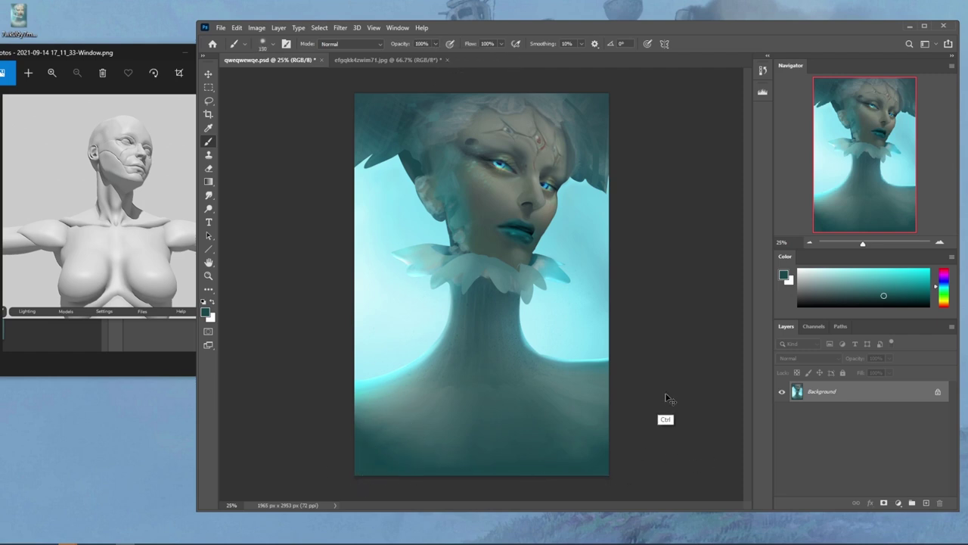
pyautogui.hotkey('ctrl', '-')
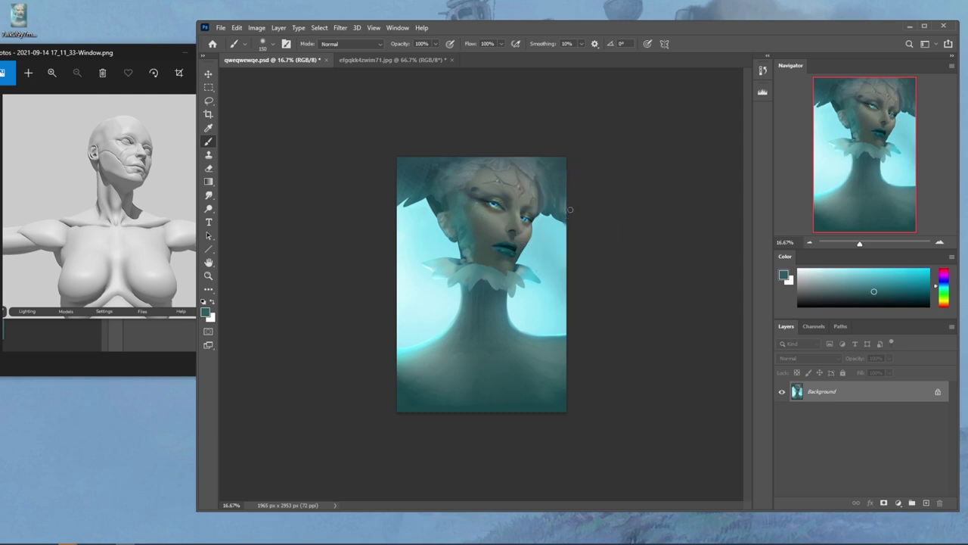
pyautogui.keyDown('alt'); pyautogui.click(441, 162); pyautogui.keyUp('alt')
# Use Liquify to subtly reshape the face around the eye beside the nose, with the warp brush reduced to size 175
pyautogui.click(340, 28)
pyautogui.click(363, 125)
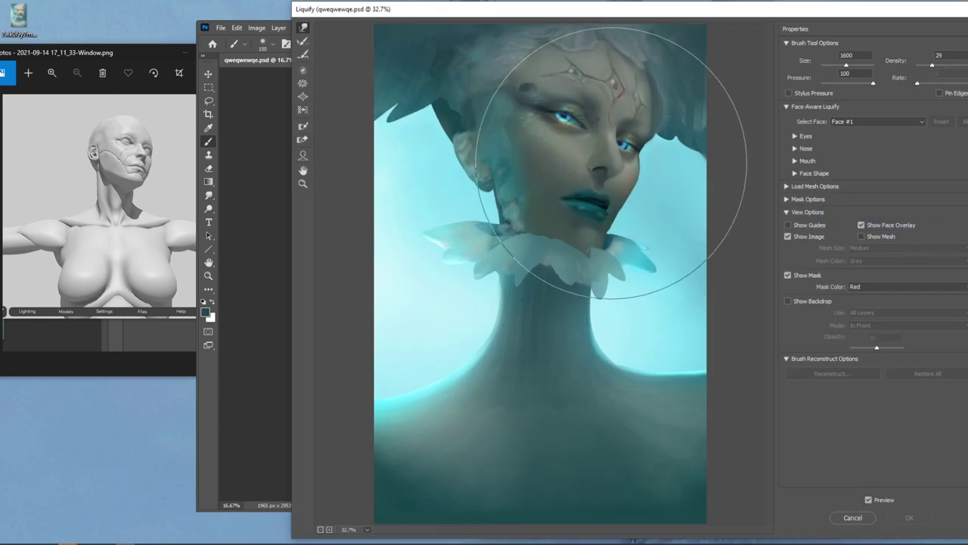
pyautogui.press('[')
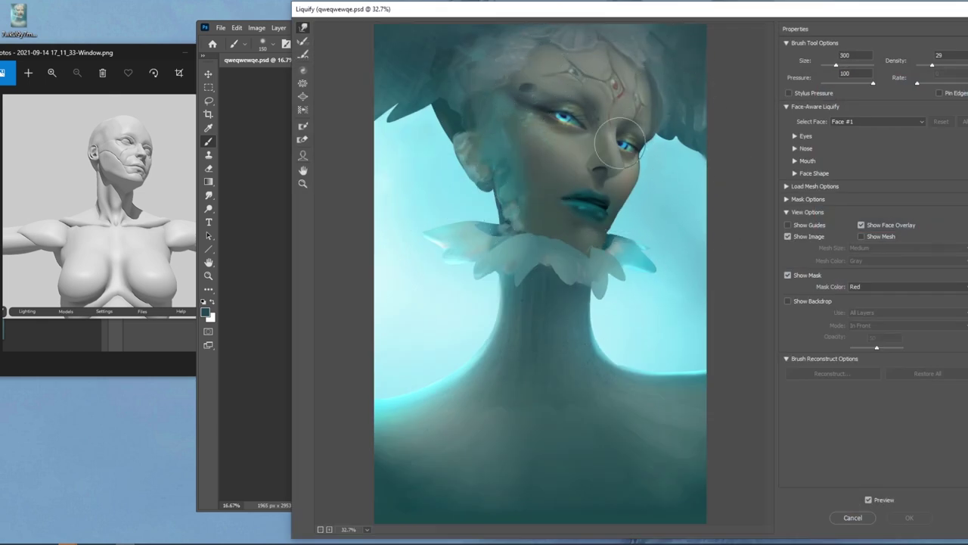
pyautogui.press('[')
pyautogui.moveTo(619, 144); pyautogui.dragTo(622, 146)
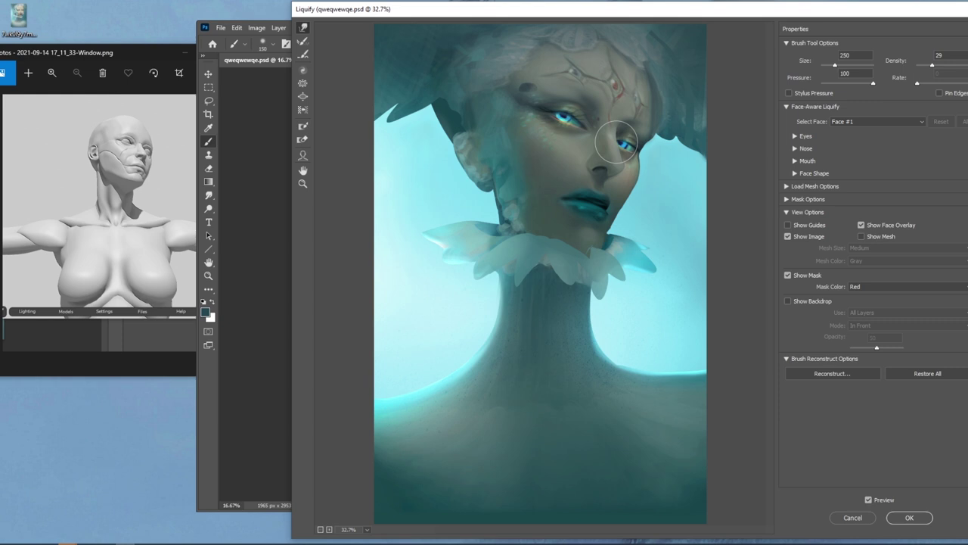
pyautogui.press('[')
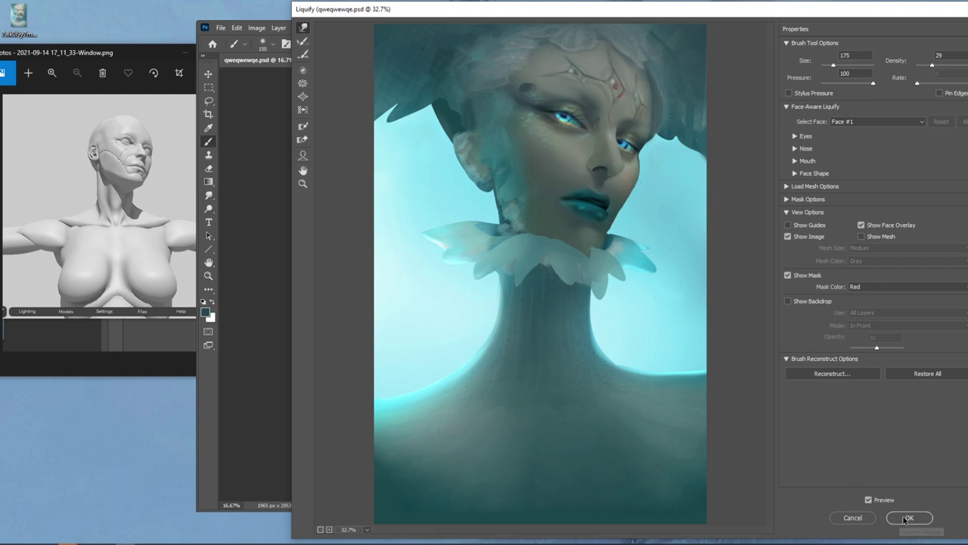
pyautogui.click(909, 517)
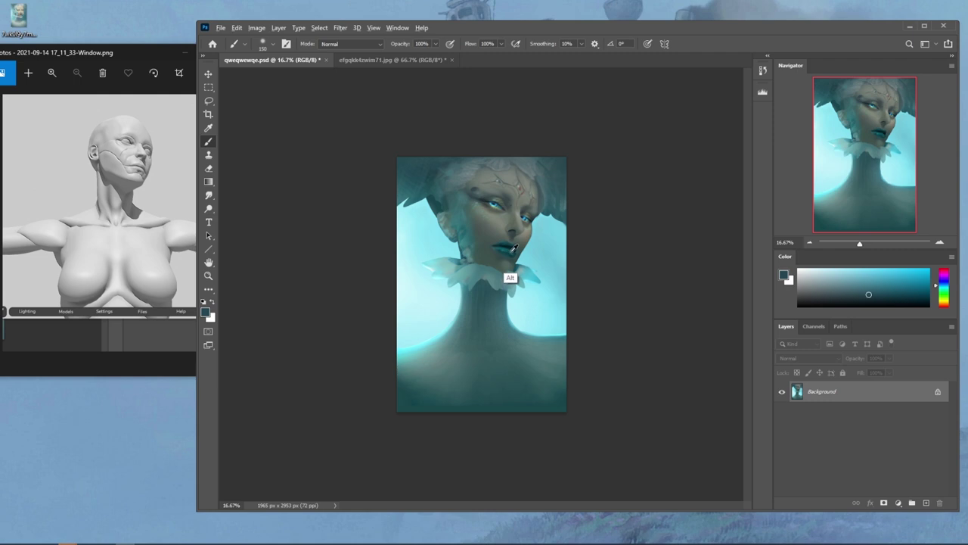
# Set the brush to Color mode with a saturated cyan and 30% opacity for tinting the portrait
pyautogui.keyDown('alt'); pyautogui.click(450, 286); pyautogui.keyUp('alt')
pyautogui.click(350, 43)
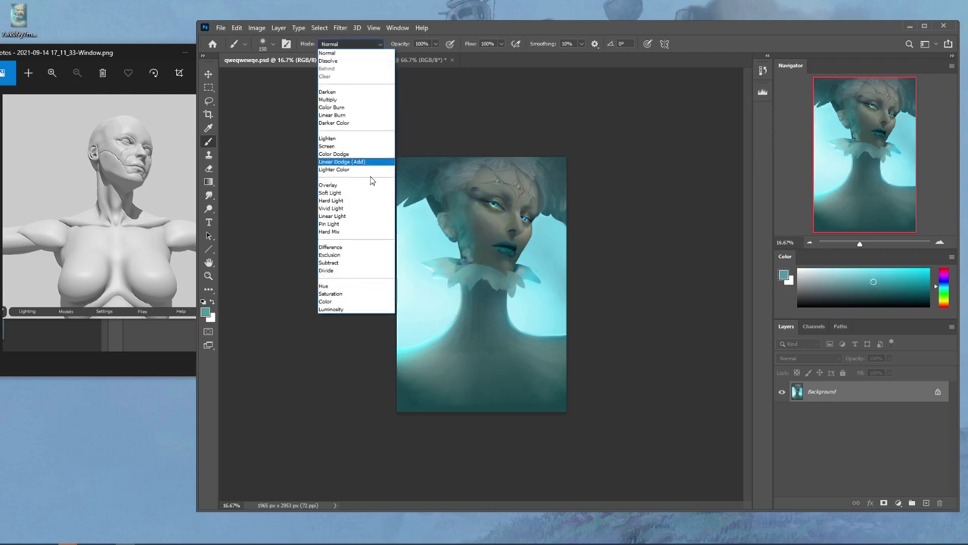
pyautogui.click(344, 298)
pyautogui.click(435, 44)
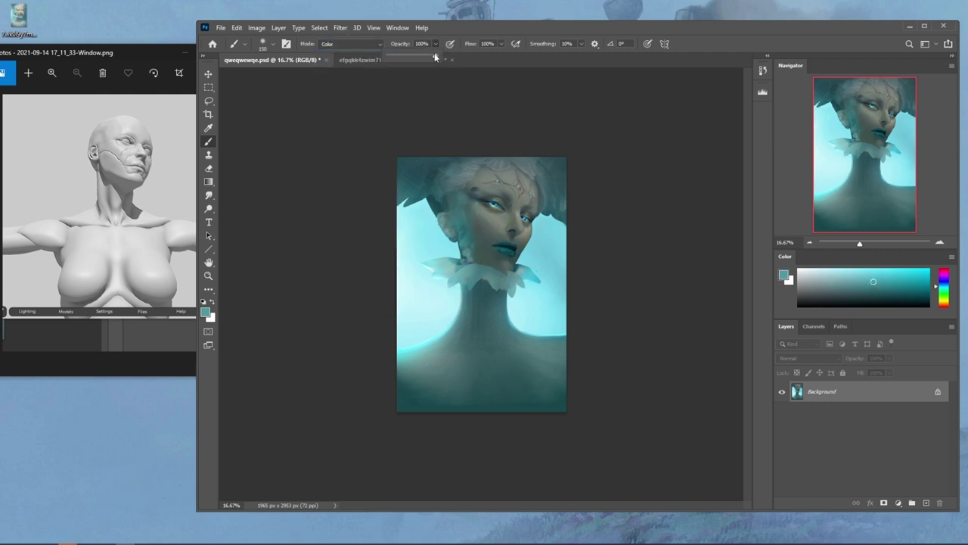
pyautogui.click(913, 269)
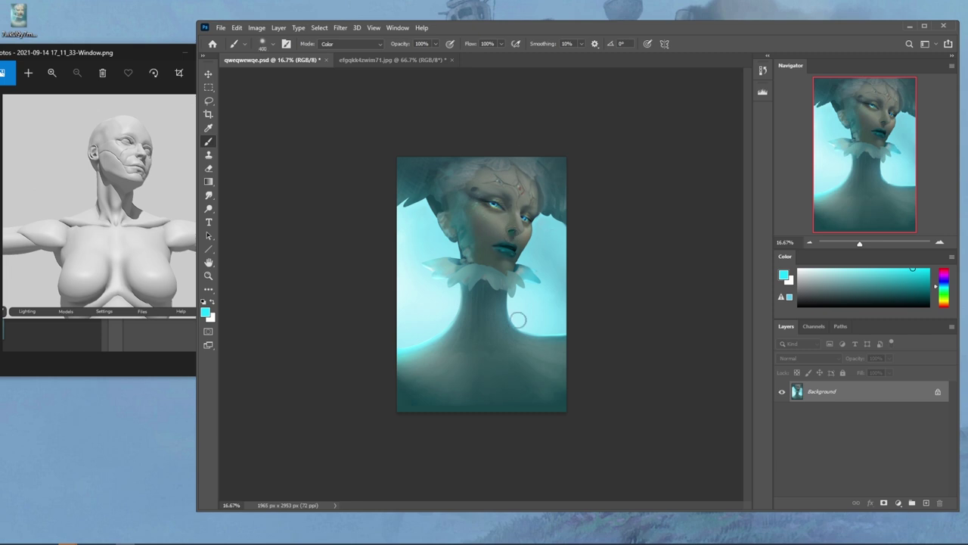
pyautogui.click(435, 45)
pyautogui.click(512, 229)
# Try tinting the face with light pink and magenta tones using the Color-mode brush, and undo the stroke
pyautogui.click(943, 303)
pyautogui.moveTo(943, 303); pyautogui.dragTo(943, 309)
pyautogui.moveTo(885, 274); pyautogui.dragTo(836, 269)
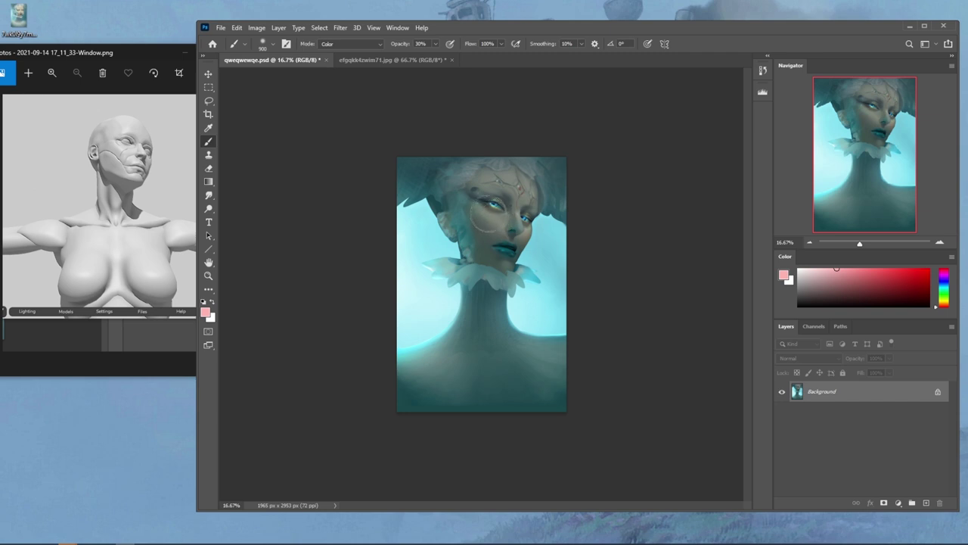
pyautogui.click(946, 282)
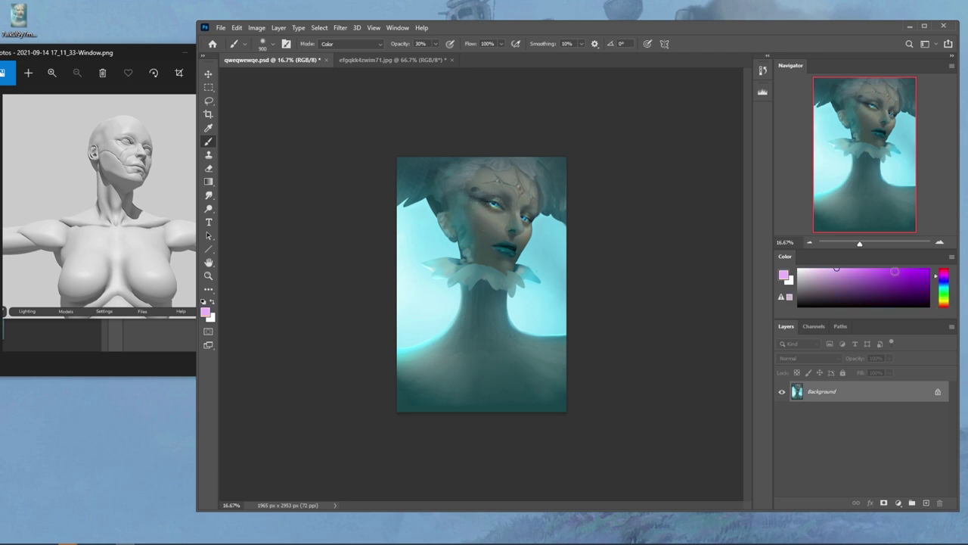
pyautogui.click(945, 275)
pyautogui.moveTo(501, 221); pyautogui.dragTo(473, 203)
pyautogui.hotkey('ctrl', 'z')
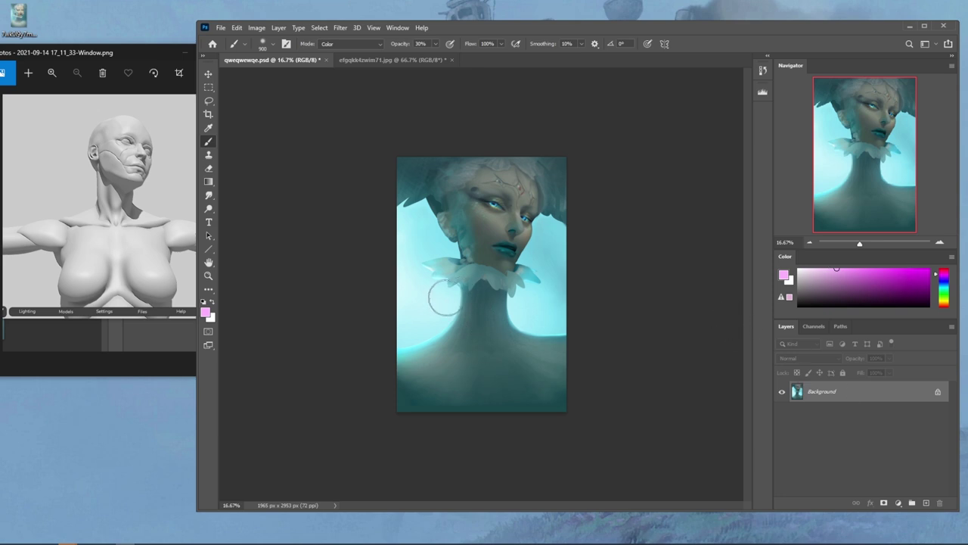
# Sample dark teal from the chest and paint it softly across the shoulders on a new layer with the brush in Darken mode
pyautogui.keyDown('alt'); pyautogui.click(469, 348); pyautogui.keyUp('alt')
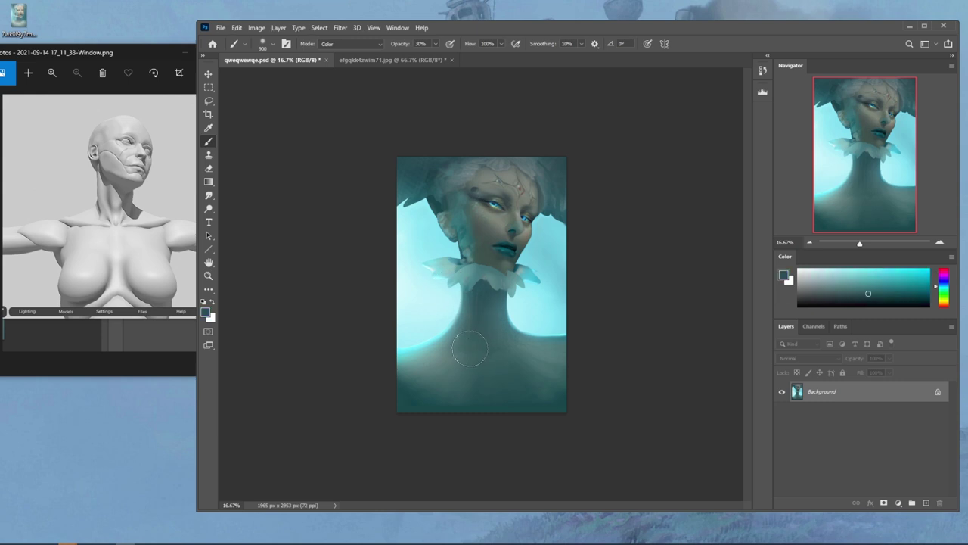
pyautogui.click(925, 502)
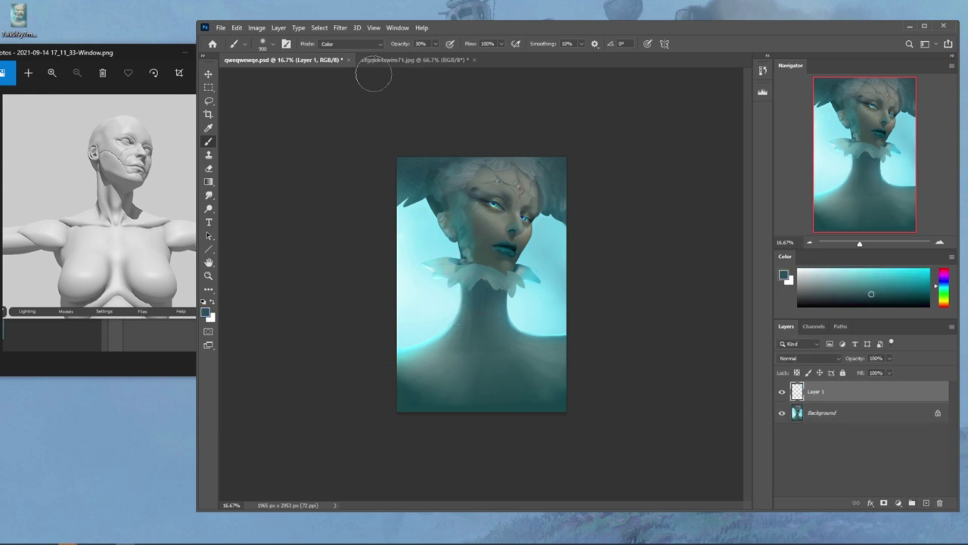
pyautogui.click(349, 43)
pyautogui.click(345, 92)
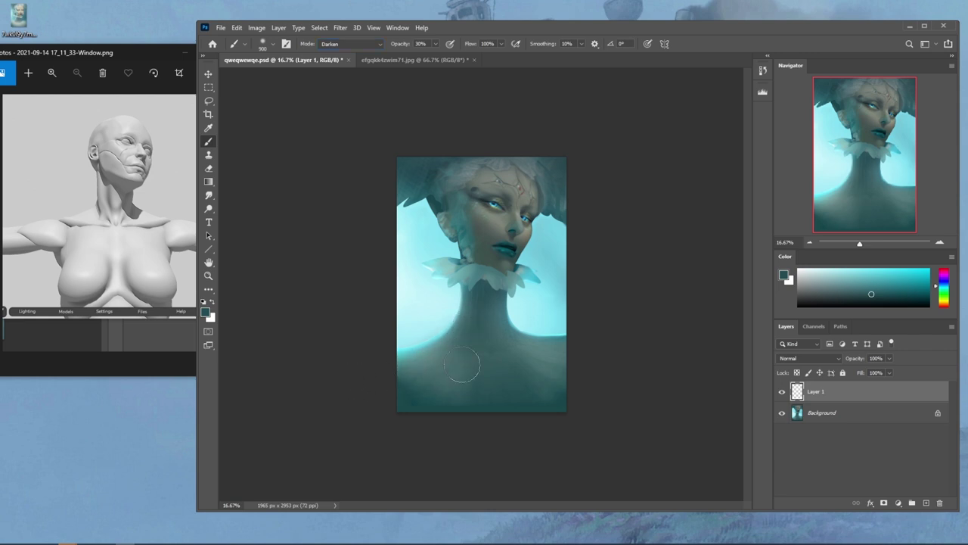
pyautogui.hotkey('ctrl', 'z')
pyautogui.moveTo(463, 346); pyautogui.dragTo(409, 376)
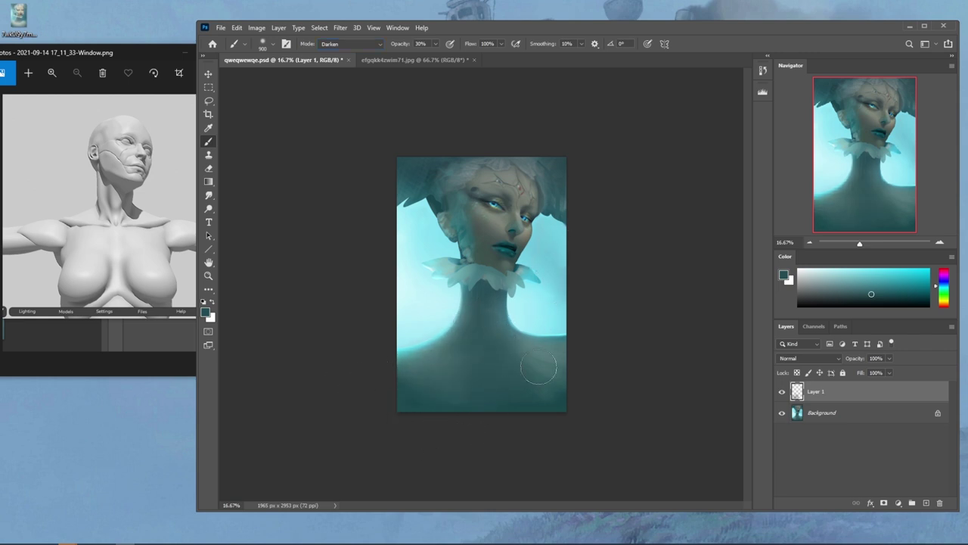
pyautogui.press('e')
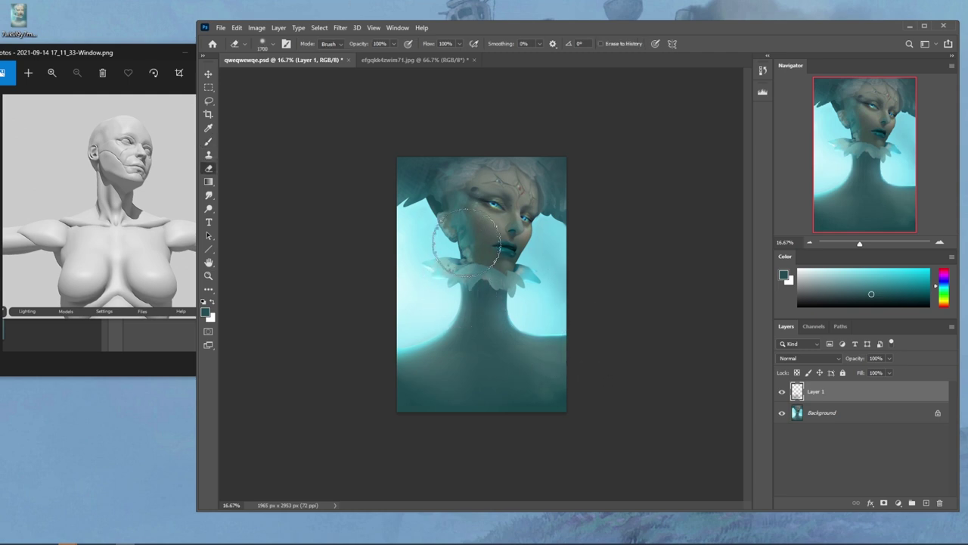
pyautogui.press('l')
pyautogui.moveTo(457, 301)
pyautogui.mouseDown()
pyautogui.moveTo(434, 339)
pyautogui.moveTo(398, 348)
pyautogui.moveTo(358, 318)
pyautogui.moveTo(456, 300)
pyautogui.mouseUp()
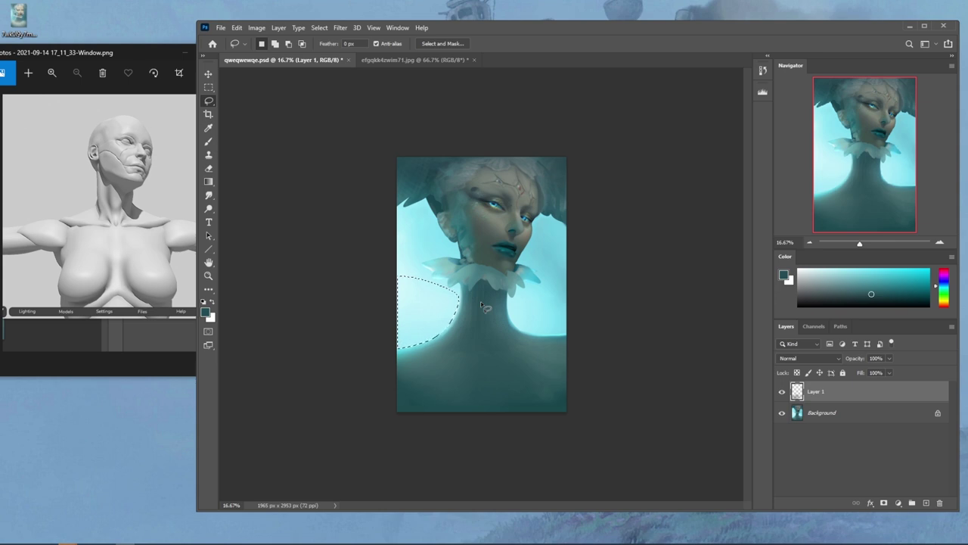
pyautogui.press('m')
pyautogui.rightClick(511, 310)
pyautogui.click(515, 306)
# Set the Dodge tool to 41% exposure on Highlights and merge Layer 1 down into the Background
pyautogui.click(209, 209)
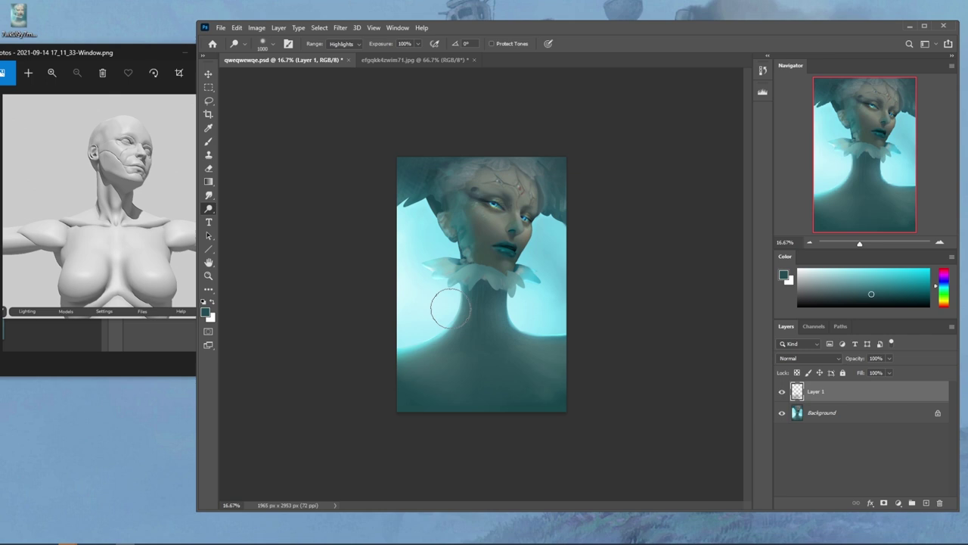
pyautogui.click(846, 417)
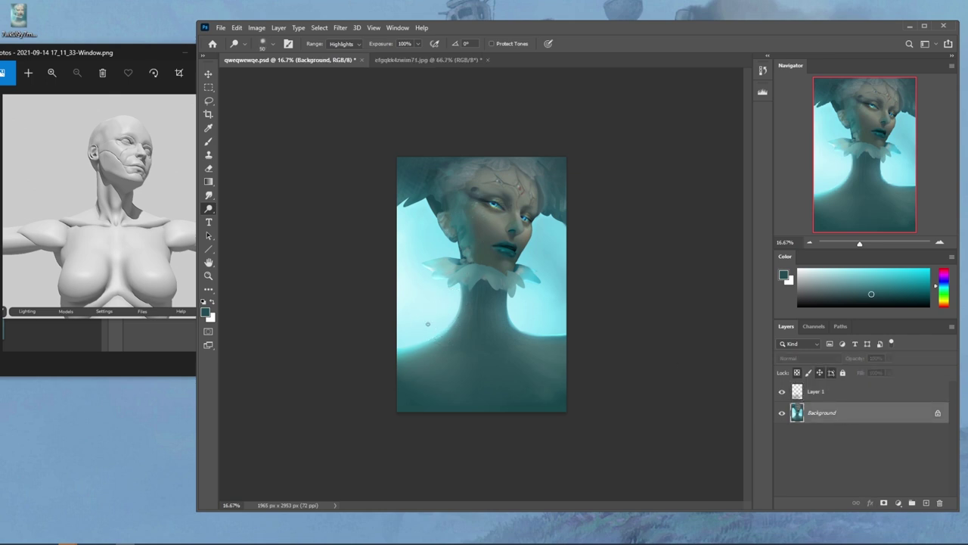
pyautogui.click(417, 43)
pyautogui.moveTo(417, 55); pyautogui.dragTo(391, 54)
pyautogui.rightClick(817, 393)
pyautogui.click(840, 411)
# Try to brighten the rim light along the image's left shoulder with repeated dodge strokes at 41% exposure, undoing the attempts
pyautogui.moveTo(452, 321); pyautogui.dragTo(382, 352)
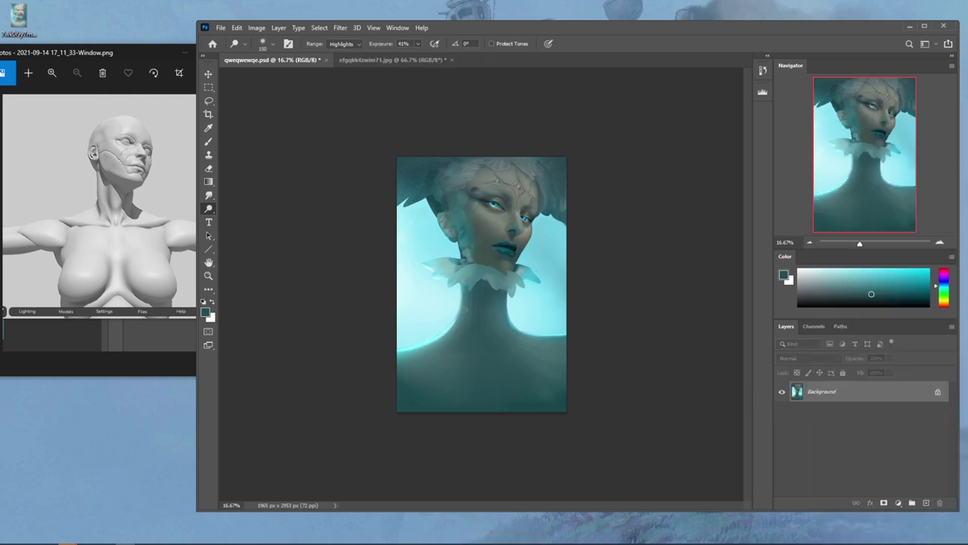
pyautogui.hotkey('ctrl', 'z')
pyautogui.moveTo(452, 321); pyautogui.dragTo(385, 370)
pyautogui.hotkey('ctrl', 'z')
pyautogui.moveTo(453, 320); pyautogui.dragTo(395, 351)
pyautogui.hotkey('ctrl', 'z')
pyautogui.moveTo(449, 327); pyautogui.dragTo(423, 342)
pyautogui.moveTo(454, 320); pyautogui.dragTo(398, 351)
pyautogui.hotkey('ctrl', 'z')
# Brighten the left shoulder's rim light with a dodge stroke at 13% exposure and a brush size of 125
pyautogui.moveTo(418, 44); pyautogui.dragTo(400, 56)
pyautogui.press(']')
pyautogui.moveTo(454, 325); pyautogui.dragTo(401, 350)
# Add two new layers and fill the upper one, Layer 2, with dark teal sampled from the chest
pyautogui.click(926, 502)
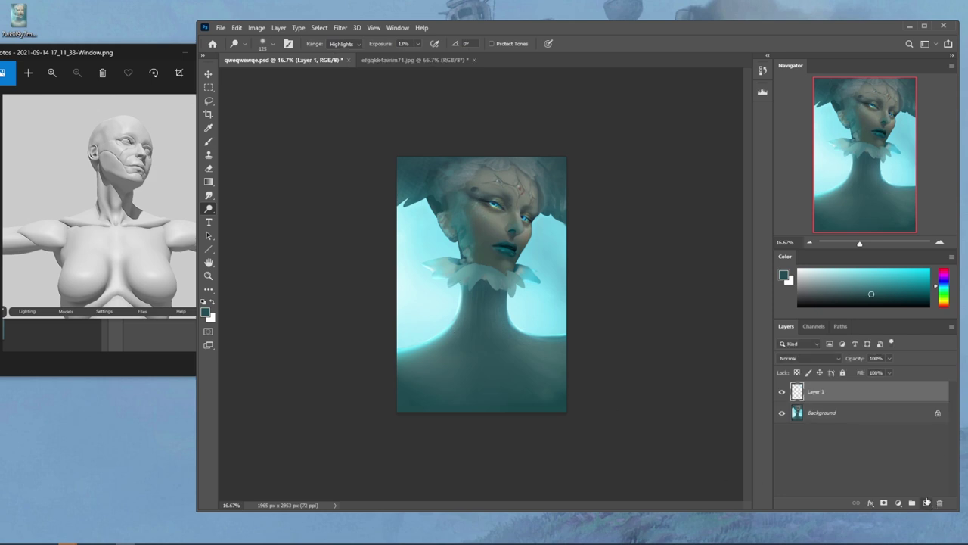
pyautogui.moveTo(946, 285); pyautogui.dragTo(945, 282)
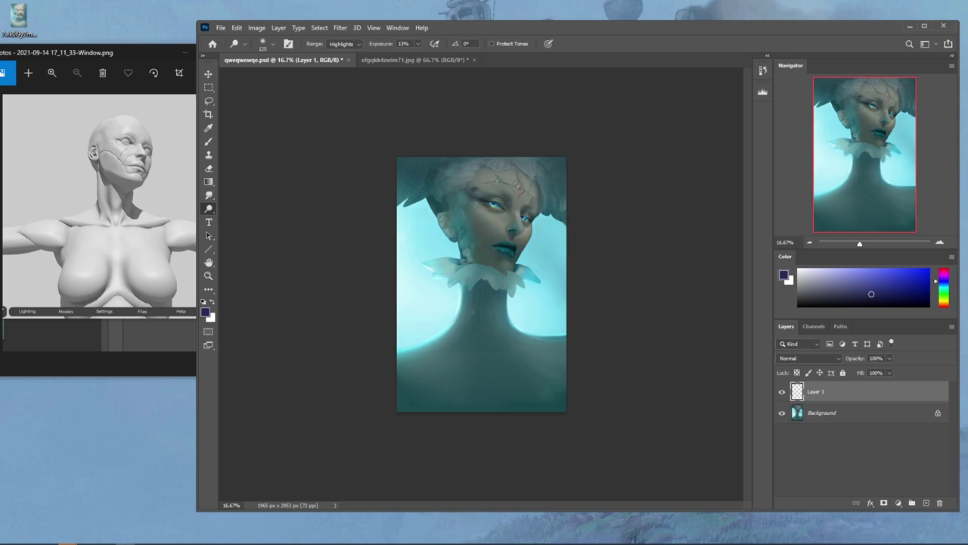
pyautogui.click(925, 502)
pyautogui.press('g')
pyautogui.keyDown('alt'); pyautogui.click(486, 403); pyautogui.keyUp('alt')
pyautogui.moveTo(496, 378); pyautogui.dragTo(502, 352)
pyautogui.hotkey('ctrl', 'z')
pyautogui.hotkey('shift', 'g')
pyautogui.click(511, 358)
# Sketch a large round head outline tapering to a pointed chin on Layer 2 with a small black brush at 30% opacity
pyautogui.moveTo(867, 296); pyautogui.dragTo(929, 270)
pyautogui.press('b')
pyautogui.press('[')
pyautogui.moveTo(813, 277); pyautogui.dragTo(798, 268)
pyautogui.press('[')
pyautogui.press('[')
pyautogui.press('[')
pyautogui.press('[')
pyautogui.press('[')
pyautogui.press('[')
pyautogui.press('[')
pyautogui.press('[')
pyautogui.press('[')
pyautogui.press('[')
pyautogui.press('[')
pyautogui.press('[')
pyautogui.press('d')
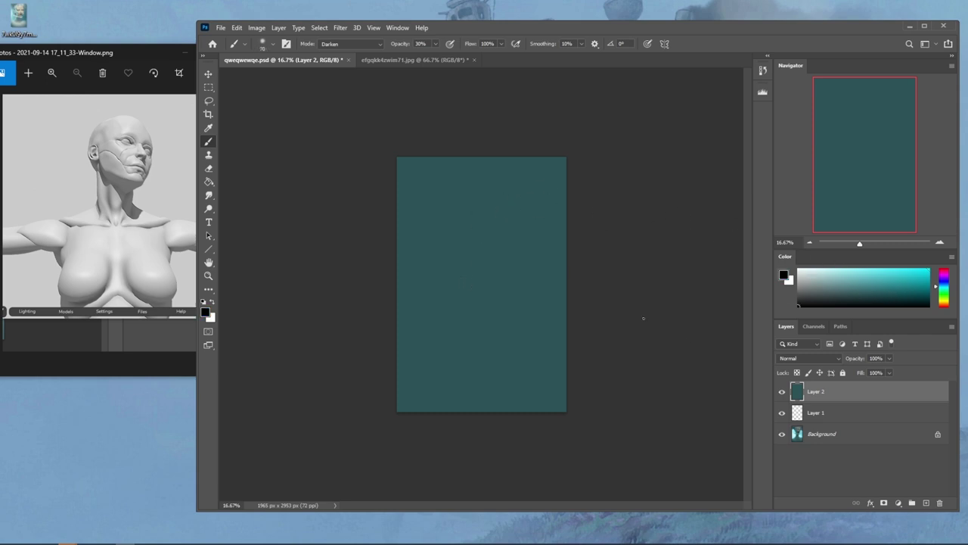
pyautogui.moveTo(487, 246); pyautogui.dragTo(413, 254)
pyautogui.moveTo(414, 333); pyautogui.dragTo(475, 397)
pyautogui.moveTo(543, 330); pyautogui.dragTo(493, 398)
pyautogui.moveTo(529, 348); pyautogui.dragTo(501, 377)
pyautogui.moveTo(433, 349)
pyautogui.mouseDown()
pyautogui.moveTo(438, 377)
pyautogui.moveTo(426, 351)
pyautogui.moveTo(460, 378)
pyautogui.mouseUp()
pyautogui.moveTo(520, 361); pyautogui.dragTo(478, 399)
pyautogui.moveTo(512, 349)
pyautogui.mouseDown()
pyautogui.moveTo(525, 325)
pyautogui.moveTo(514, 289)
pyautogui.moveTo(510, 350)
pyautogui.mouseUp()
# Add a side contour and small almond-shaped markings to the middle of the head sketch
pyautogui.moveTo(428, 313); pyautogui.dragTo(443, 342)
pyautogui.moveTo(481, 294)
pyautogui.mouseDown()
pyautogui.moveTo(481, 275)
pyautogui.moveTo(483, 302)
pyautogui.mouseUp()
pyautogui.moveTo(508, 272); pyautogui.dragTo(511, 284)
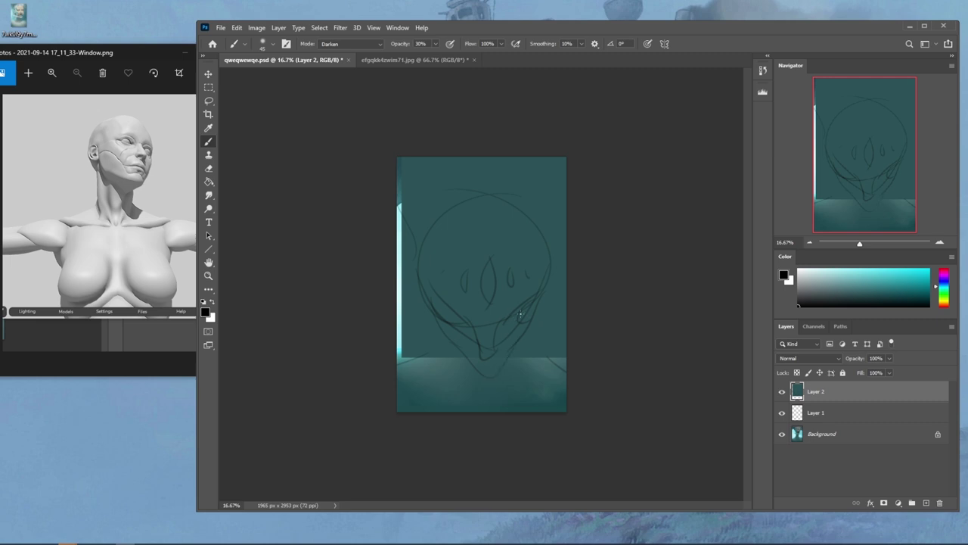
# Draw the closed eyes, small nose and forehead mark of the sketch in black with the brush in Normal mode at 100% opacity
pyautogui.click(348, 43)
pyautogui.click(341, 54)
pyautogui.click(929, 306)
pyautogui.moveTo(436, 43); pyautogui.dragTo(535, 66)
pyautogui.moveTo(504, 327); pyautogui.dragTo(532, 313)
pyautogui.hotkey('ctrl', 'z')
pyautogui.moveTo(465, 327); pyautogui.dragTo(440, 318)
pyautogui.moveTo(495, 353)
pyautogui.mouseDown()
pyautogui.moveTo(479, 357)
pyautogui.moveTo(485, 344)
pyautogui.moveTo(496, 348)
pyautogui.mouseUp()
pyautogui.moveTo(449, 275); pyautogui.dragTo(442, 278)
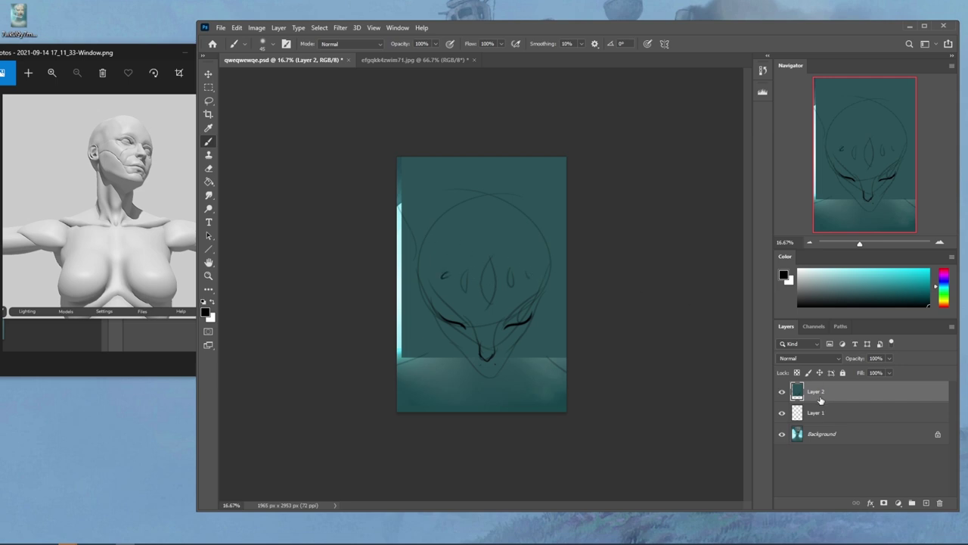
# Scale the head sketch on Layer 2 down to 72.94% and place it over the portrait's head
pyautogui.hotkey('ctrl', 't')
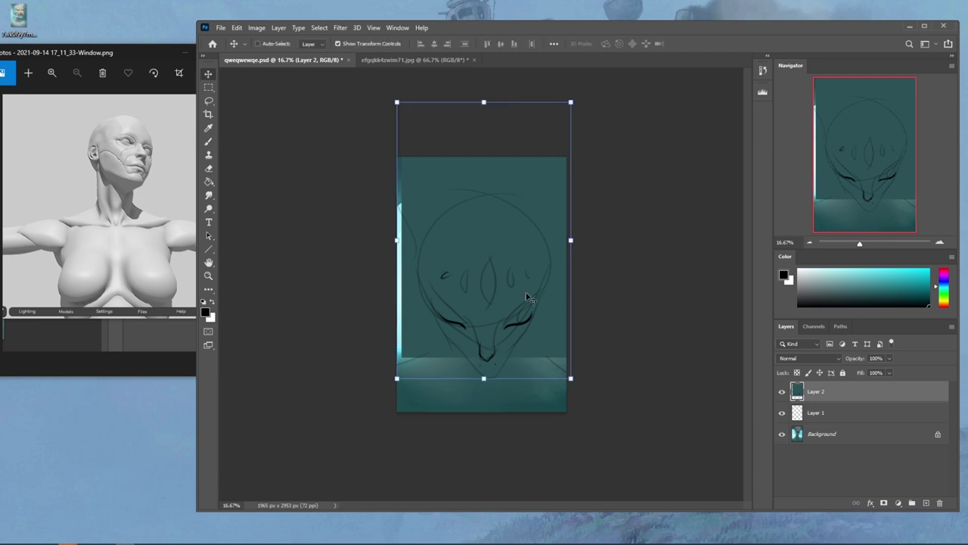
pyautogui.moveTo(567, 378); pyautogui.dragTo(521, 304)
pyautogui.moveTo(482, 259); pyautogui.dragTo(503, 290)
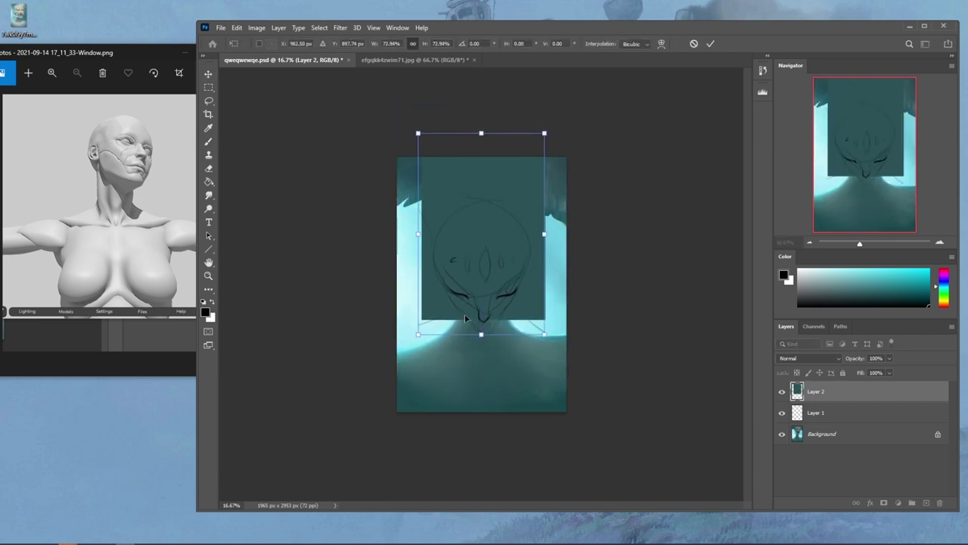
pyautogui.click(710, 43)
# Sketch neck lines and a broad shoulder line with diagonal strokes below the head on Layer 2
pyautogui.moveTo(458, 313)
pyautogui.mouseDown()
pyautogui.moveTo(500, 320)
pyautogui.moveTo(467, 346)
pyautogui.mouseUp()
pyautogui.hotkey('ctrl', 'z')
pyautogui.moveTo(498, 312); pyautogui.dragTo(493, 335)
pyautogui.hotkey('ctrl', 'z')
pyautogui.moveTo(457, 303); pyautogui.dragTo(460, 343)
pyautogui.moveTo(397, 323)
pyautogui.mouseDown()
pyautogui.moveTo(567, 332)
pyautogui.moveTo(496, 410)
pyautogui.mouseUp()
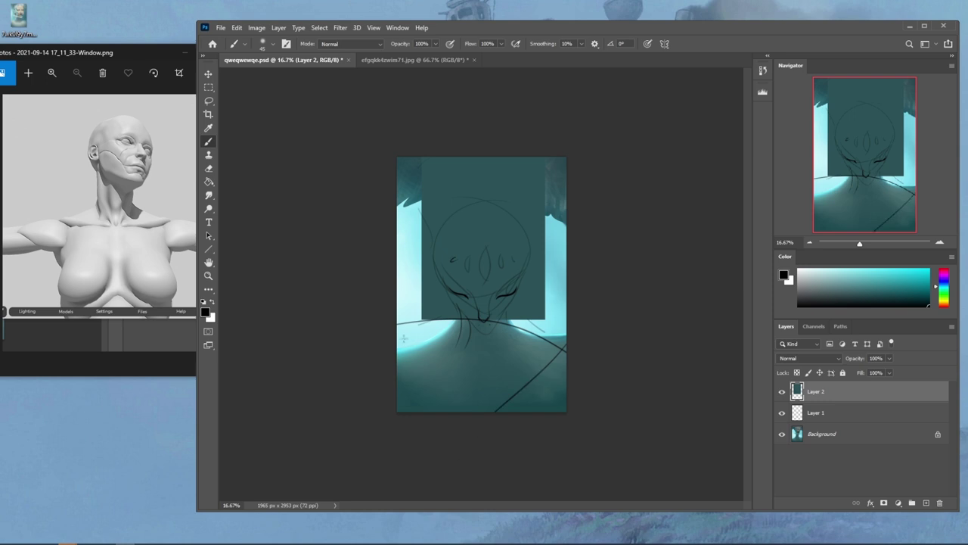
# Scale the head and shoulders sketch on Layer 2 down further and centre it on the portrait
pyautogui.press('v')
pyautogui.moveTo(566, 411); pyautogui.dragTo(519, 333)
pyautogui.moveTo(495, 229); pyautogui.dragTo(519, 264)
pyautogui.click(710, 44)
# Sketch the upper arm and torso side lines below the shoulders on Layer 2, undoing one stray stroke
pyautogui.moveTo(540, 325); pyautogui.dragTo(468, 410)
pyautogui.moveTo(409, 319); pyautogui.dragTo(441, 381)
pyautogui.moveTo(518, 376)
pyautogui.mouseDown()
pyautogui.moveTo(497, 411)
pyautogui.moveTo(495, 444)
pyautogui.mouseUp()
pyautogui.hotkey('ctrl', 'z')
pyautogui.moveTo(433, 372); pyautogui.dragTo(401, 412)
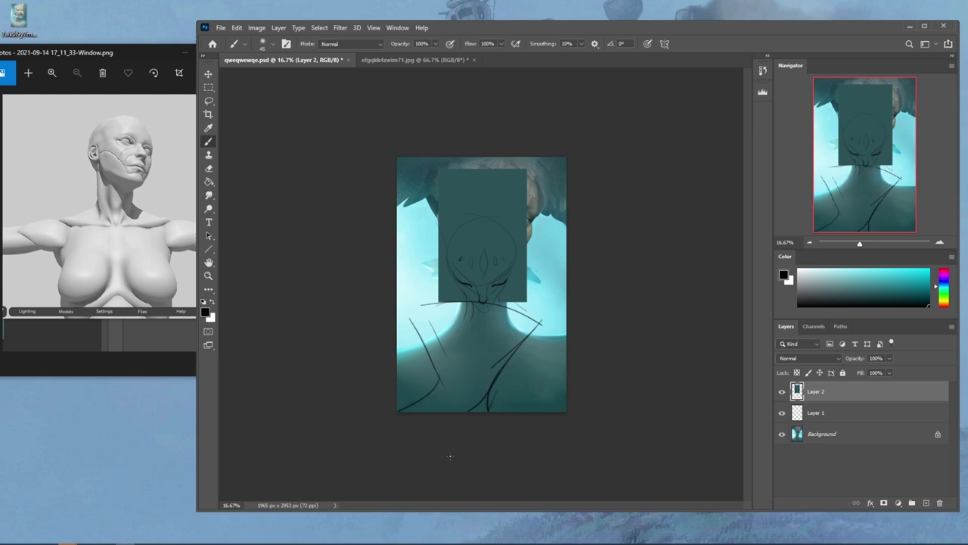
# Add a new layer beneath the sketch and fill it with the dark teal sampled from the sketch's backdrop
pyautogui.click(853, 422)
pyautogui.click(926, 503)
pyautogui.press('g')
pyautogui.keyDown('alt'); pyautogui.click(501, 231); pyautogui.keyUp('alt')
pyautogui.click(556, 265)
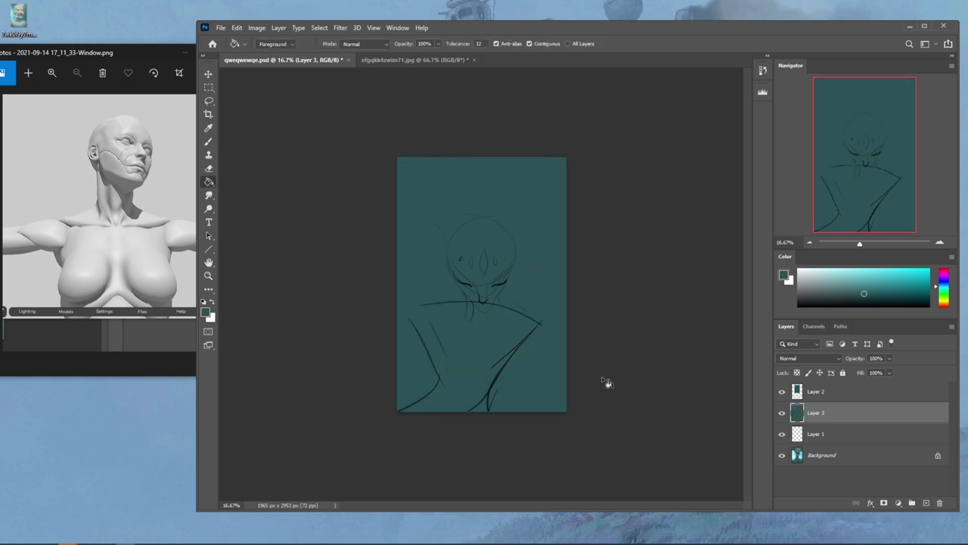
pyautogui.click(843, 395)
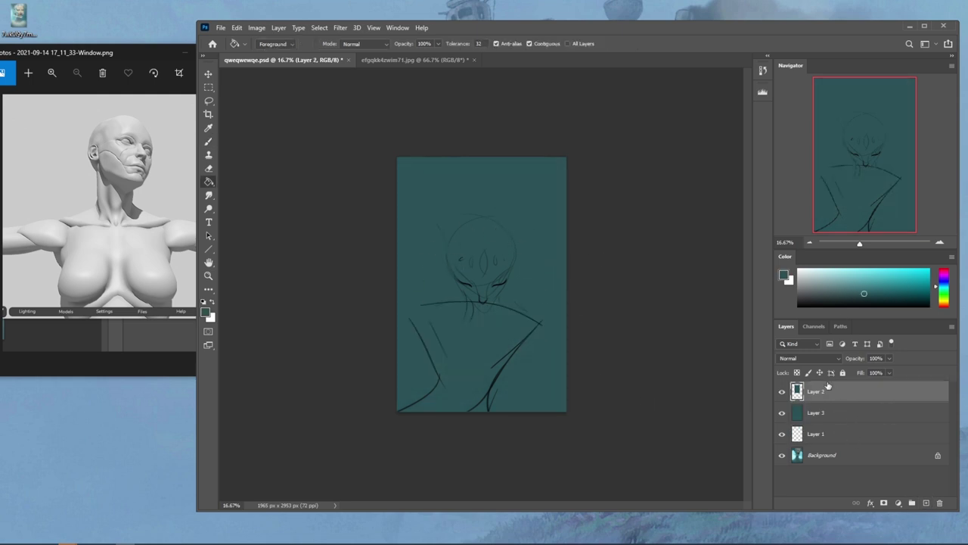
pyautogui.press('v')
pyautogui.moveTo(542, 168); pyautogui.dragTo(590, 156)
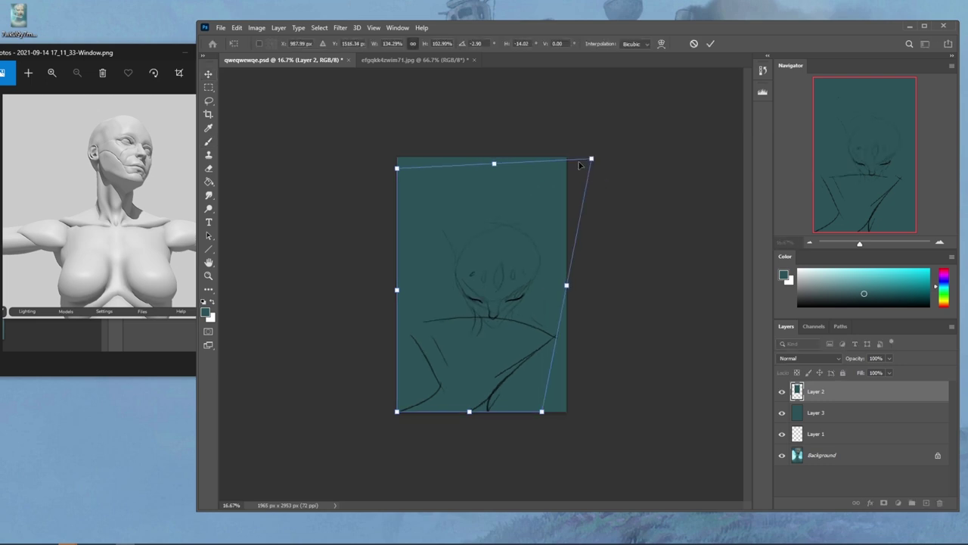
pyautogui.moveTo(396, 161); pyautogui.dragTo(360, 149)
pyautogui.moveTo(489, 187)
pyautogui.mouseDown()
pyautogui.moveTo(492, 160)
pyautogui.moveTo(492, 169)
pyautogui.mouseUp()
pyautogui.click(694, 43)
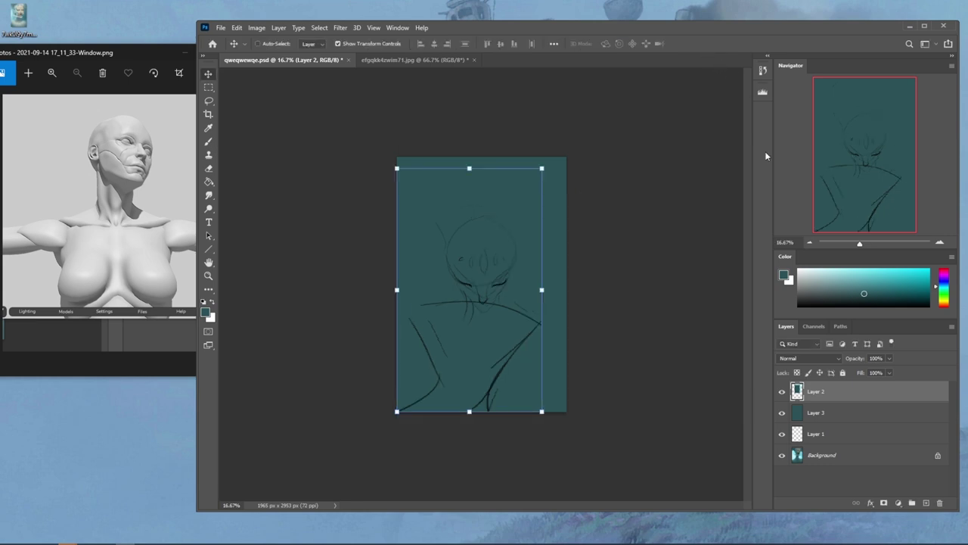
# Delete the sketch layer and its teal backdrop layer, and toggle Layer 1's visibility to check its contribution
pyautogui.click(939, 504)
pyautogui.click(939, 503)
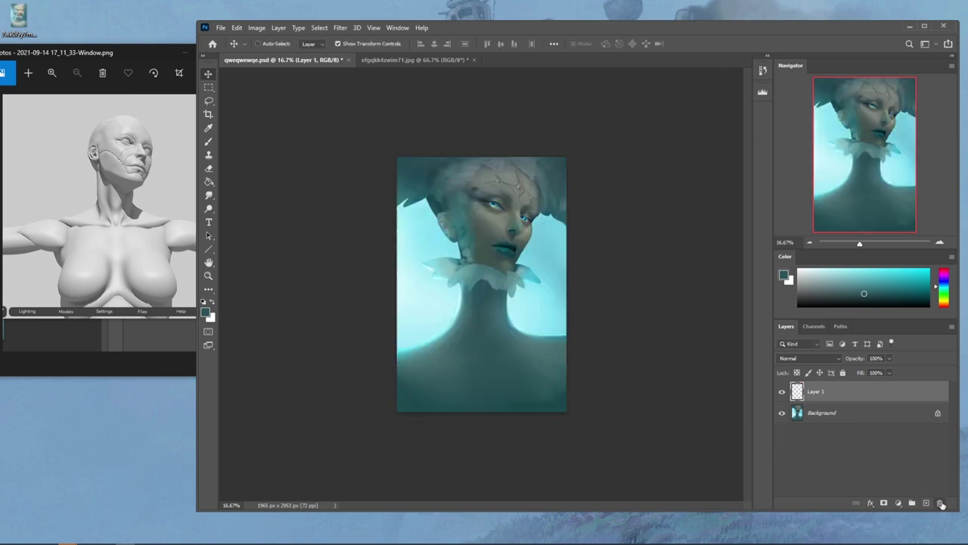
pyautogui.click(783, 394)
pyautogui.click(783, 394)
pyautogui.click(840, 418)
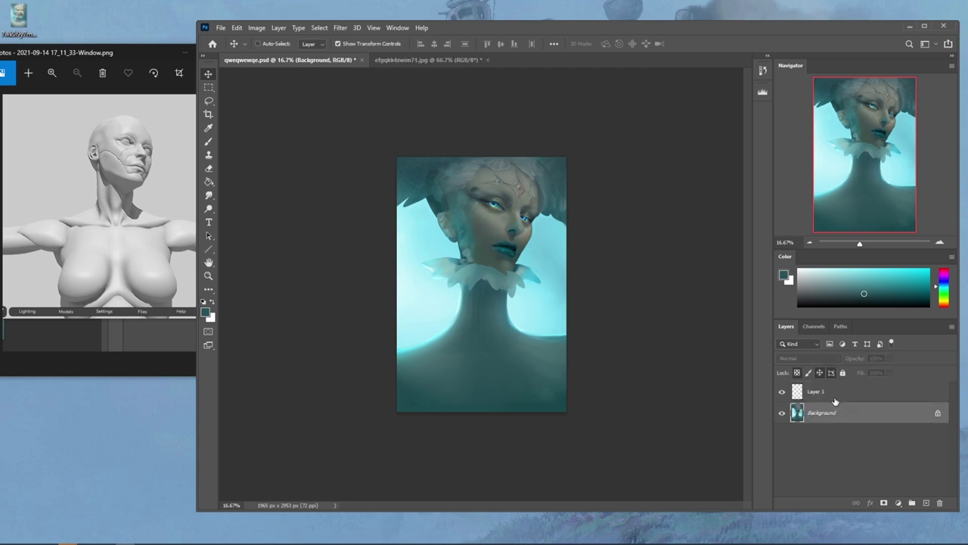
pyautogui.click(834, 399)
pyautogui.click(782, 393)
pyautogui.click(781, 392)
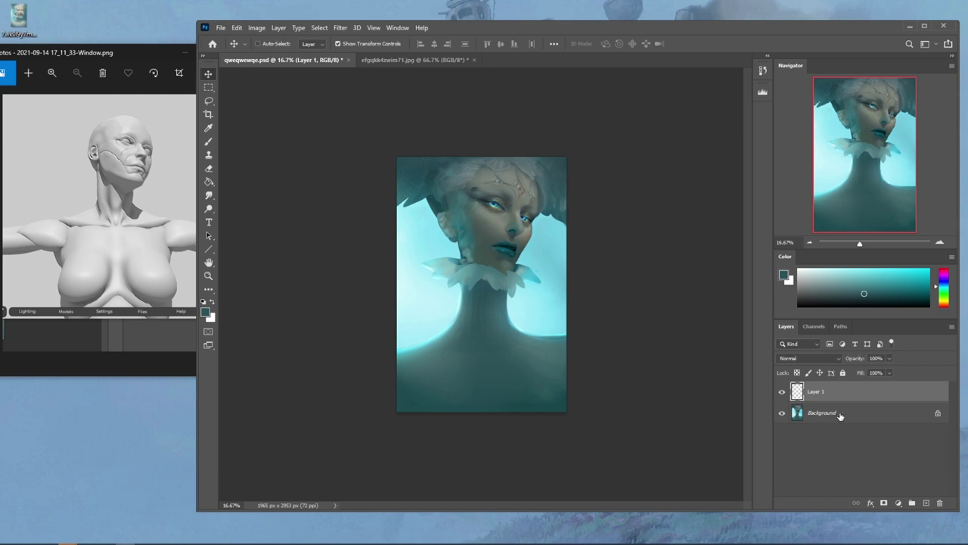
# Delete Layer 1 so that only the Background painting is left
pyautogui.click(835, 418)
pyautogui.press('l')
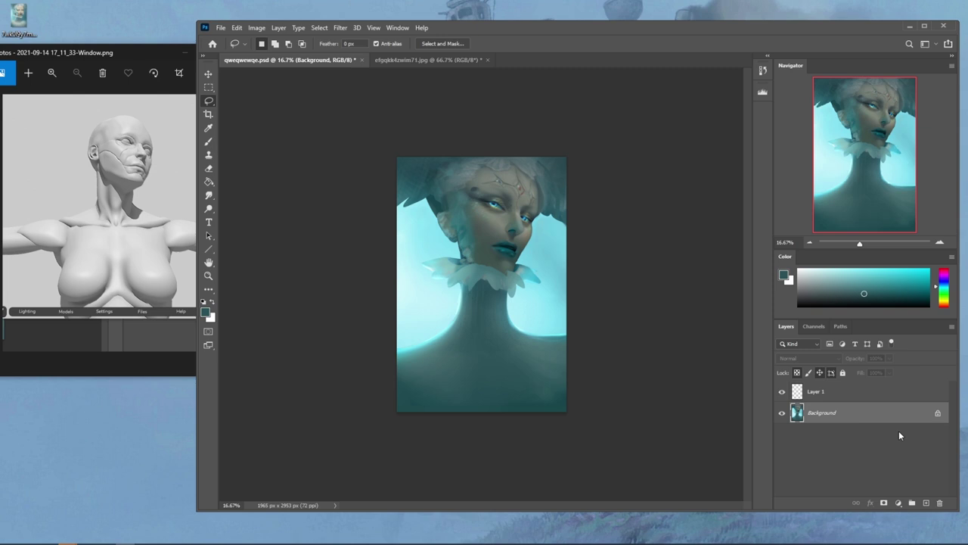
pyautogui.press('b')
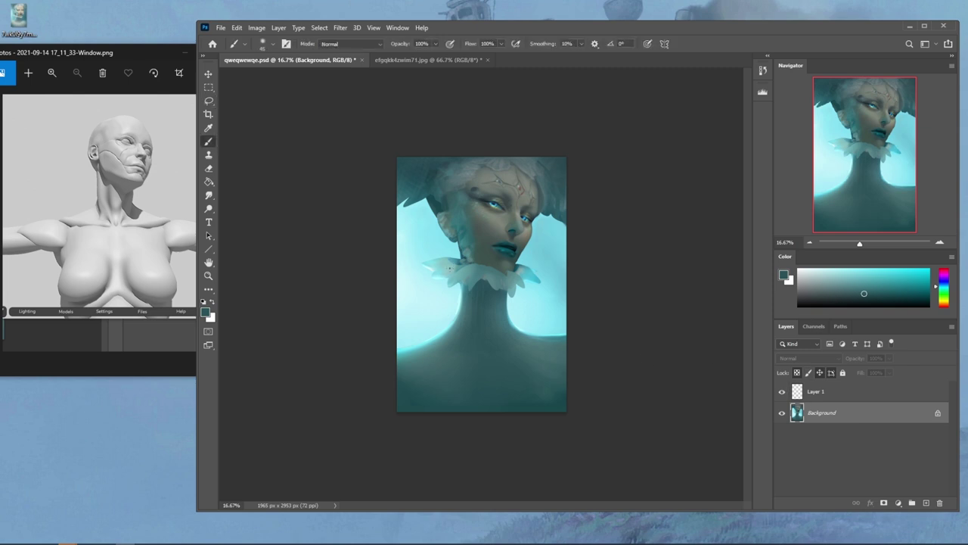
pyautogui.click(782, 392)
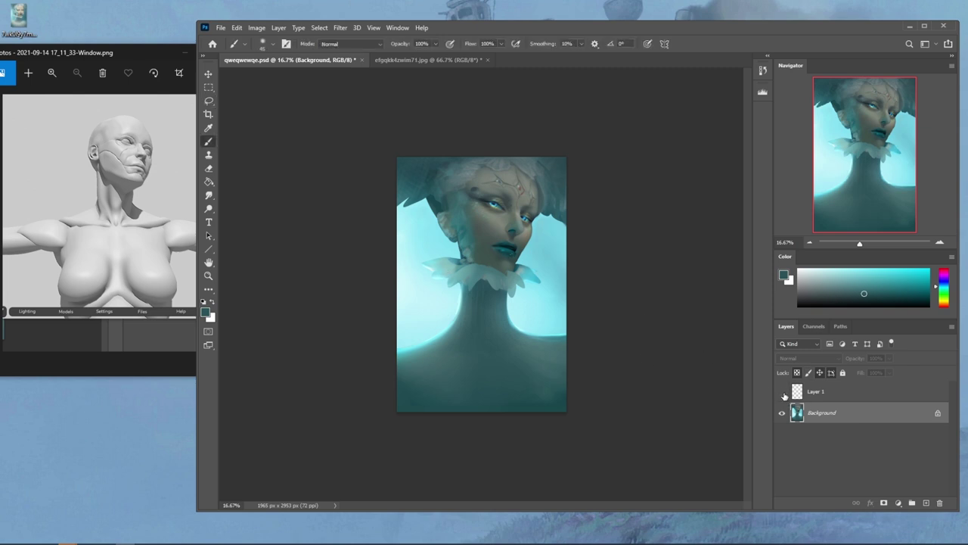
pyautogui.click(825, 397)
pyautogui.click(939, 502)
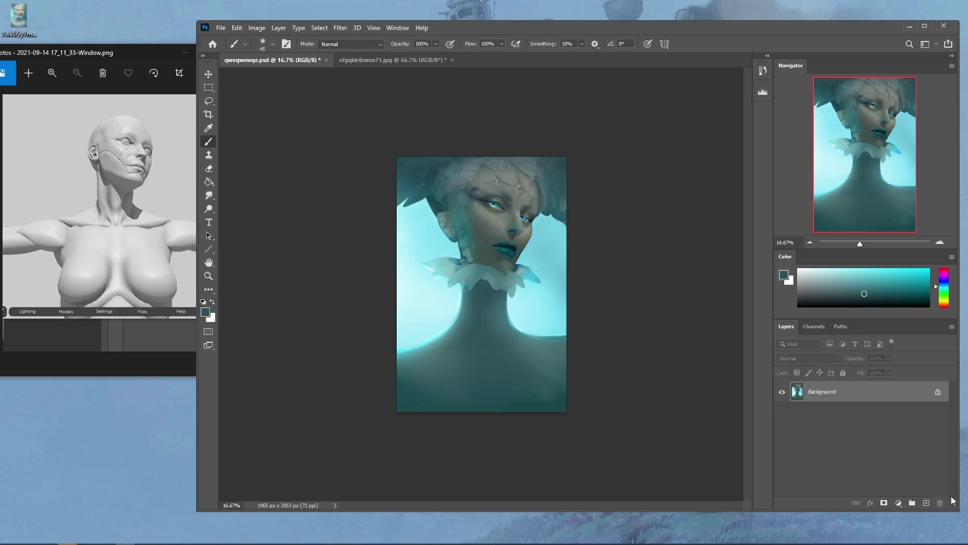
# Touch up the edges around the head and collar with the brush, using colours sampled from the painting
pyautogui.keyDown('alt'); pyautogui.click(437, 202); pyautogui.keyUp('alt')
pyautogui.keyDown('alt'); pyautogui.click(463, 274); pyautogui.keyUp('alt')
pyautogui.keyDown('alt'); pyautogui.click(463, 283); pyautogui.keyUp('alt')
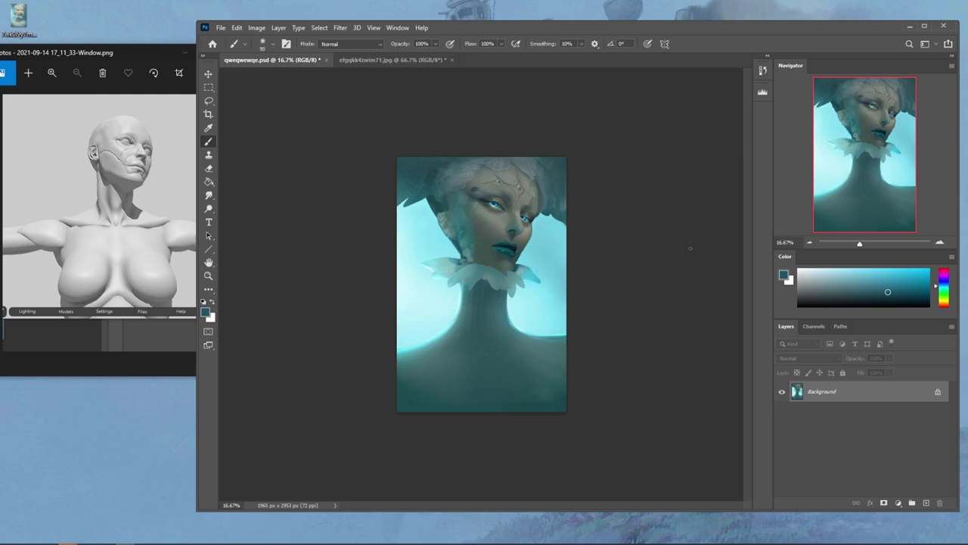
pyautogui.hotkey('ctrl', 'a')
pyautogui.press('m')
pyautogui.rightClick(533, 273)
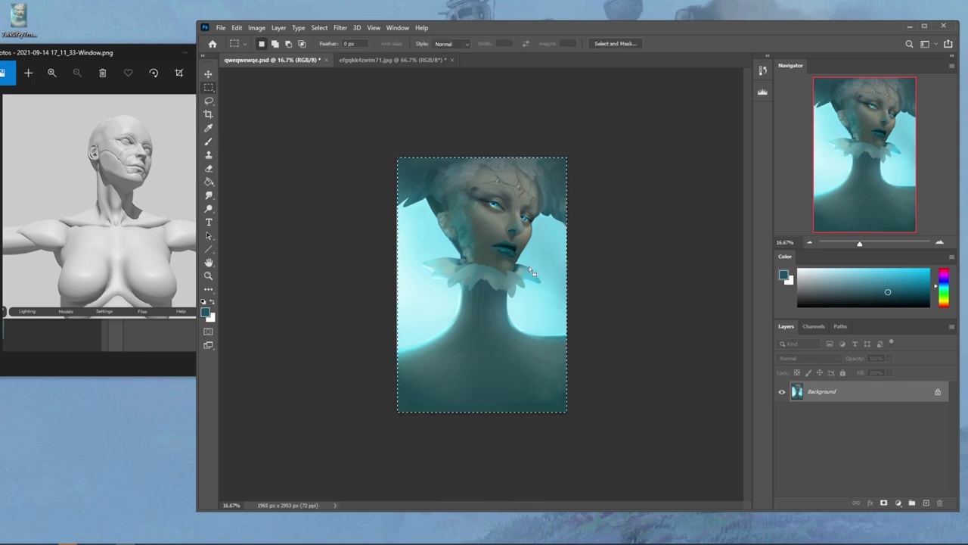
pyautogui.click(549, 276)
# Add a new layer filled with cyan sampled from the collar tip, blended in Lighten mode at 11% fill
pyautogui.click(927, 503)
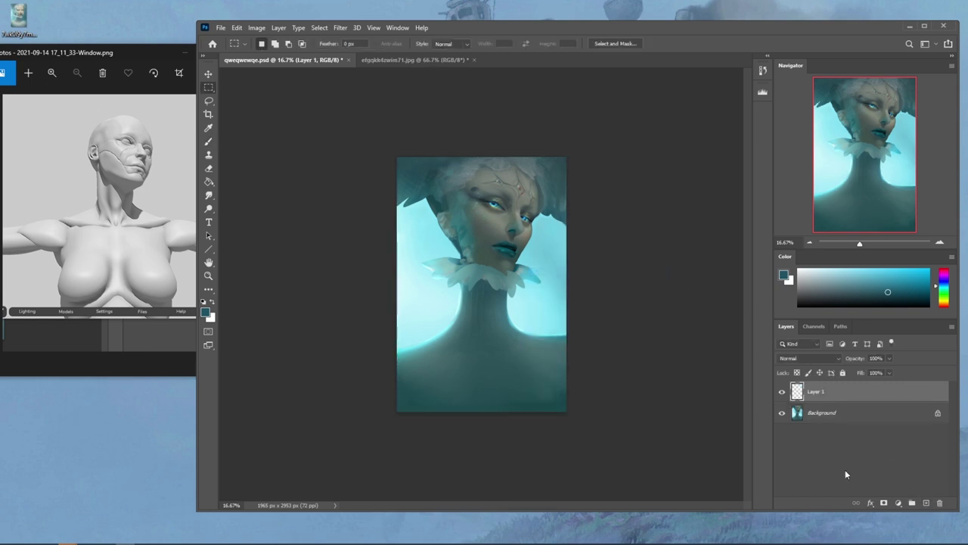
pyautogui.press('g')
pyautogui.keyDown('alt'); pyautogui.click(534, 271); pyautogui.keyUp('alt')
pyautogui.click(532, 271)
pyautogui.click(821, 358)
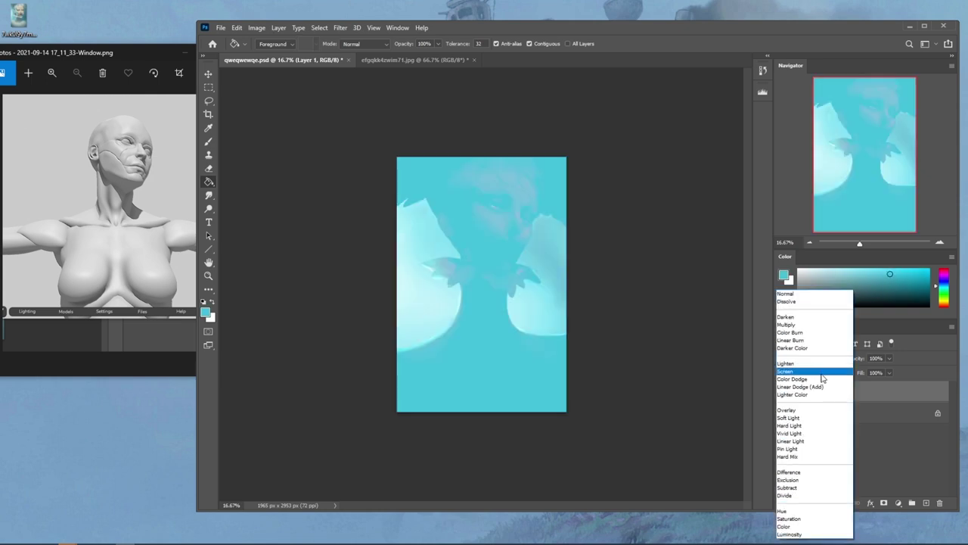
pyautogui.click(794, 363)
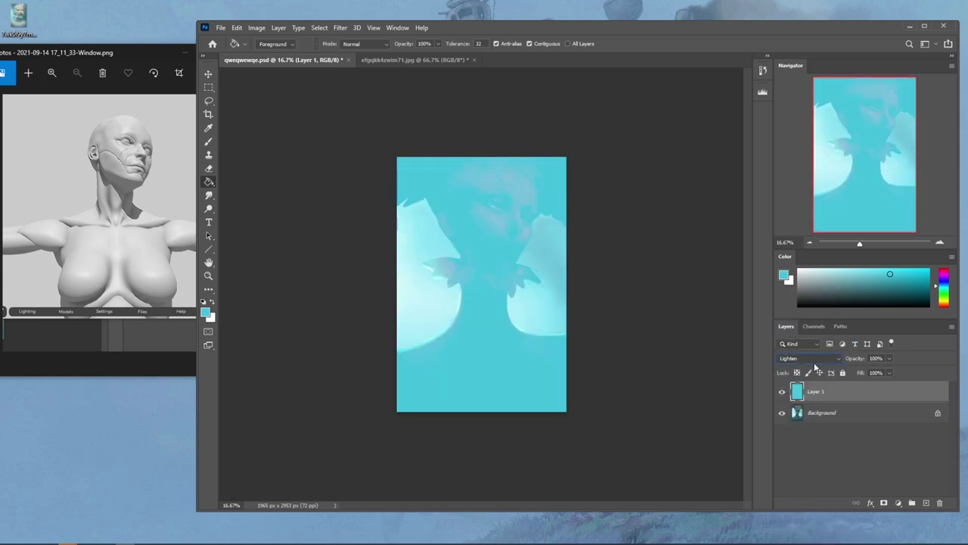
pyautogui.click(889, 372)
pyautogui.moveTo(898, 386); pyautogui.dragTo(853, 386)
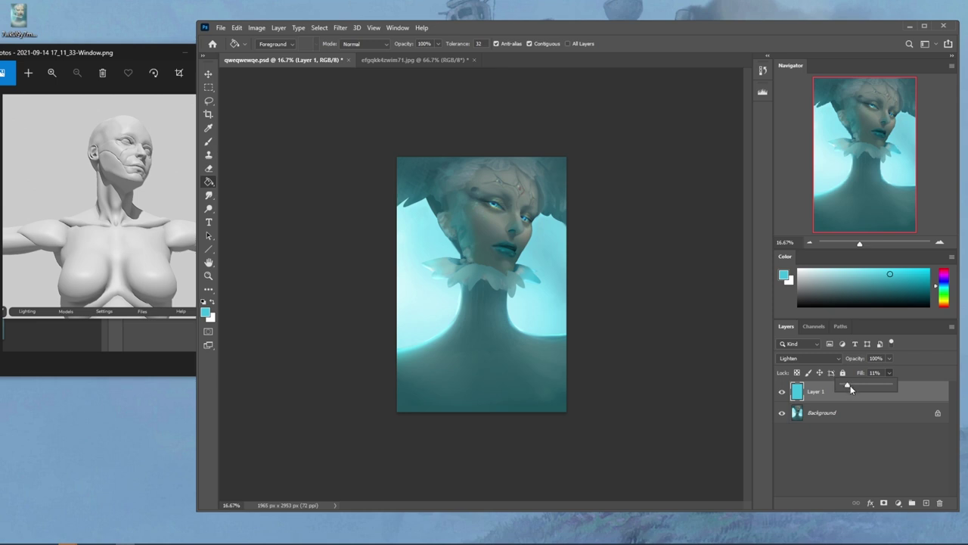
# Raise the cyan layer's saturation by 16 with Hue/Saturation and set its fill to 9%
pyautogui.hotkey('ctrl', 'u')
pyautogui.click(811, 369)
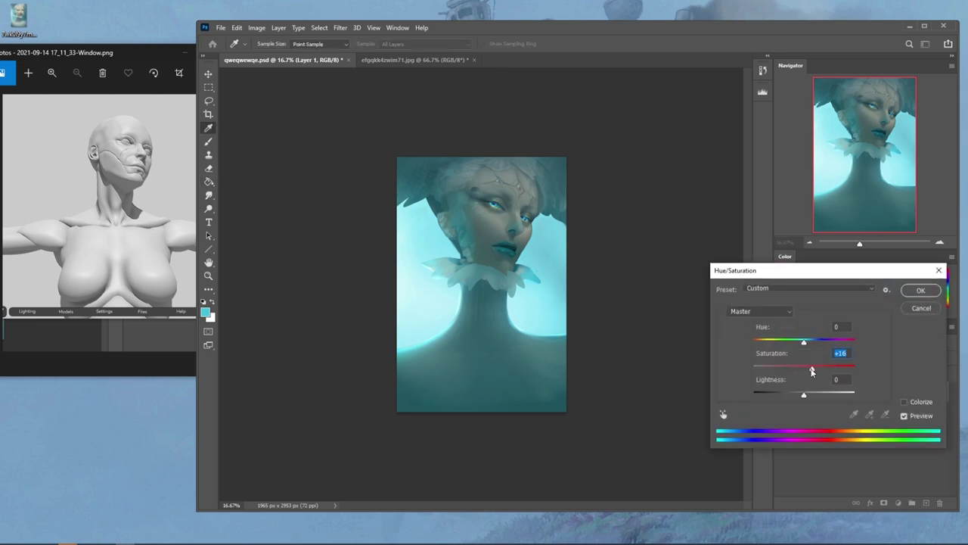
pyautogui.click(912, 291)
pyautogui.click(889, 373)
pyautogui.moveTo(890, 387); pyautogui.dragTo(886, 387)
pyautogui.moveTo(888, 387); pyautogui.dragTo(889, 388)
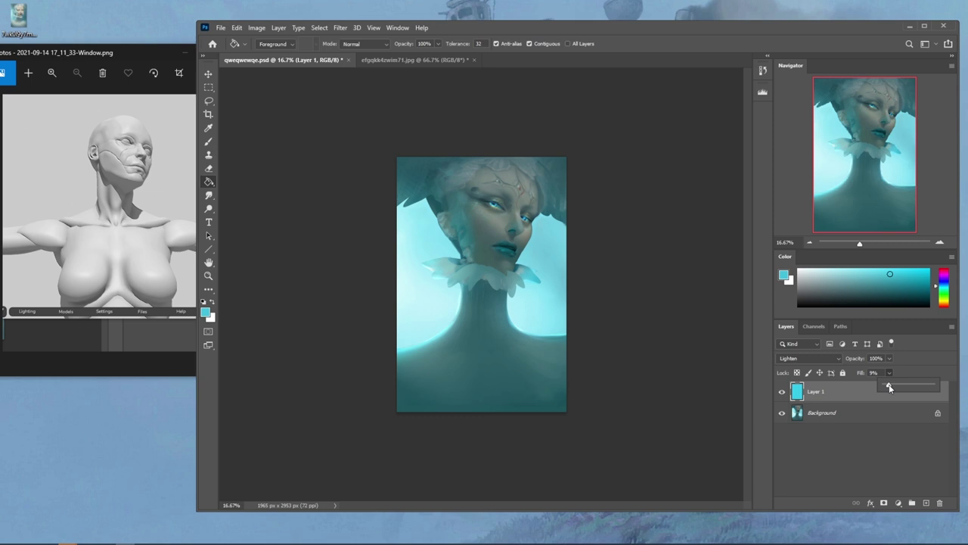
# Darken the cyan layer by lowering its lightness with Hue/Saturation and set its fill to 62%
pyautogui.hotkey('ctrl', 'u')
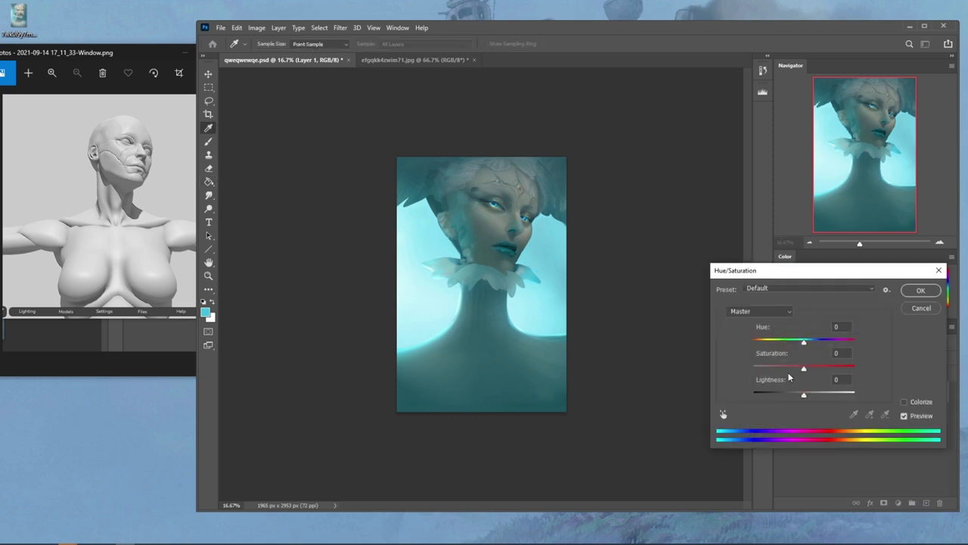
pyautogui.click(789, 392)
pyautogui.click(921, 294)
pyautogui.click(889, 373)
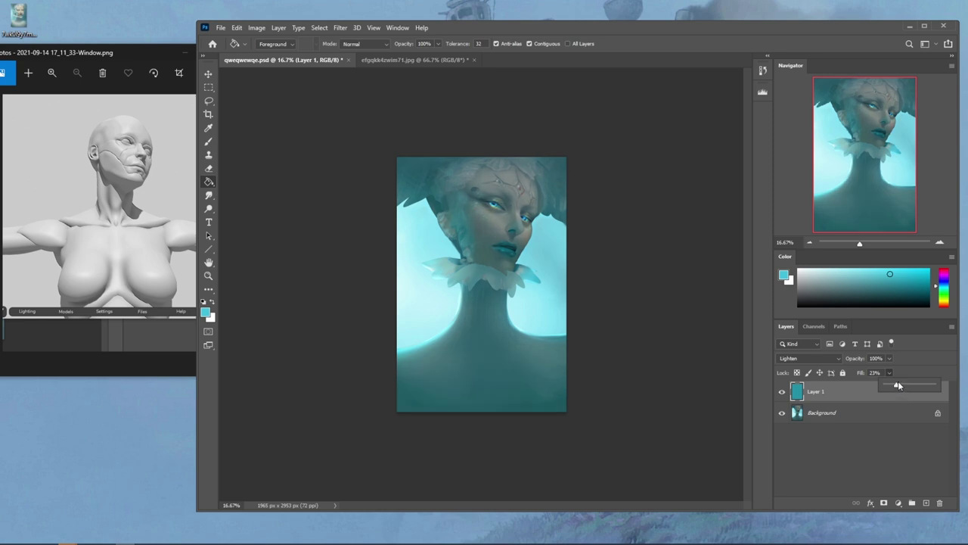
pyautogui.click(902, 382)
pyautogui.moveTo(901, 382); pyautogui.dragTo(917, 382)
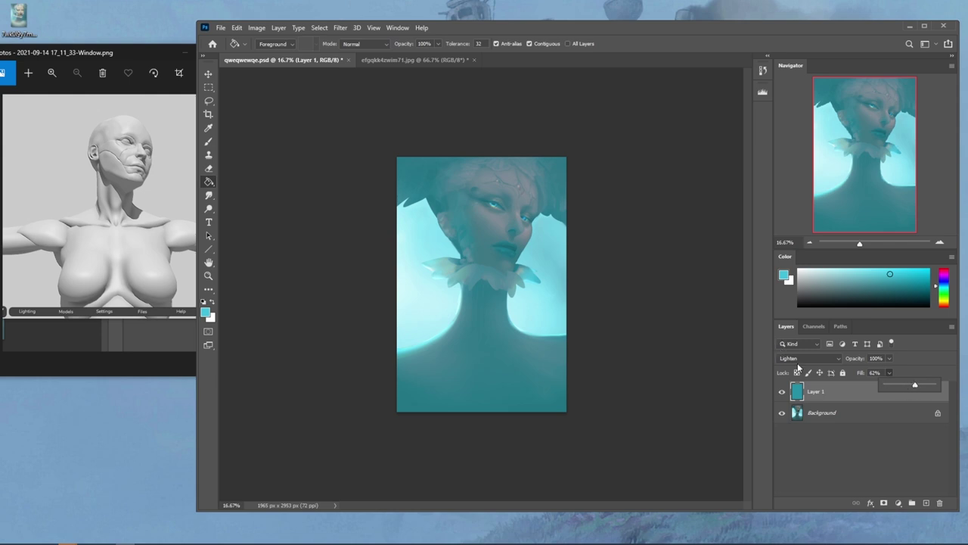
# Readjust Layer 1's lightness with Hue/Saturation and set its fill to 13%, comparing the painting with and without it
pyautogui.hotkey('ctrl', 'u')
pyautogui.moveTo(804, 392); pyautogui.dragTo(800, 391)
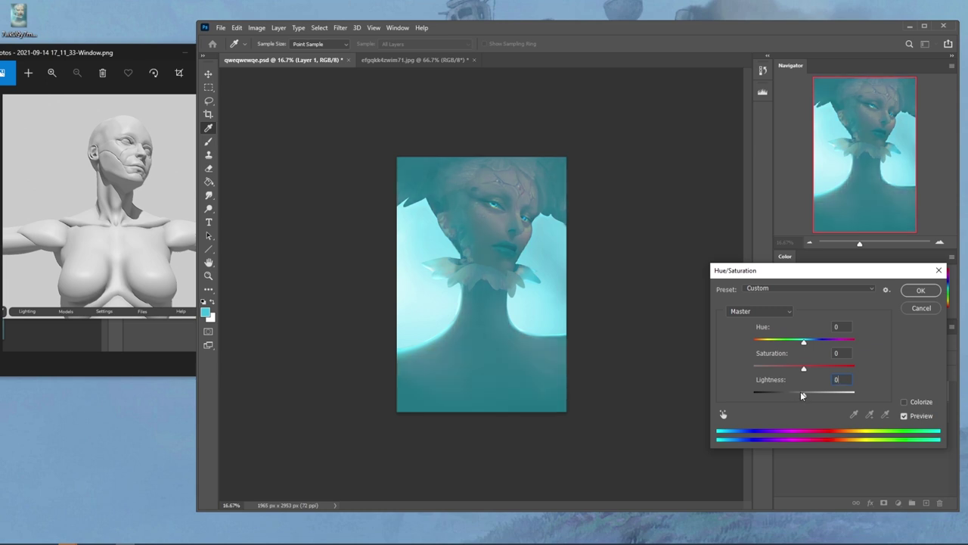
pyautogui.click(920, 290)
pyautogui.click(889, 374)
pyautogui.moveTo(890, 384); pyautogui.dragTo(861, 387)
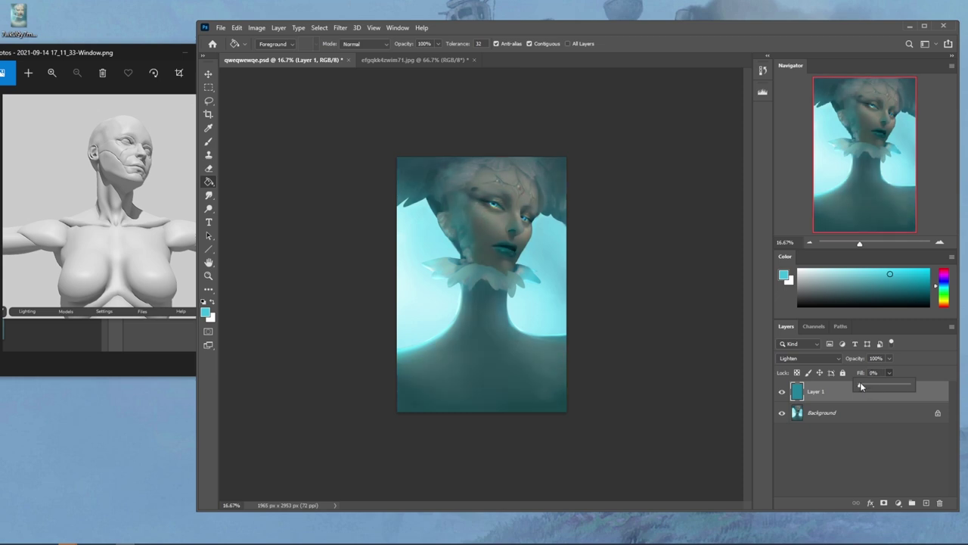
pyautogui.click(781, 392)
pyautogui.click(782, 392)
# Set Hue/Saturation on Layer 1 to saturation +61 and lightness +4, and bring its fill to 11%
pyautogui.hotkey('ctrl', 'u')
pyautogui.moveTo(805, 368); pyautogui.dragTo(806, 396)
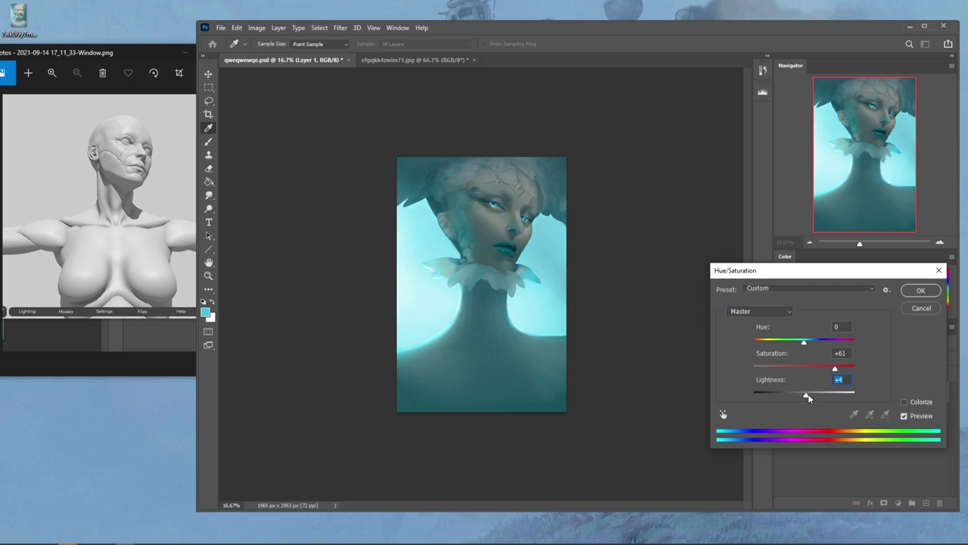
pyautogui.click(920, 291)
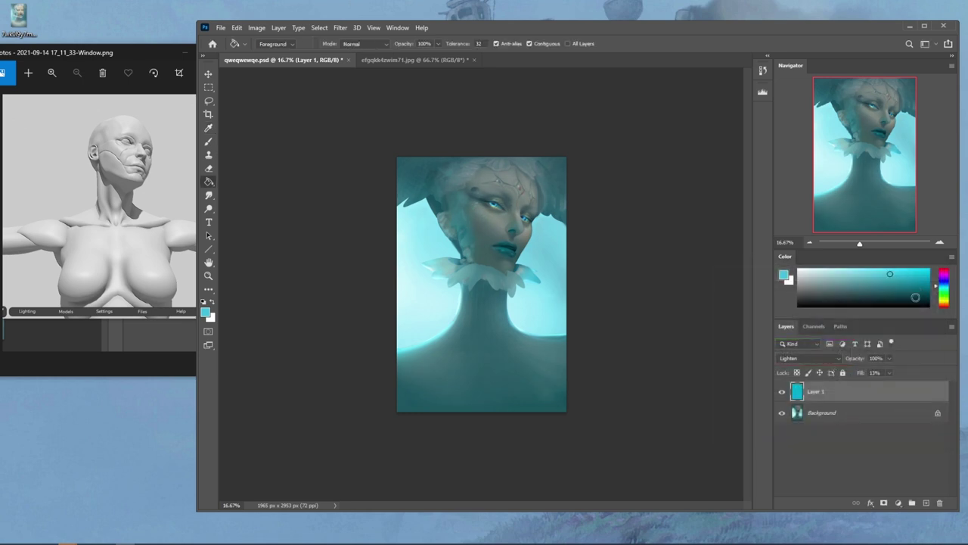
pyautogui.click(889, 373)
pyautogui.moveTo(890, 386); pyautogui.dragTo(888, 387)
# Toggle Layer 1's visibility to compare the painting with and without the cyan haze
pyautogui.click(782, 391)
pyautogui.click(781, 392)
pyautogui.click(782, 391)
pyautogui.click(781, 391)
# Compare the originally opened image with the latest history state, return to the latest state, and hide Layer 1
pyautogui.click(924, 25)
pyautogui.click(799, 48)
pyautogui.moveTo(786, 397)
pyautogui.mouseDown()
pyautogui.moveTo(795, 311)
pyautogui.moveTo(787, 67)
pyautogui.mouseUp()
pyautogui.click(721, 65)
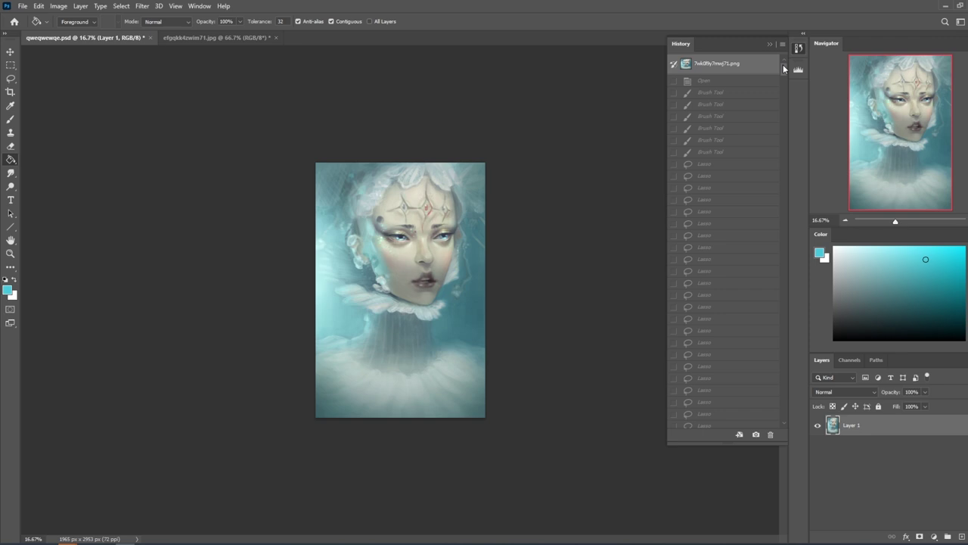
pyautogui.moveTo(784, 69); pyautogui.dragTo(804, 413)
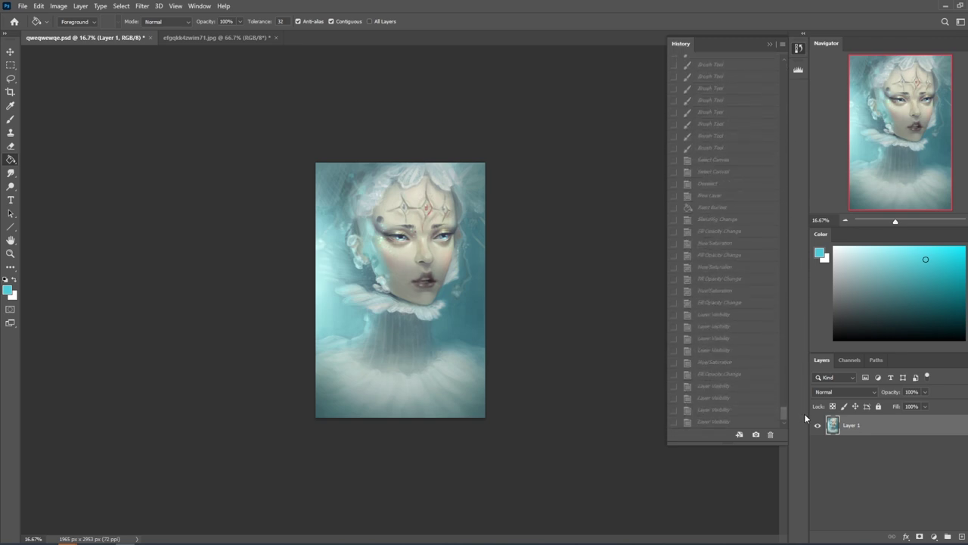
pyautogui.click(707, 422)
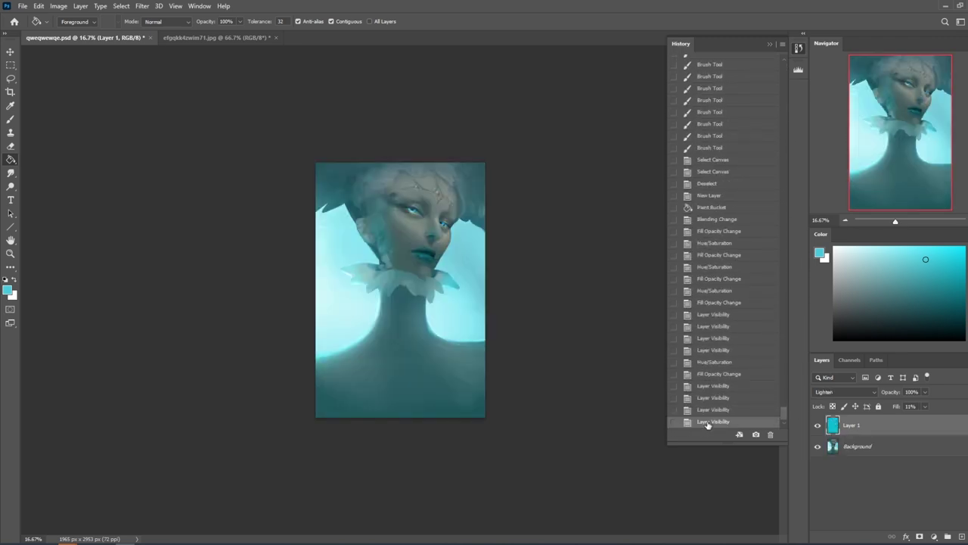
pyautogui.click(818, 426)
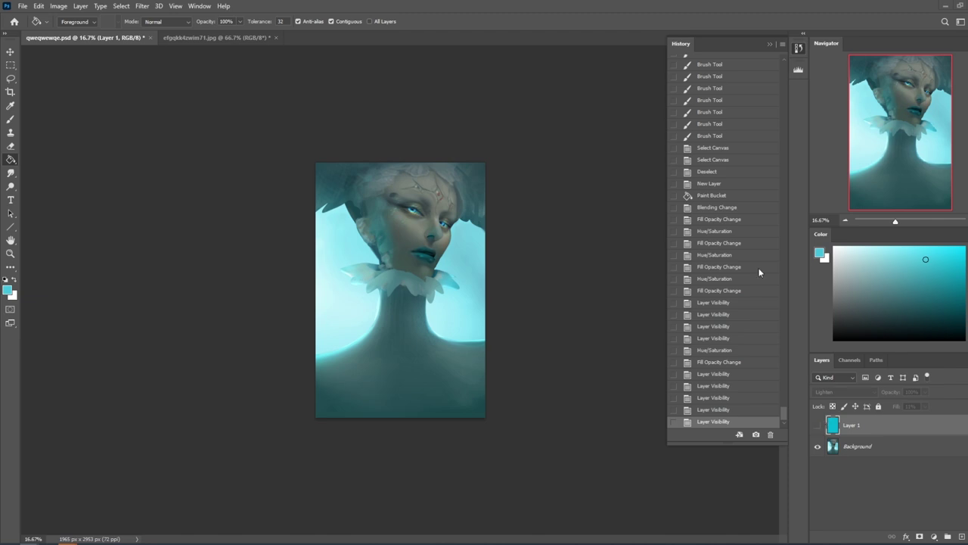
# Arrange the painting and 3D bust reference windows side by side, and open the original portrait image from the desktop beside them
pyautogui.moveTo(256, 6); pyautogui.dragTo(398, 42)
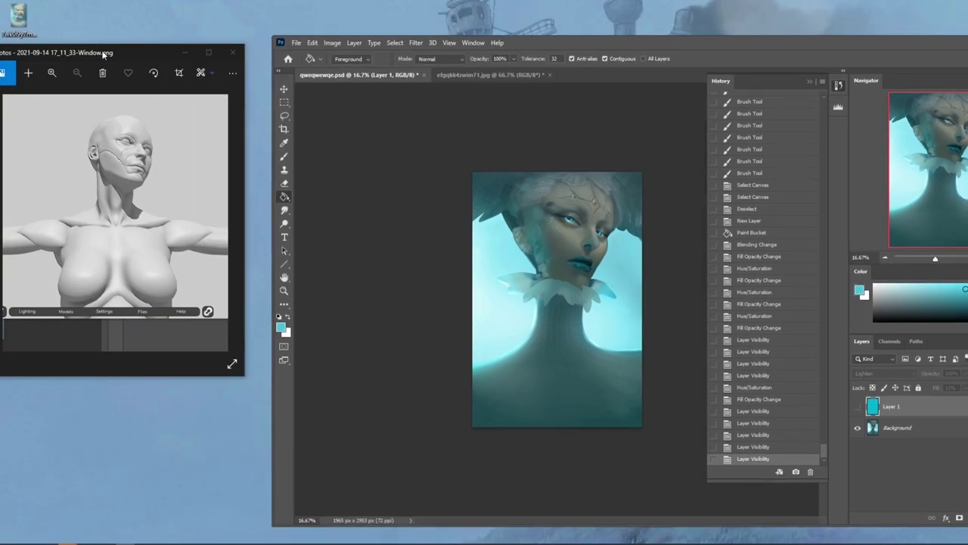
pyautogui.moveTo(98, 47); pyautogui.dragTo(145, 52)
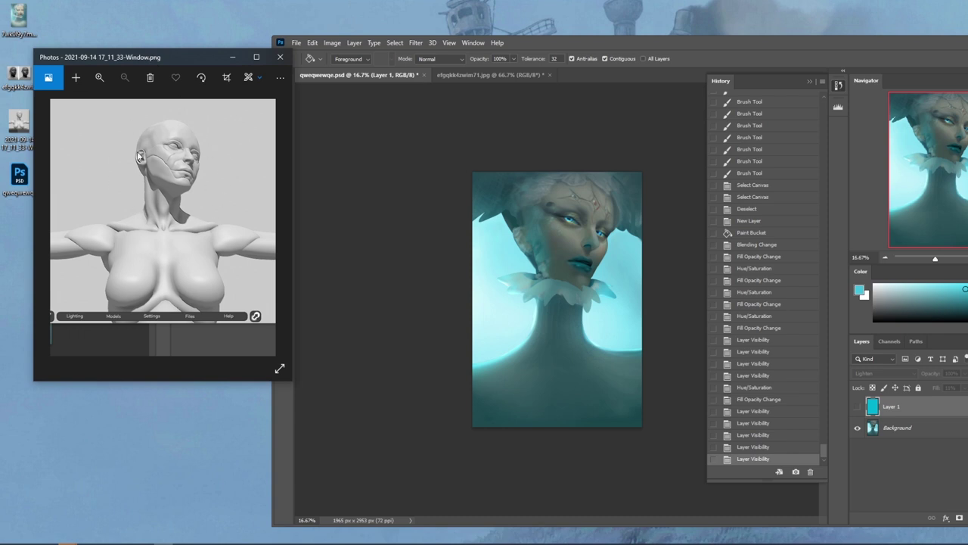
pyautogui.moveTo(190, 53); pyautogui.dragTo(162, 54)
pyautogui.doubleClick(18, 17)
pyautogui.moveTo(182, 78); pyautogui.dragTo(270, 118)
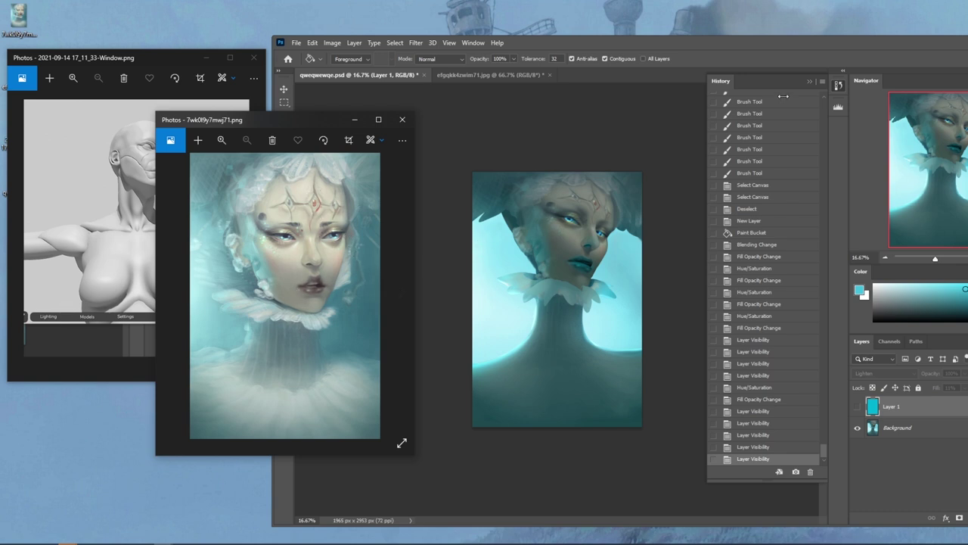
pyautogui.click(808, 79)
pyautogui.click(808, 79)
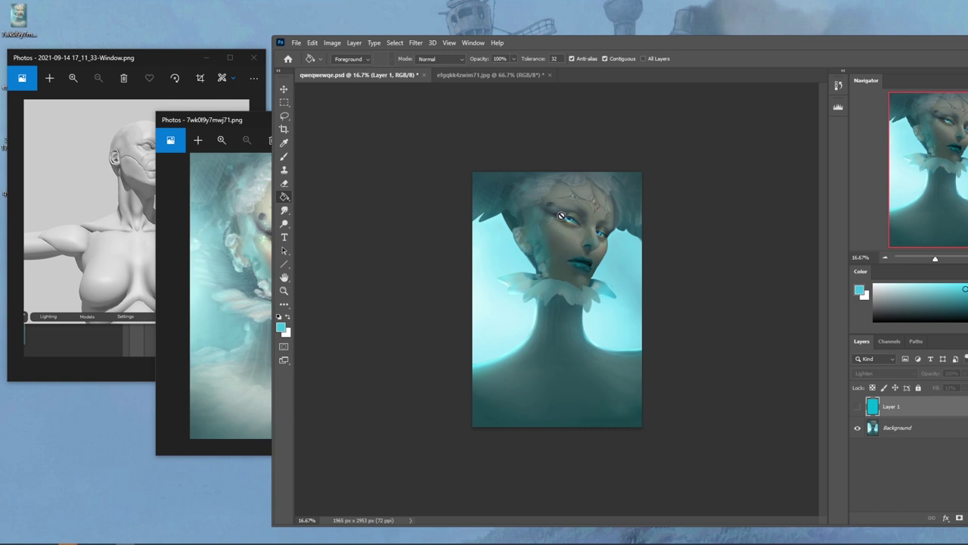
# Reshape the eye and brow area of the Background layer's face with Liquify, using a brush size of 250
pyautogui.click(894, 431)
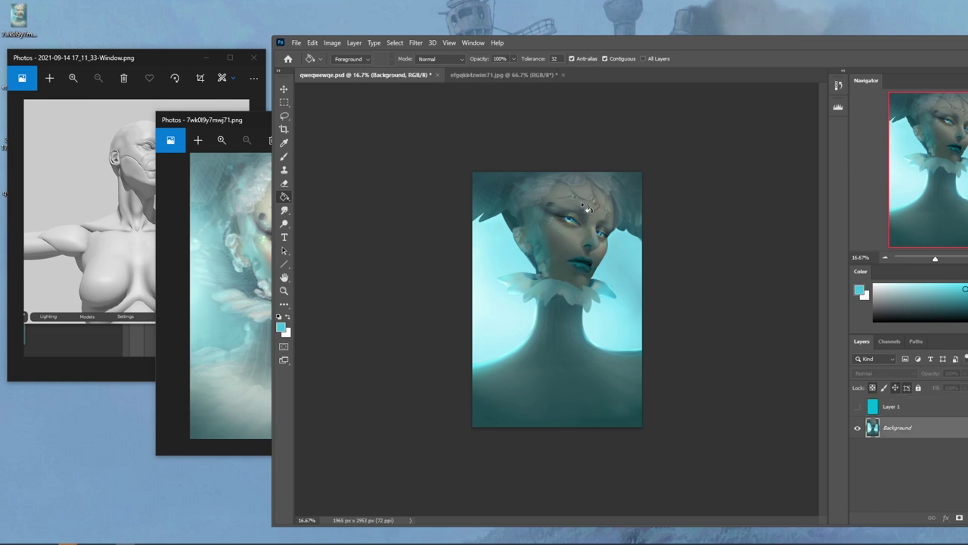
pyautogui.click(416, 43)
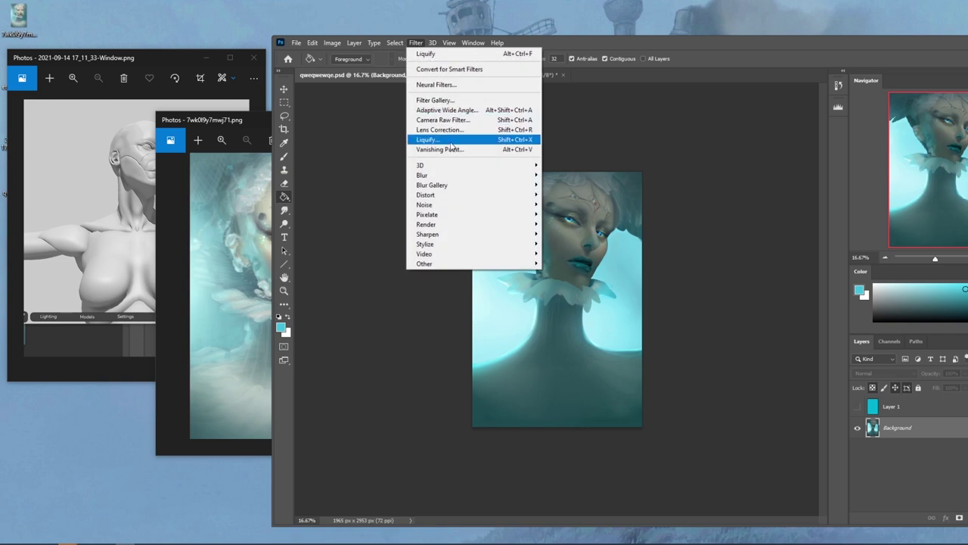
pyautogui.click(513, 142)
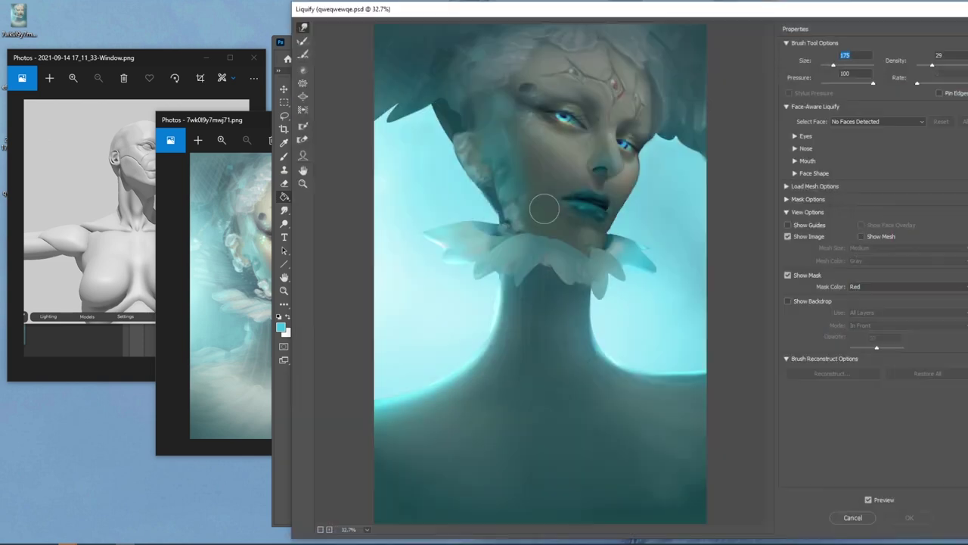
pyautogui.press(']')
pyautogui.press(']')
pyautogui.press(']')
pyautogui.press(']')
pyautogui.press(']')
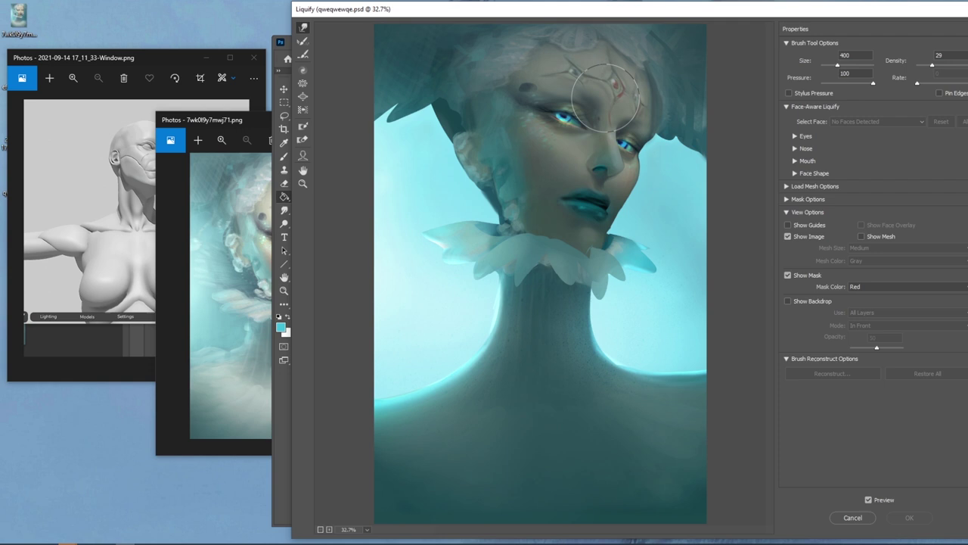
pyautogui.press('[')
pyautogui.press('[')
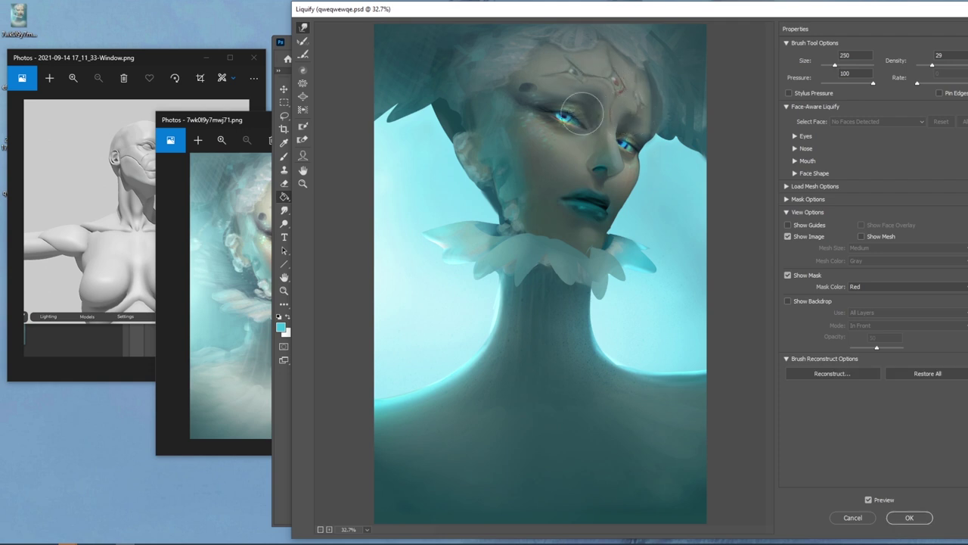
pyautogui.click(910, 519)
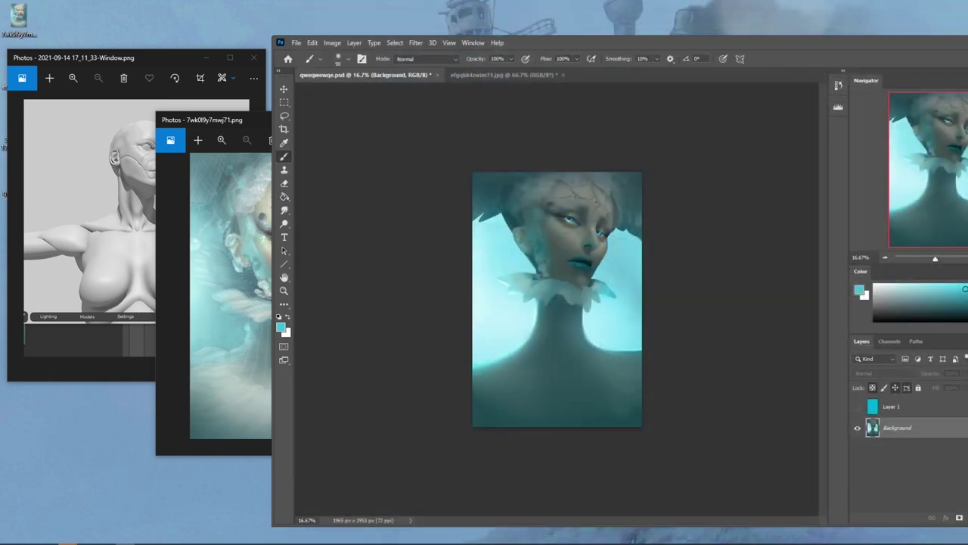
# Sample colours around the eyes and paint over both eyes with glowing cyan using a 150 px brush
pyautogui.keyDown('alt'); pyautogui.click(575, 217); pyautogui.keyUp('alt')
pyautogui.press(']')
pyautogui.press(']')
pyautogui.press(']')
pyautogui.press(']')
pyautogui.press(']')
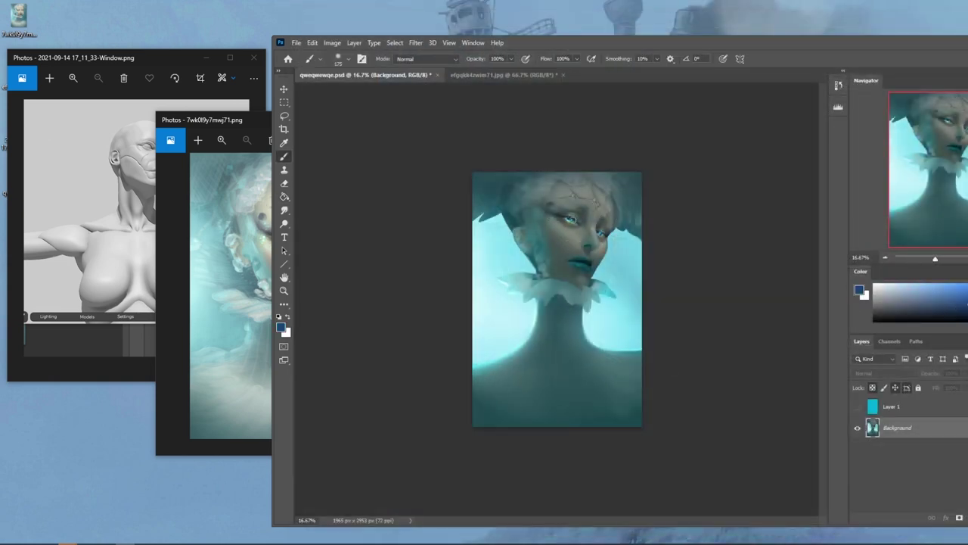
pyautogui.press('[')
pyautogui.press('[')
pyautogui.click(512, 59)
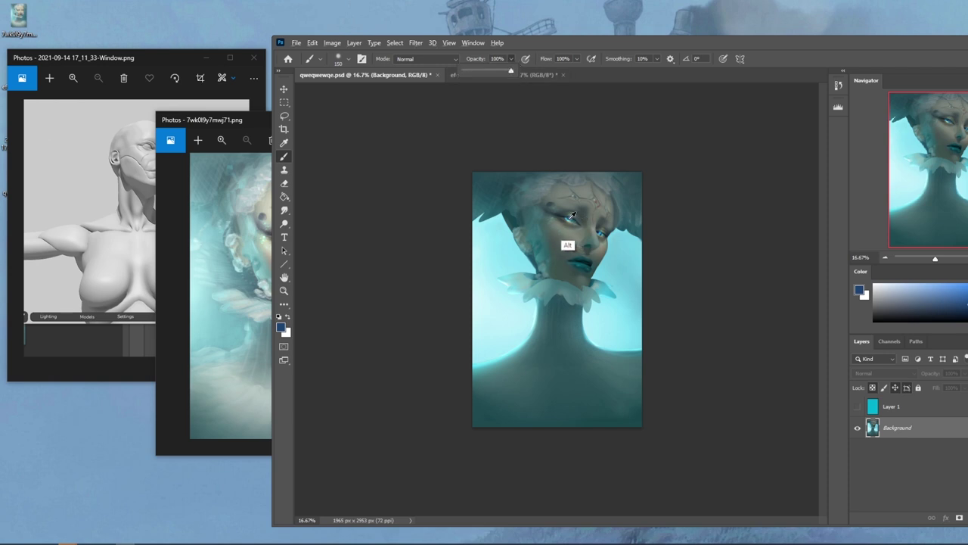
pyautogui.keyDown('alt'); pyautogui.click(569, 247); pyautogui.keyUp('alt')
pyautogui.moveTo(572, 221); pyautogui.dragTo(567, 220)
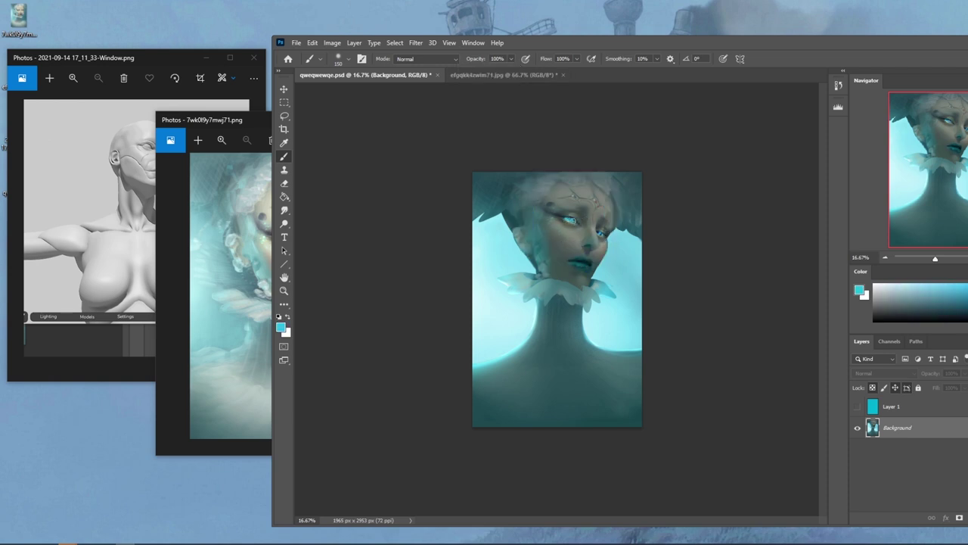
pyautogui.keyDown('alt'); pyautogui.click(604, 237); pyautogui.keyUp('alt')
pyautogui.click(599, 233)
# Enlarge and reshape both glowing eyes with Liquify, using brush sizes 200 and 125
pyautogui.click(415, 42)
pyautogui.click(438, 140)
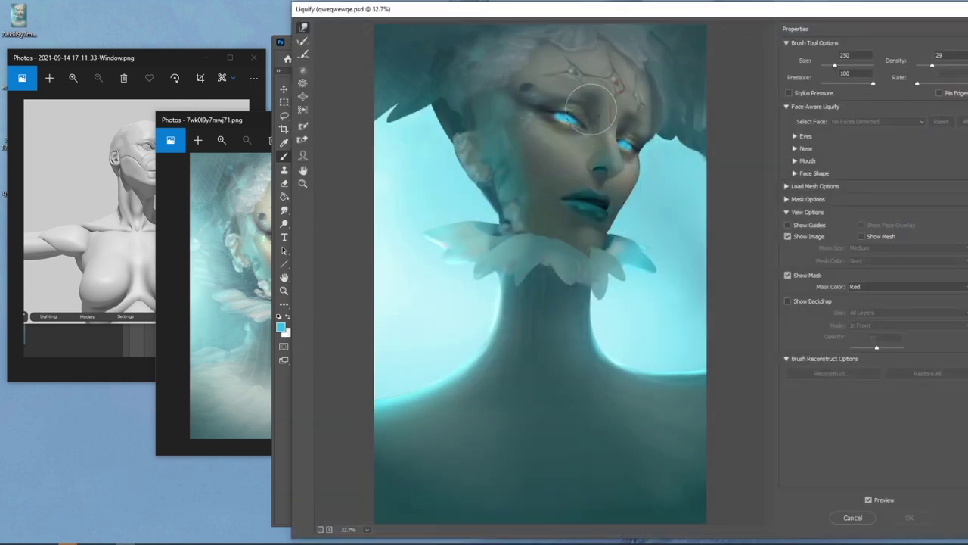
pyautogui.press('[')
pyautogui.click(576, 115)
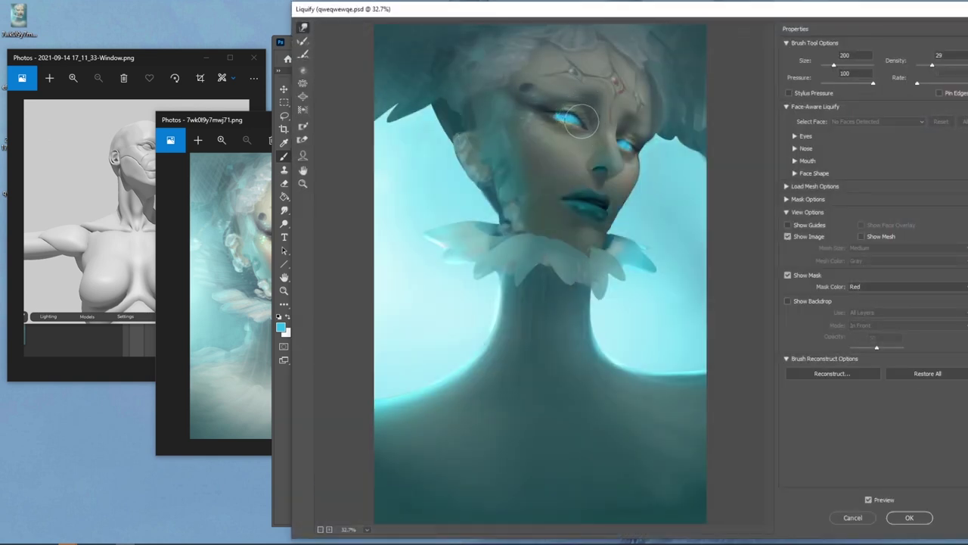
pyautogui.moveTo(577, 116); pyautogui.dragTo(559, 111)
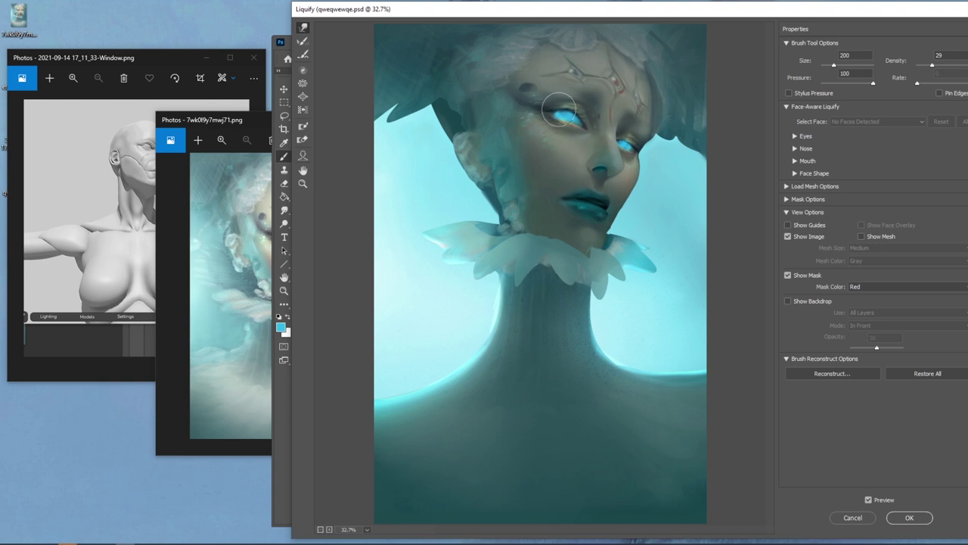
pyautogui.press('[')
pyautogui.press('[')
pyautogui.press('[')
pyautogui.moveTo(624, 141); pyautogui.dragTo(630, 144)
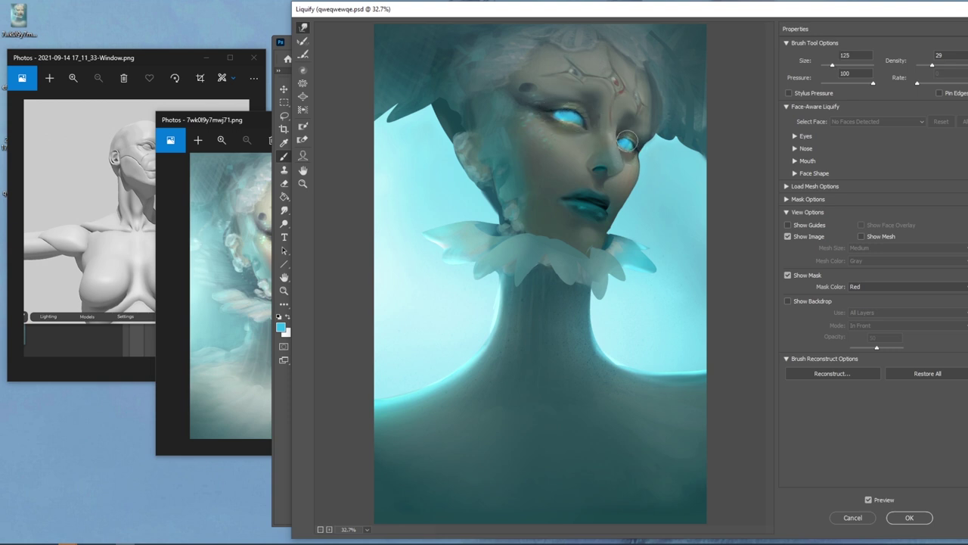
pyautogui.press(']')
pyautogui.click(909, 517)
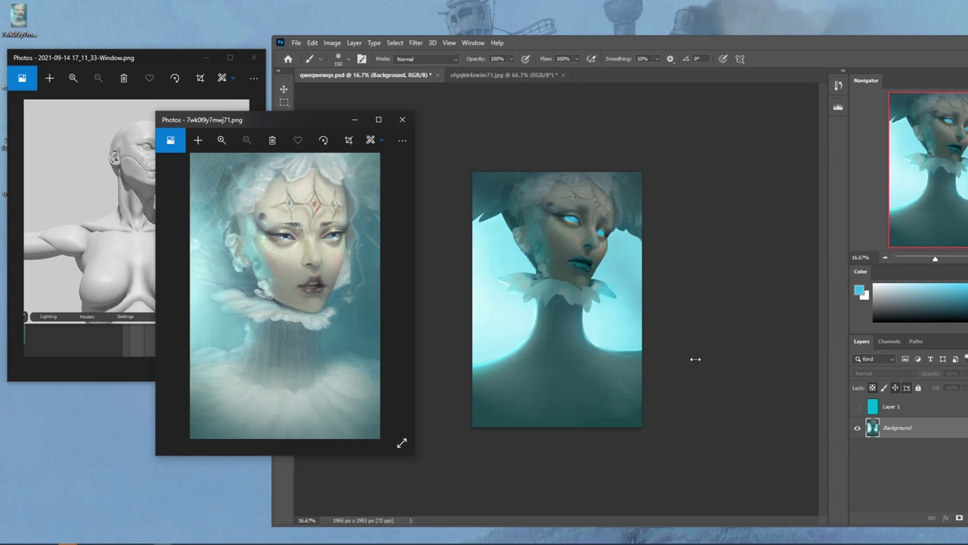
# Show Layer 1 and make it the active layer
pyautogui.click(848, 409)
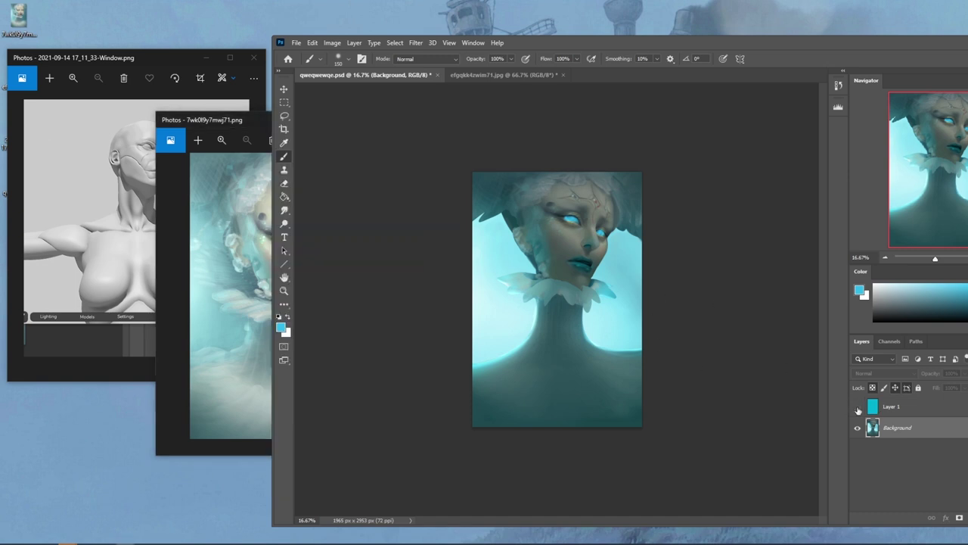
pyautogui.click(857, 407)
pyautogui.click(903, 409)
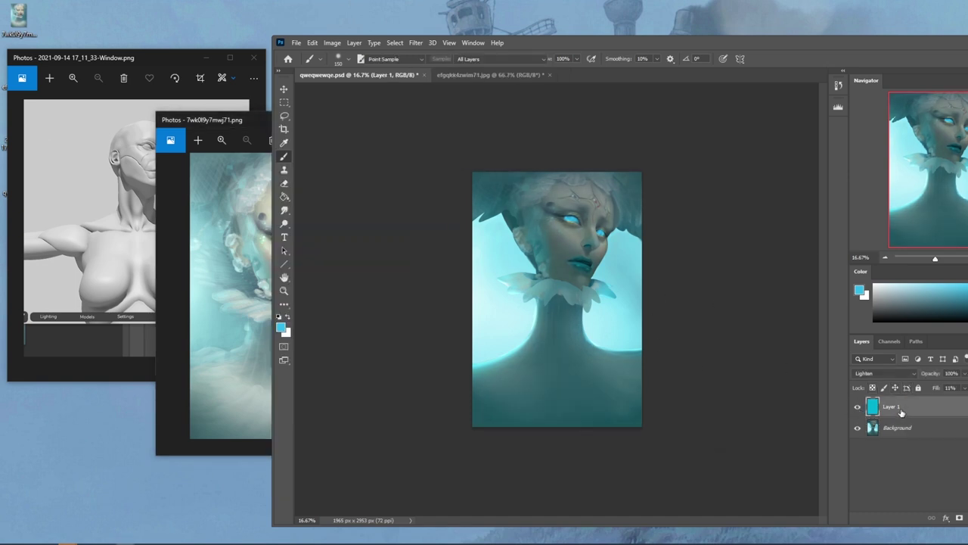
pyautogui.hotkey('ctrl', 'u')
pyautogui.moveTo(804, 392); pyautogui.dragTo(811, 395)
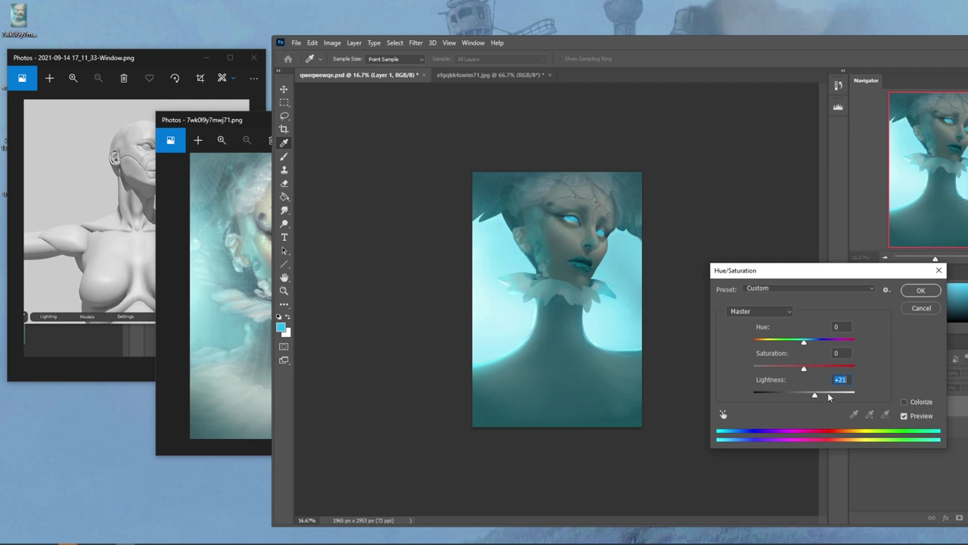
pyautogui.click(920, 308)
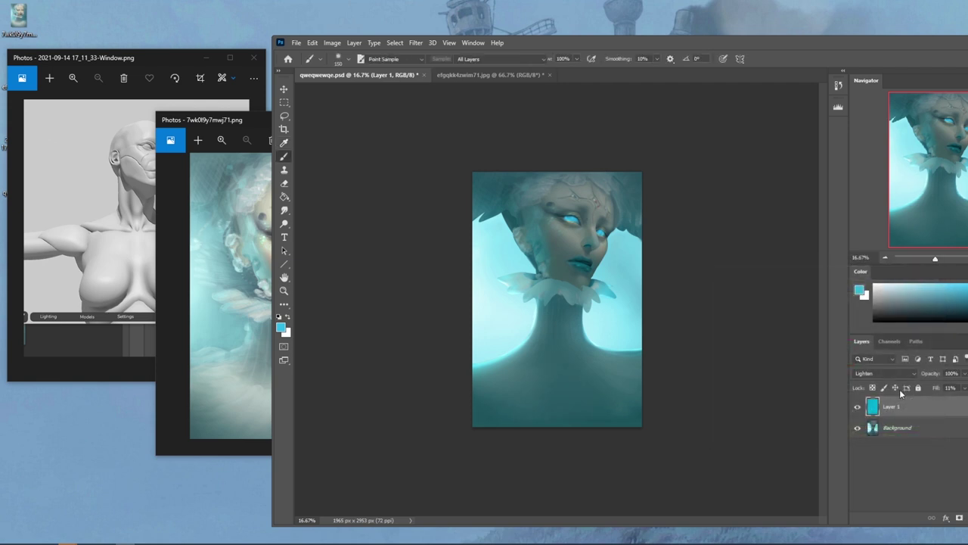
# Set Layer 1's lightness to +67 with Hue/Saturation and its fill to 20%
pyautogui.hotkey('ctrl', 'u')
pyautogui.moveTo(804, 394); pyautogui.dragTo(838, 397)
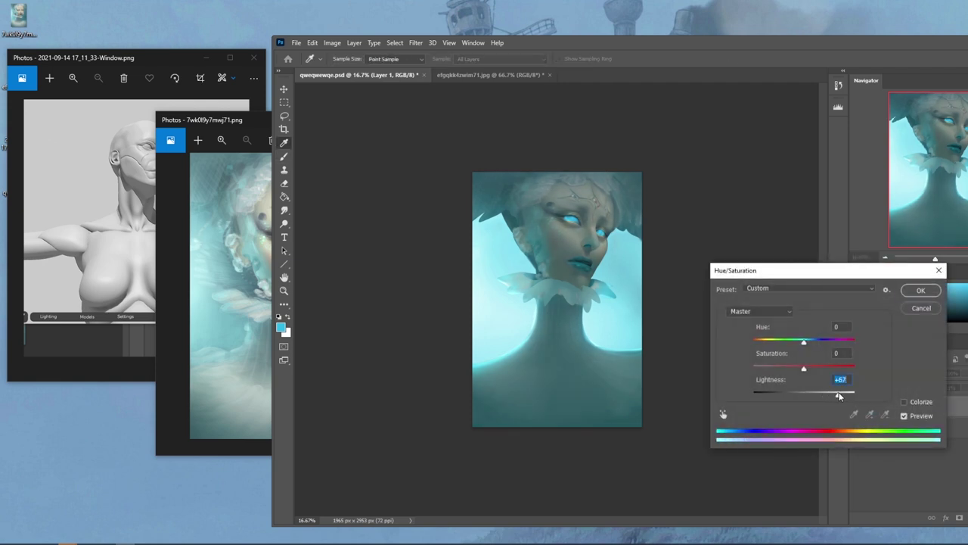
pyautogui.click(921, 290)
pyautogui.moveTo(915, 45); pyautogui.dragTo(857, 46)
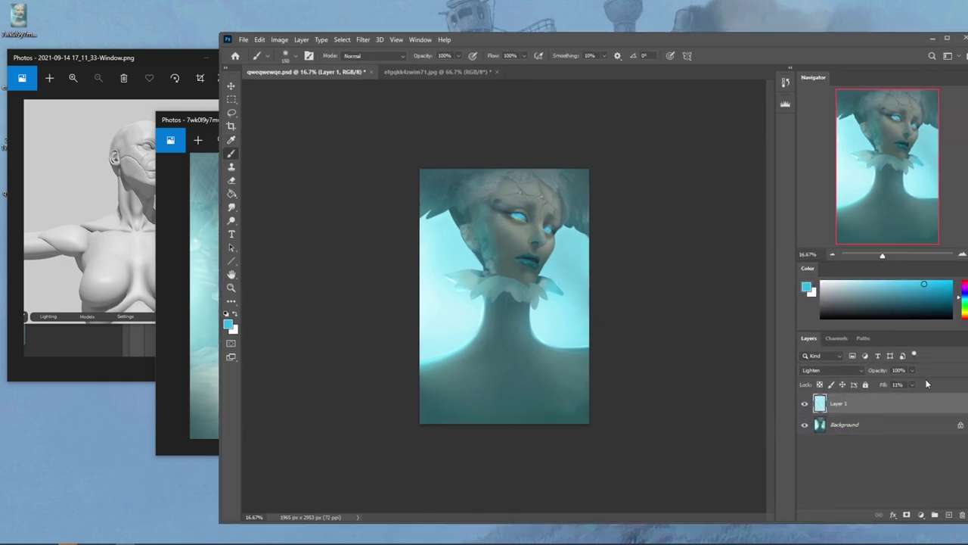
pyautogui.click(912, 384)
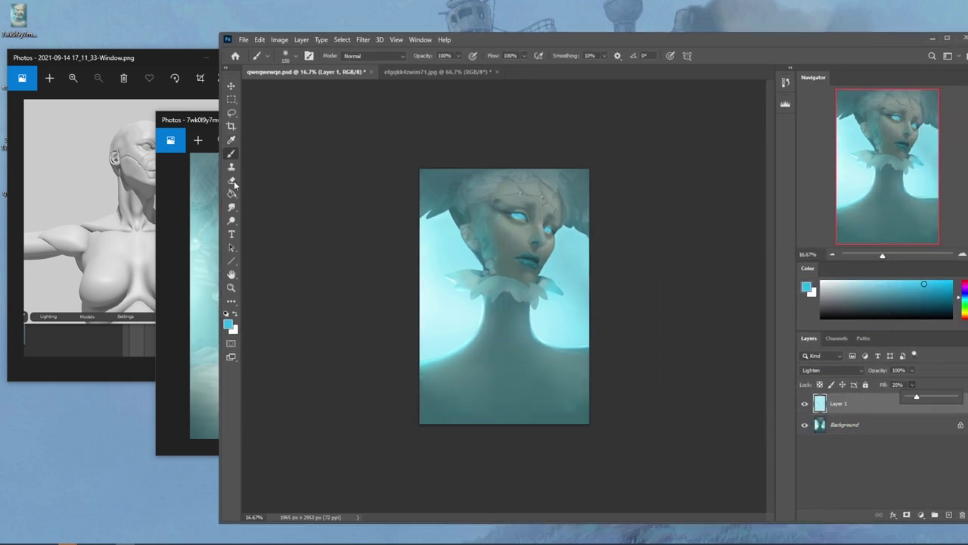
# Revert the painting to the history state just before the first eye Liquify and select the Background layer
pyautogui.click(214, 143)
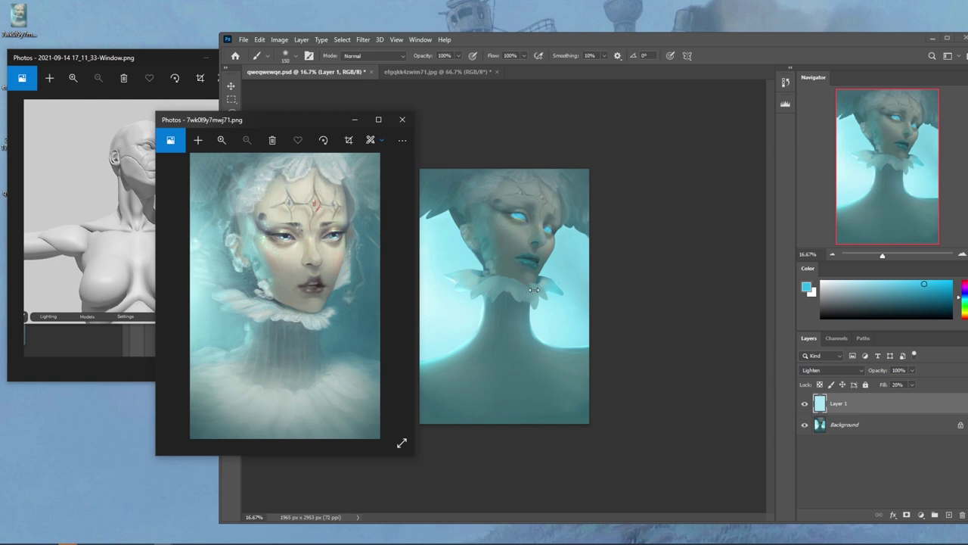
pyautogui.click(789, 85)
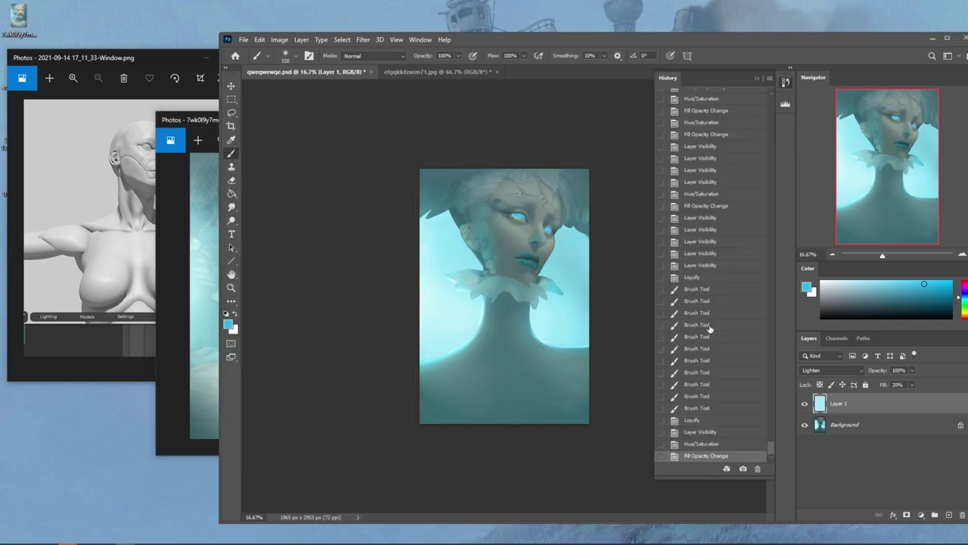
pyautogui.click(700, 421)
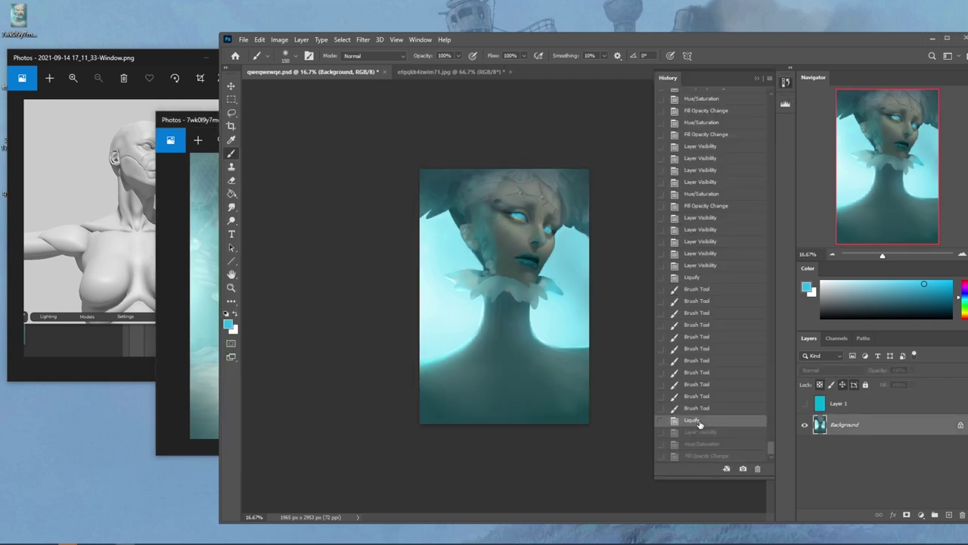
pyautogui.click(693, 268)
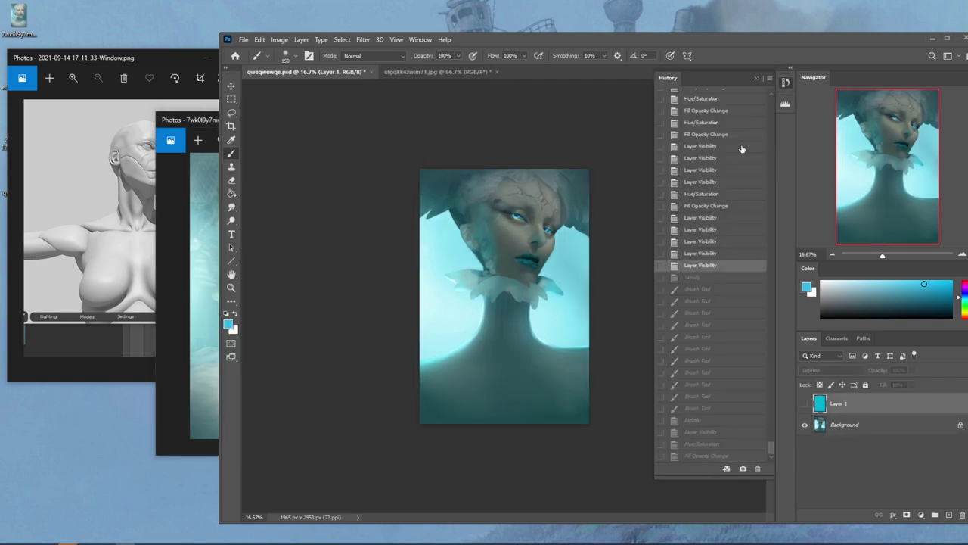
pyautogui.click(755, 79)
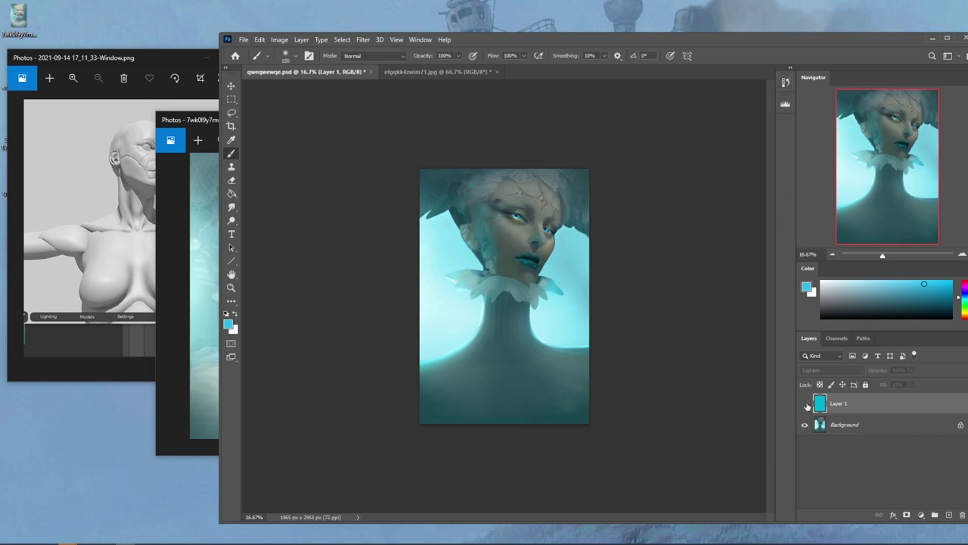
pyautogui.click(855, 428)
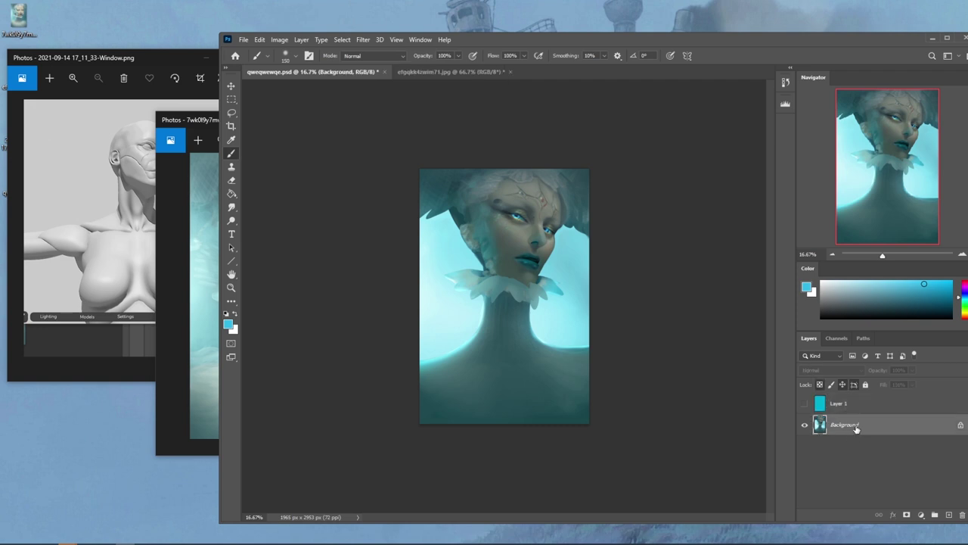
pyautogui.press('l')
pyautogui.moveTo(484, 316)
pyautogui.mouseDown()
pyautogui.moveTo(406, 390)
pyautogui.moveTo(499, 471)
pyautogui.moveTo(668, 425)
pyautogui.moveTo(613, 345)
pyautogui.moveTo(546, 342)
pyautogui.moveTo(533, 327)
pyautogui.moveTo(532, 292)
pyautogui.moveTo(498, 280)
pyautogui.moveTo(479, 328)
pyautogui.mouseUp()
pyautogui.press('alt')
pyautogui.moveTo(533, 294); pyautogui.dragTo(566, 333)
pyautogui.hotkey('ctrl', 'd')
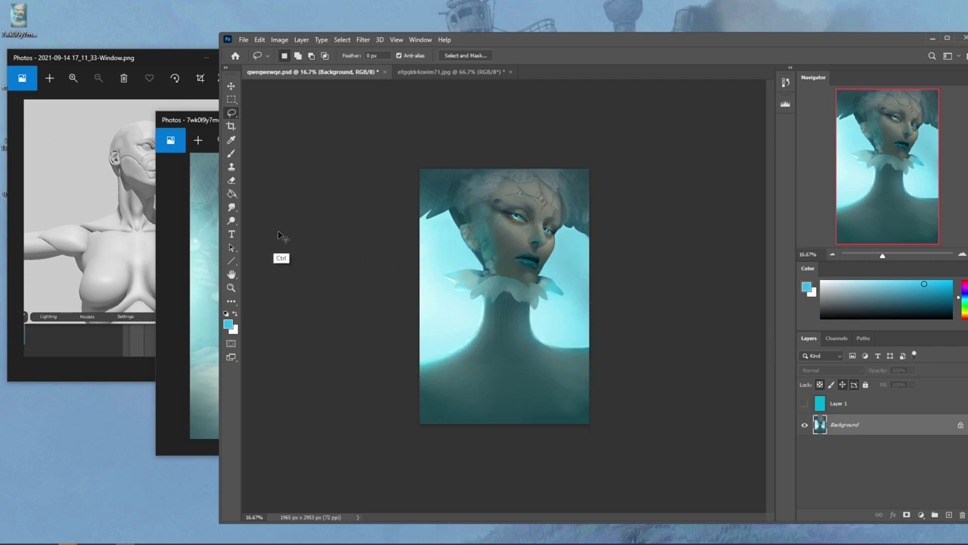
# Activate the Burn tool with its range set to Shadows and enlarge its brush to 5000 px
pyautogui.click(232, 221)
pyautogui.moveTo(254, 232); pyautogui.dragTo(254, 232)
pyautogui.click(367, 55)
pyautogui.click(363, 64)
pyautogui.press(']')
pyautogui.press(']')
pyautogui.press(']')
pyautogui.press(']')
pyautogui.press(']')
pyautogui.press(']')
pyautogui.press(']')
pyautogui.press(']')
pyautogui.press(']')
pyautogui.press(']')
pyautogui.press(']')
pyautogui.press(']')
pyautogui.press(']')
pyautogui.press(']')
pyautogui.press(']')
pyautogui.press(']')
pyautogui.press(']')
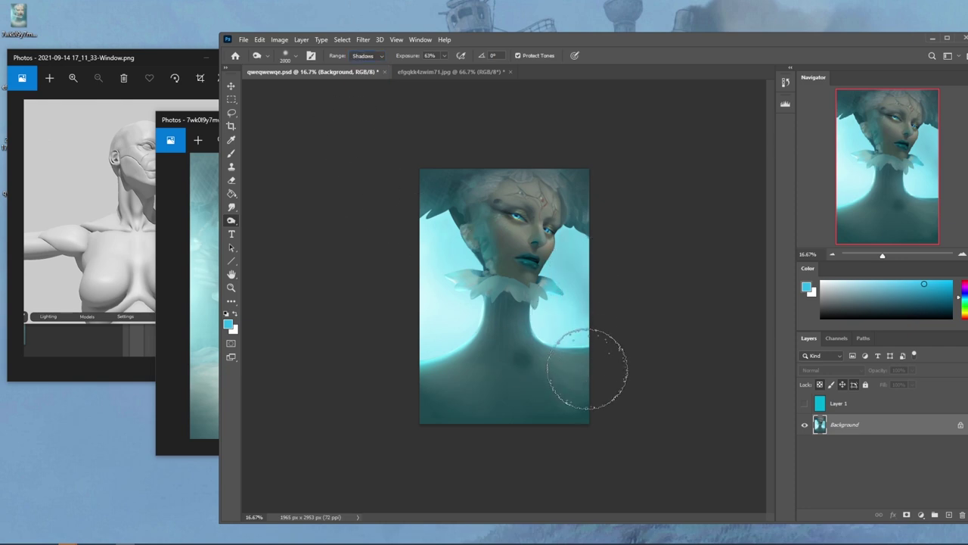
pyautogui.press(']')
pyautogui.press(']')
pyautogui.press(']')
pyautogui.press(']')
pyautogui.press(']')
pyautogui.press(']')
pyautogui.press(']')
pyautogui.press(']')
pyautogui.press(']')
pyautogui.press(']')
pyautogui.press(']')
pyautogui.press(']')
pyautogui.press(']')
pyautogui.press(']')
pyautogui.press(']')
# Try darkening the figure's shoulders and neck with the Burn tool at 26% exposure, and undo the strokes
pyautogui.moveTo(444, 55); pyautogui.dragTo(428, 70)
pyautogui.moveTo(628, 355)
pyautogui.mouseDown()
pyautogui.moveTo(405, 389)
pyautogui.moveTo(582, 249)
pyautogui.moveTo(627, 336)
pyautogui.moveTo(330, 372)
pyautogui.mouseUp()
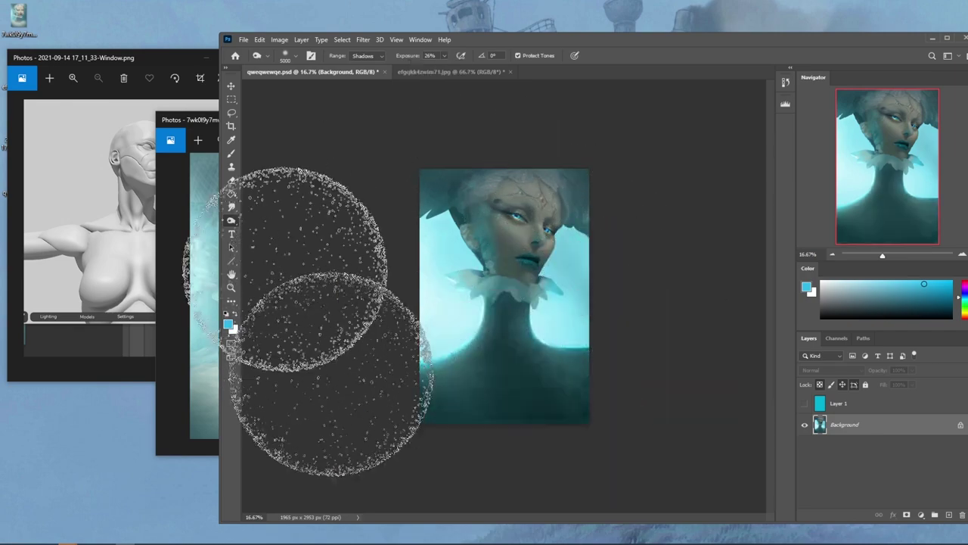
pyautogui.hotkey('ctrl', 'z')
pyautogui.moveTo(630, 345); pyautogui.dragTo(268, 318)
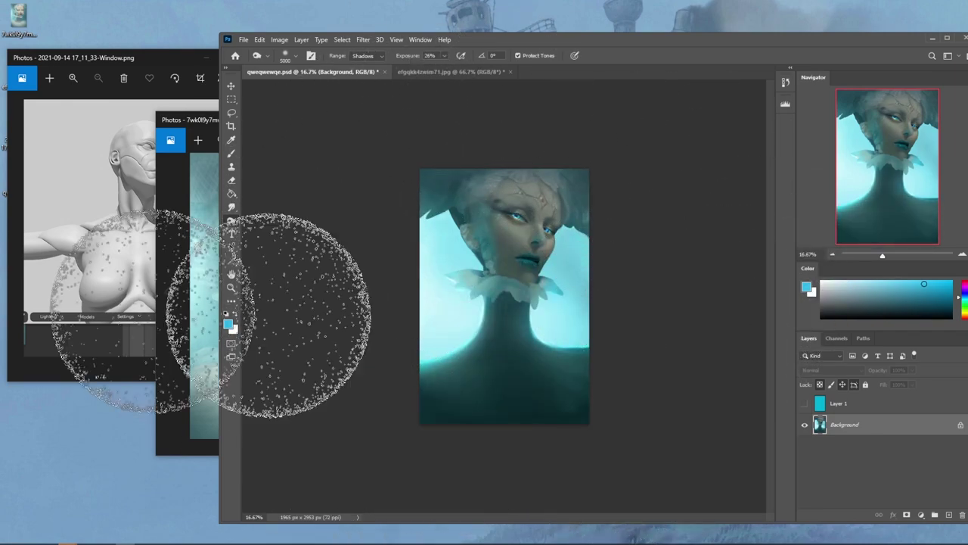
pyautogui.hotkey('ctrl', 'z')
pyautogui.hotkey('ctrl', 'z')
# Darken the shoulders and neck with the Burn tool, using the Midtones range and 42% exposure
pyautogui.click(365, 55)
pyautogui.click(369, 73)
pyautogui.click(444, 56)
pyautogui.moveTo(444, 66); pyautogui.dragTo(452, 67)
pyautogui.moveTo(434, 411); pyautogui.dragTo(446, 291)
pyautogui.press('e')
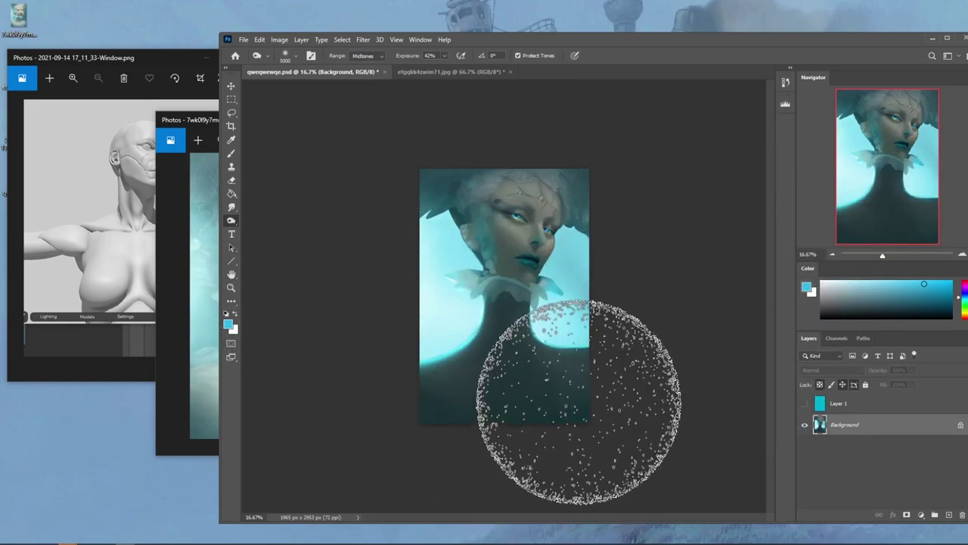
# Raise the saturation of the darkened neck and shoulders to +74 with Hue/Saturation, and return to the Burn tool
pyautogui.hotkey('ctrl', 'u')
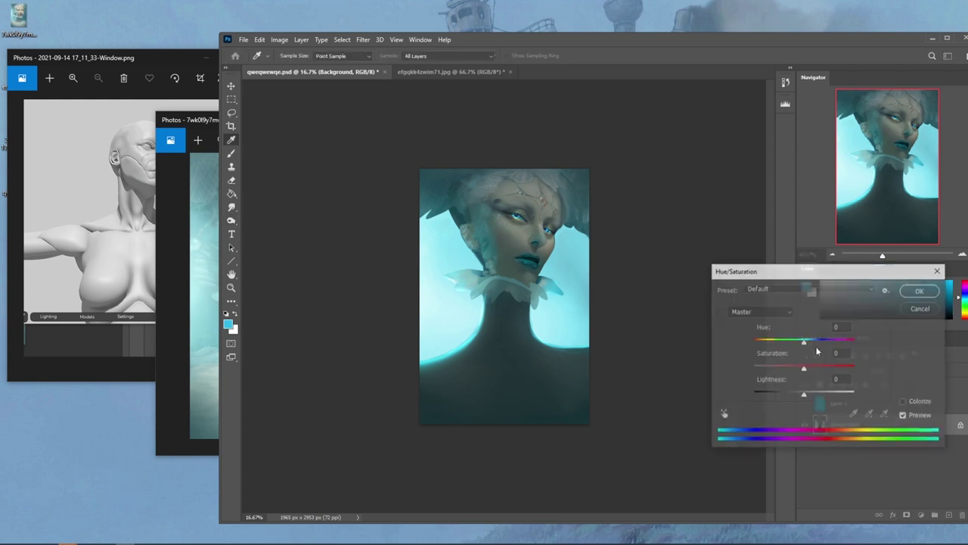
pyautogui.moveTo(817, 372); pyautogui.dragTo(845, 370)
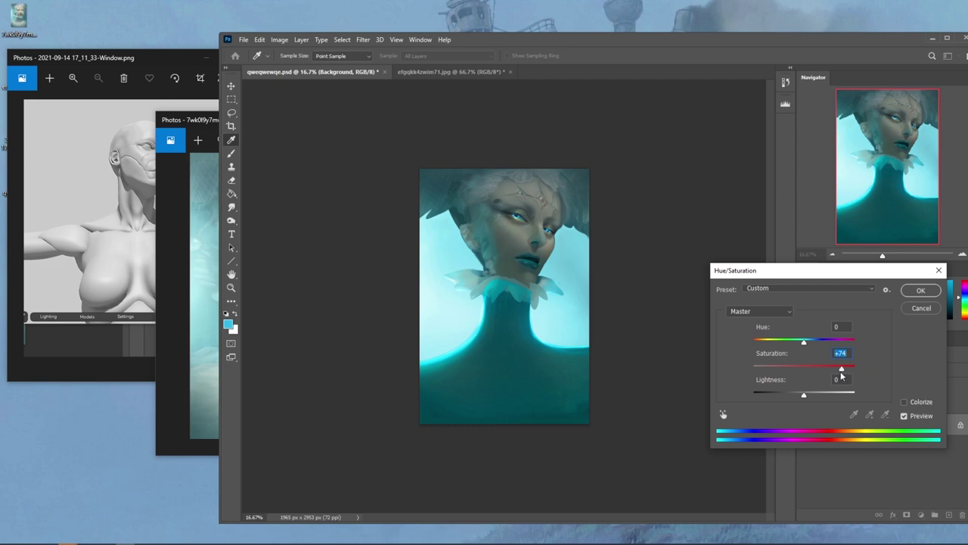
pyautogui.click(922, 291)
pyautogui.press('o')
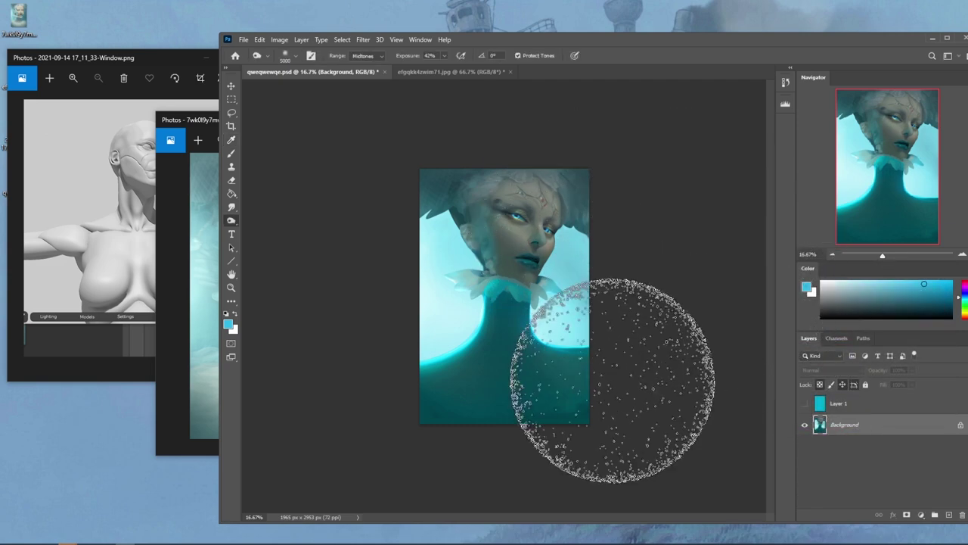
# Undo the saturation boost on the figure's neck and shoulders, and maximize the image editor window
pyautogui.press('v')
pyautogui.rightClick(513, 300)
pyautogui.click(530, 305)
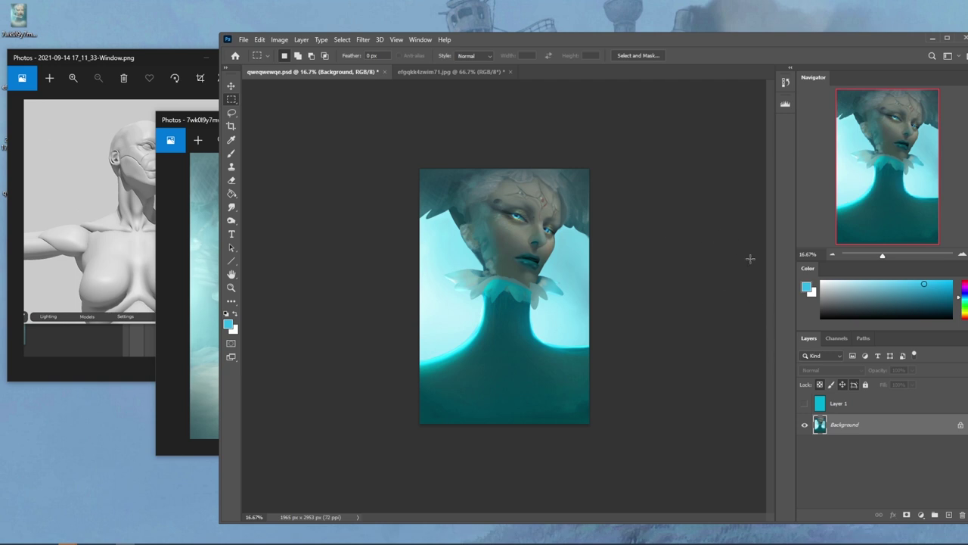
pyautogui.hotkey('ctrl', 'z')
pyautogui.hotkey('ctrl', 'shift', 'z')
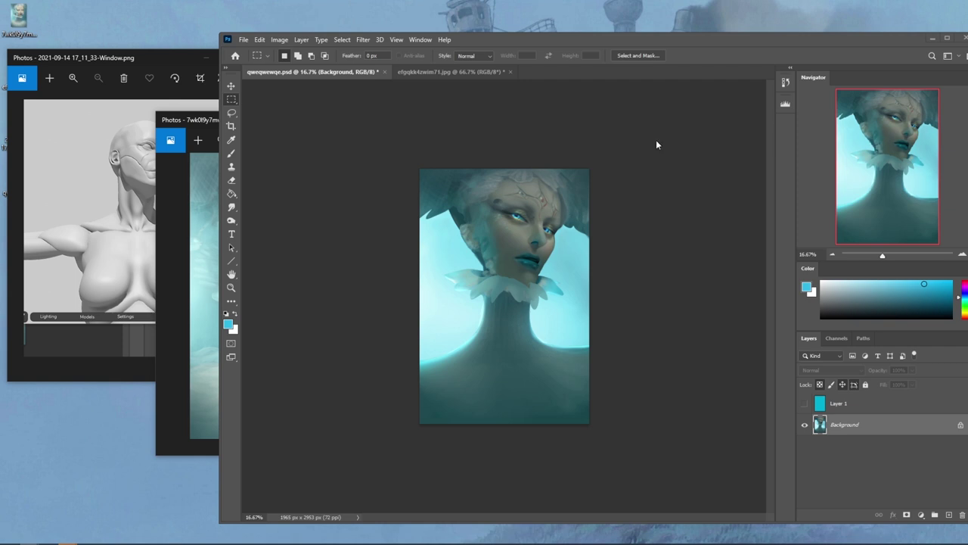
pyautogui.doubleClick(747, 37)
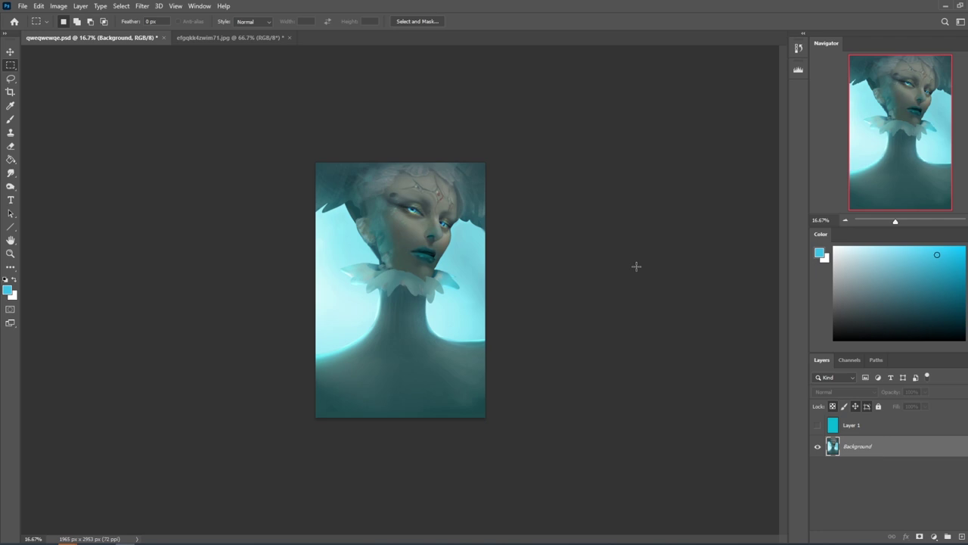
# Increase the painting's contrast with Levels, setting the input black point to 12 and the white point to 229
pyautogui.hotkey('ctrl', 'l')
pyautogui.moveTo(604, 262); pyautogui.dragTo(607, 261)
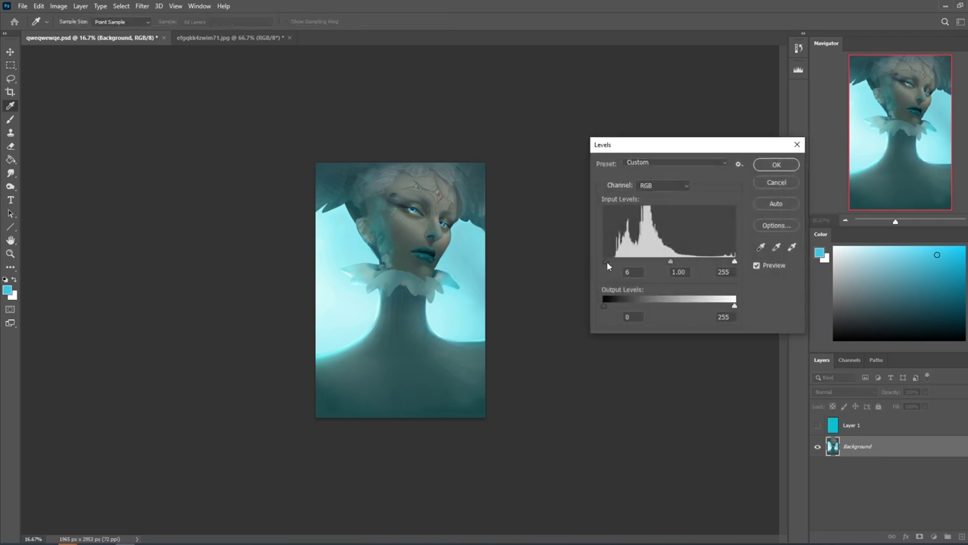
pyautogui.moveTo(736, 262); pyautogui.dragTo(721, 263)
pyautogui.moveTo(607, 261); pyautogui.dragTo(612, 265)
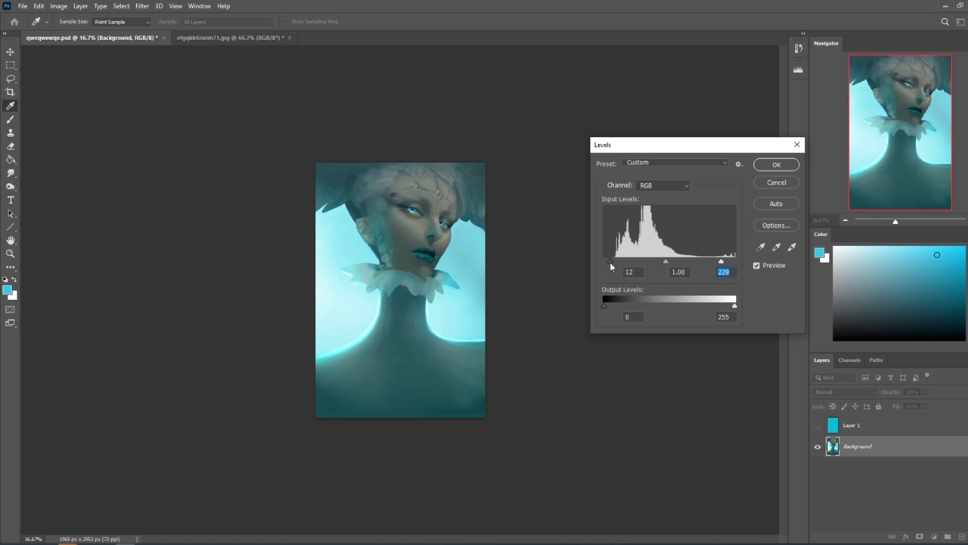
pyautogui.click(780, 164)
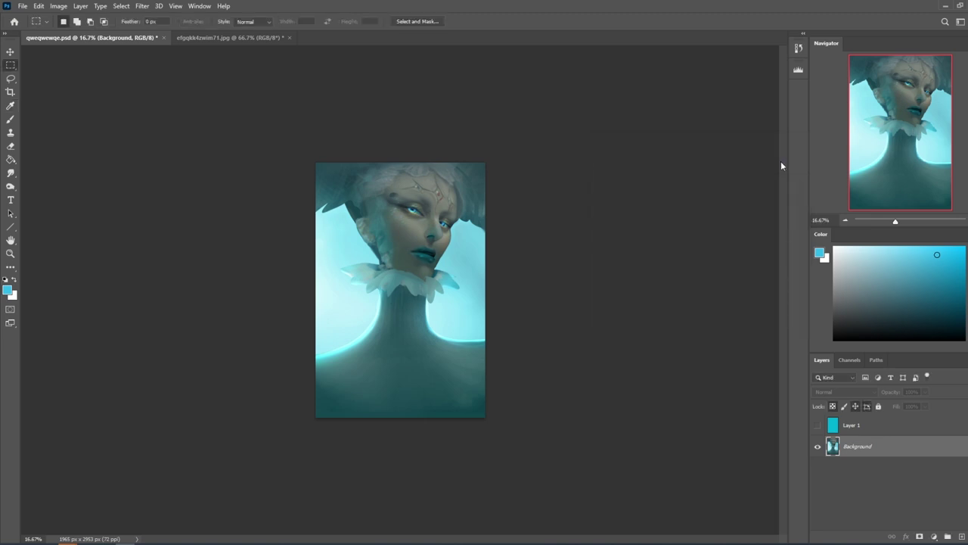
# Try painting a long pointed ear on a new layer inside a freehand selection, using colours sampled from the portrait, and deselect
pyautogui.press('l')
pyautogui.moveTo(372, 221)
pyautogui.mouseDown()
pyautogui.moveTo(321, 202)
pyautogui.moveTo(376, 244)
pyautogui.moveTo(372, 230)
pyautogui.moveTo(347, 226)
pyautogui.moveTo(377, 248)
pyautogui.moveTo(393, 222)
pyautogui.moveTo(366, 224)
pyautogui.moveTo(376, 224)
pyautogui.moveTo(339, 208)
pyautogui.moveTo(340, 190)
pyautogui.moveTo(328, 201)
pyautogui.moveTo(372, 227)
pyautogui.mouseUp()
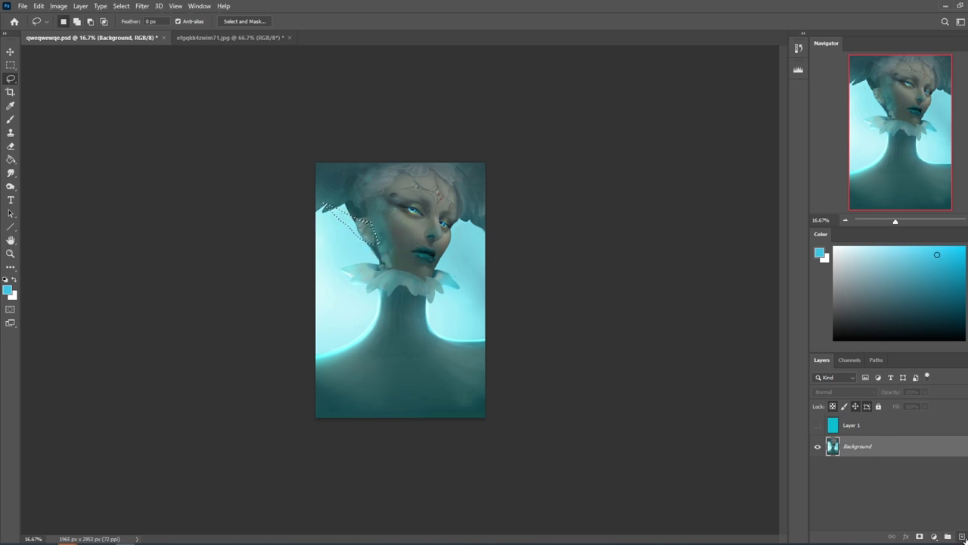
pyautogui.hotkey('ctrl', 'shift', 'alt', 'n')
pyautogui.press('b')
pyautogui.keyDown('alt'); pyautogui.click(364, 218); pyautogui.keyUp('alt')
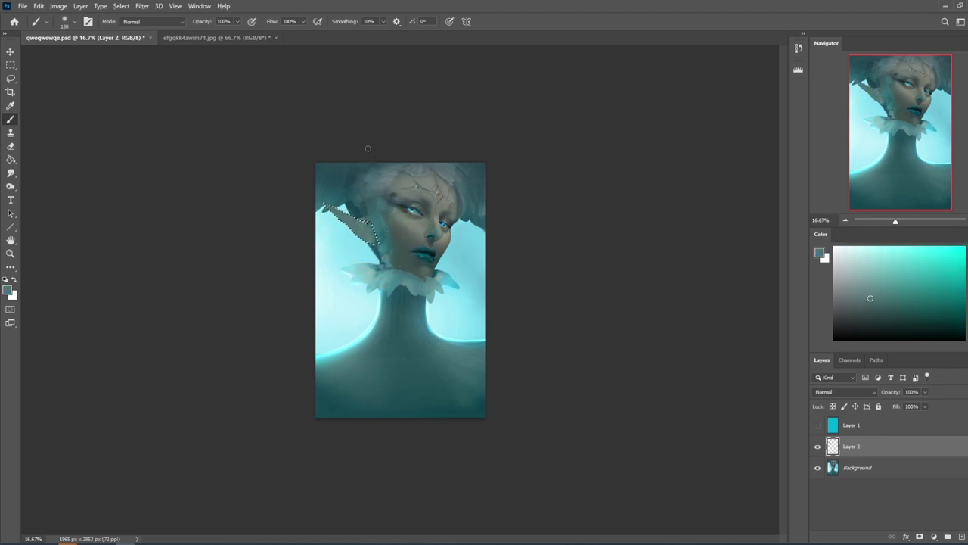
pyautogui.keyDown('alt'); pyautogui.click(356, 239); pyautogui.keyUp('alt')
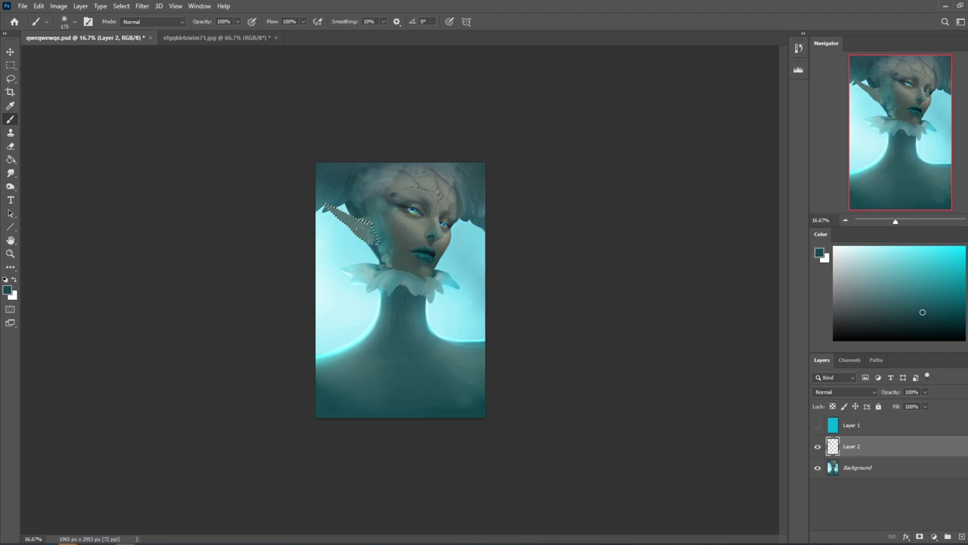
pyautogui.press(']')
pyautogui.press(']')
pyautogui.press(']')
pyautogui.press(']')
pyautogui.press(']')
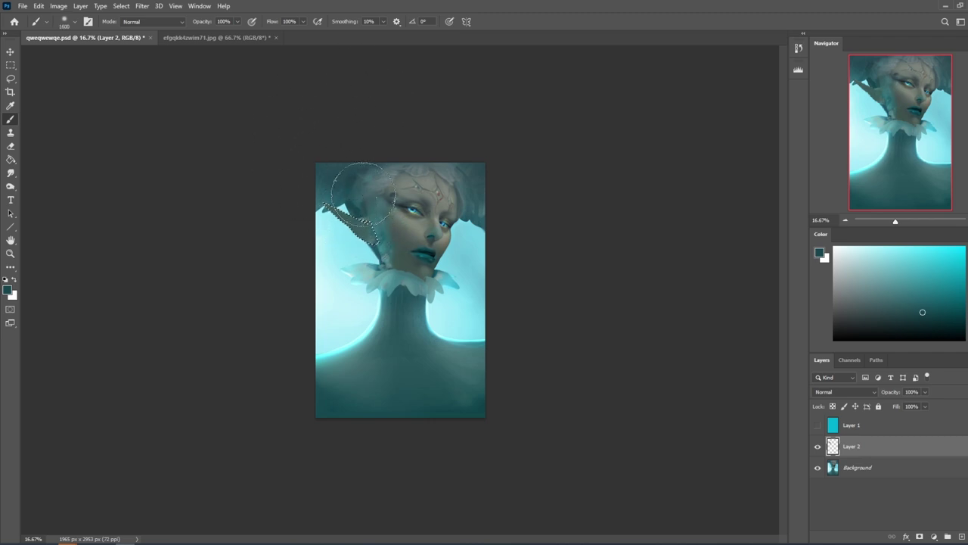
pyautogui.hotkey('ctrl', 'd')
# Try lightening the pointed ear with the Dodge tool, using the Highlights range, 13% exposure and a 500 px brush
pyautogui.moveTo(9, 187); pyautogui.dragTo(34, 189)
pyautogui.click(34, 189)
pyautogui.press(']')
pyautogui.press(']')
pyautogui.press(']')
pyautogui.press(']')
pyautogui.press(']')
pyautogui.press(']')
pyautogui.press(']')
pyautogui.press(']')
pyautogui.press(']')
pyautogui.press(']')
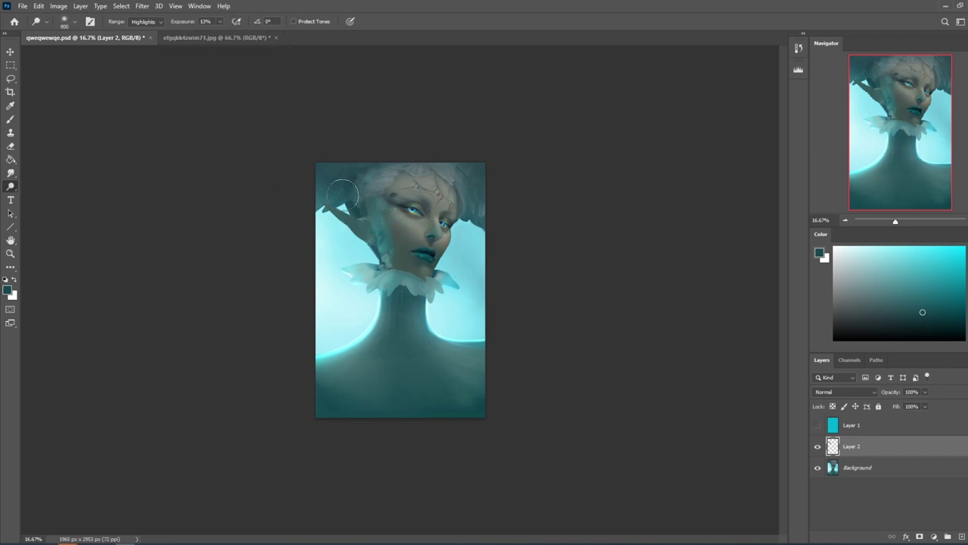
pyautogui.press('[')
pyautogui.press('[')
pyautogui.press('[')
pyautogui.moveTo(369, 264); pyautogui.dragTo(327, 181)
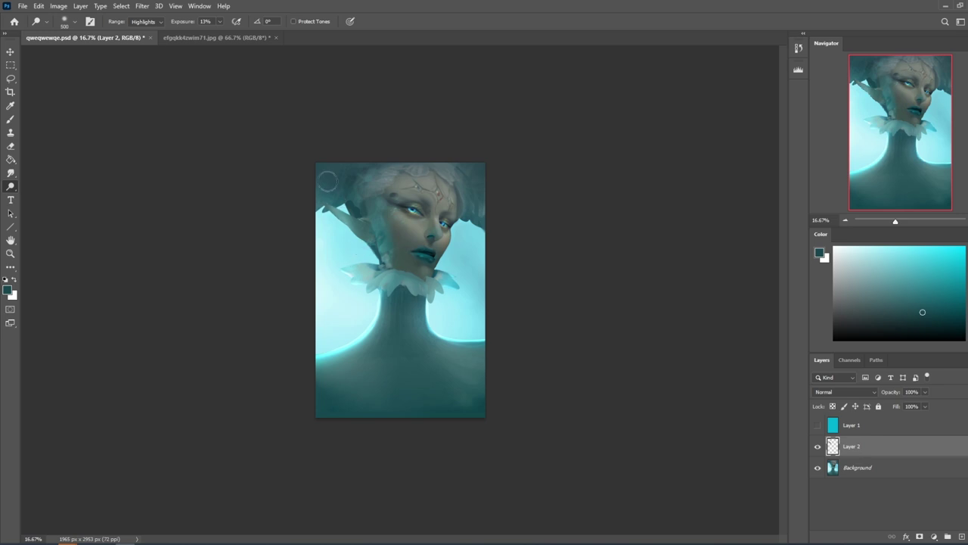
# Try dodging the ear further with an 800 px brush, undo the ear's dodging and painting, and return to the Brush tool
pyautogui.press(']')
pyautogui.press(']')
pyautogui.press(']')
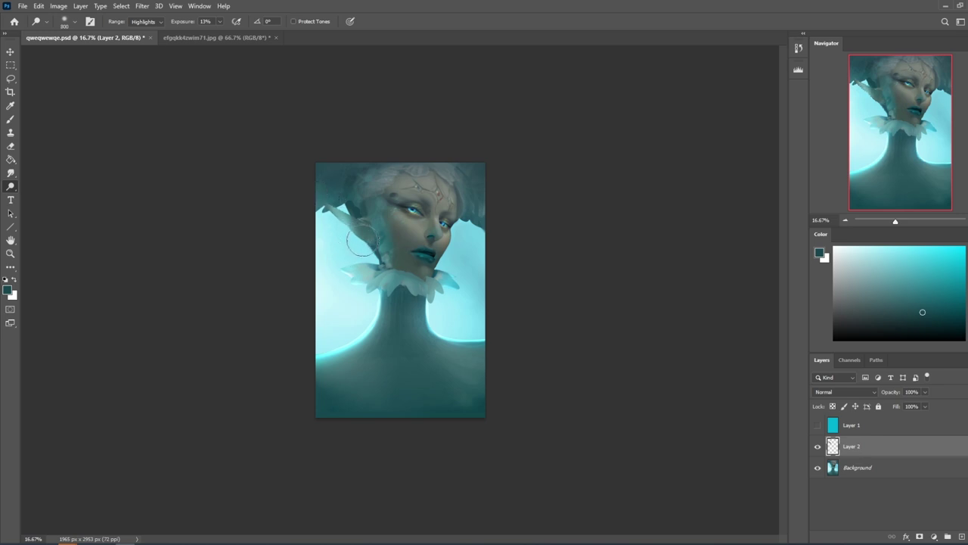
pyautogui.hotkey('ctrl', 'z')
pyautogui.moveTo(358, 242); pyautogui.dragTo(344, 220)
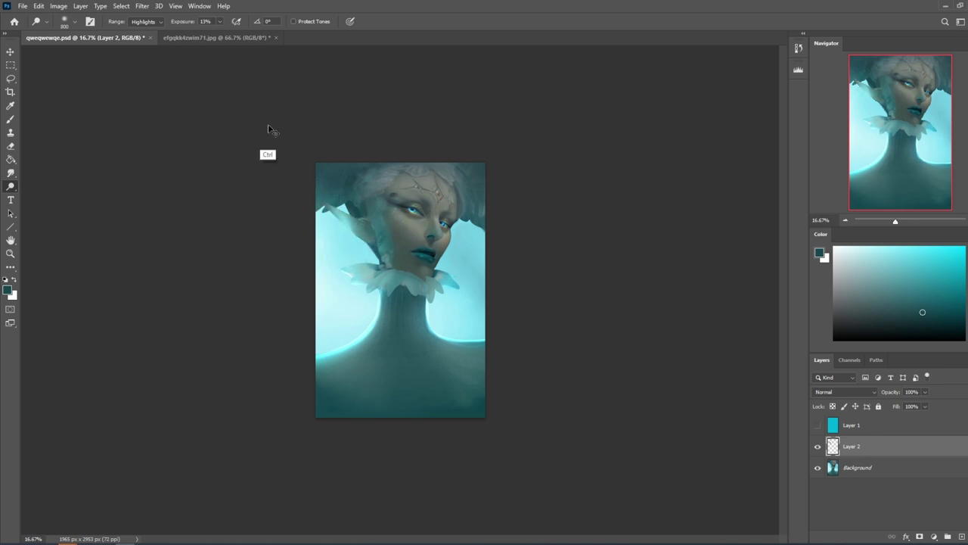
pyautogui.hotkey('ctrl', 'z')
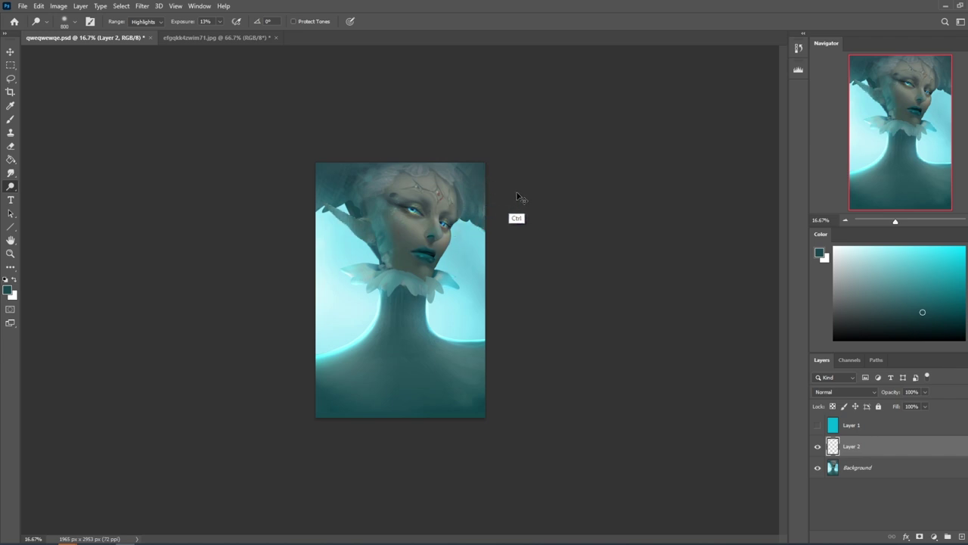
pyautogui.hotkey('ctrl', 'z')
pyautogui.hotkey('ctrl', 'z')
pyautogui.hotkey('ctrl', 'z')
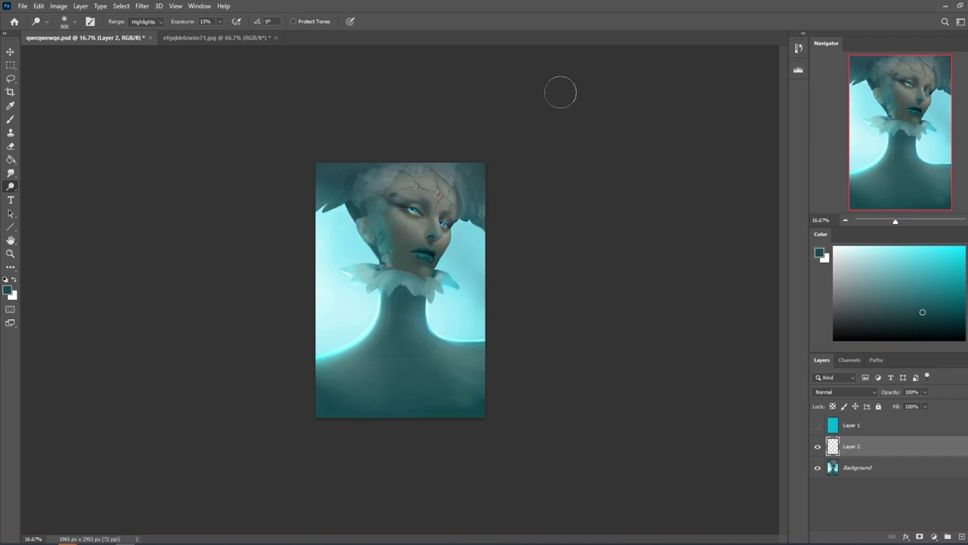
pyautogui.press('b')
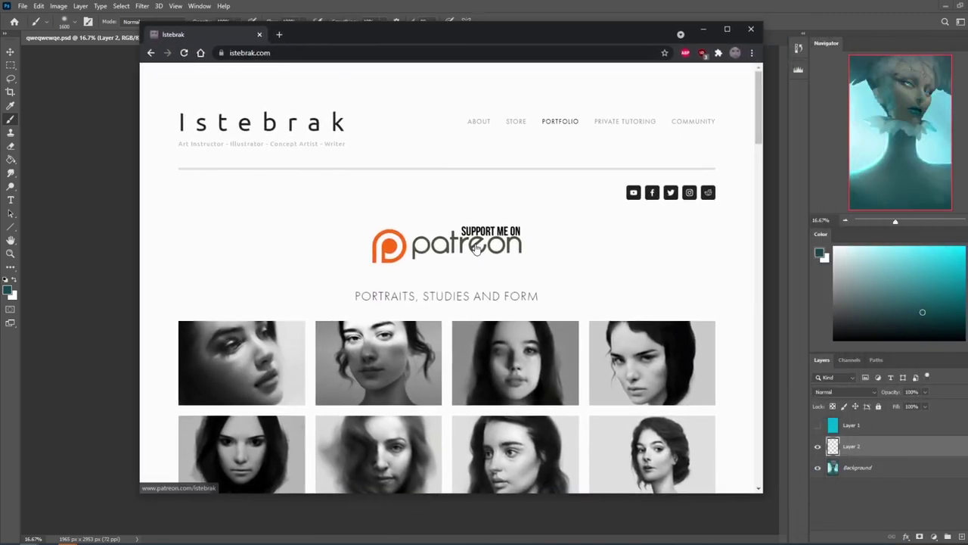
# Switch to the browser to view the Patreon membership levels and r/istebrak community linked from istebrak.com, and open the system calendar
pyautogui.click(476, 249)
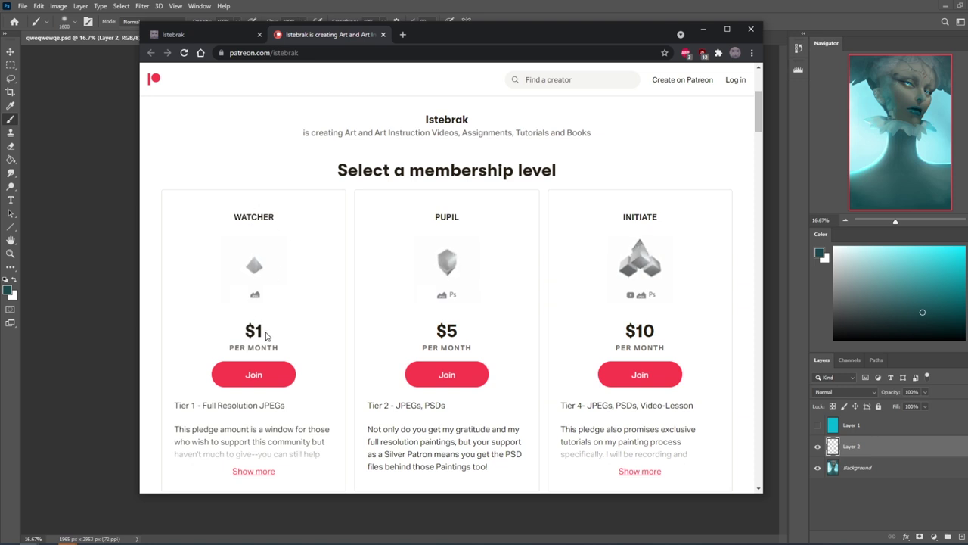
pyautogui.click(204, 34)
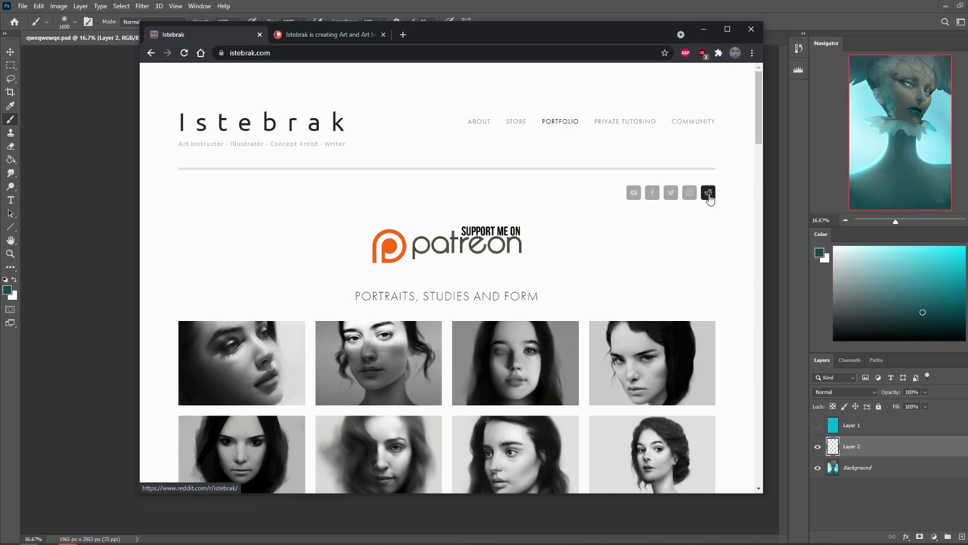
pyautogui.click(707, 194)
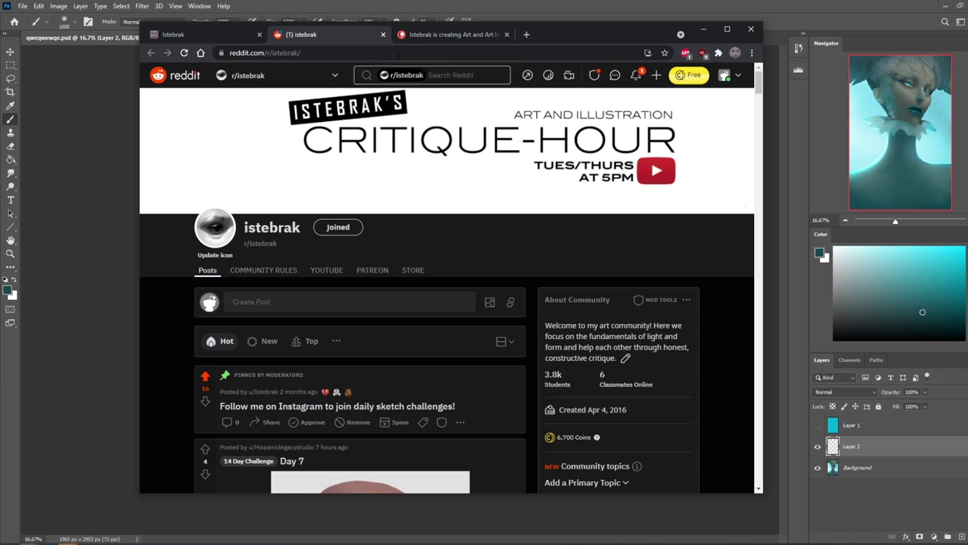
pyautogui.click(209, 37)
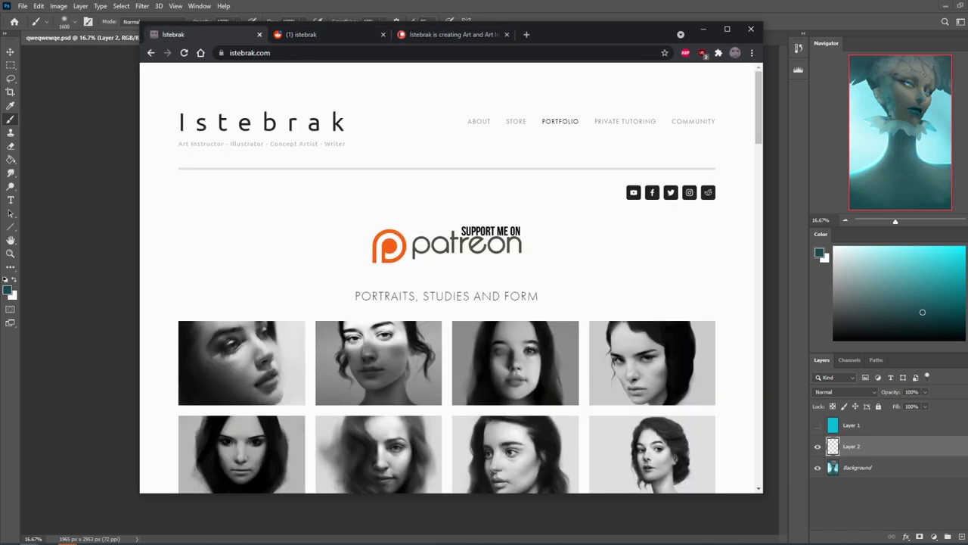
pyautogui.click(950, 543)
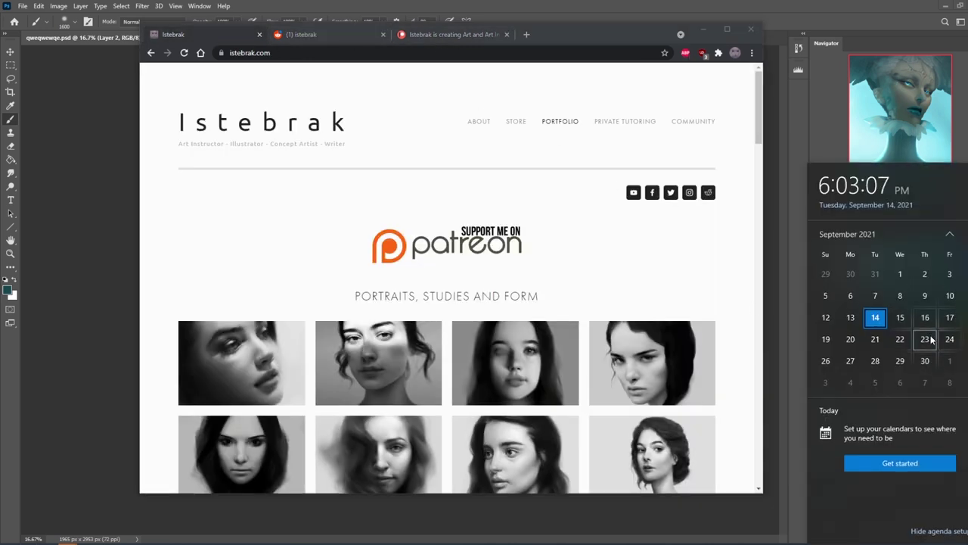